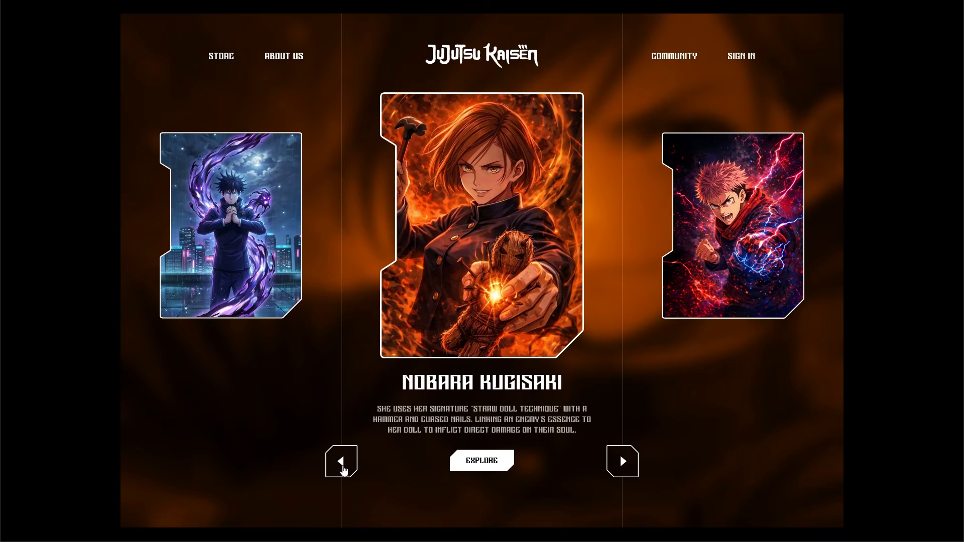
Preview the finished Jujutsu Kaisen slider by stepping back once and then forward through its character cards.
{"action": "left_click", "coordinate": [342, 462]}
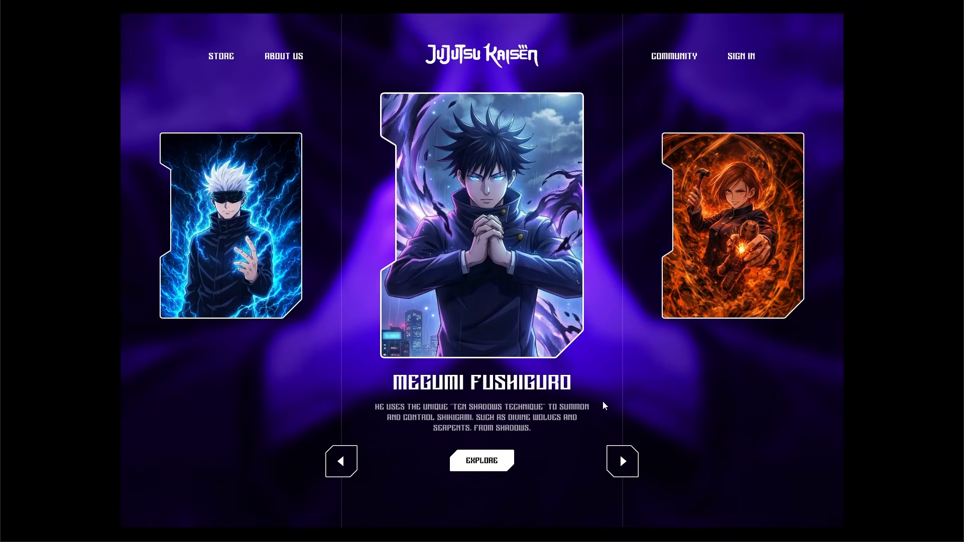
{"action": "left_click", "coordinate": [622, 461]}
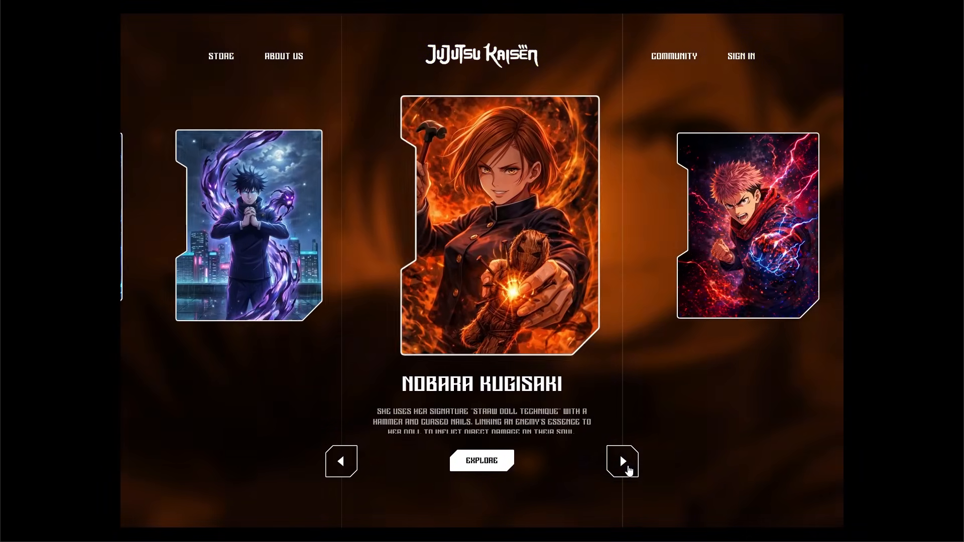
{"action": "left_click", "coordinate": [626, 466]}
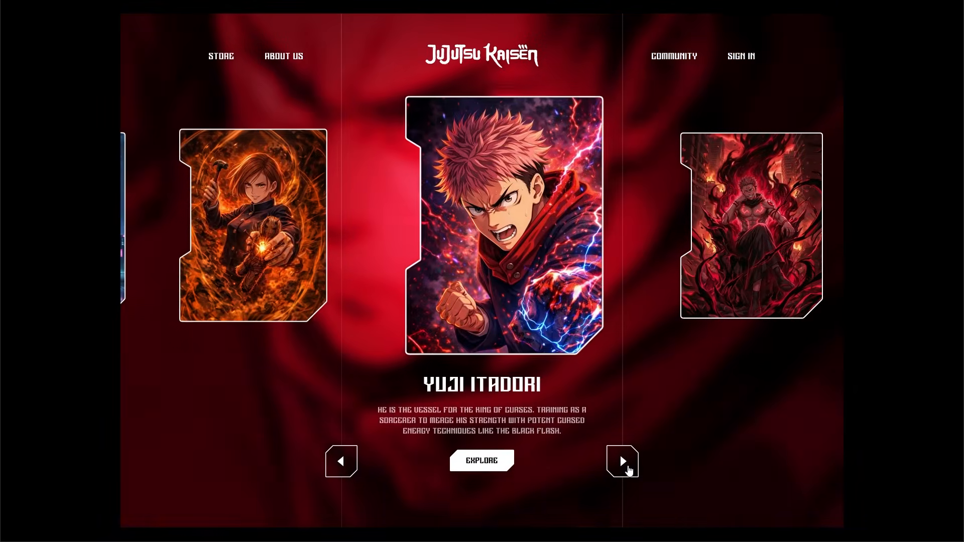
{"action": "left_click", "coordinate": [629, 469]}
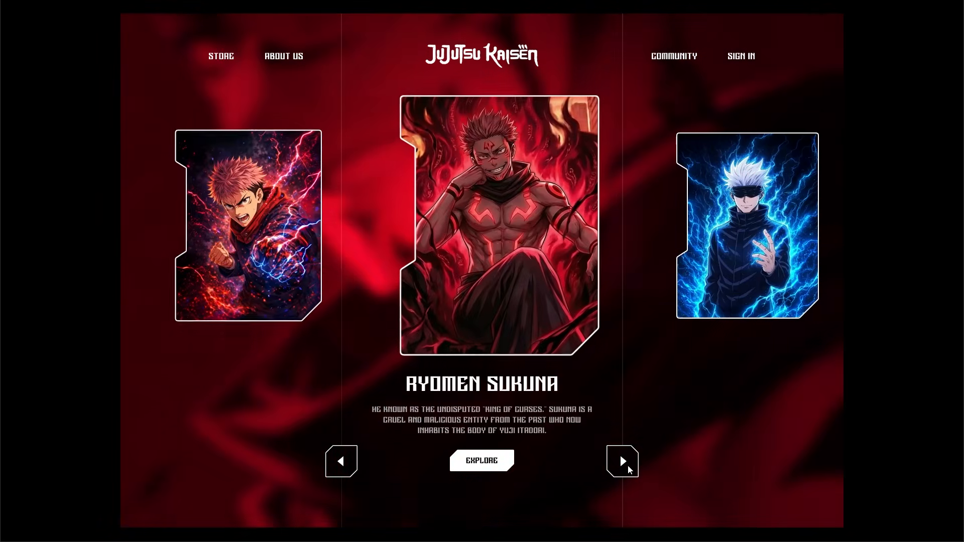
{"action": "left_click", "coordinate": [628, 469]}
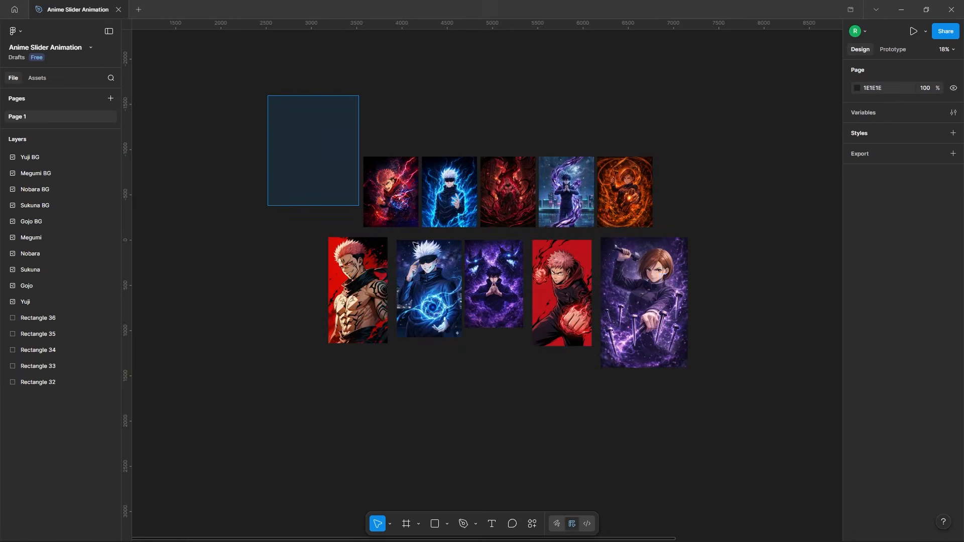
Examine the ten prepared character images and the five colour swatches on the canvas.
{"action": "left_click_drag", "start_coordinate": [414, 245], "coordinate": [723, 401]}
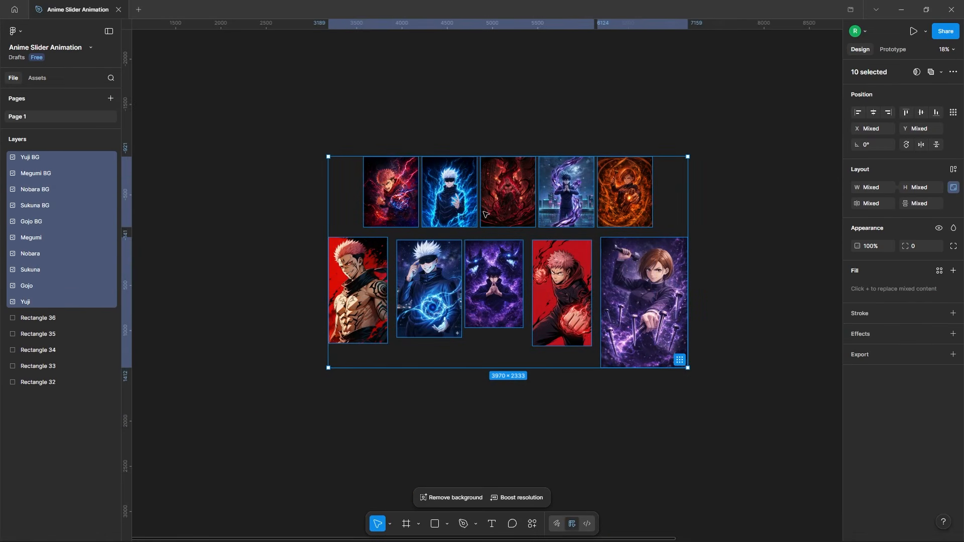
{"action": "left_click", "coordinate": [732, 256]}
{"action": "left_click_drag", "start_coordinate": [760, 195], "coordinate": [343, 206]}
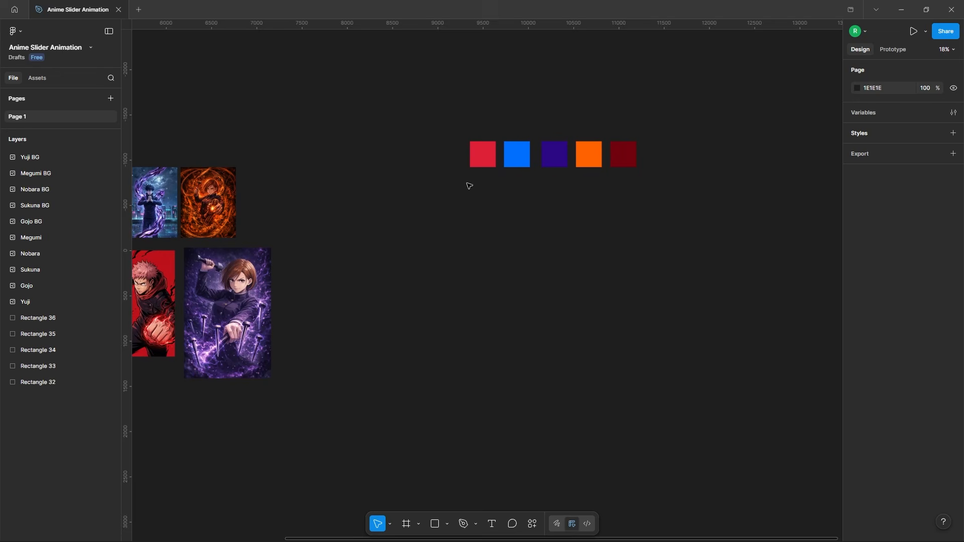
{"action": "left_click_drag", "start_coordinate": [573, 165], "coordinate": [662, 201]}
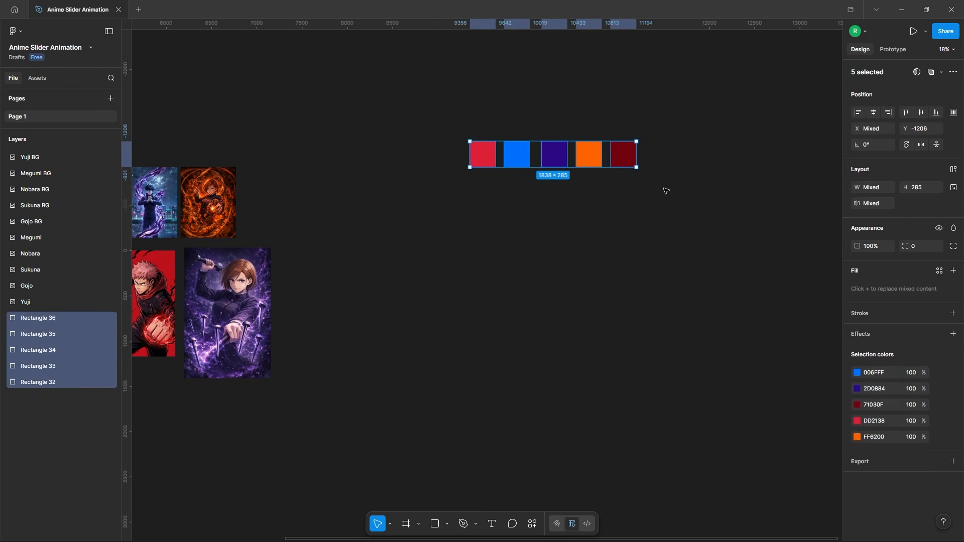
{"action": "left_click", "coordinate": [551, 222]}
Create a 1440×1024 Desktop frame below the colour swatches and fill it with black.
{"action": "left_click", "coordinate": [406, 525]}
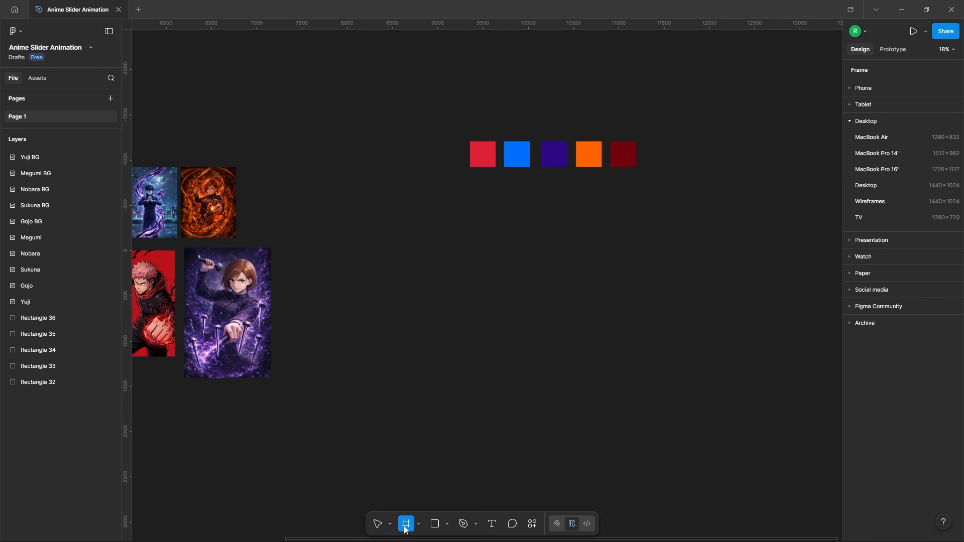
{"action": "left_click", "coordinate": [877, 186]}
{"action": "scroll", "coordinate": [488, 322], "scroll_direction": "up", "scroll_amount": 3}
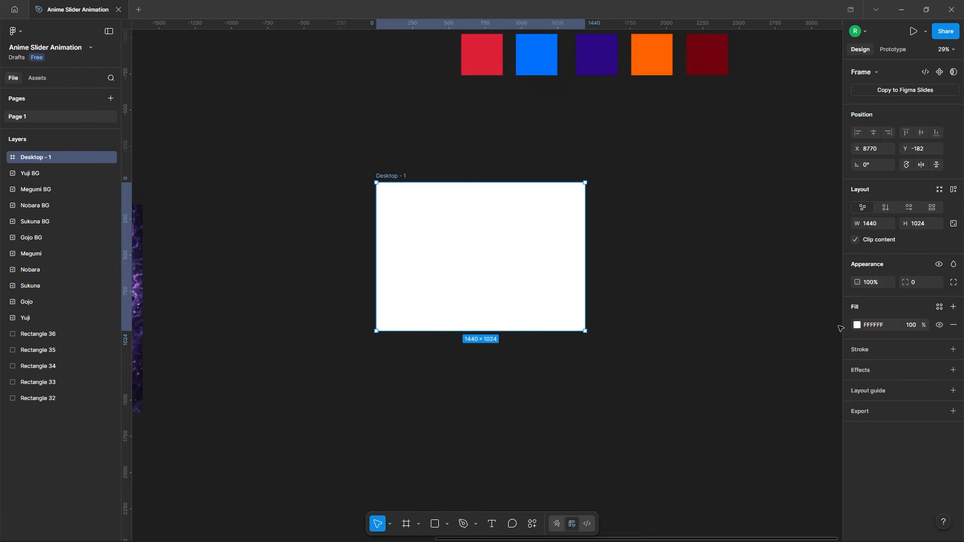
{"action": "left_click", "coordinate": [856, 325]}
{"action": "left_click_drag", "start_coordinate": [778, 377], "coordinate": [718, 446]}
{"action": "left_click", "coordinate": [694, 346]}
{"action": "scroll", "coordinate": [457, 290], "scroll_direction": "up", "scroll_amount": 3}
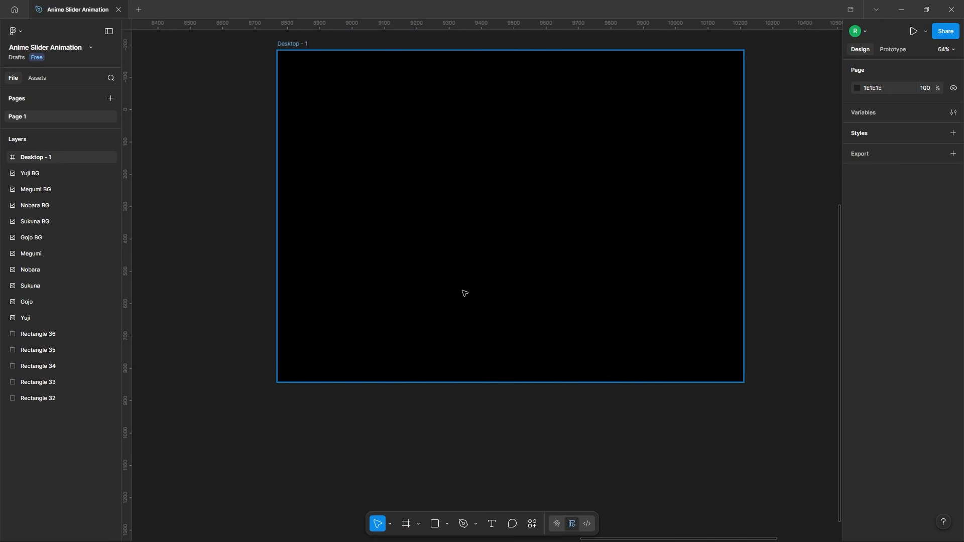
Move the five BG character images into the Desktop frame and center them horizontally.
{"action": "scroll", "coordinate": [622, 256], "scroll_direction": "down", "scroll_amount": 6}
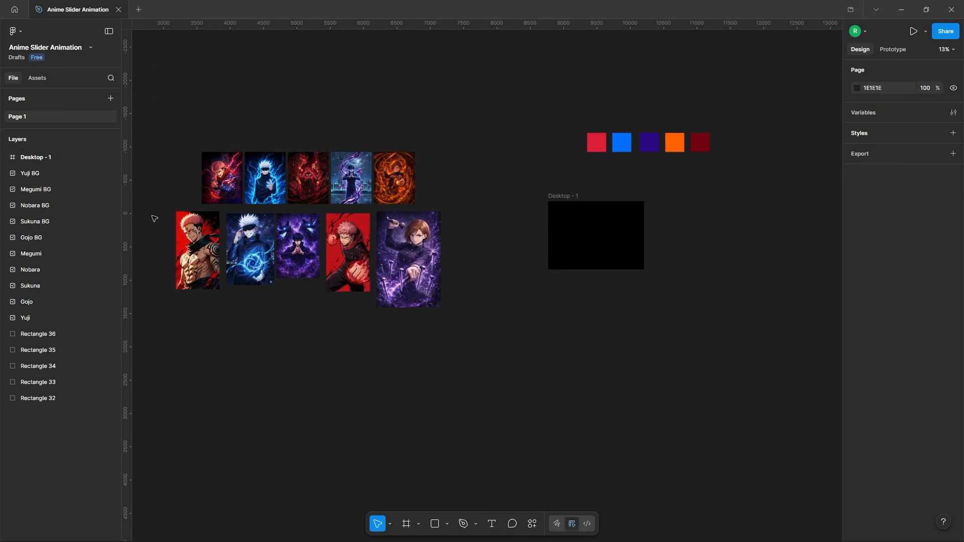
{"action": "left_click_drag", "start_coordinate": [153, 203], "coordinate": [660, 278]}
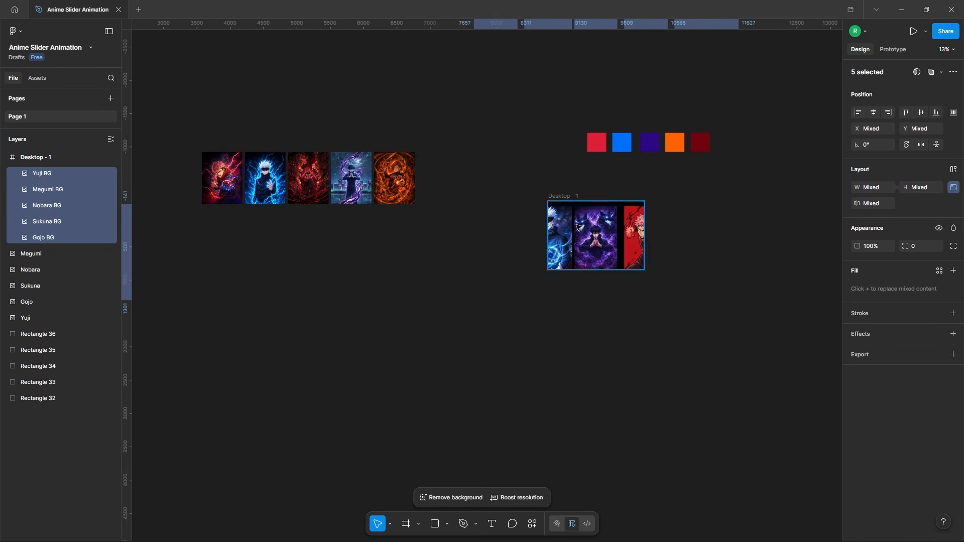
{"action": "scroll", "coordinate": [633, 221], "scroll_direction": "up", "scroll_amount": 5}
{"action": "left_click", "coordinate": [873, 116]}
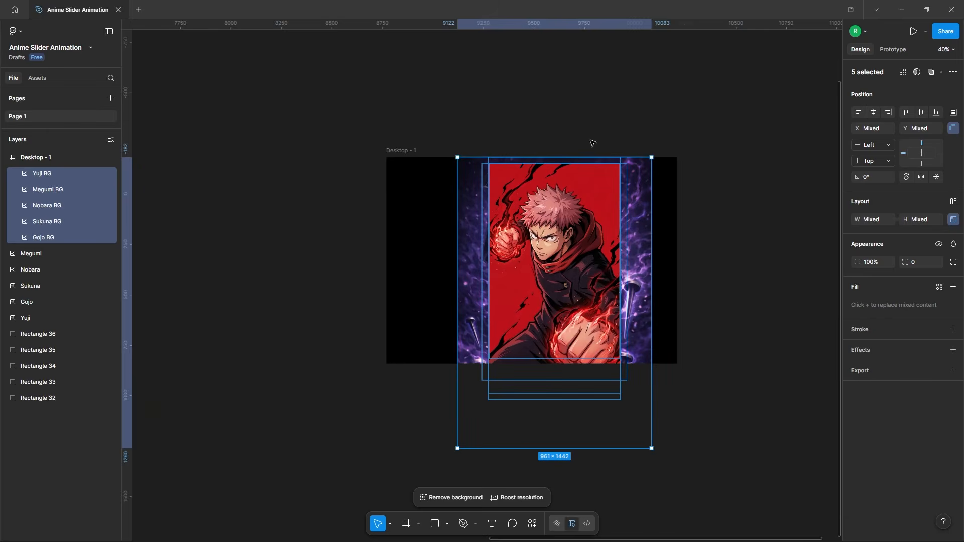
Enlarge the five BG images proportionally until they cover the whole Desktop frame.
{"action": "left_click_drag", "start_coordinate": [651, 246], "coordinate": [842, 243]}
{"action": "left_click_drag", "start_coordinate": [324, 43], "coordinate": [318, 145]}
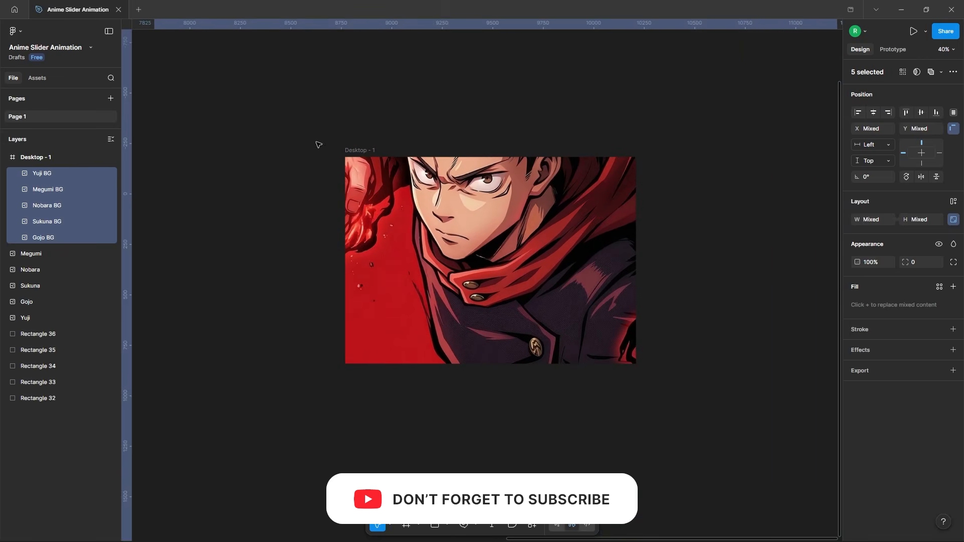
{"action": "scroll", "coordinate": [386, 149], "scroll_direction": "down", "scroll_amount": 1}
{"action": "left_click", "coordinate": [350, 120]}
Hide the Yuji BG, Megumi BG, Nobara BG and Sukuna BG layers so only Gojo BG shows.
{"action": "left_click", "coordinate": [83, 174]}
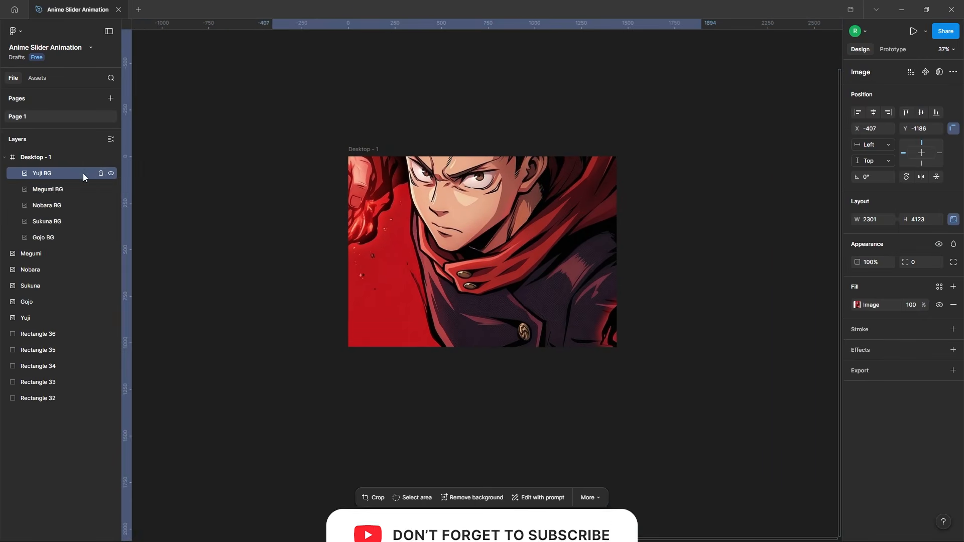
{"action": "left_click", "coordinate": [111, 173]}
{"action": "left_click", "coordinate": [111, 190]}
{"action": "left_click", "coordinate": [111, 205]}
{"action": "left_click", "coordinate": [111, 221]}
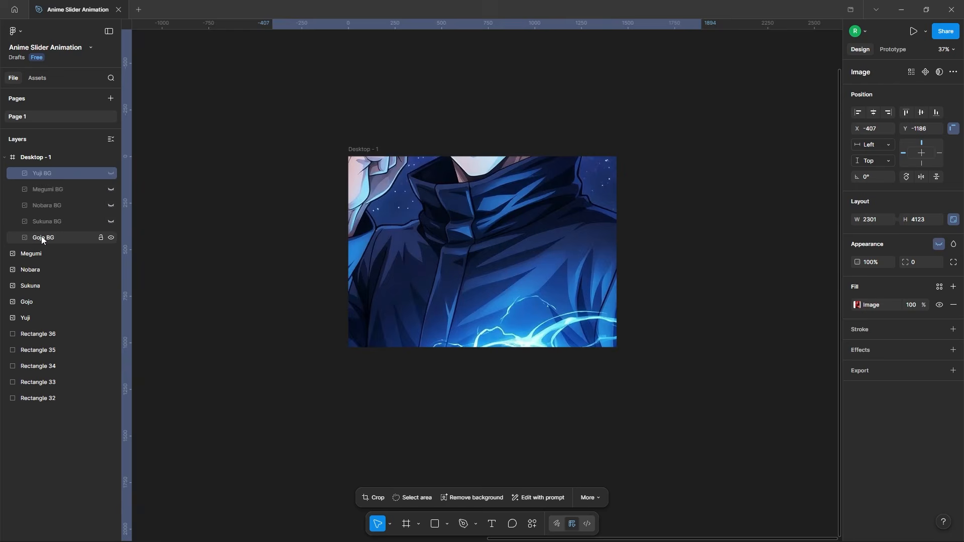
Shift the Gojo BG image downward in the frame and enlarge it slightly.
{"action": "left_click", "coordinate": [42, 237]}
{"action": "left_click_drag", "start_coordinate": [552, 226], "coordinate": [552, 300]}
{"action": "left_click_drag", "start_coordinate": [723, 232], "coordinate": [740, 232]}
Show the Sukuna BG layer and move its image downward so the grinning face sits inside the frame.
{"action": "left_click", "coordinate": [111, 221]}
{"action": "left_click", "coordinate": [47, 222]}
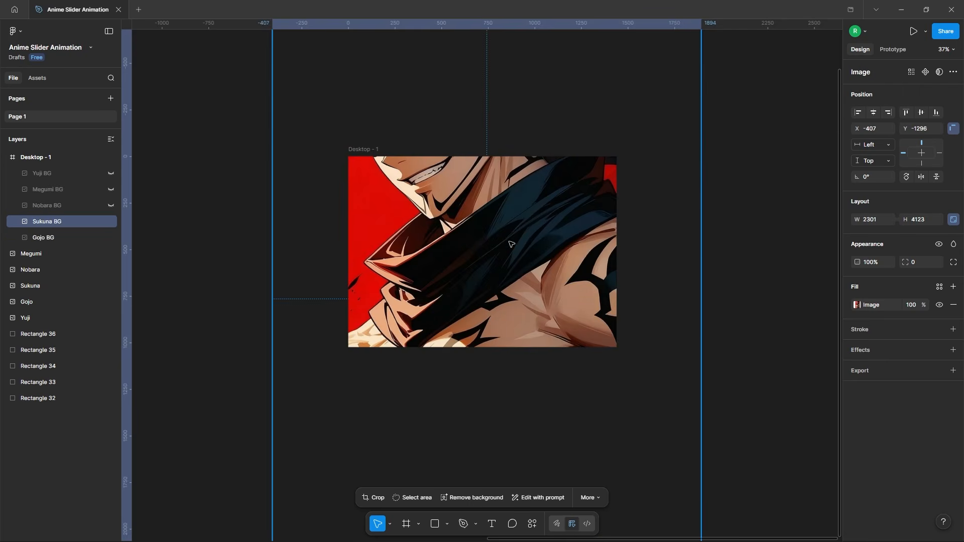
{"action": "left_click_drag", "start_coordinate": [509, 242], "coordinate": [509, 284]}
{"action": "mouse_move", "coordinate": [564, 216]}
{"action": "left_mouse_down"}
{"action": "mouse_move", "coordinate": [563, 237]}
{"action": "mouse_move", "coordinate": [564, 225]}
{"action": "left_mouse_up"}
Show the Nobara BG layer, scale its image down and reposition it so the face fits the frame.
{"action": "left_click", "coordinate": [111, 205]}
{"action": "left_click", "coordinate": [47, 205]}
{"action": "left_click_drag", "start_coordinate": [801, 241], "coordinate": [744, 241]}
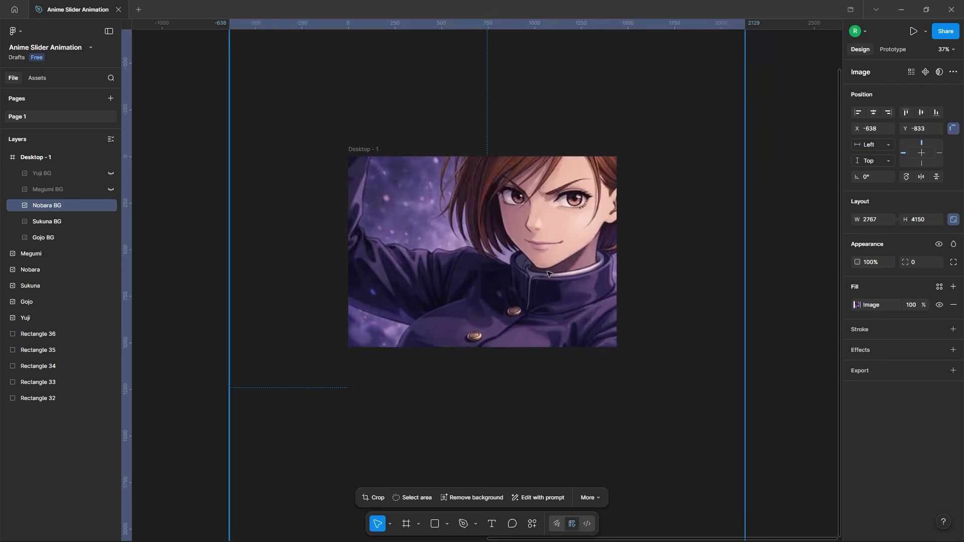
{"action": "left_click_drag", "start_coordinate": [552, 282], "coordinate": [552, 241]}
{"action": "left_click_drag", "start_coordinate": [744, 242], "coordinate": [740, 242]}
{"action": "left_click_drag", "start_coordinate": [553, 242], "coordinate": [536, 242]}
Show the Megumi BG layer, enlarge its image and shift it upward in the frame.
{"action": "left_click", "coordinate": [111, 189]}
{"action": "double_click", "coordinate": [552, 231]}
{"action": "left_click_drag", "start_coordinate": [698, 235], "coordinate": [751, 235]}
{"action": "left_click_drag", "start_coordinate": [558, 294], "coordinate": [559, 242]}
Show the Yuji BG layer, enlarge its image slightly and nudge it downward in the frame.
{"action": "left_click", "coordinate": [66, 174]}
{"action": "left_click", "coordinate": [111, 173]}
{"action": "left_click_drag", "start_coordinate": [701, 278], "coordinate": [712, 277]}
{"action": "left_click_drag", "start_coordinate": [557, 285], "coordinate": [557, 292]}
Move the Sukuna BG layer below Gojo BG and set the other four background layers' opacity to 0%.
{"action": "left_click_drag", "start_coordinate": [50, 219], "coordinate": [52, 243]}
{"action": "left_click", "coordinate": [59, 173]}
{"action": "left_click", "coordinate": [56, 222], "text": "shift"}
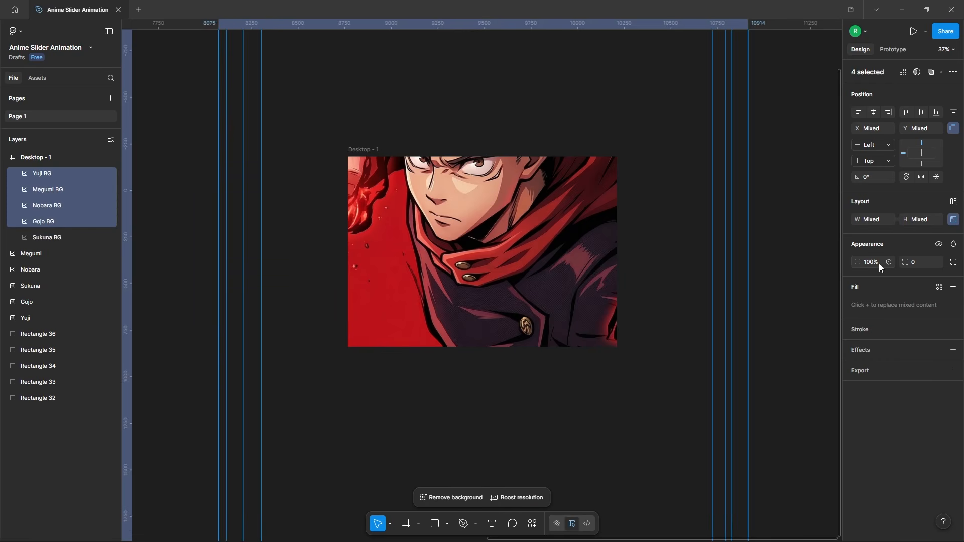
{"action": "type", "text": "0"}
{"action": "key", "text": "Return"}
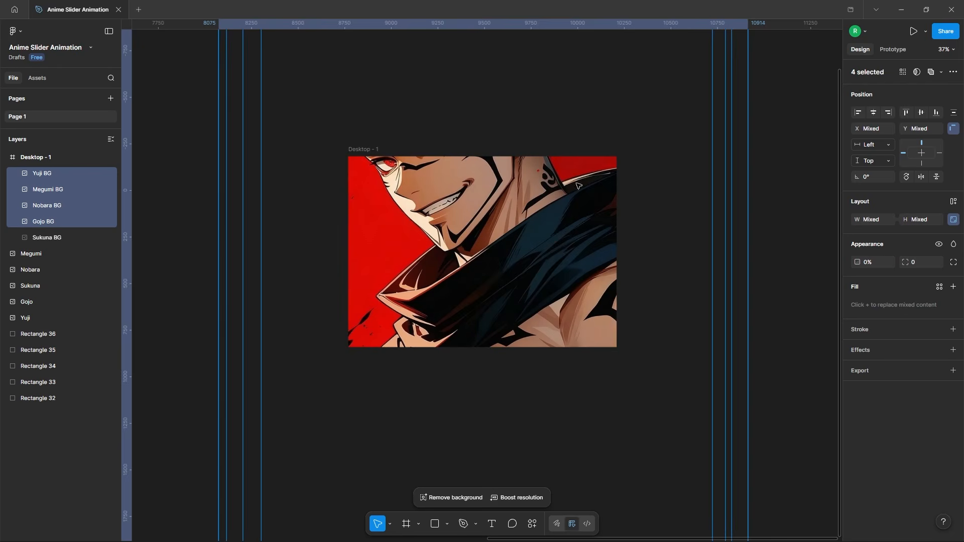
{"action": "left_click", "coordinate": [380, 106]}
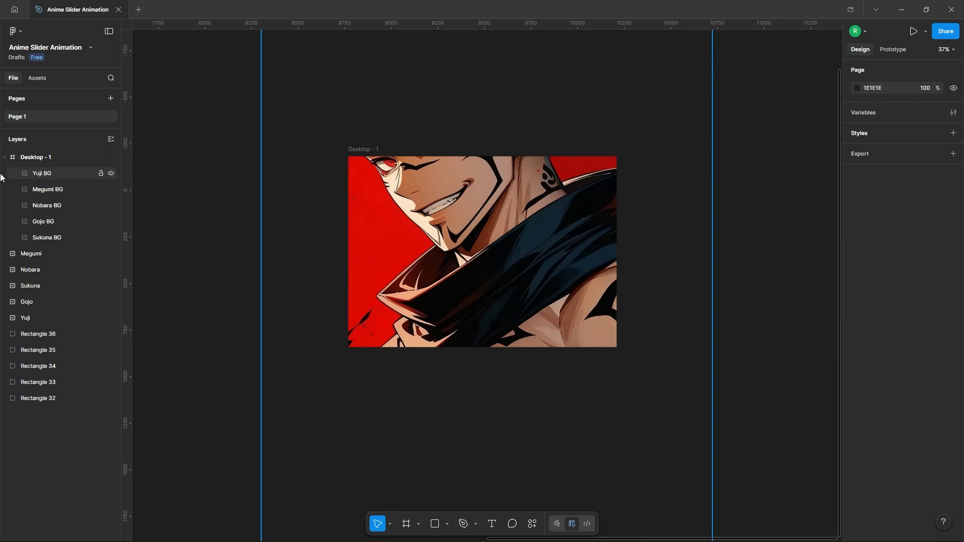
Group the five background image layers and name the group BG.
{"action": "left_click", "coordinate": [41, 173]}
{"action": "left_click", "coordinate": [59, 236], "text": "shift"}
{"action": "right_click", "coordinate": [66, 196]}
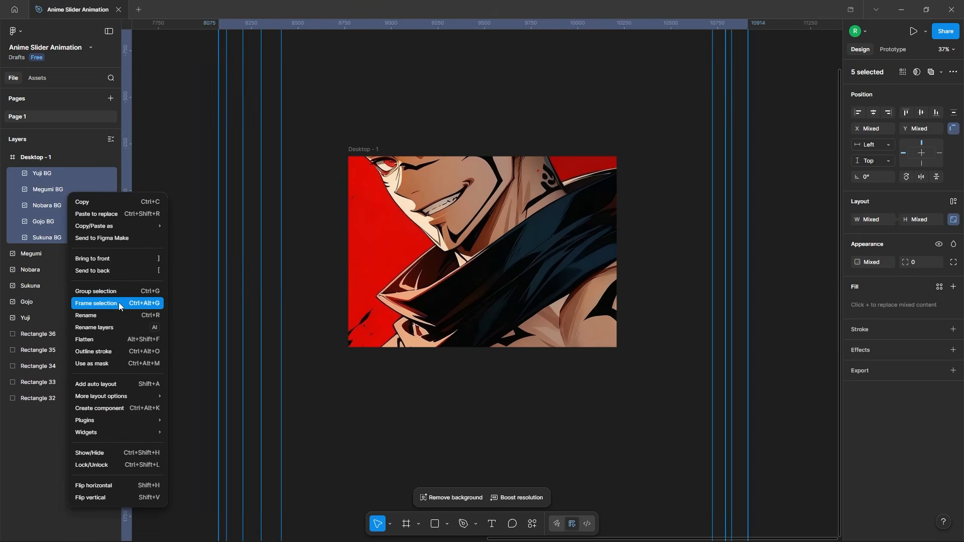
{"action": "left_click", "coordinate": [95, 291]}
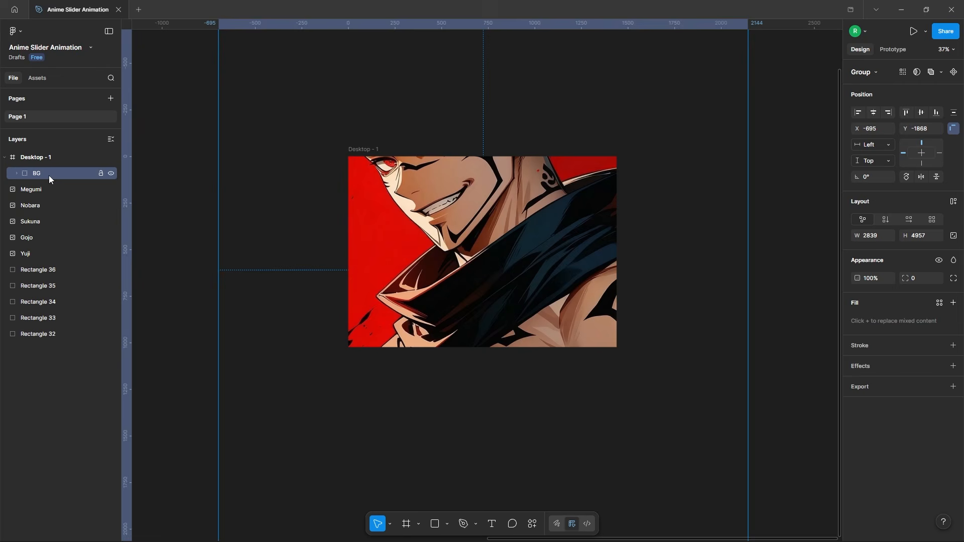
{"action": "left_click", "coordinate": [397, 113]}
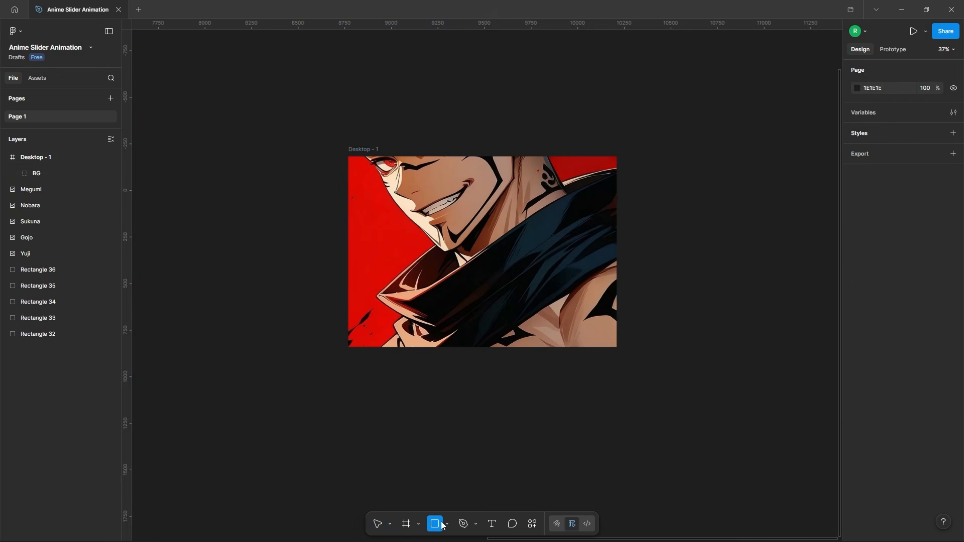
Cover the Desktop frame with a 1440×1024 rectangle filled with 000000 at 75% opacity.
{"action": "mouse_move", "coordinate": [377, 171]}
{"action": "left_mouse_down"}
{"action": "mouse_move", "coordinate": [519, 355]}
{"action": "mouse_move", "coordinate": [616, 347]}
{"action": "left_mouse_up"}
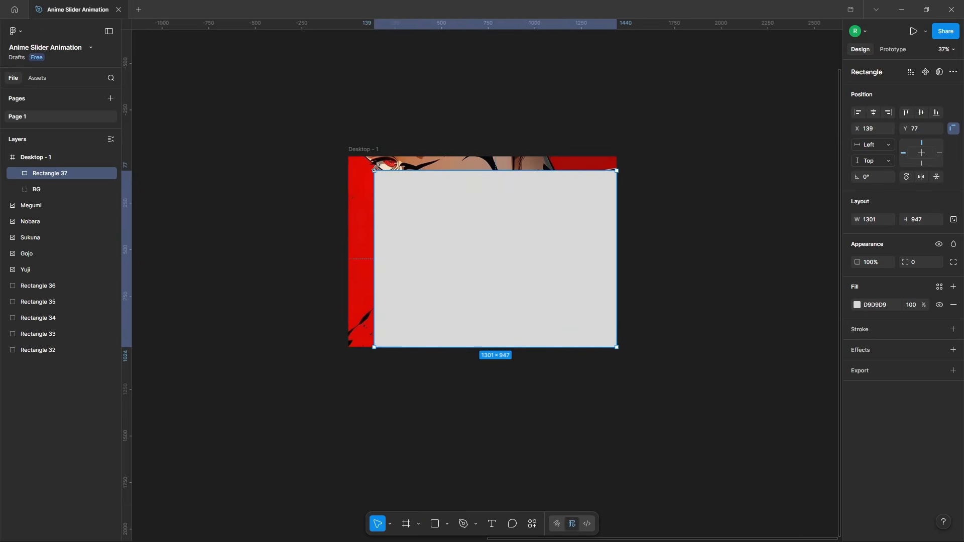
{"action": "left_click_drag", "start_coordinate": [376, 171], "coordinate": [348, 155]}
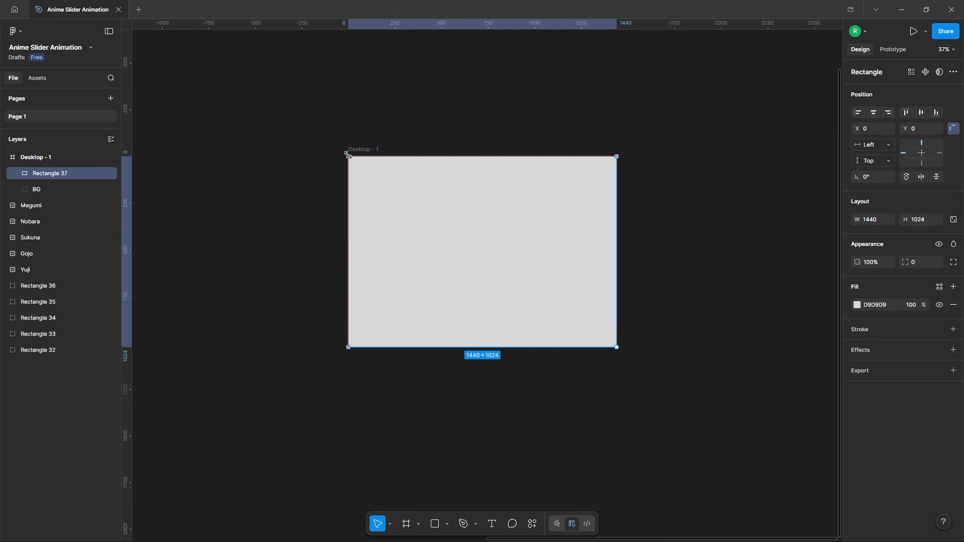
{"action": "left_click", "coordinate": [857, 304]}
{"action": "left_click_drag", "start_coordinate": [813, 344], "coordinate": [730, 444]}
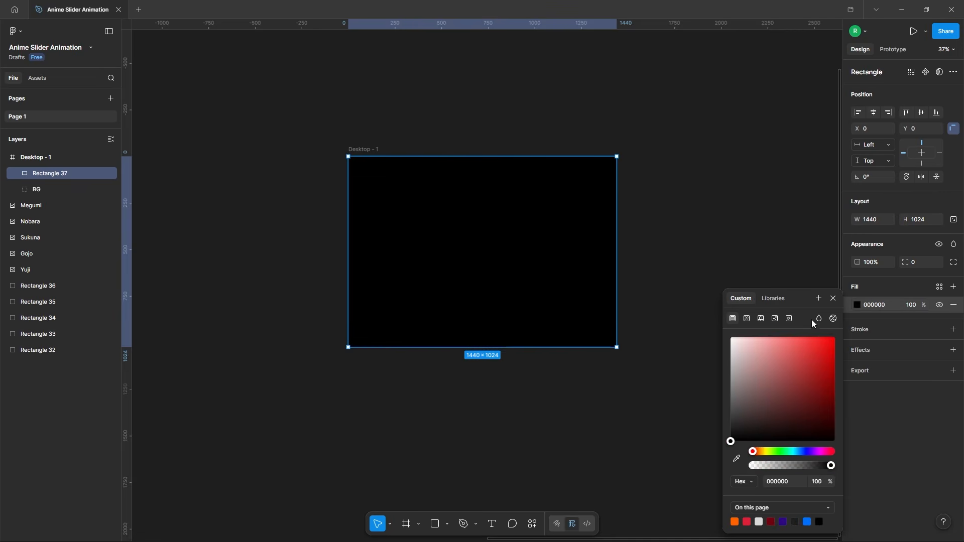
{"action": "left_click", "coordinate": [833, 298]}
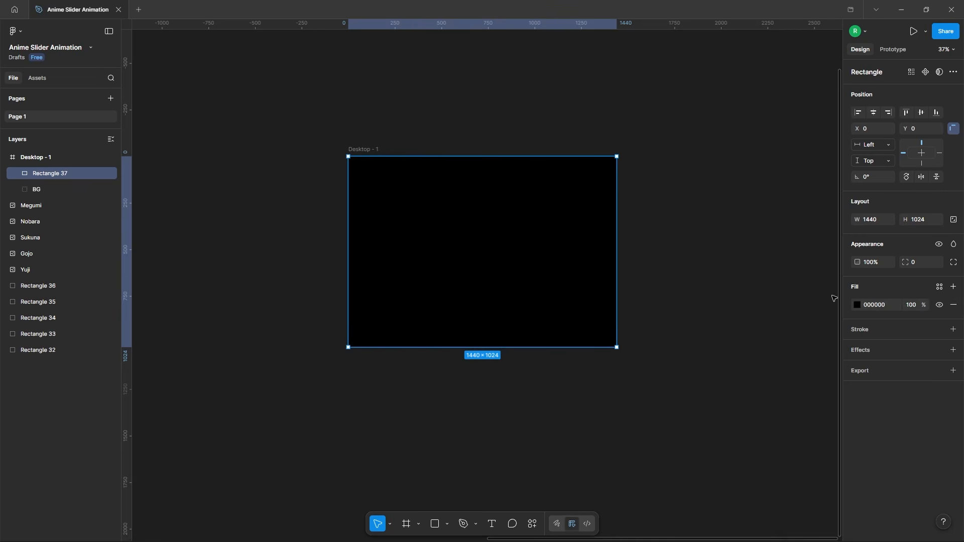
{"action": "left_click", "coordinate": [906, 307]}
{"action": "type", "text": "75"}
{"action": "key", "text": "Return"}
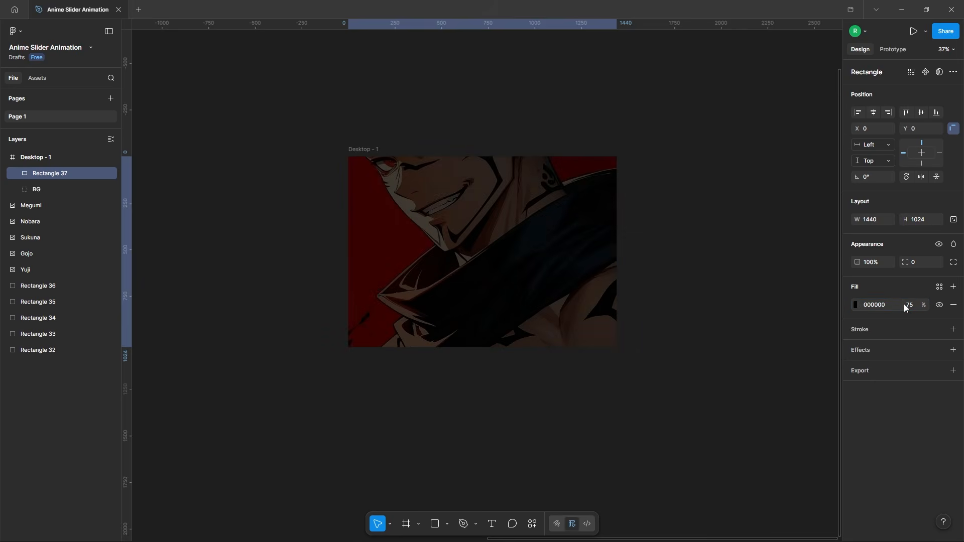
Add a uniform background blur of 30 to the black overlay rectangle and lock its layer.
{"action": "left_click", "coordinate": [863, 351]}
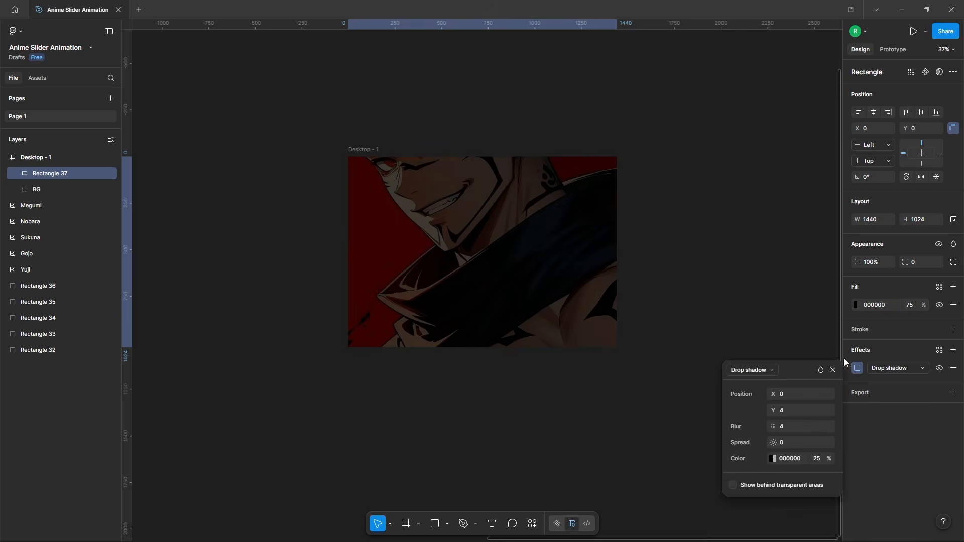
{"action": "left_click", "coordinate": [750, 370]}
{"action": "left_click", "coordinate": [761, 395]}
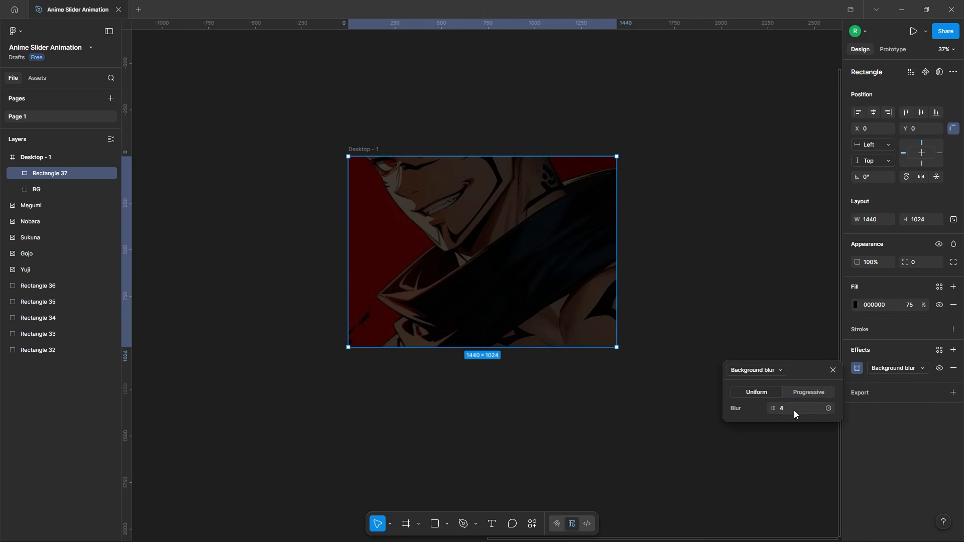
{"action": "left_click", "coordinate": [793, 411]}
{"action": "type", "text": "30"}
{"action": "key", "text": "Return"}
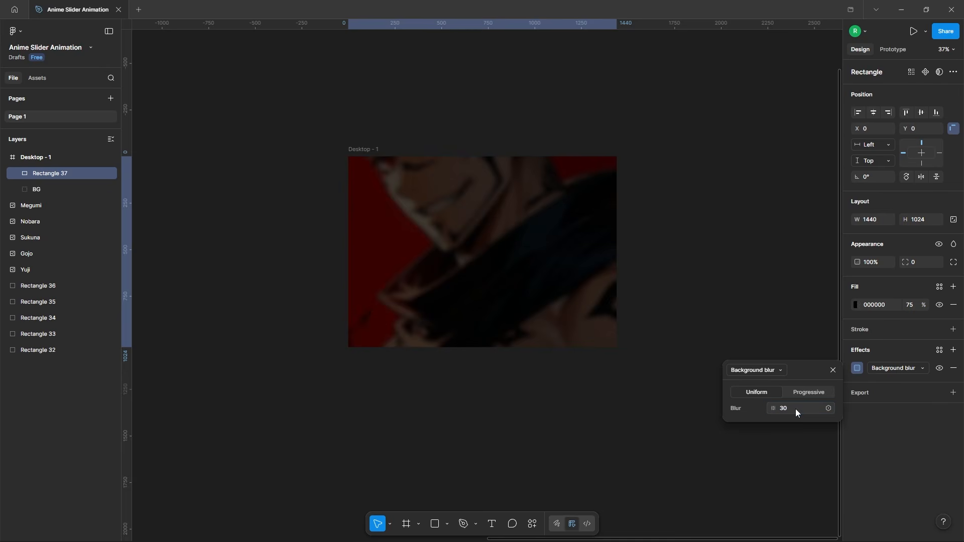
{"action": "left_click", "coordinate": [832, 370]}
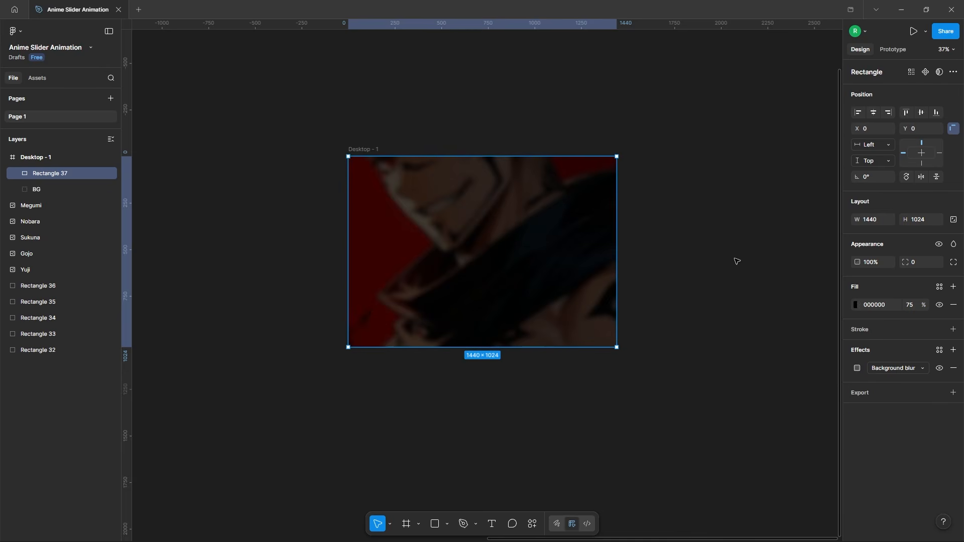
{"action": "left_click", "coordinate": [101, 174]}
{"action": "left_click", "coordinate": [741, 216]}
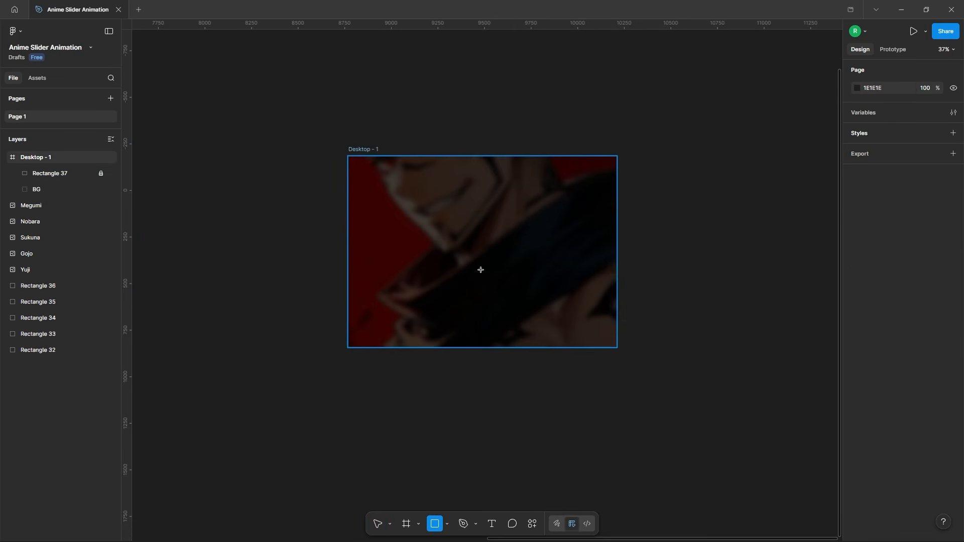
Cover the Desktop frame with a 1440×1024 rectangle and fill it with red DD2138 sampled from the first color swatch.
{"action": "left_click_drag", "start_coordinate": [616, 347], "coordinate": [347, 156]}
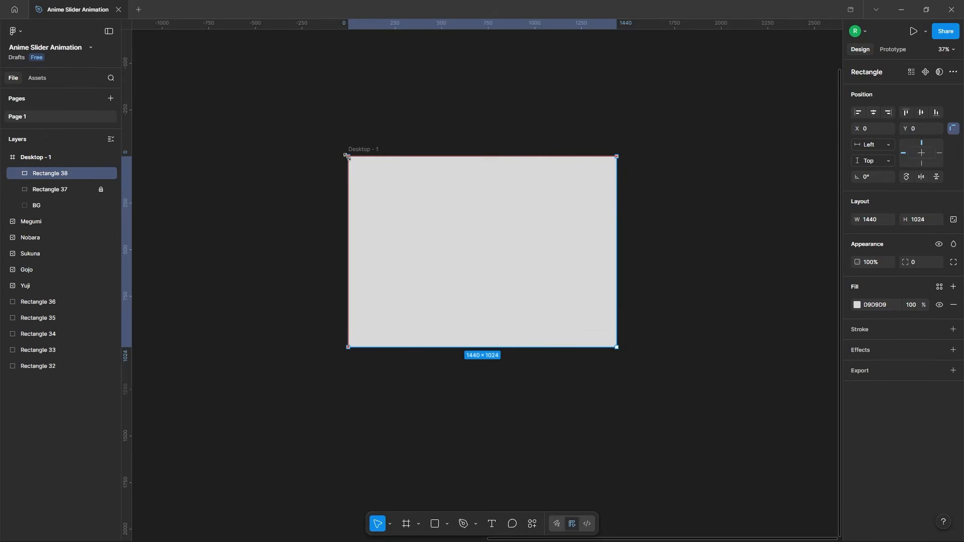
{"action": "left_click", "coordinate": [689, 320]}
{"action": "left_click", "coordinate": [349, 242]}
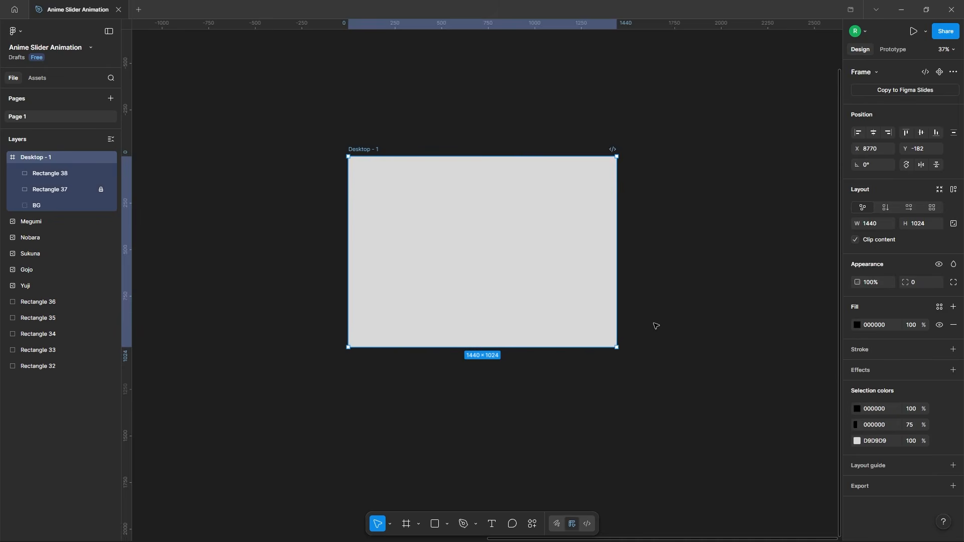
{"action": "scroll", "coordinate": [656, 326], "scroll_direction": "down", "scroll_amount": 1}
{"action": "scroll", "coordinate": [656, 326], "scroll_direction": "up", "scroll_amount": 1}
{"action": "left_click", "coordinate": [592, 307]}
{"action": "left_click", "coordinate": [857, 305]}
{"action": "left_click", "coordinate": [735, 447]}
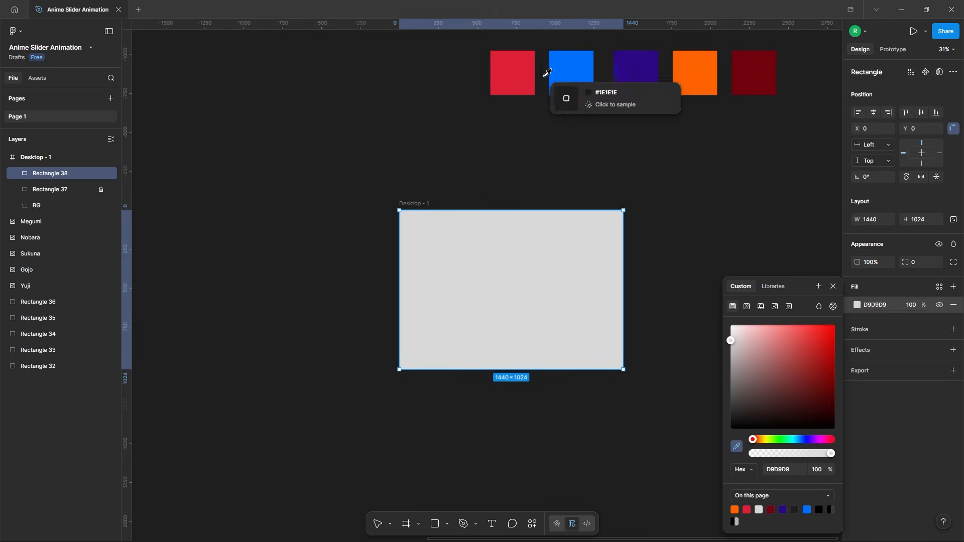
{"action": "left_click", "coordinate": [512, 80]}
{"action": "left_click", "coordinate": [686, 239]}
Set the red rectangle's blend mode to Color.
{"action": "left_click", "coordinate": [545, 284]}
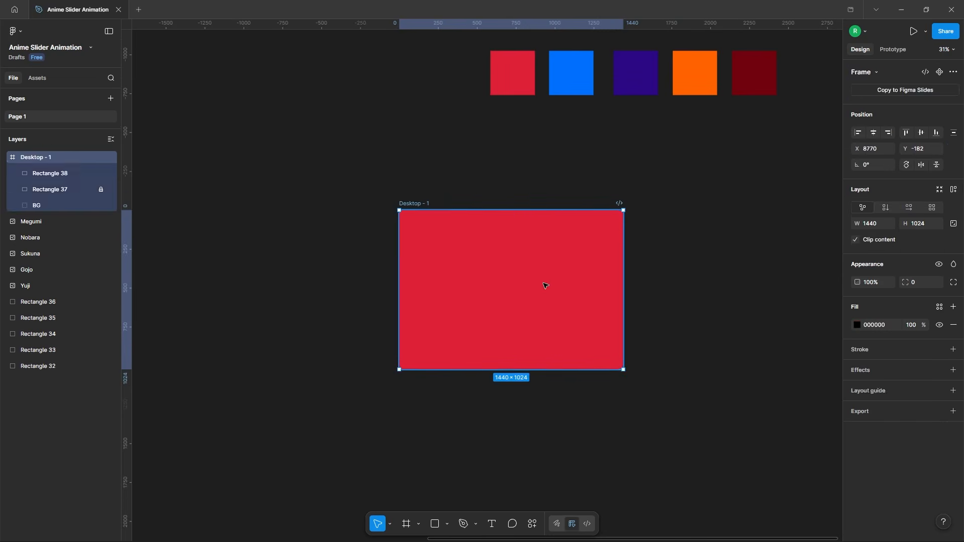
{"action": "left_click", "coordinate": [568, 289]}
{"action": "left_click", "coordinate": [954, 246]}
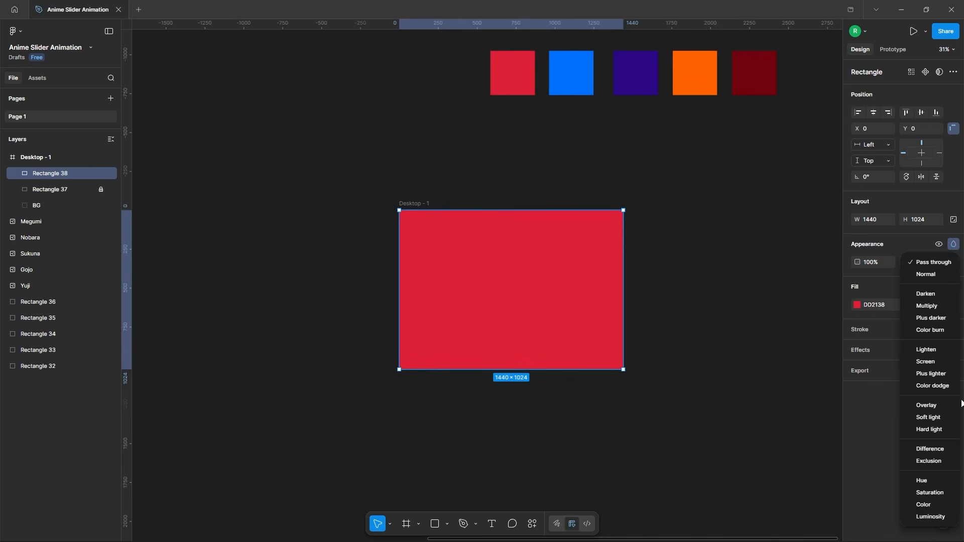
{"action": "left_click", "coordinate": [935, 504]}
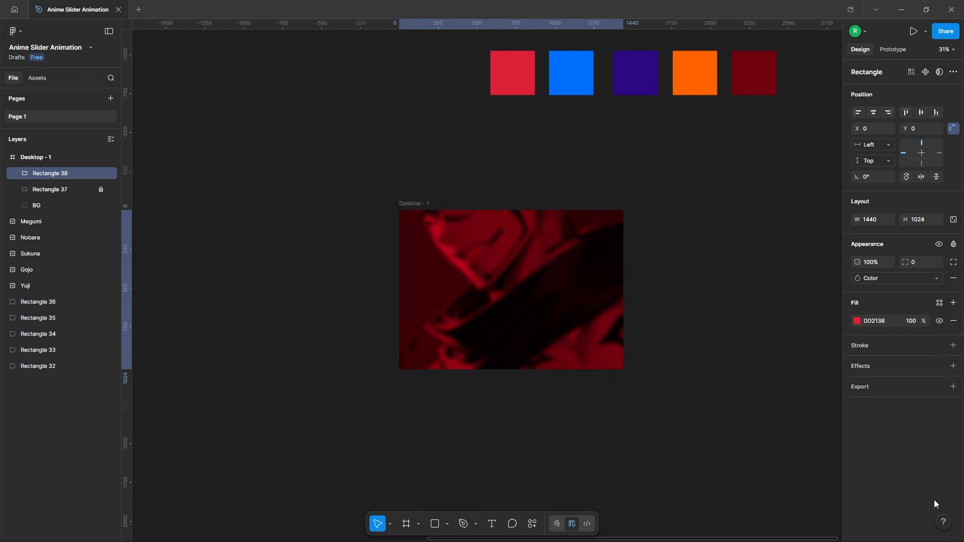
{"action": "left_click", "coordinate": [608, 432]}
Duplicate the red Color-blended rectangle four times in place.
{"action": "scroll", "coordinate": [609, 432], "scroll_direction": "up", "scroll_amount": 4}
{"action": "left_click", "coordinate": [377, 294]}
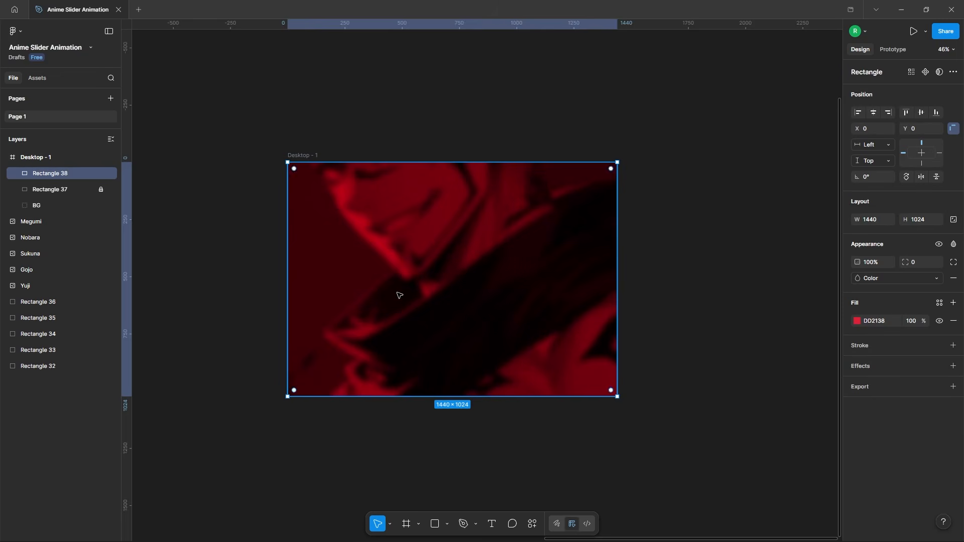
{"action": "key", "text": "ctrl+d"}
{"action": "key", "text": "ctrl+d"}
{"action": "key", "text": "ctrl+d"}
{"action": "key", "text": "ctrl+d"}
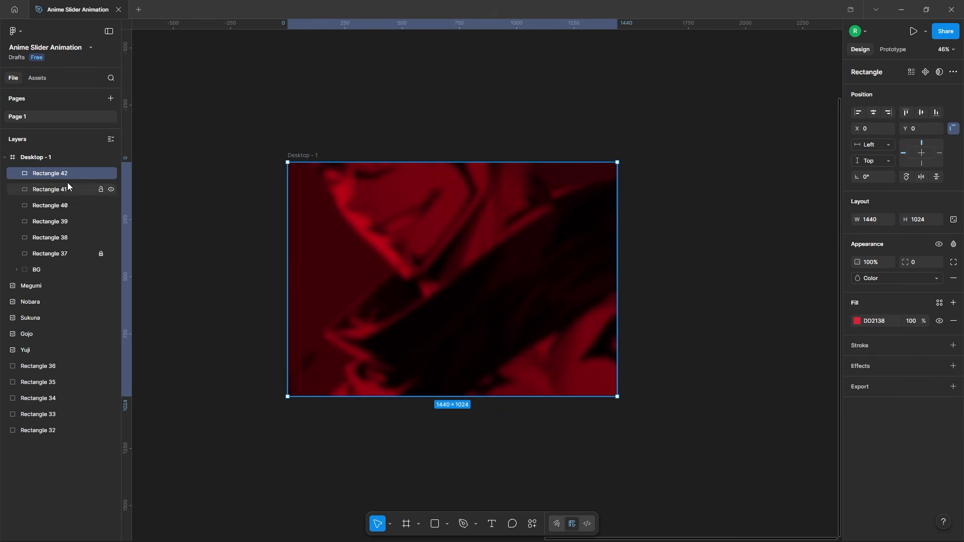
Hide the Rectangle 40, 41 and 42 layers and fill Rectangle 39 with the color sampled from the blue swatch.
{"action": "left_click", "coordinate": [65, 234]}
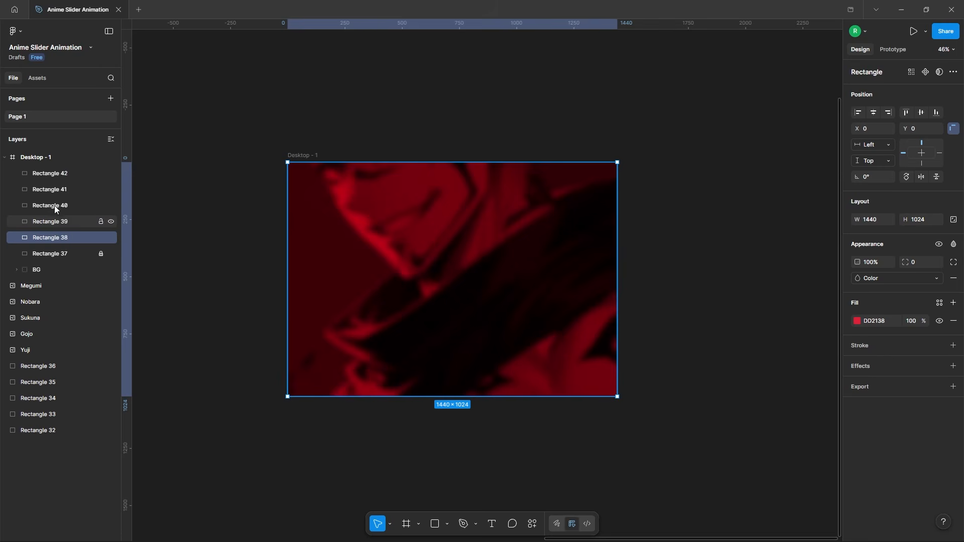
{"action": "left_click", "coordinate": [95, 174]}
{"action": "left_click", "coordinate": [111, 173]}
{"action": "left_click", "coordinate": [111, 205]}
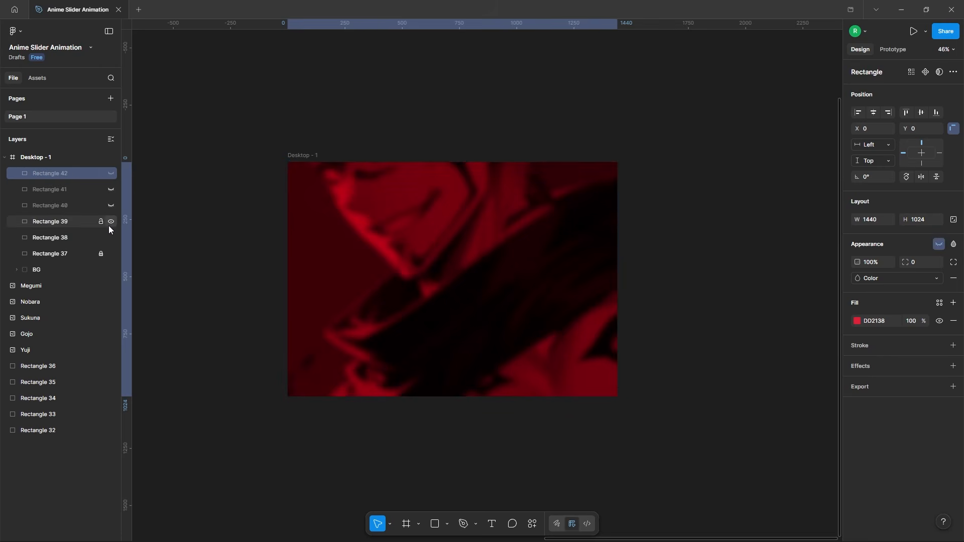
{"action": "left_click", "coordinate": [81, 222]}
{"action": "scroll", "coordinate": [398, 321], "scroll_direction": "down", "scroll_amount": 5}
{"action": "left_click", "coordinate": [857, 321]}
{"action": "left_click", "coordinate": [736, 458]}
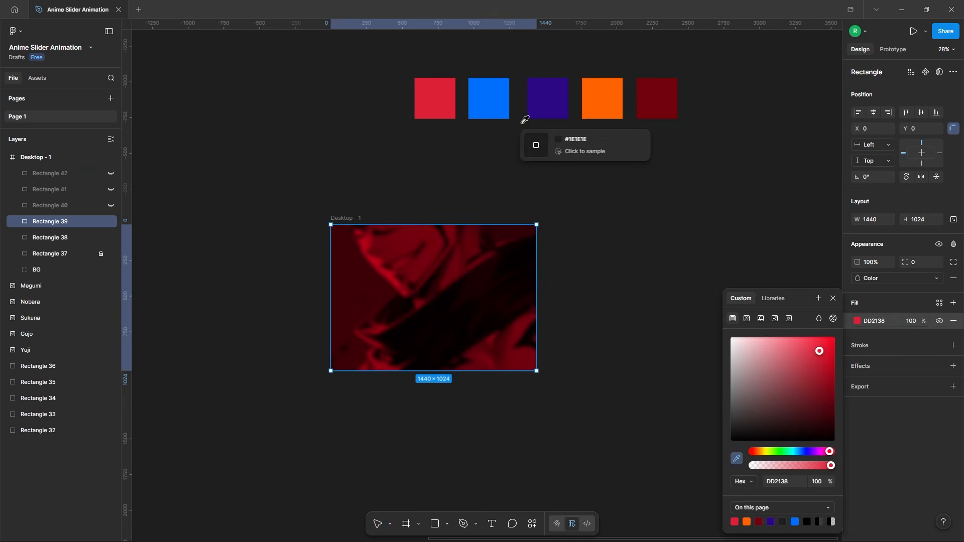
{"action": "left_click", "coordinate": [493, 107]}
Show Rectangle 40 and fill it with violet 2D0884 sampled from the third swatch.
{"action": "left_click", "coordinate": [42, 206]}
{"action": "left_click", "coordinate": [111, 206]}
{"action": "left_click", "coordinate": [857, 322]}
{"action": "left_click", "coordinate": [737, 458]}
{"action": "left_click", "coordinate": [548, 98]}
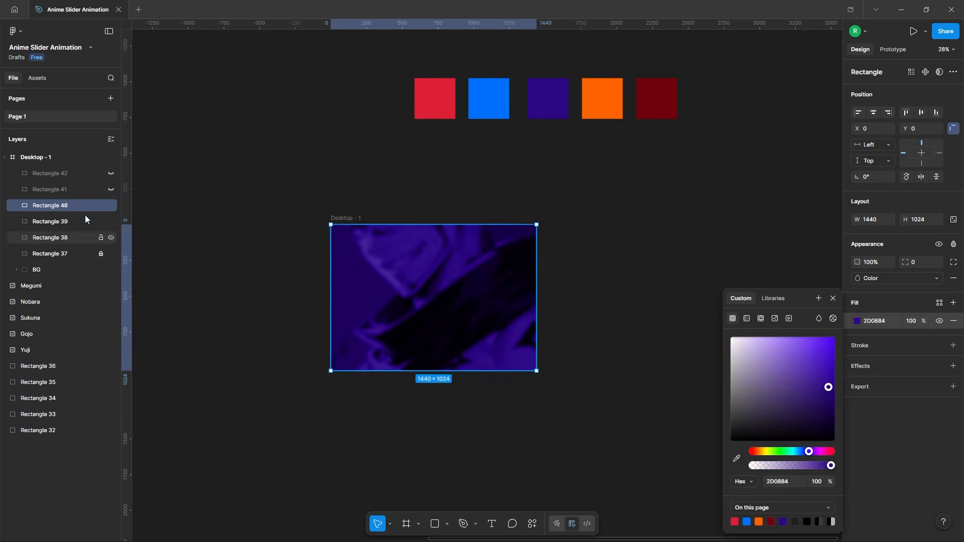
Show Rectangle 41 and fill it with orange FF6200 sampled from the fourth swatch.
{"action": "left_click", "coordinate": [50, 189]}
{"action": "left_click", "coordinate": [111, 189]}
{"action": "left_click", "coordinate": [856, 321]}
{"action": "left_click", "coordinate": [737, 458]}
{"action": "left_click", "coordinate": [601, 98]}
Show Rectangle 42 and fill it with the color sampled from the dark red swatch.
{"action": "left_click", "coordinate": [50, 173]}
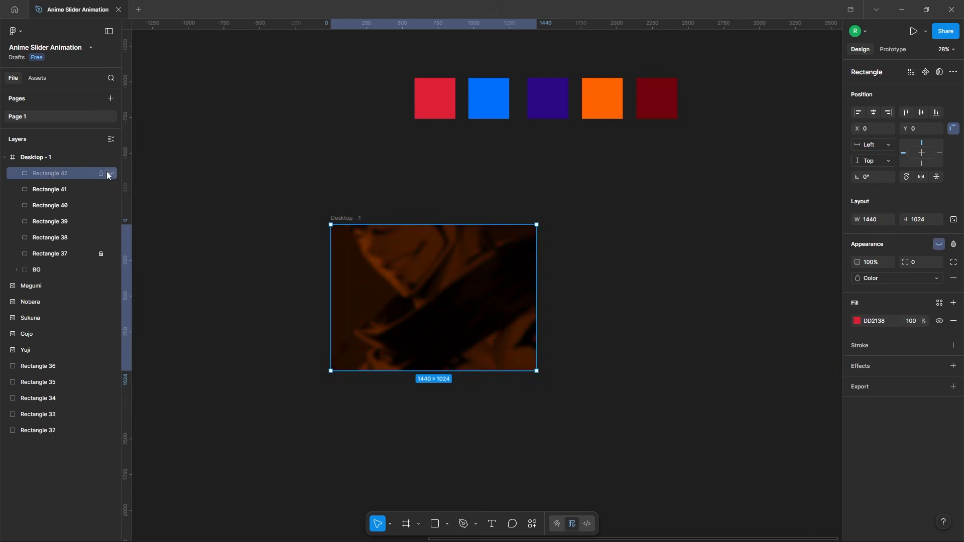
{"action": "left_click", "coordinate": [111, 173]}
{"action": "left_click", "coordinate": [857, 321]}
{"action": "left_click", "coordinate": [736, 458]}
{"action": "left_click", "coordinate": [656, 98]}
{"action": "left_click", "coordinate": [630, 227]}
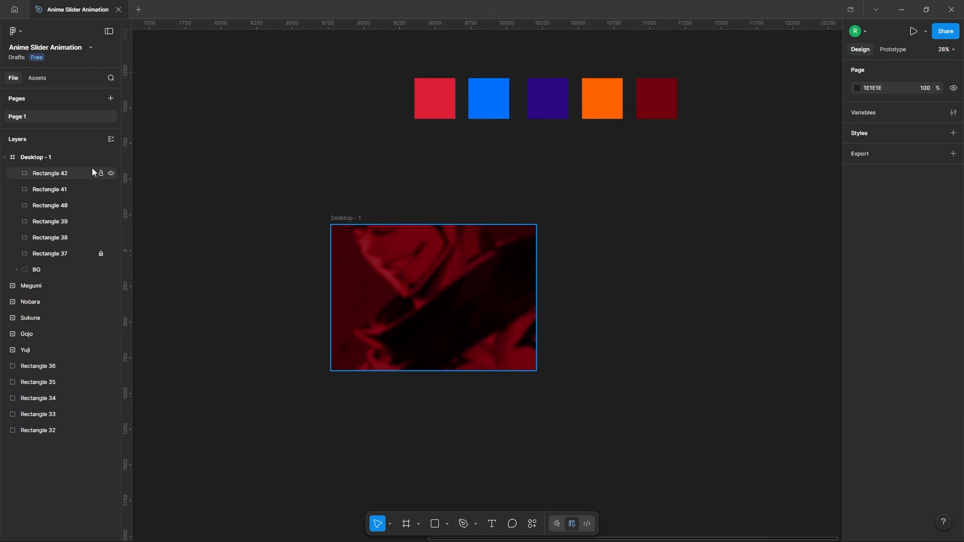
Group the five color overlay layers, Rectangle 38 through Rectangle 42.
{"action": "left_click", "coordinate": [62, 175]}
{"action": "left_click", "coordinate": [59, 237], "text": "shift"}
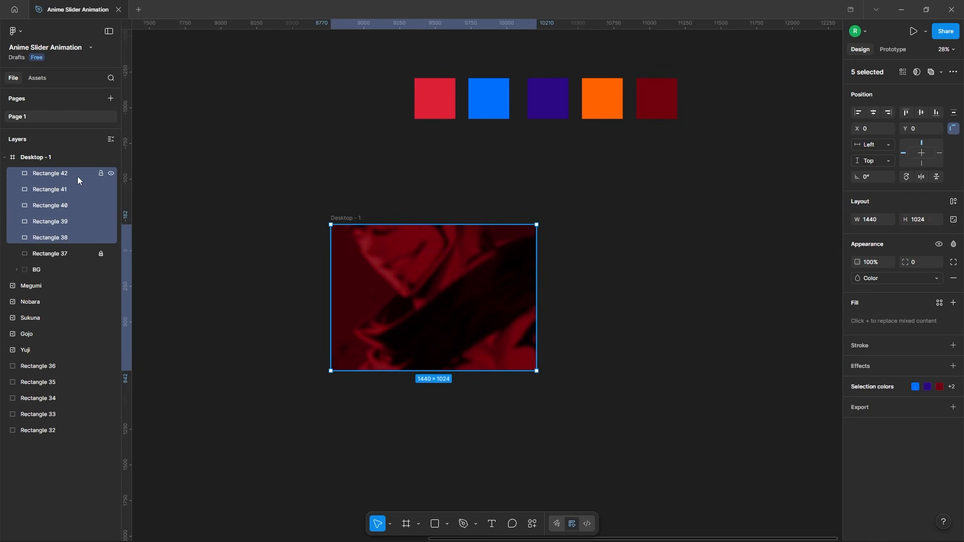
{"action": "right_click", "coordinate": [69, 186]}
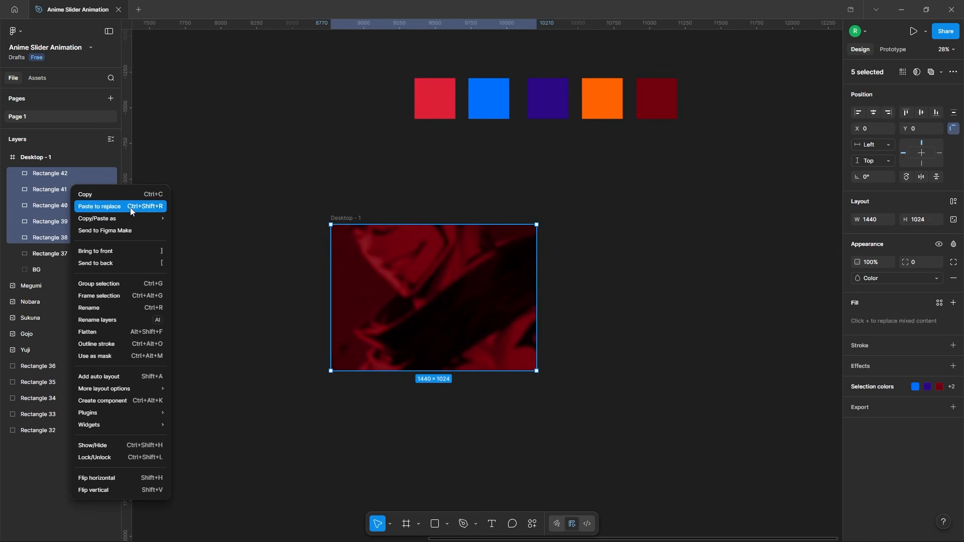
{"action": "left_click", "coordinate": [122, 285]}
Rename the grouped color layers, from lowest to highest, Red, Blue, Violet, Orange and Red2.
{"action": "left_click", "coordinate": [64, 254]}
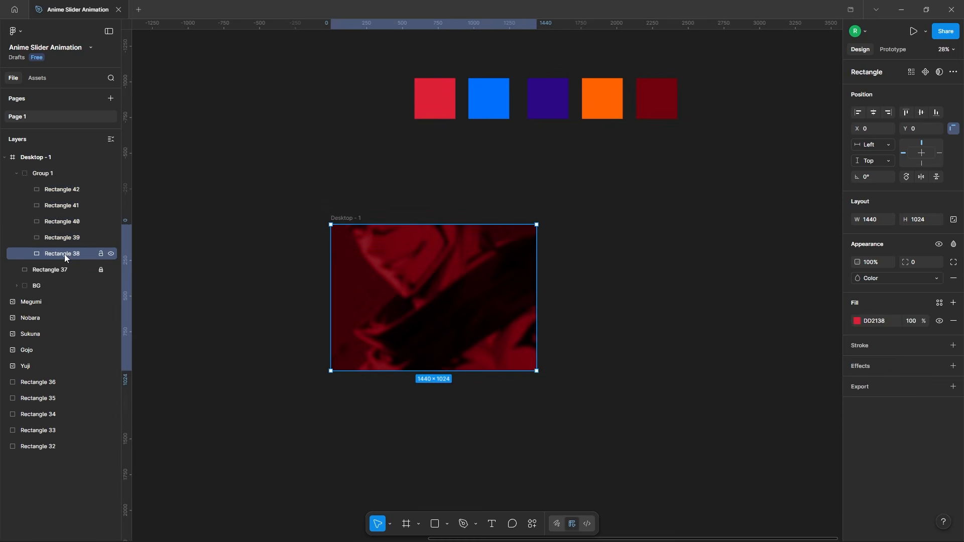
{"action": "double_click", "coordinate": [74, 252]}
{"action": "type", "text": "Red"}
{"action": "double_click", "coordinate": [71, 237]}
{"action": "type", "text": "Blue"}
{"action": "double_click", "coordinate": [68, 221]}
{"action": "type", "text": "Violet"}
{"action": "double_click", "coordinate": [63, 206]}
{"action": "type", "text": "Orange"}
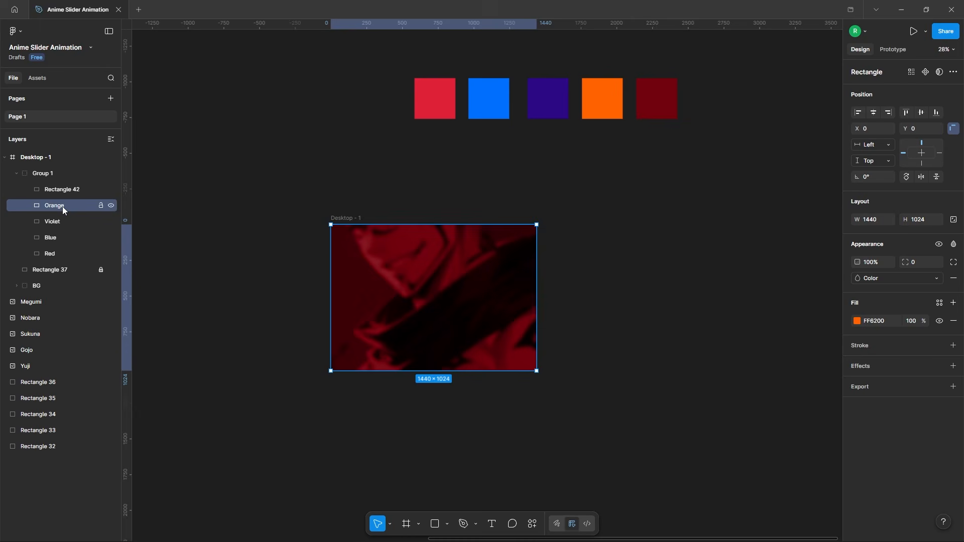
{"action": "double_click", "coordinate": [65, 194]}
{"action": "type", "text": "Red2"}
Rename the color overlay group BG2 and collapse it in the layer list.
{"action": "double_click", "coordinate": [44, 173]}
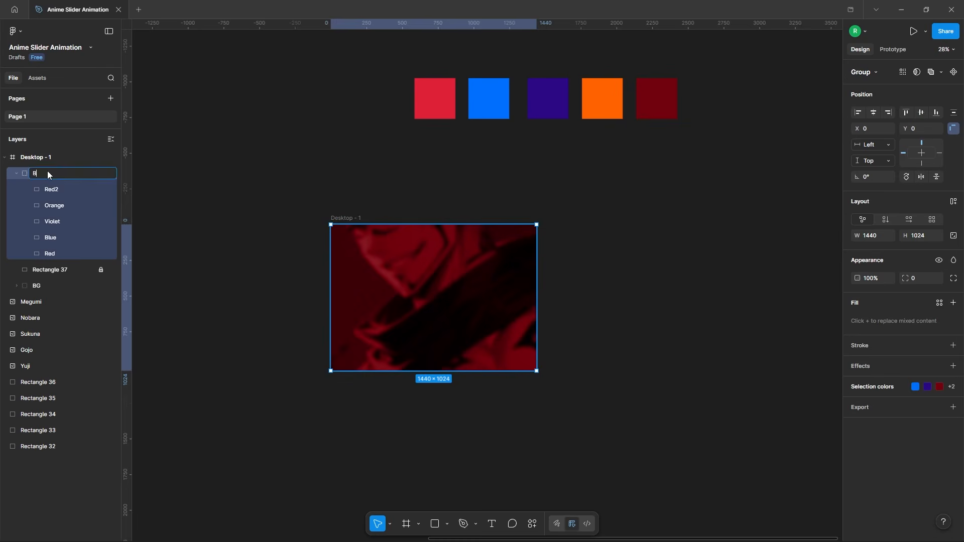
{"action": "type", "text": "BG2"}
{"action": "left_click", "coordinate": [193, 189]}
{"action": "left_click", "coordinate": [17, 172]}
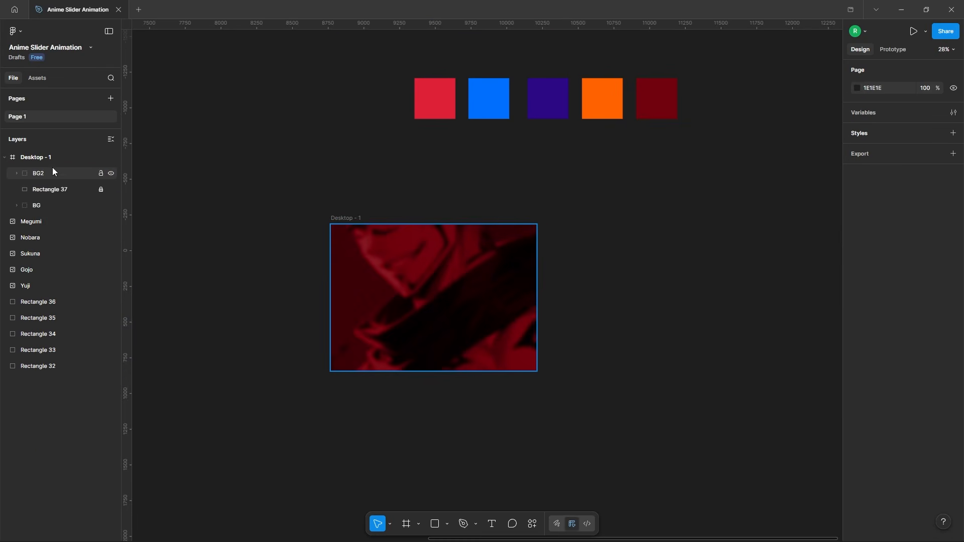
Delete the five color swatch rectangles above the Desktop frame.
{"action": "scroll", "coordinate": [375, 135], "scroll_direction": "down", "scroll_amount": 3}
{"action": "left_click_drag", "start_coordinate": [372, 77], "coordinate": [636, 142]}
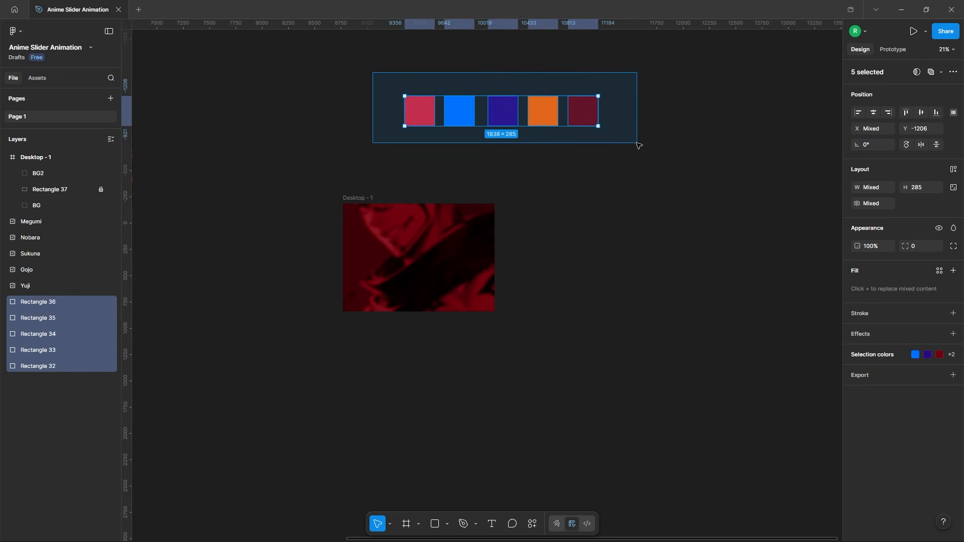
{"action": "key", "text": "Delete"}
Move the Desktop frame up and to the right on the canvas, to about X 9486, Y -755.
{"action": "left_click_drag", "start_coordinate": [374, 196], "coordinate": [445, 143]}
{"action": "scroll", "coordinate": [542, 147], "scroll_direction": "up", "scroll_amount": 5}
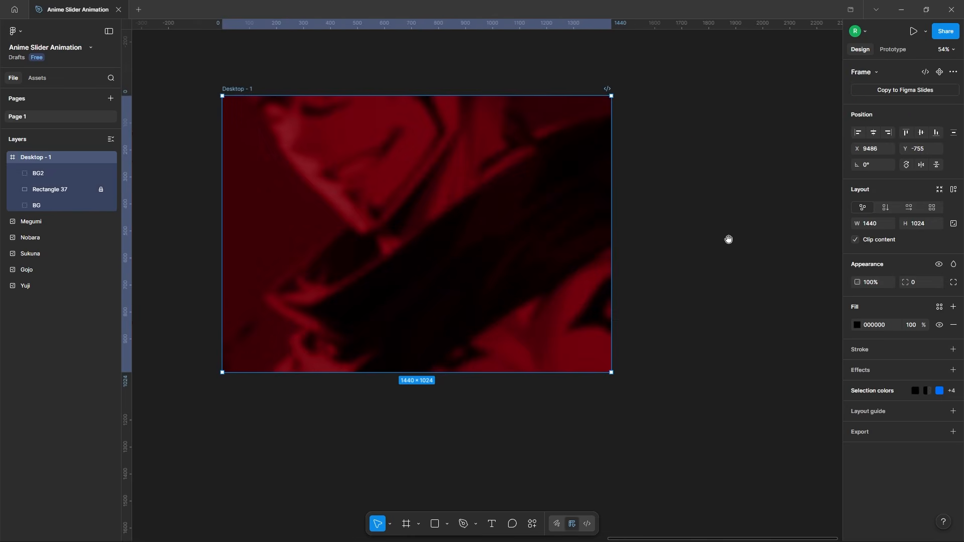
{"action": "scroll", "coordinate": [728, 239], "scroll_direction": "left", "scroll_amount": 2}
{"action": "left_click", "coordinate": [517, 454]}
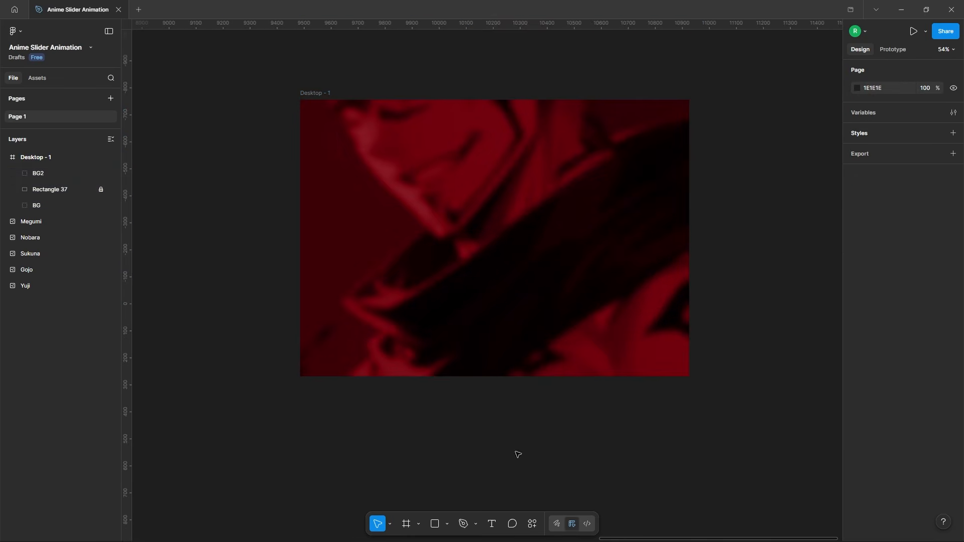
Draw a vertical line about 1022 px tall at X 465, spanning the Desktop frame from its upper to lower edge.
{"action": "left_click", "coordinate": [426, 101]}
{"action": "left_click", "coordinate": [426, 376]}
{"action": "key", "text": "Escape"}
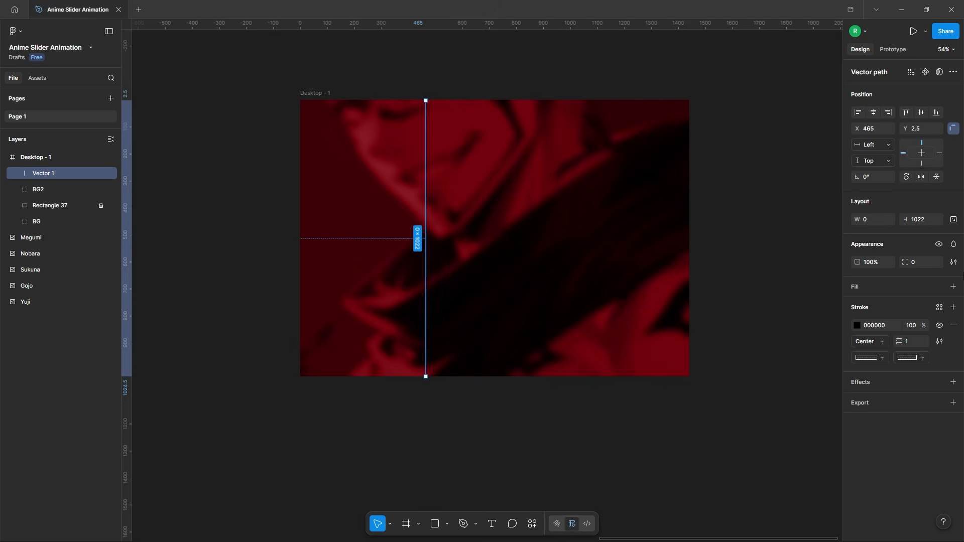
Set the vertical line's stroke to FFFFFF at 20% opacity.
{"action": "left_click", "coordinate": [857, 325]}
{"action": "left_click_drag", "start_coordinate": [787, 366], "coordinate": [612, 251]}
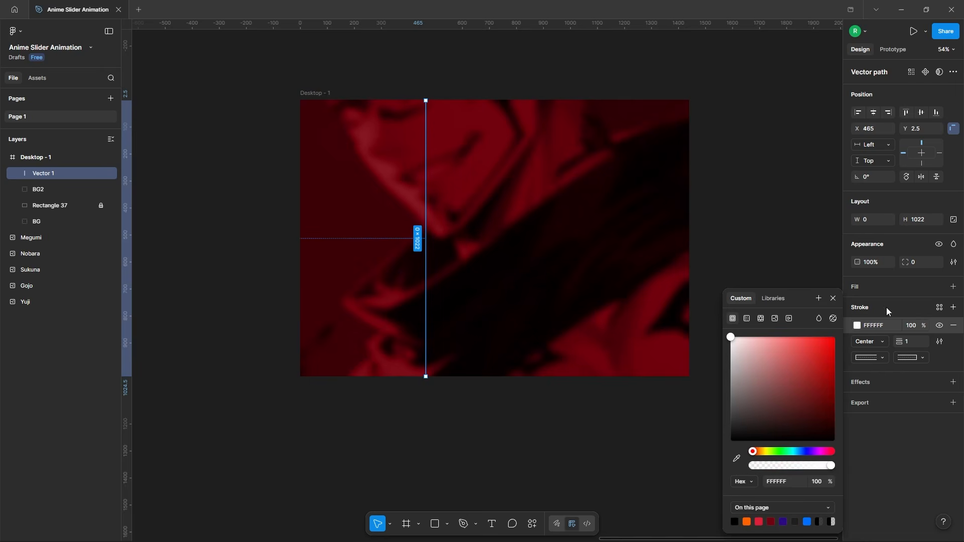
{"action": "left_click", "coordinate": [833, 299]}
{"action": "left_click", "coordinate": [916, 325]}
{"action": "type", "text": "2"}
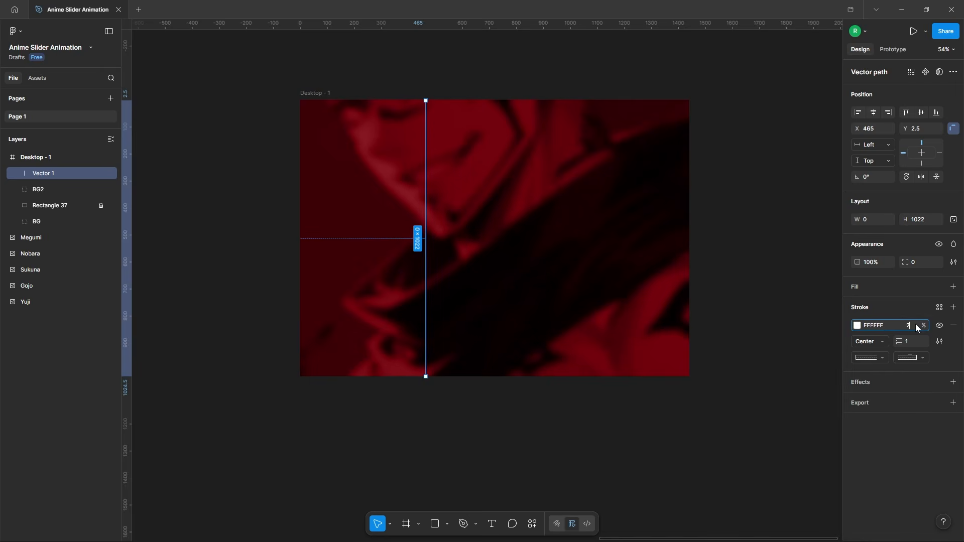
{"action": "type", "text": "0"}
{"action": "key", "text": "Return"}
{"action": "left_click", "coordinate": [761, 170]}
Extend the vertical line just past both frame edges, to Y -1 and a height of 1026.
{"action": "scroll", "coordinate": [420, 108], "scroll_direction": "up", "scroll_amount": 5}
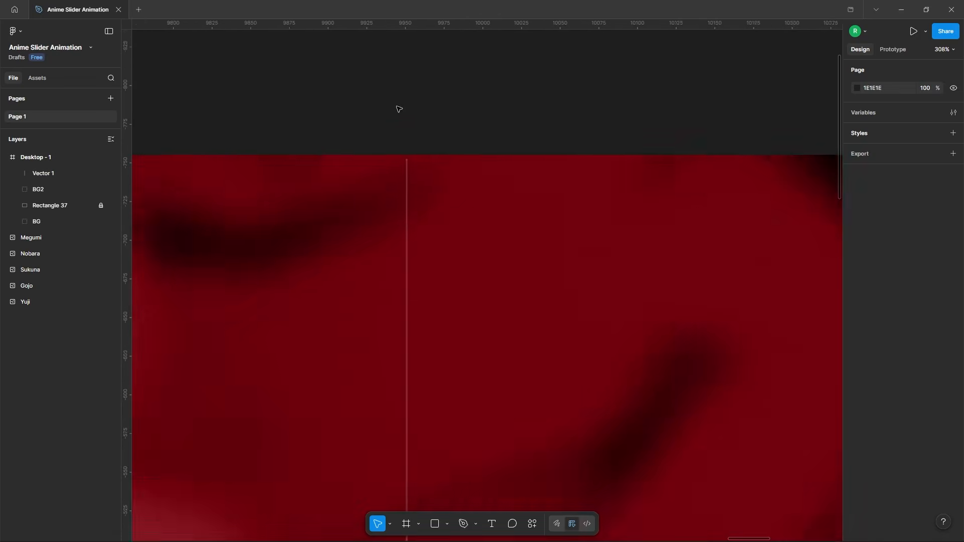
{"action": "scroll", "coordinate": [404, 146], "scroll_direction": "up", "scroll_amount": 5}
{"action": "left_click", "coordinate": [403, 211]}
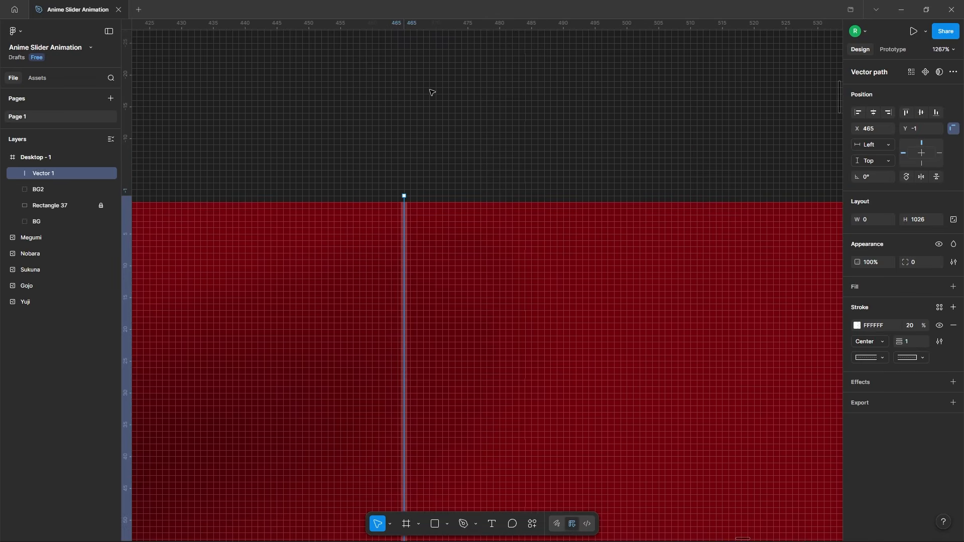
{"action": "scroll", "coordinate": [432, 92], "scroll_direction": "down", "scroll_amount": 10}
{"action": "scroll", "coordinate": [392, 422], "scroll_direction": "up", "scroll_amount": 4}
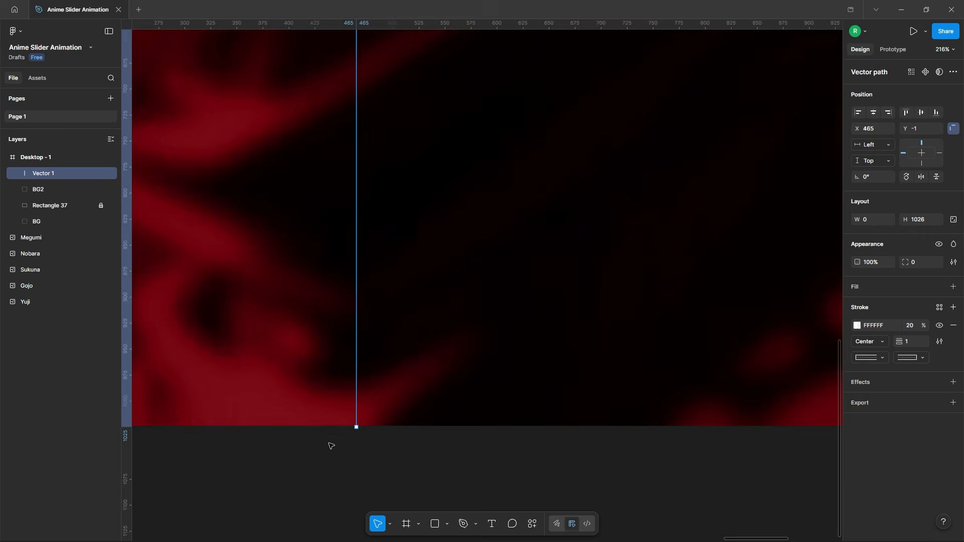
{"action": "scroll", "coordinate": [333, 437], "scroll_direction": "down", "scroll_amount": 5}
Nudge the vertical line to 440 px from the frame's left edge.
{"action": "key", "text": "alt"}
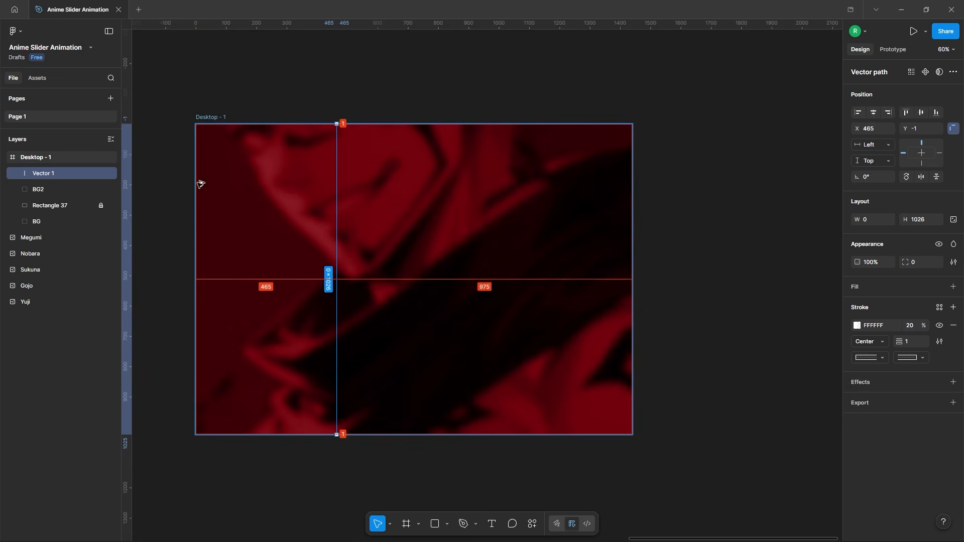
{"action": "key", "text": "alt+shift+Left"}
{"action": "key", "text": "alt+shift+Left"}
{"action": "key", "text": "alt+shift+Left"}
{"action": "key", "text": "alt+Right"}
{"action": "key", "text": "alt+Right"}
{"action": "key", "text": "alt+Right"}
{"action": "key", "text": "alt+Right"}
{"action": "key", "text": "alt+Right"}
Duplicate the vertical line and position the copy at X 1000, 440 px from the frame's right edge.
{"action": "left_click_drag", "start_coordinate": [330, 237], "coordinate": [507, 255]}
{"action": "key", "text": "alt+shift+Left"}
{"action": "key", "text": "alt+shift+Left"}
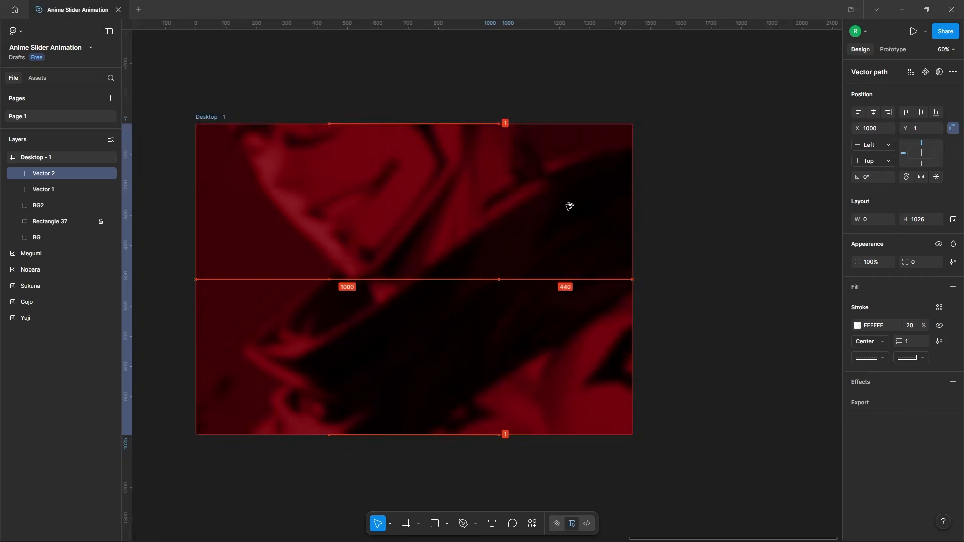
{"action": "left_click", "coordinate": [695, 204]}
Group the two vertical divider lines and lock the group.
{"action": "left_click", "coordinate": [337, 183]}
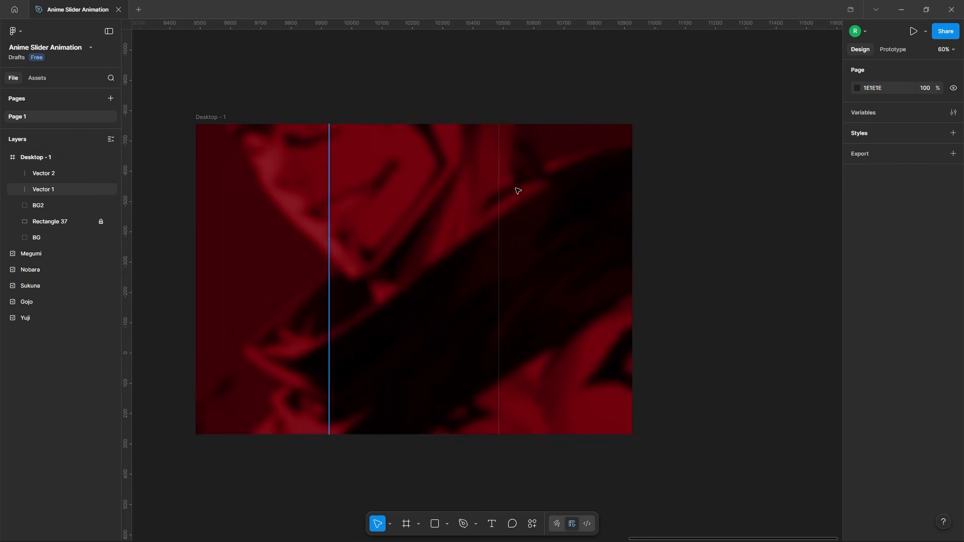
{"action": "left_click", "coordinate": [498, 207], "text": "shift"}
{"action": "right_click", "coordinate": [499, 210]}
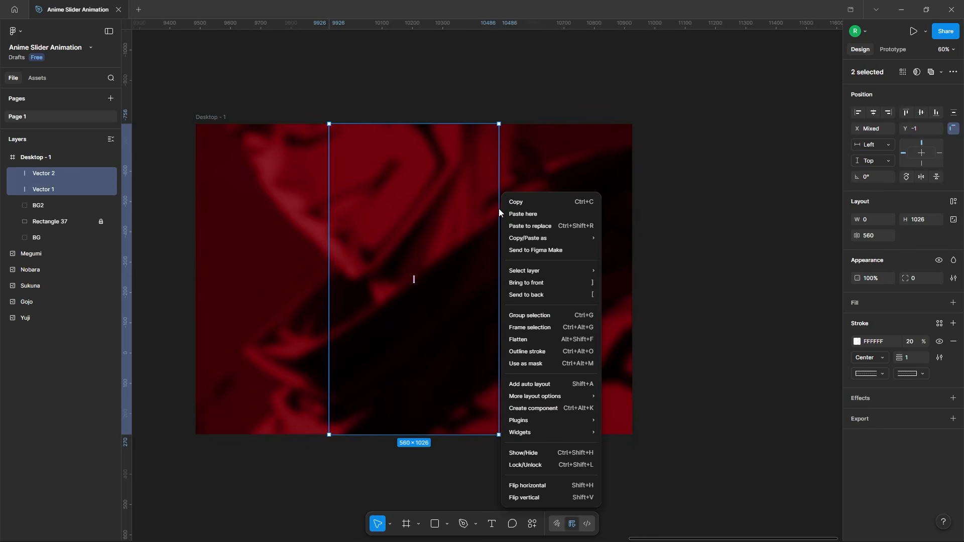
{"action": "left_click", "coordinate": [545, 315]}
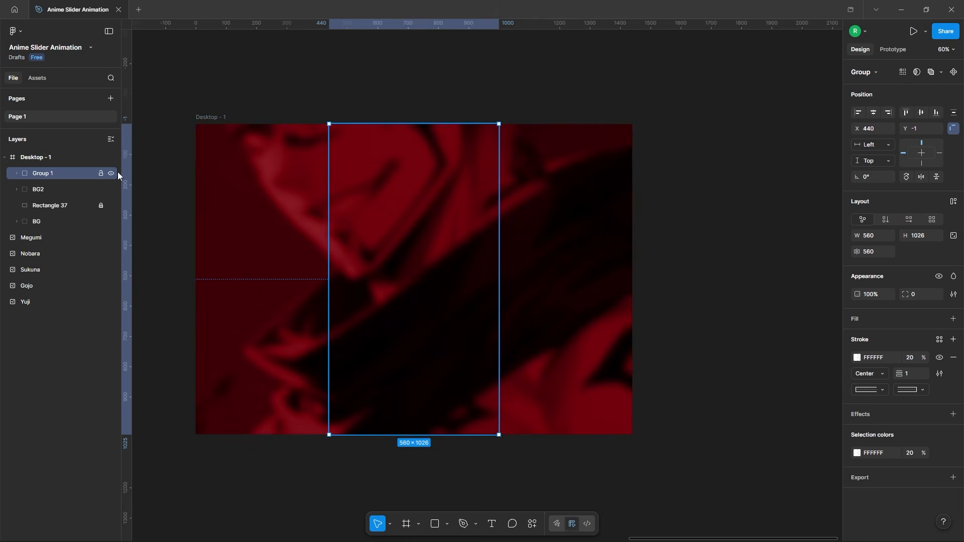
{"action": "left_click", "coordinate": [110, 174]}
{"action": "left_click", "coordinate": [484, 108]}
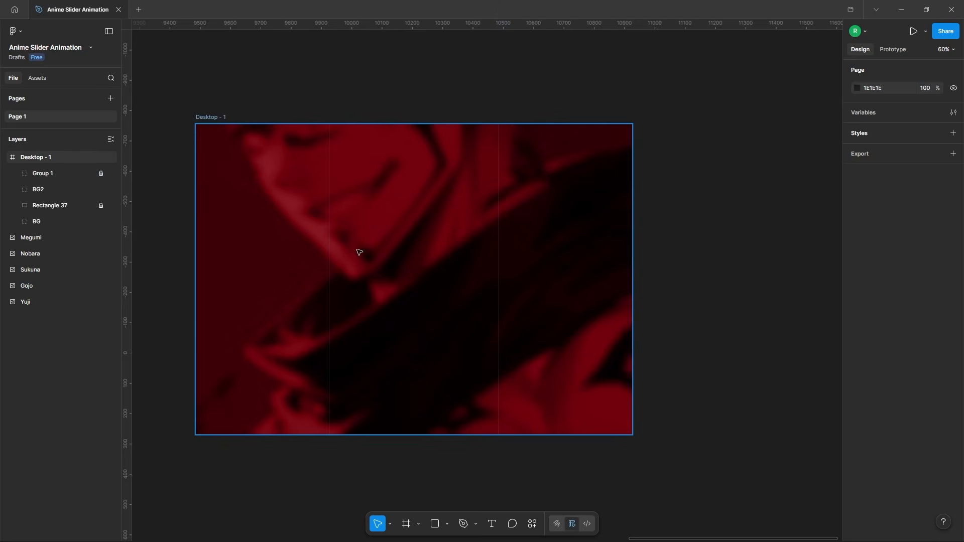
Lower the shared opacity of the Red2, Orange, Violet and Blue overlay rectangles inside the BG2 group.
{"action": "left_click_drag", "start_coordinate": [685, 329], "coordinate": [737, 299]}
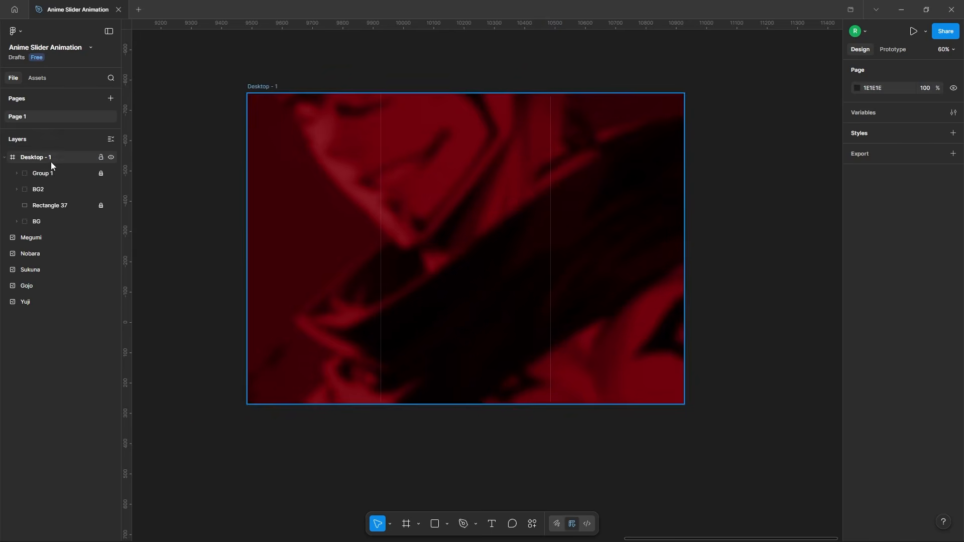
{"action": "left_click", "coordinate": [18, 188]}
{"action": "left_click", "coordinate": [66, 206]}
{"action": "left_click", "coordinate": [62, 254], "text": "shift"}
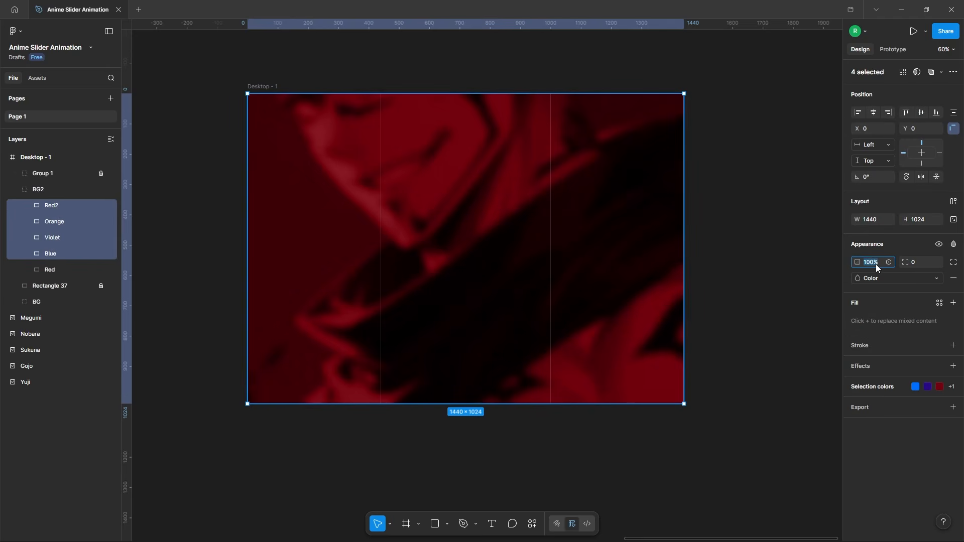
{"action": "left_click", "coordinate": [746, 216]}
Paste the copied navigation links and Jujutsu Kaisen logo into the Desktop - 1 frame.
{"action": "left_click", "coordinate": [274, 86]}
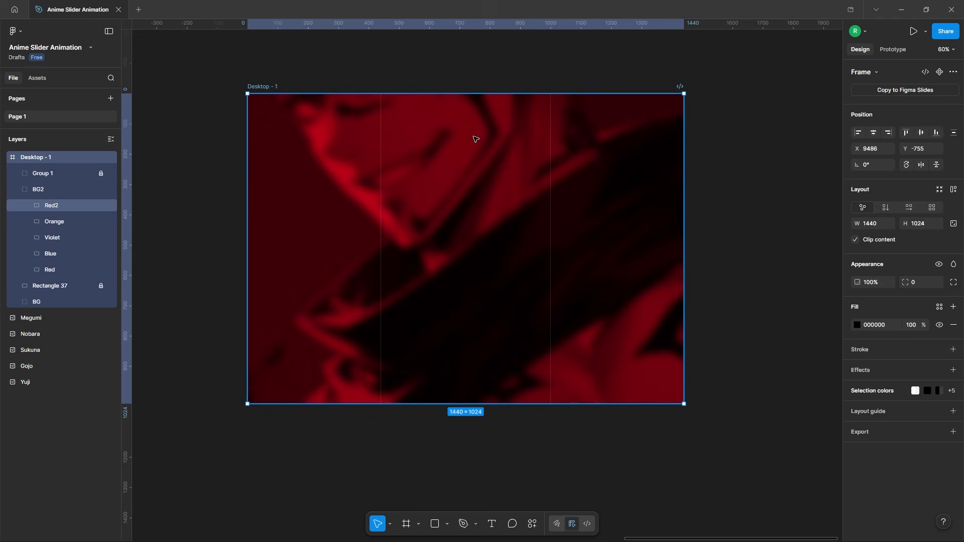
{"action": "key", "text": "ctrl+v"}
{"action": "left_click", "coordinate": [777, 150]}
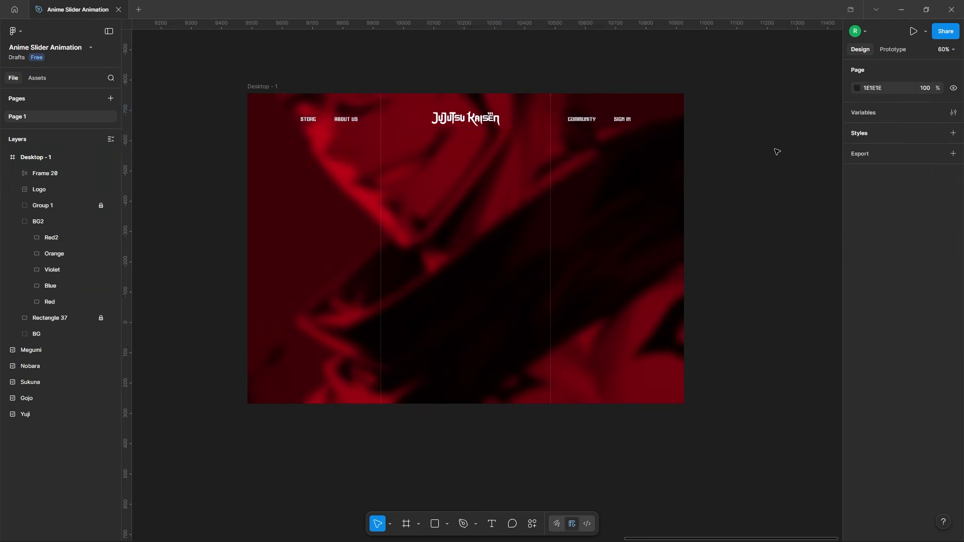
Examine the typography settings of the About us navigation text.
{"action": "scroll", "coordinate": [346, 100], "scroll_direction": "up", "scroll_amount": 5}
{"action": "scroll", "coordinate": [347, 103], "scroll_direction": "up", "scroll_amount": 5}
{"action": "left_click", "coordinate": [348, 167], "text": "ctrl"}
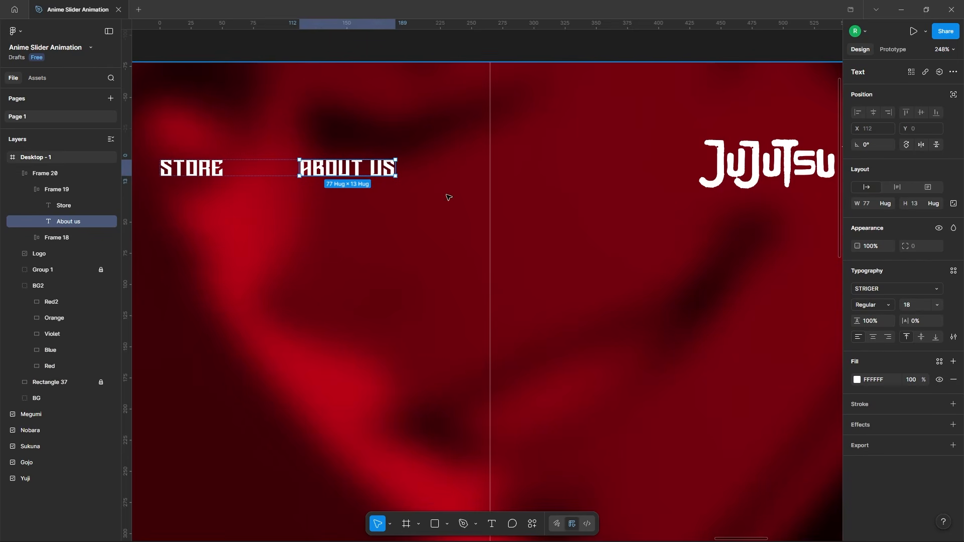
{"action": "scroll", "coordinate": [447, 196], "scroll_direction": "down", "scroll_amount": 5}
{"action": "left_click", "coordinate": [296, 86]}
{"action": "scroll", "coordinate": [296, 86], "scroll_direction": "down", "scroll_amount": 3}
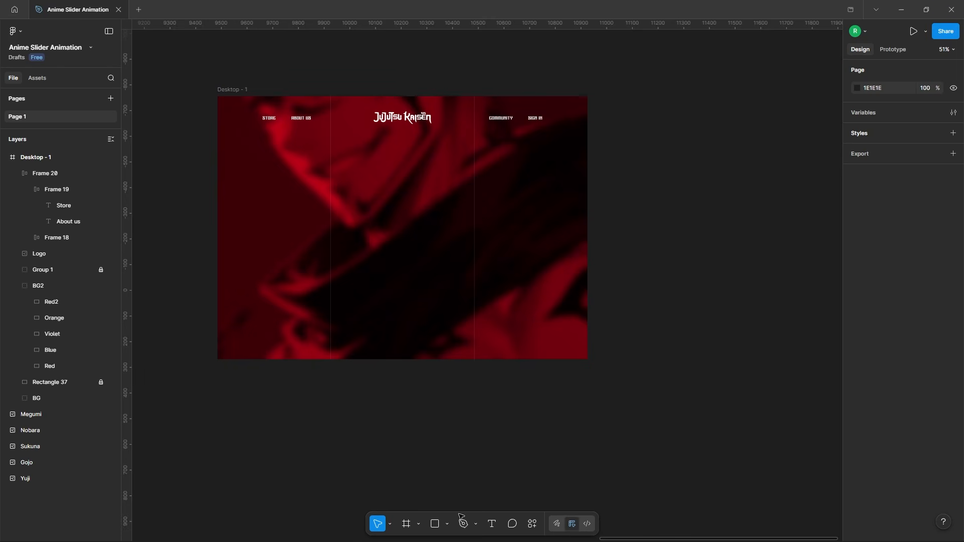
Draw a circle about 782 px across near the middle of the Desktop frame and fill it white (FFFFFF).
{"action": "left_click", "coordinate": [447, 524]}
{"action": "left_click", "coordinate": [476, 463]}
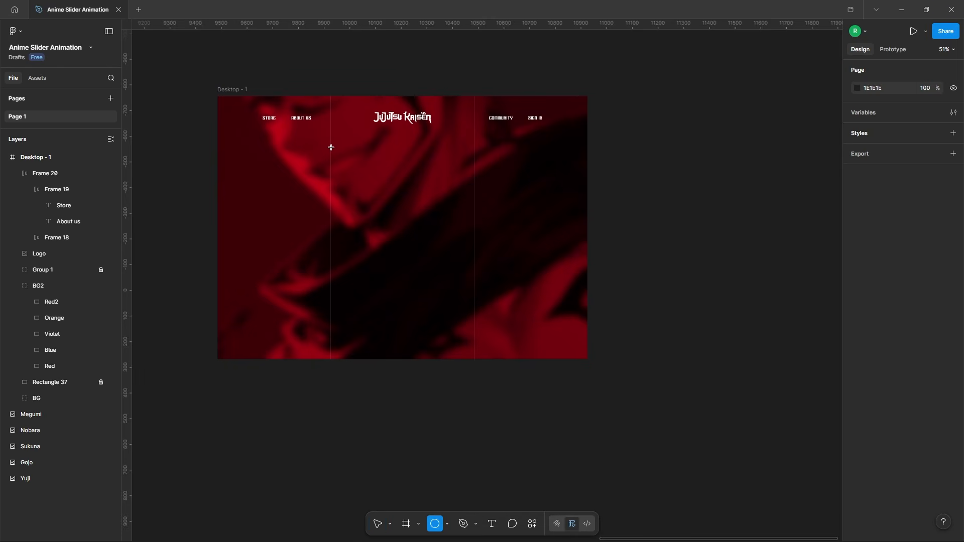
{"action": "left_click_drag", "start_coordinate": [331, 147], "coordinate": [534, 350]}
{"action": "left_click_drag", "start_coordinate": [447, 261], "coordinate": [427, 250]}
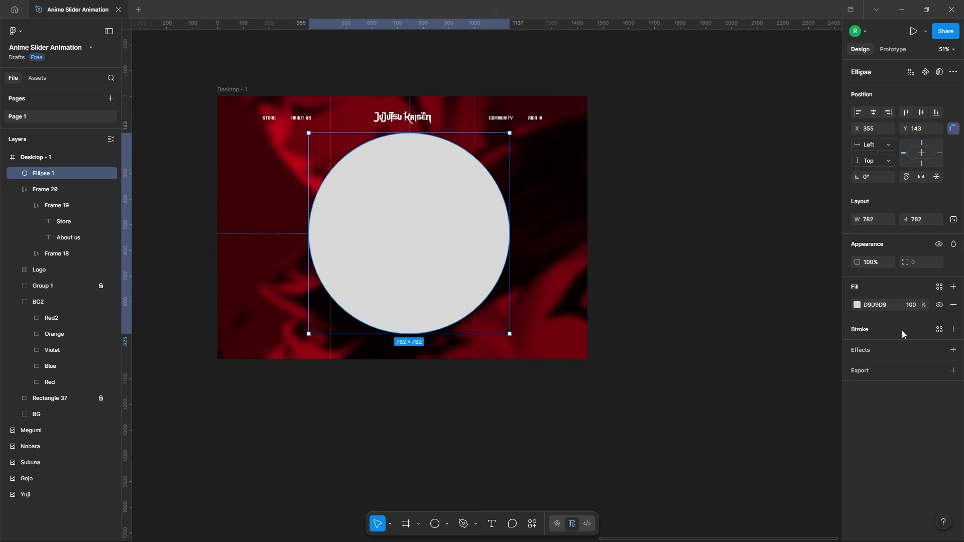
{"action": "left_click", "coordinate": [857, 304]}
{"action": "left_click_drag", "start_coordinate": [729, 339], "coordinate": [668, 289]}
{"action": "left_click", "coordinate": [834, 286]}
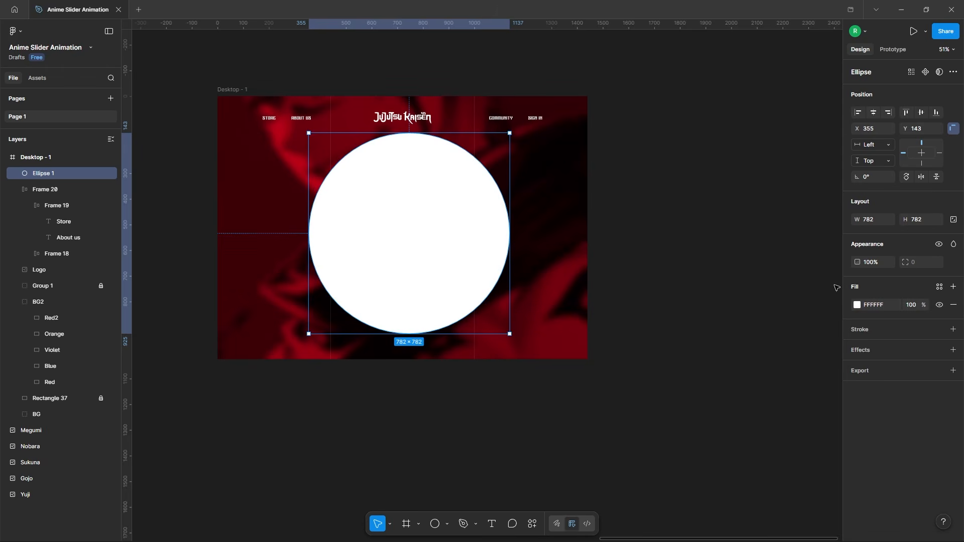
Add a uniform layer blur of 220.2 to the white circle.
{"action": "left_click", "coordinate": [952, 350]}
{"action": "left_click", "coordinate": [856, 368]}
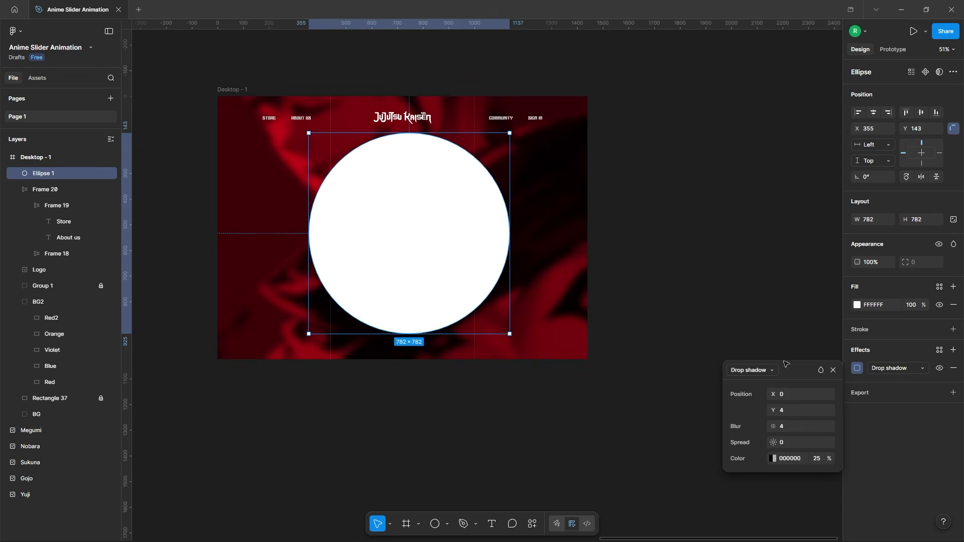
{"action": "left_click", "coordinate": [759, 372]}
{"action": "left_click", "coordinate": [748, 381]}
{"action": "left_click_drag", "start_coordinate": [773, 408], "coordinate": [355, 145]}
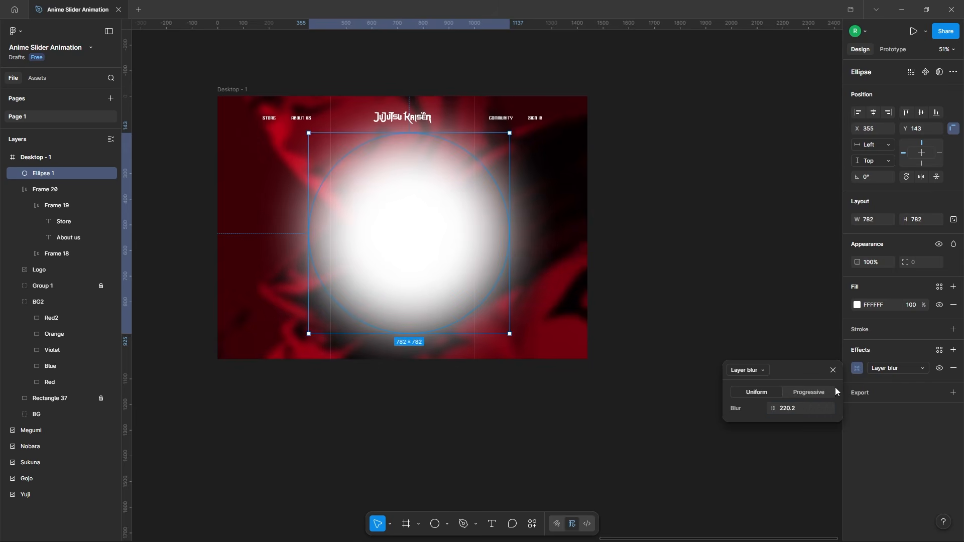
{"action": "left_click", "coordinate": [833, 370]}
Give the circle an Overlay blend mode at 90% opacity and center it horizontally in the frame at X 329, Y 84.
{"action": "left_click", "coordinate": [953, 244]}
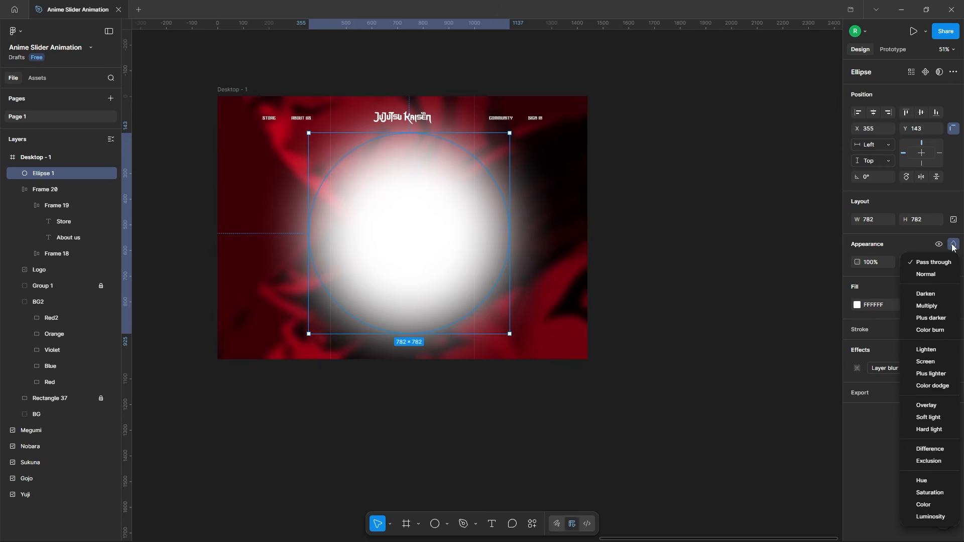
{"action": "left_click", "coordinate": [927, 406]}
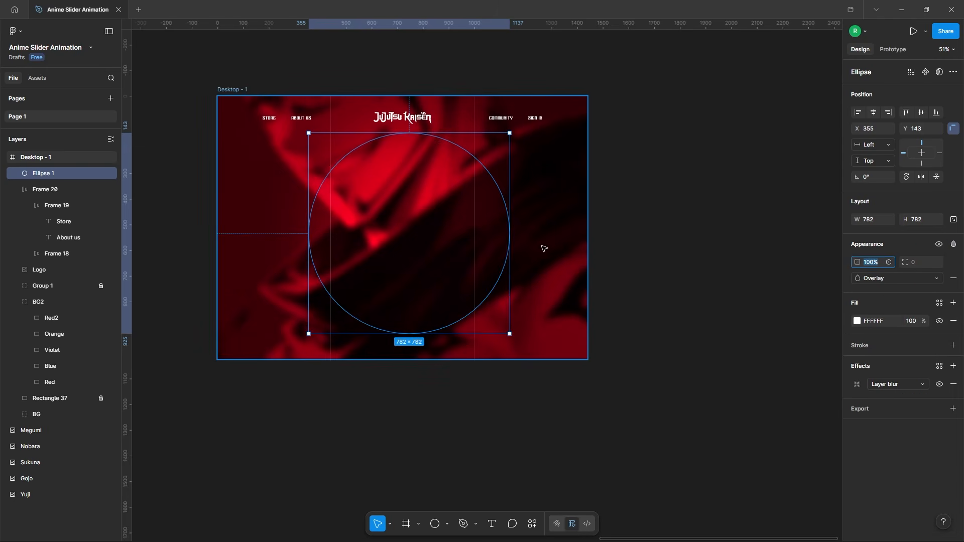
{"action": "key", "text": "9"}
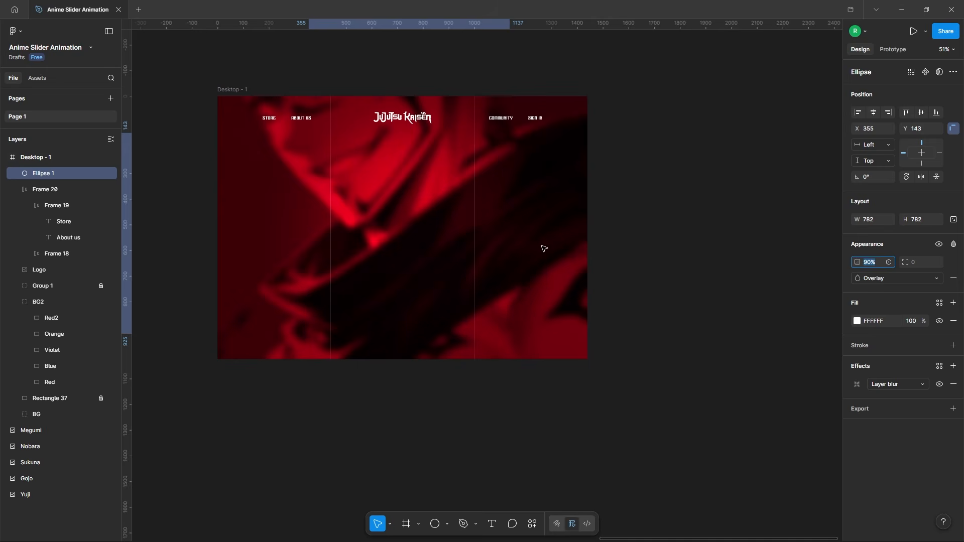
{"action": "left_click_drag", "start_coordinate": [426, 230], "coordinate": [420, 215]}
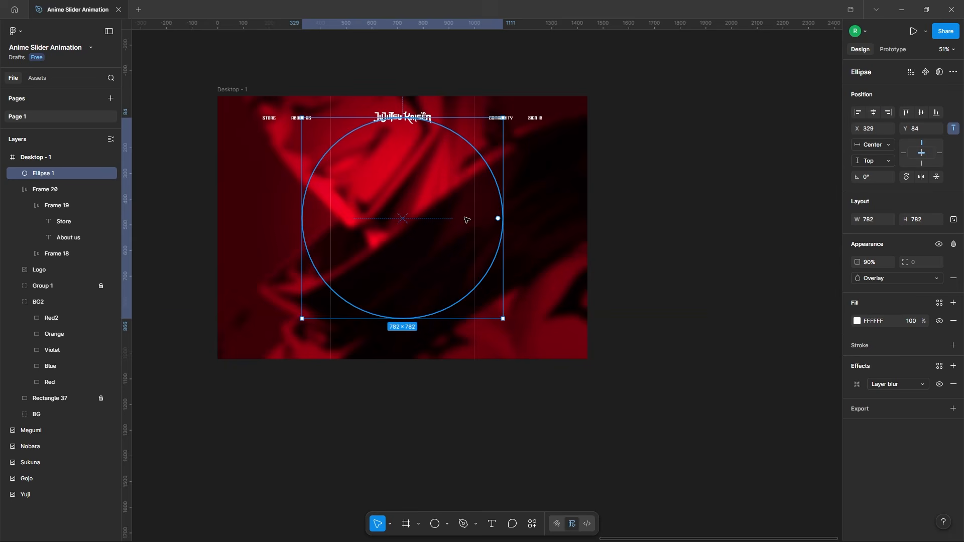
Duplicate the blurred circle in place and shrink the copy around its center to 462 × 462 px.
{"action": "right_click", "coordinate": [442, 204]}
{"action": "left_click", "coordinate": [469, 204]}
{"action": "key", "text": "ctrl+v"}
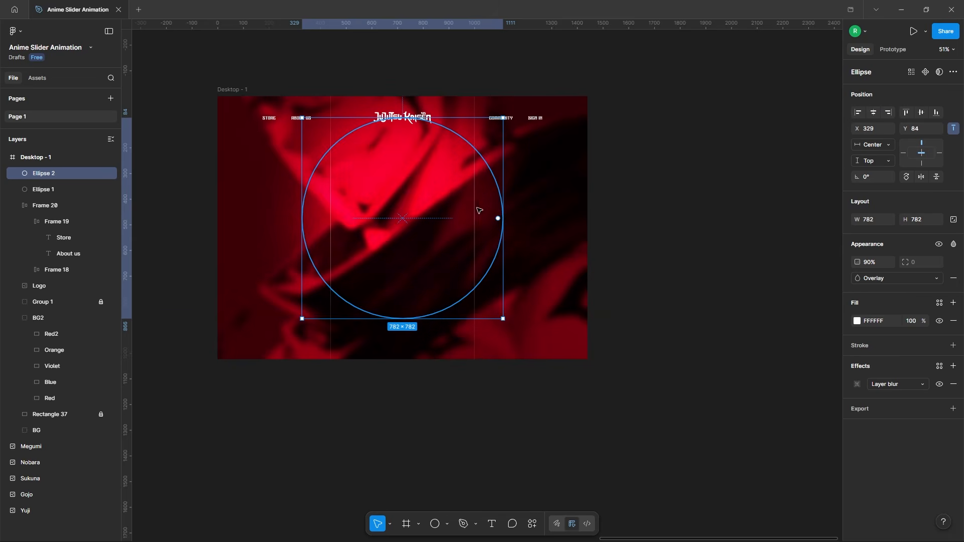
{"action": "left_click_drag", "start_coordinate": [502, 216], "coordinate": [462, 212]}
Set the smaller circle's layer blur to 125 and adjust its opacity.
{"action": "left_click", "coordinate": [857, 384]}
{"action": "left_click", "coordinate": [799, 425]}
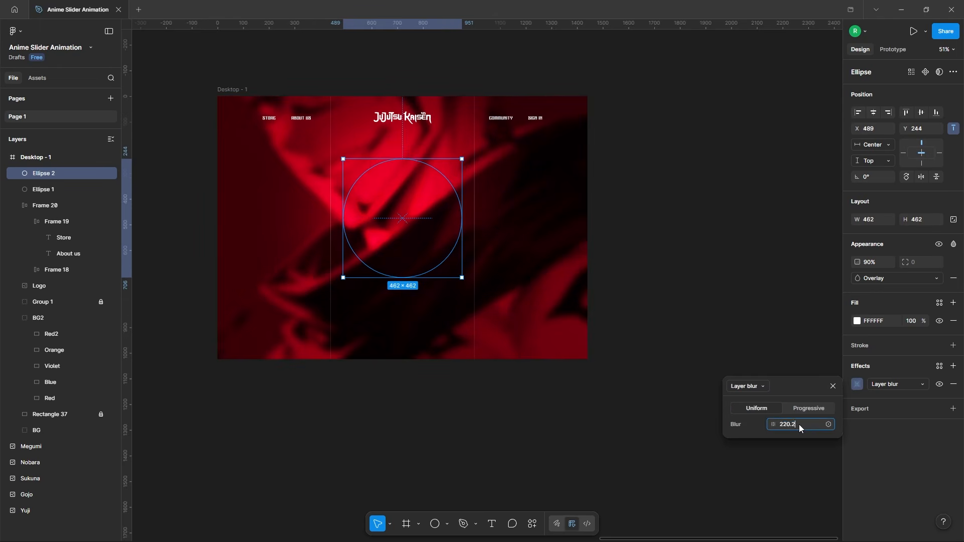
{"action": "type", "text": "125"}
{"action": "key", "text": "Return"}
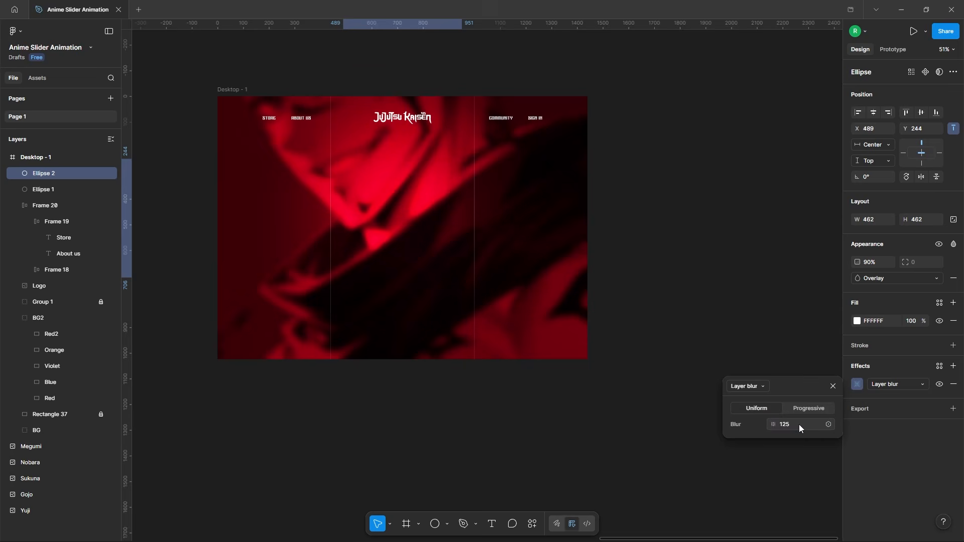
{"action": "left_click", "coordinate": [832, 386]}
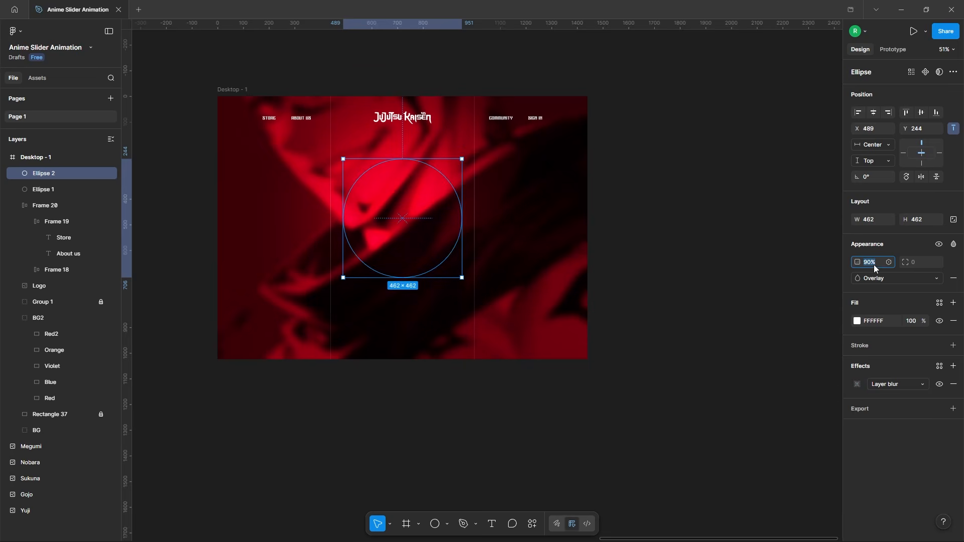
{"action": "left_click", "coordinate": [706, 264]}
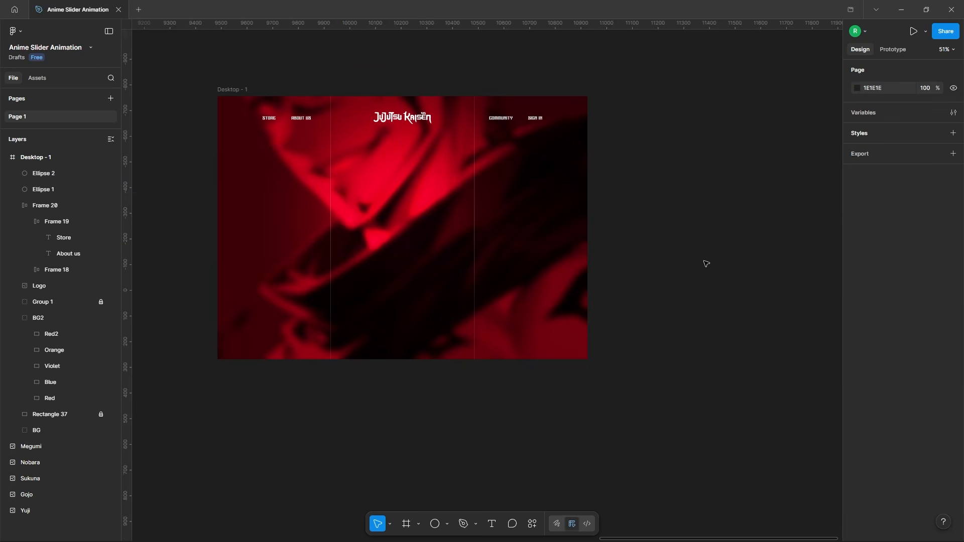
Group the two blurred ellipses and lock the group.
{"action": "left_click", "coordinate": [44, 173]}
{"action": "left_click", "coordinate": [43, 190], "text": "shift"}
{"action": "right_click", "coordinate": [388, 145]}
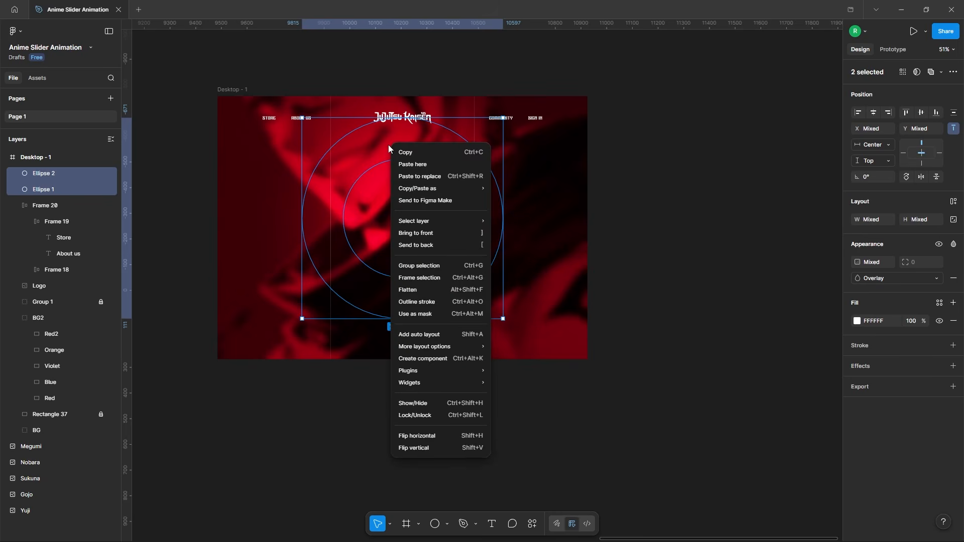
{"action": "left_click", "coordinate": [407, 266]}
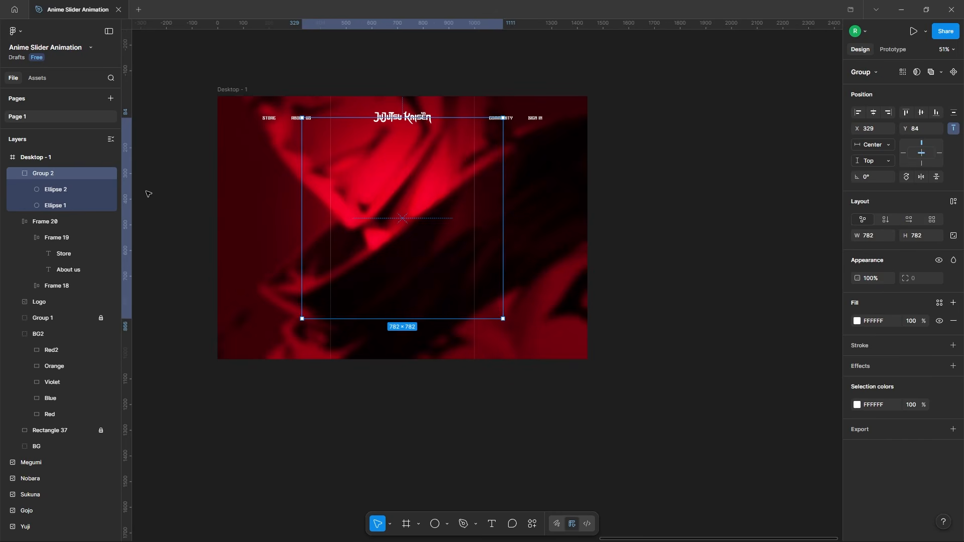
{"action": "left_click", "coordinate": [101, 173]}
{"action": "left_click", "coordinate": [172, 243]}
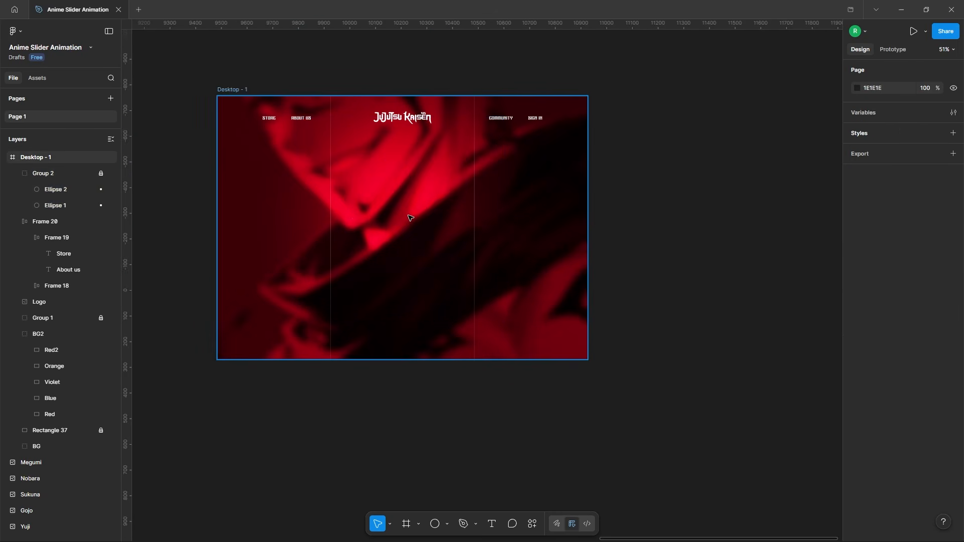
Draw a rectangle of about 293 × 389 px on the empty canvas to the right of the Desktop frame.
{"action": "left_click", "coordinate": [409, 216]}
{"action": "left_click", "coordinate": [765, 228]}
{"action": "left_click_drag", "start_coordinate": [782, 278], "coordinate": [481, 286]}
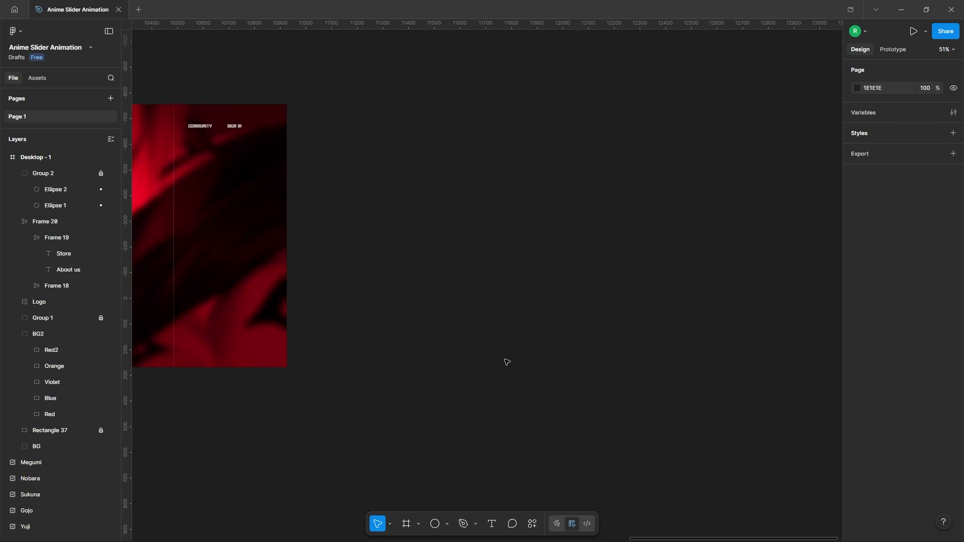
{"action": "left_click", "coordinate": [447, 524]}
{"action": "left_click", "coordinate": [467, 431]}
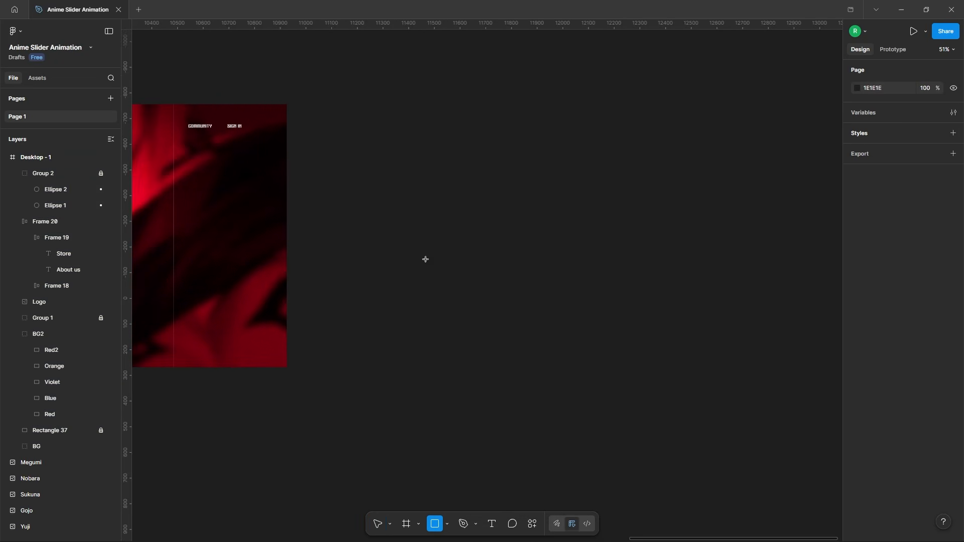
{"action": "left_click_drag", "start_coordinate": [429, 202], "coordinate": [504, 302]}
Resize the new rectangle to a width of 400 and a height of 524.
{"action": "left_click", "coordinate": [875, 188]}
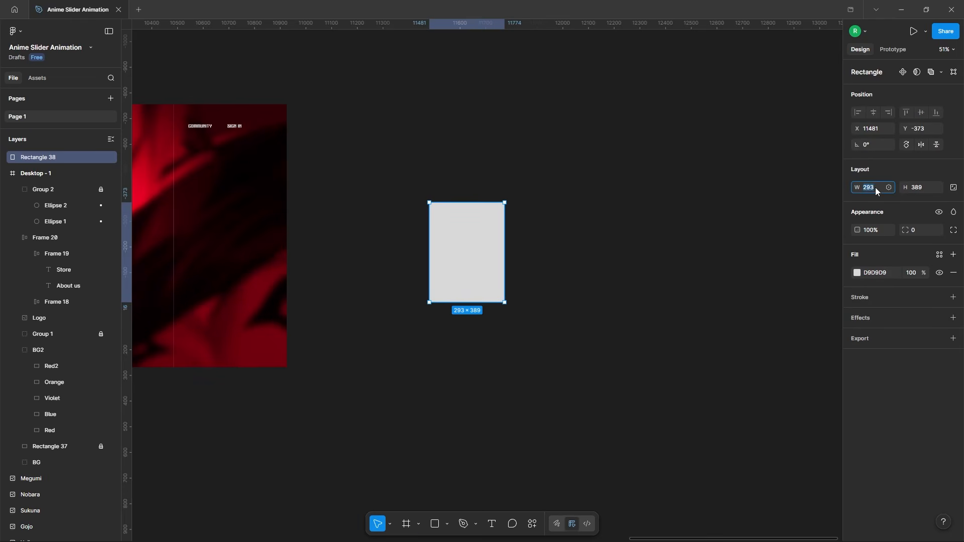
{"action": "type", "text": "400"}
{"action": "key", "text": "Return"}
{"action": "left_click", "coordinate": [913, 189]}
{"action": "type", "text": "5"}
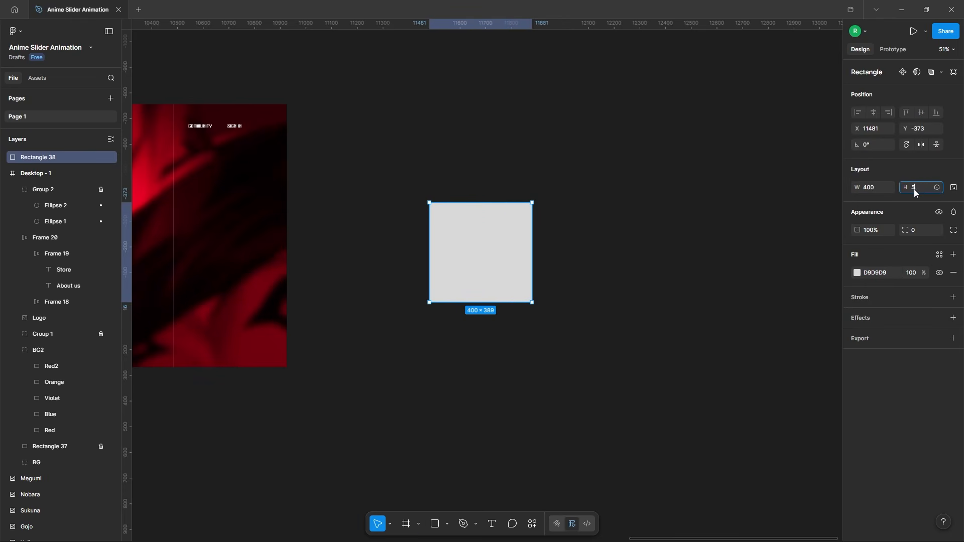
{"action": "type", "text": "24"}
{"action": "key", "text": "Return"}
{"action": "left_click", "coordinate": [576, 248]}
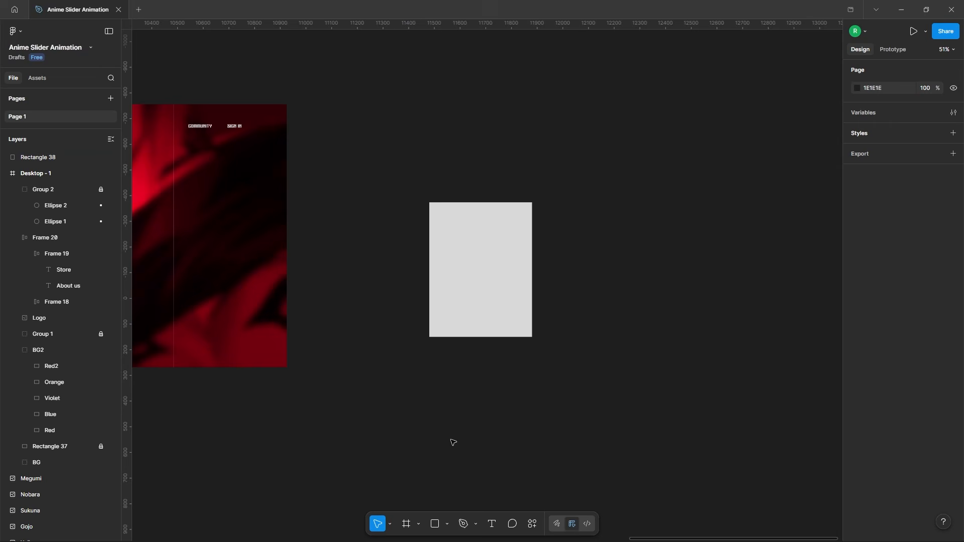
Create a narrow 30 × 232 rectangle beside the large one and fill it with gray 8F8F8F.
{"action": "scroll", "coordinate": [555, 275], "scroll_direction": "up", "scroll_amount": 5}
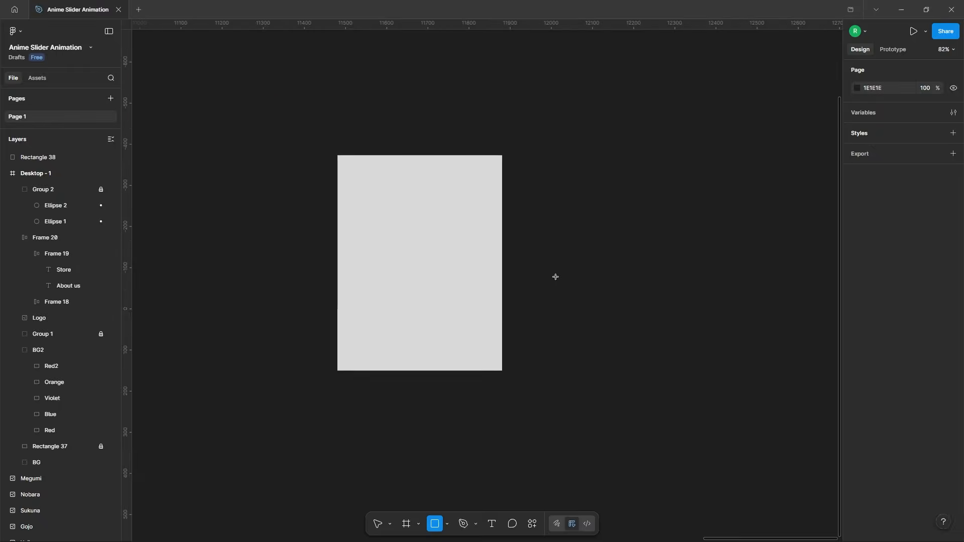
{"action": "left_click_drag", "start_coordinate": [504, 181], "coordinate": [531, 325]}
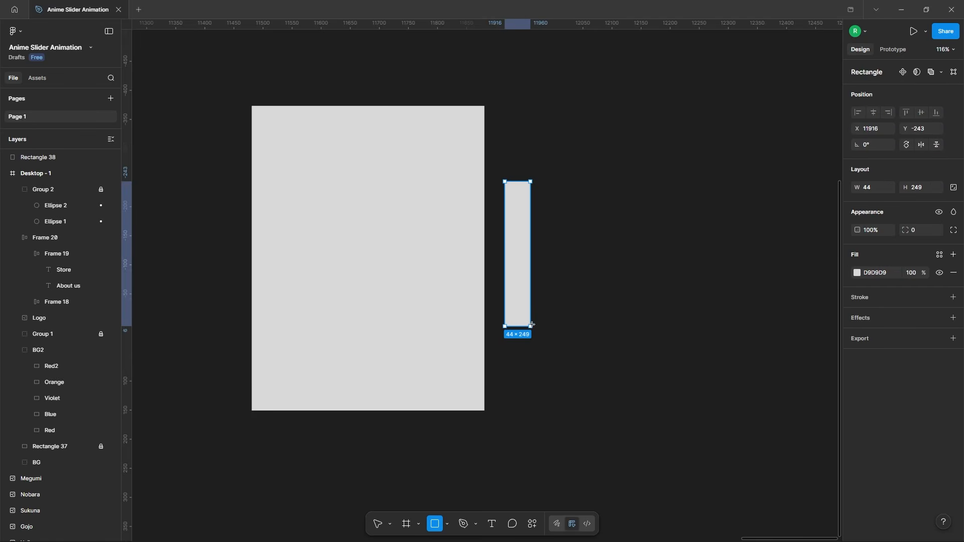
{"action": "key", "text": "Return"}
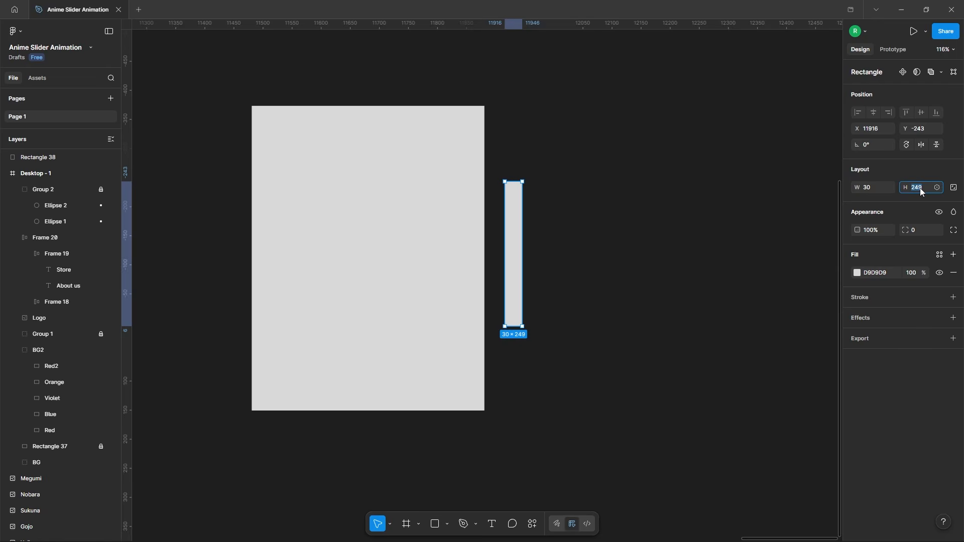
{"action": "key", "text": "Return"}
{"action": "left_click", "coordinate": [857, 273]}
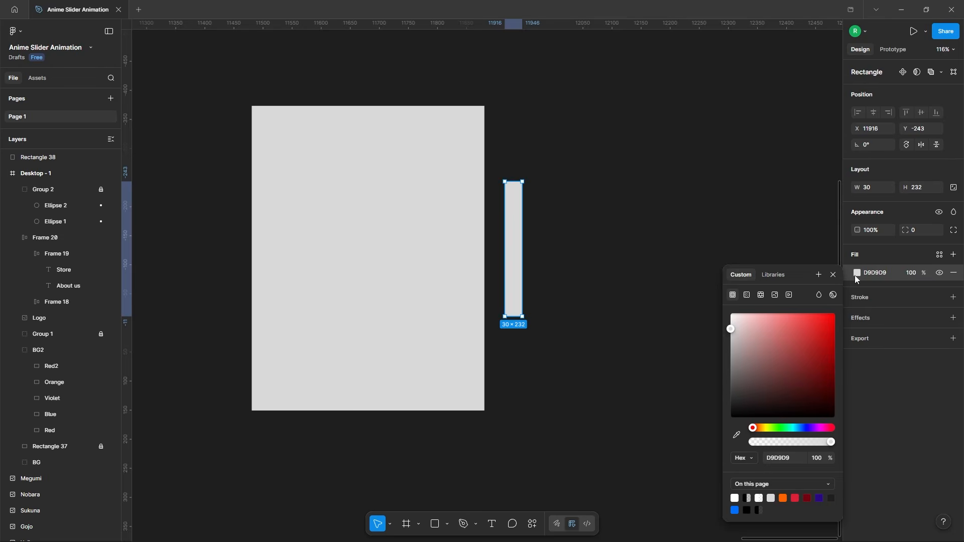
{"action": "left_click_drag", "start_coordinate": [733, 360], "coordinate": [701, 363]}
{"action": "left_click", "coordinate": [613, 213]}
Move the narrow gray rectangle flush against the large rectangle's left edge, at X 11481, Y -273.
{"action": "left_click_drag", "start_coordinate": [512, 228], "coordinate": [258, 191]}
{"action": "key", "text": "shift+Down"}
{"action": "key", "text": "shift+Down"}
{"action": "key", "text": "shift+Down"}
{"action": "key", "text": "shift+Down"}
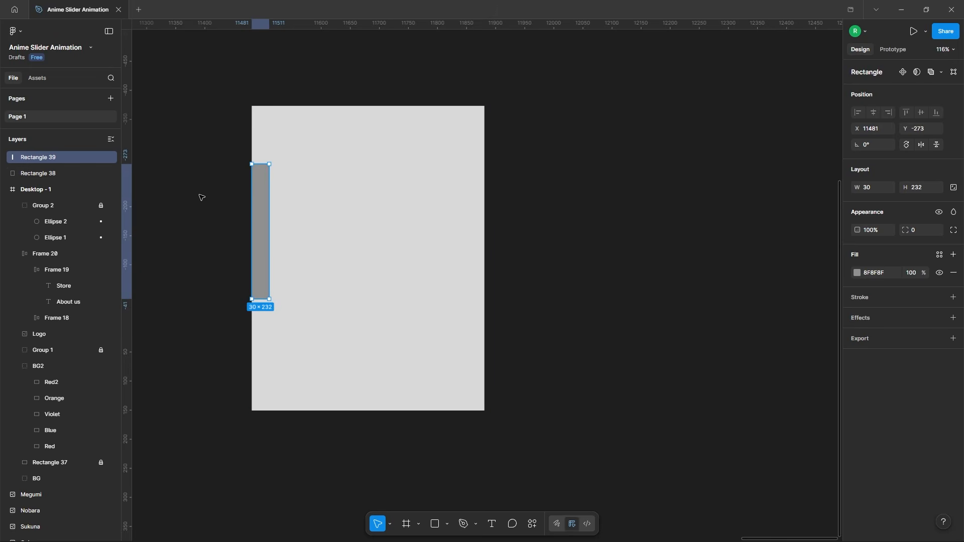
{"action": "left_click", "coordinate": [221, 107]}
Subtract the narrow gray rectangle from the large rectangle to cut a notch in its left edge.
{"action": "left_click_drag", "start_coordinate": [236, 127], "coordinate": [392, 289]}
{"action": "left_click", "coordinate": [941, 73]}
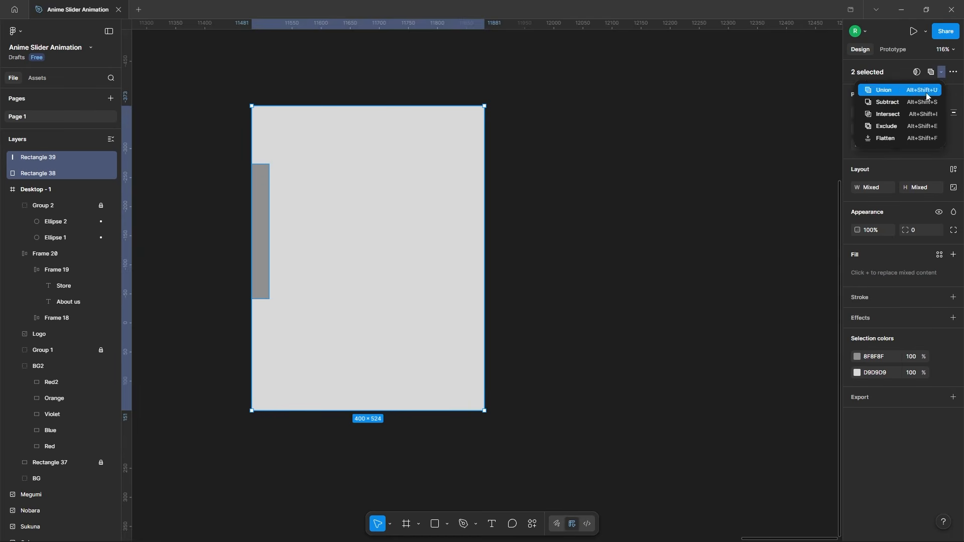
{"action": "left_click", "coordinate": [910, 102]}
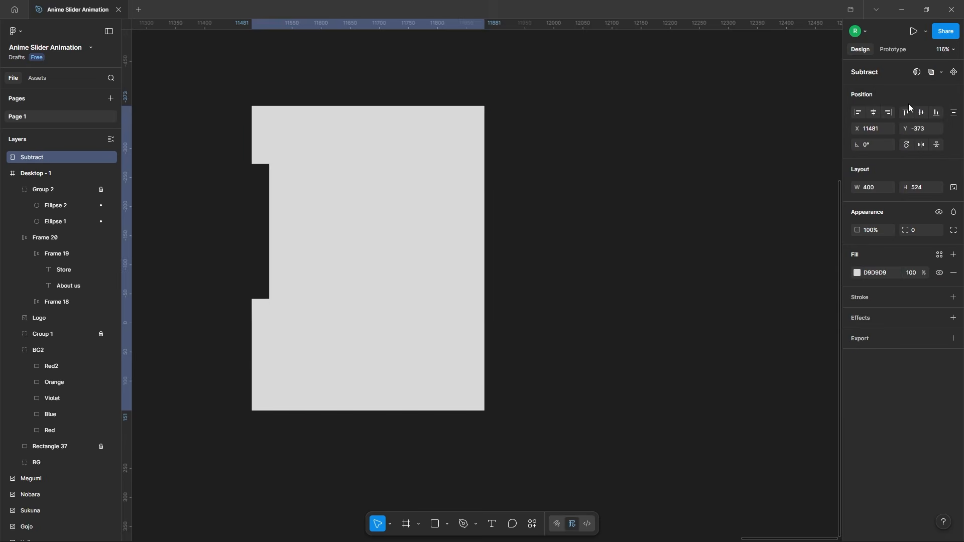
Widen the rectangle that cuts the card's notch to about 73 × 232, extending it past the card's left edge.
{"action": "double_click", "coordinate": [262, 201]}
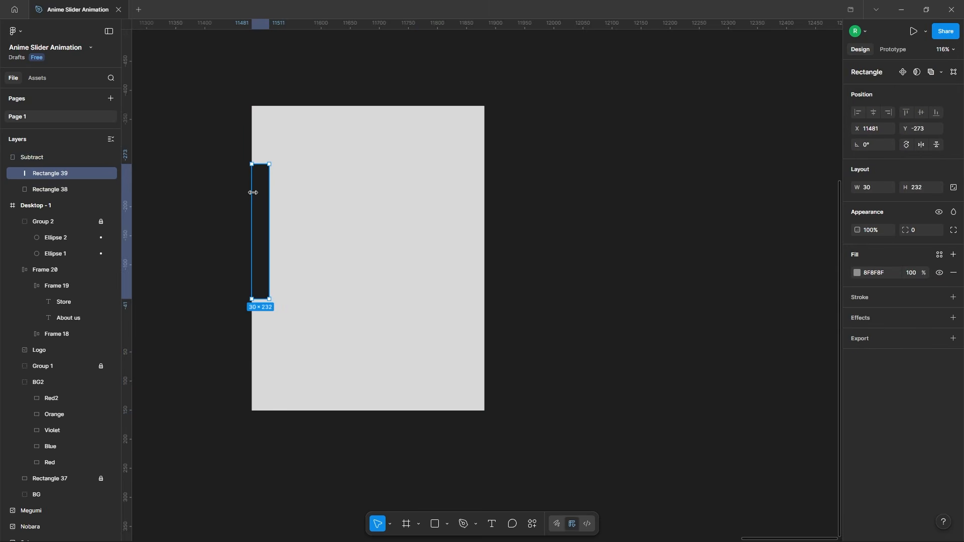
{"action": "left_click_drag", "start_coordinate": [252, 192], "coordinate": [220, 192]}
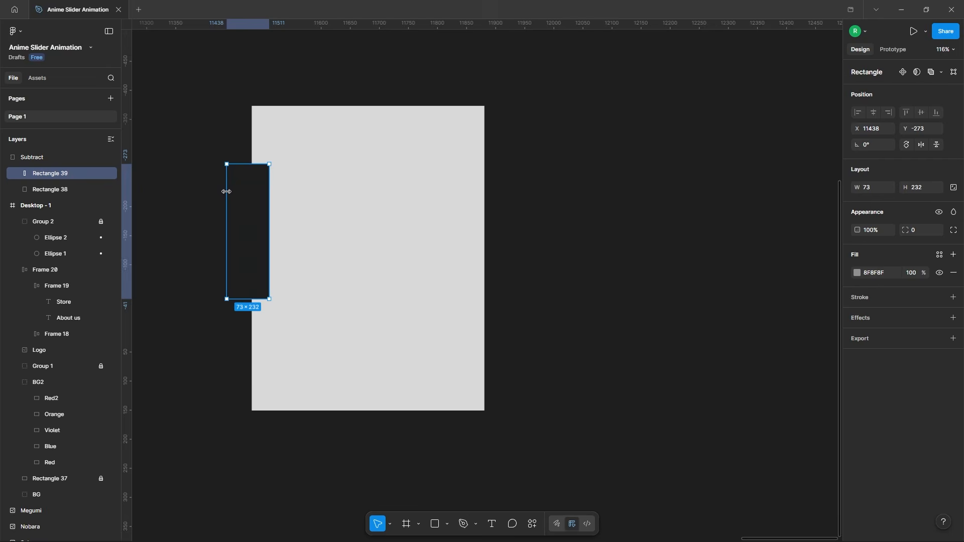
{"action": "scroll", "coordinate": [622, 236], "scroll_direction": "down", "scroll_amount": 3}
{"action": "scroll", "coordinate": [333, 187], "scroll_direction": "up", "scroll_amount": 8}
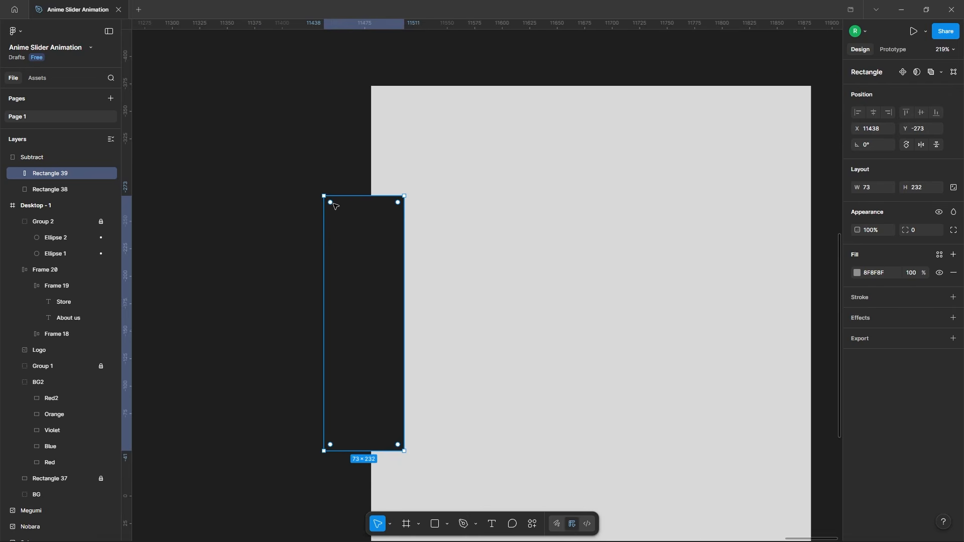
Slant the notch by moving the cutout's outer corners to Y -328 and Y 24, and shift the cutout down to Y -315.
{"action": "double_click", "coordinate": [362, 222]}
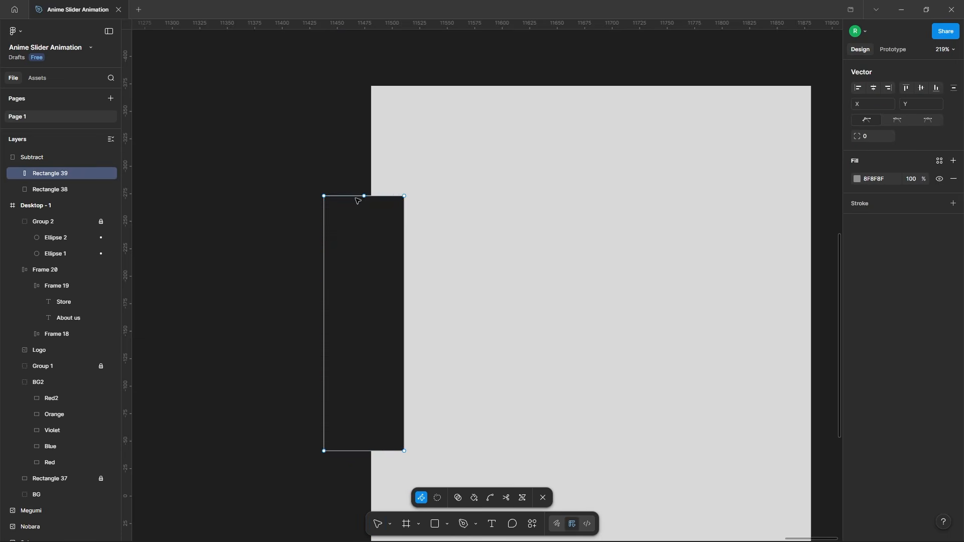
{"action": "left_click_drag", "start_coordinate": [324, 195], "coordinate": [324, 136]}
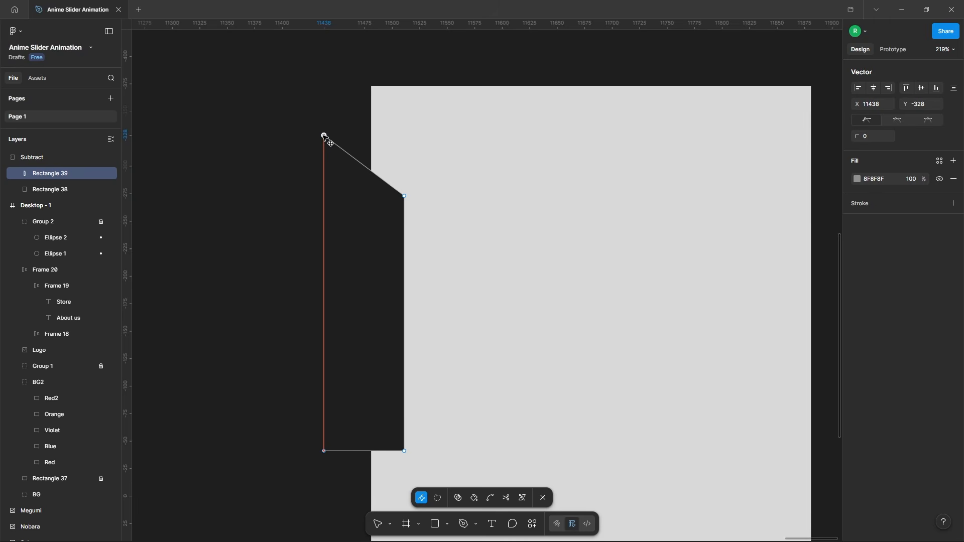
{"action": "scroll", "coordinate": [322, 241], "scroll_direction": "down", "scroll_amount": 4}
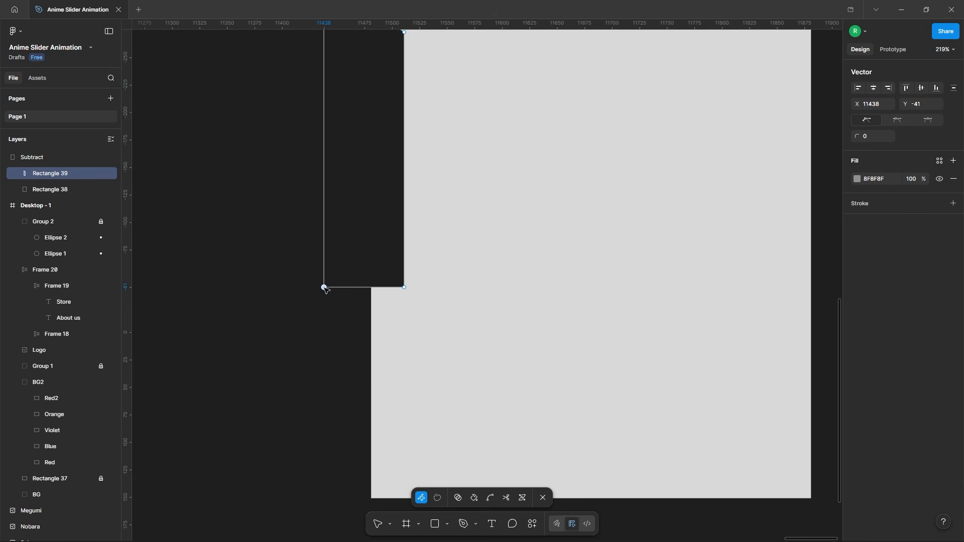
{"action": "left_click_drag", "start_coordinate": [324, 287], "coordinate": [324, 352]}
{"action": "scroll", "coordinate": [307, 392], "scroll_direction": "down", "scroll_amount": 3}
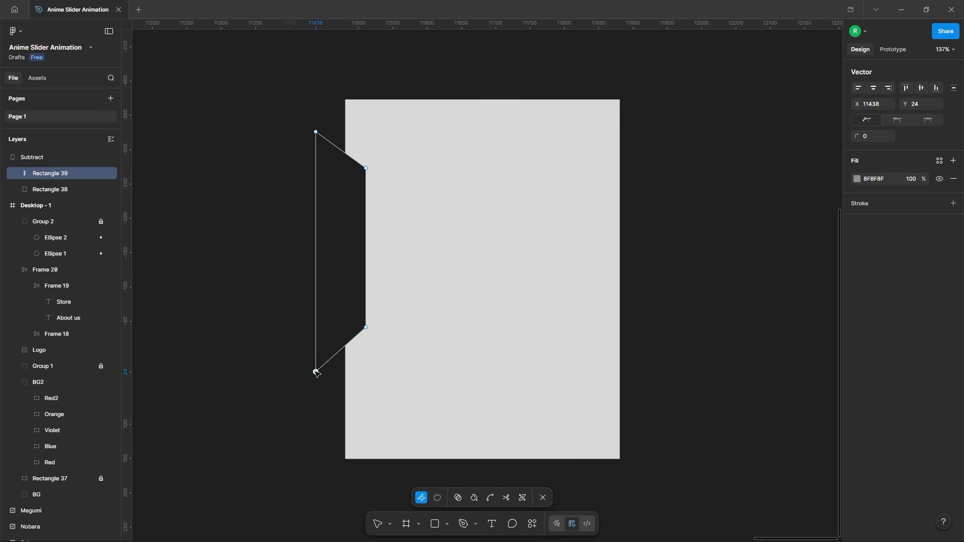
{"action": "double_click", "coordinate": [292, 272]}
{"action": "left_click", "coordinate": [293, 271]}
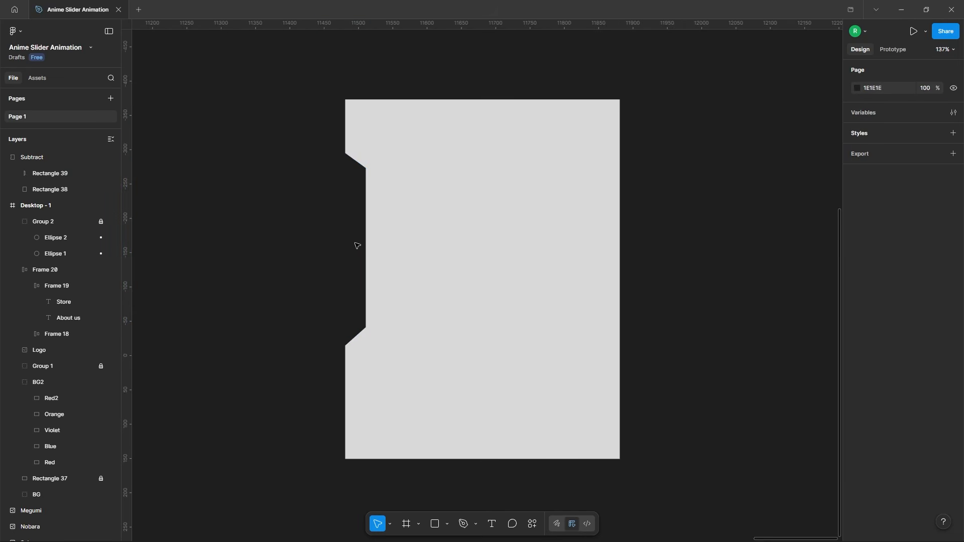
{"action": "left_click", "coordinate": [363, 204]}
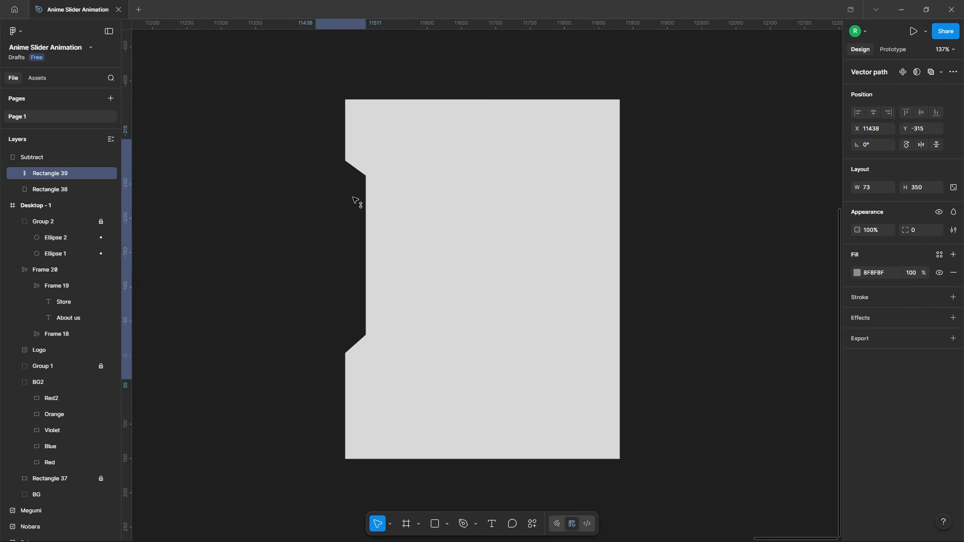
{"action": "left_click", "coordinate": [286, 144]}
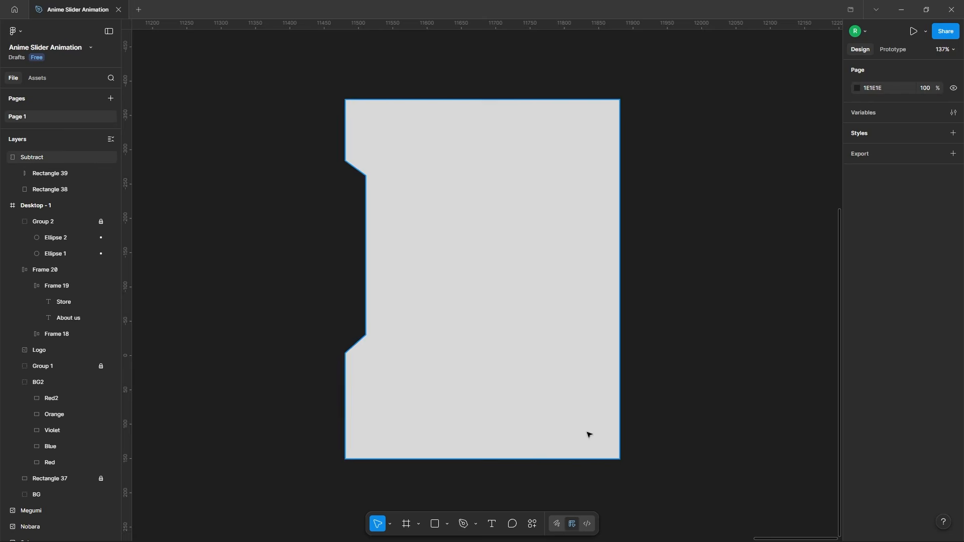
Create a triangle of about 100 × 70 beside the card, rotate it diagonally and place it over the card's bottom-right corner.
{"action": "left_click", "coordinate": [447, 524]}
{"action": "left_click", "coordinate": [480, 476]}
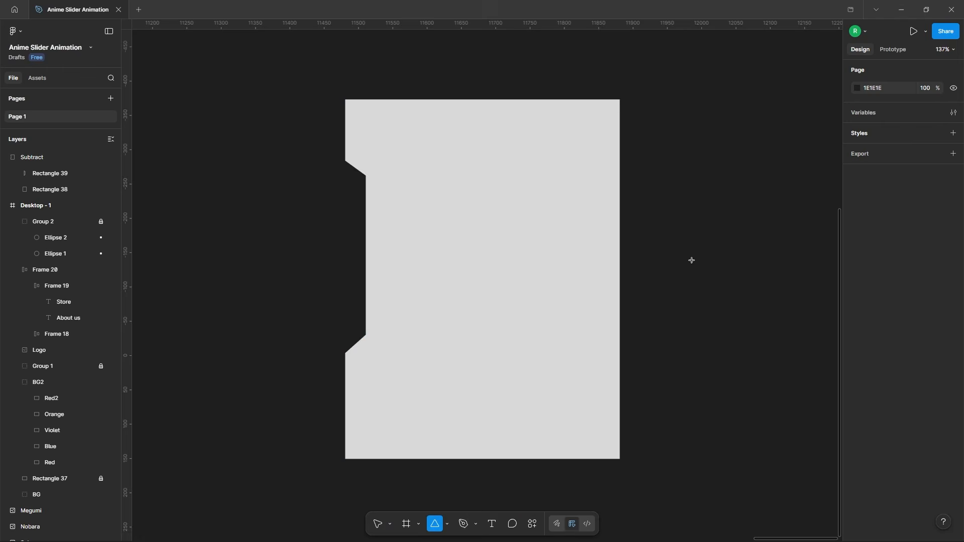
{"action": "left_click_drag", "start_coordinate": [673, 214], "coordinate": [744, 261]}
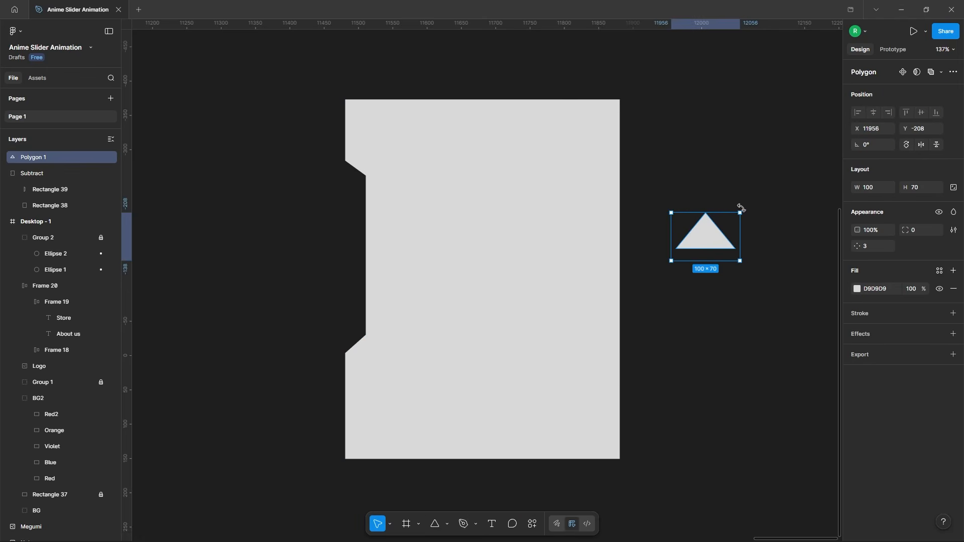
{"action": "left_click_drag", "start_coordinate": [741, 207], "coordinate": [698, 278]}
{"action": "left_click_drag", "start_coordinate": [716, 227], "coordinate": [623, 442]}
{"action": "scroll", "coordinate": [426, 399], "scroll_direction": "up", "scroll_amount": 3}
{"action": "scroll", "coordinate": [426, 399], "scroll_direction": "down", "scroll_amount": 3}
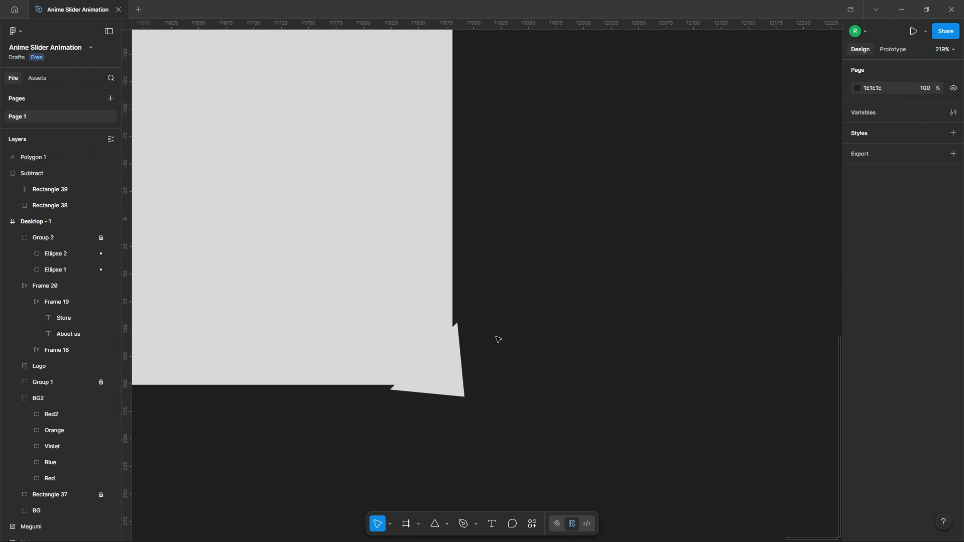
Subtract the triangle from the notched card shape to cut off its bottom-right corner.
{"action": "left_click_drag", "start_coordinate": [550, 149], "coordinate": [306, 416]}
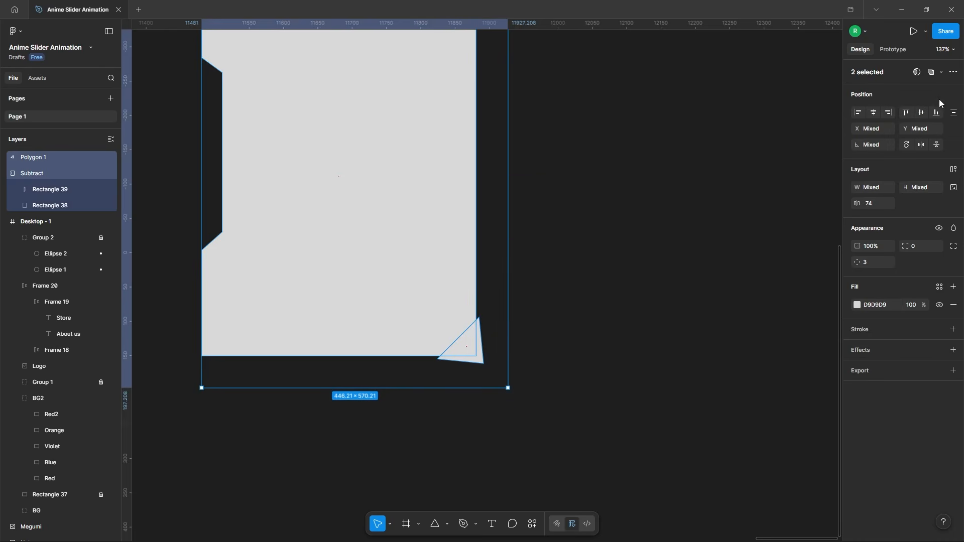
{"action": "left_click", "coordinate": [940, 76]}
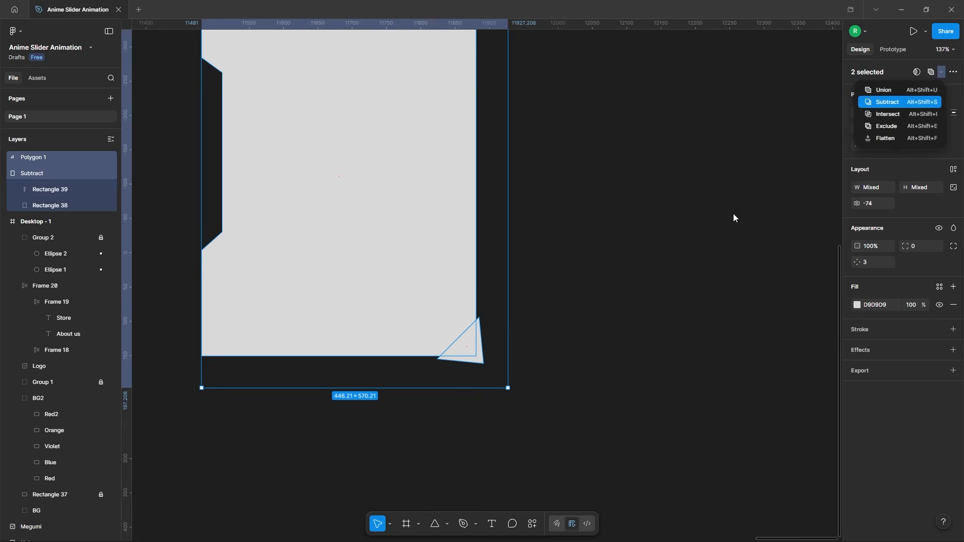
{"action": "left_click", "coordinate": [902, 102]}
{"action": "left_click", "coordinate": [523, 329]}
{"action": "scroll", "coordinate": [523, 328], "scroll_direction": "down", "scroll_amount": 3}
{"action": "left_click", "coordinate": [424, 185]}
{"action": "left_click", "coordinate": [556, 217]}
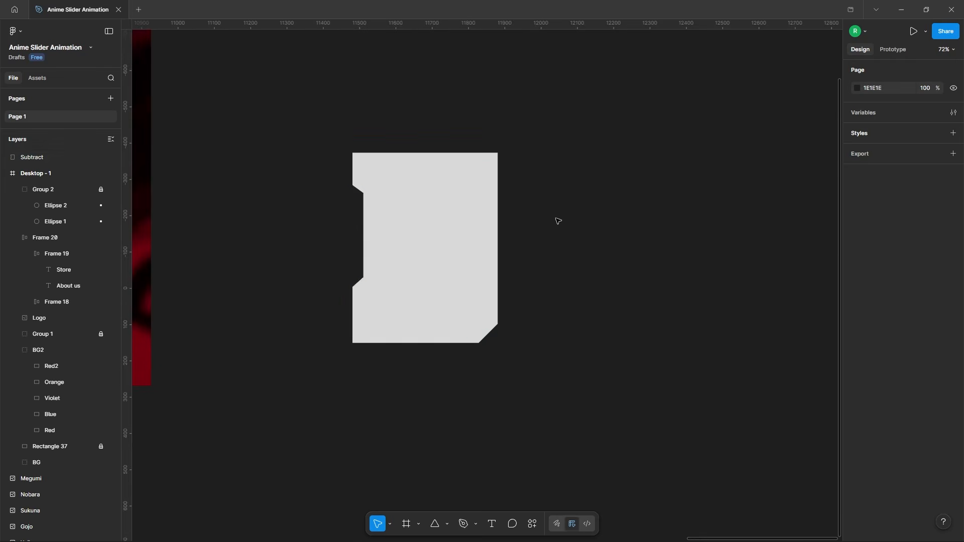
Flatten the notched card's boolean group into a single vector shape.
{"action": "left_click", "coordinate": [467, 224]}
{"action": "right_click", "coordinate": [458, 204]}
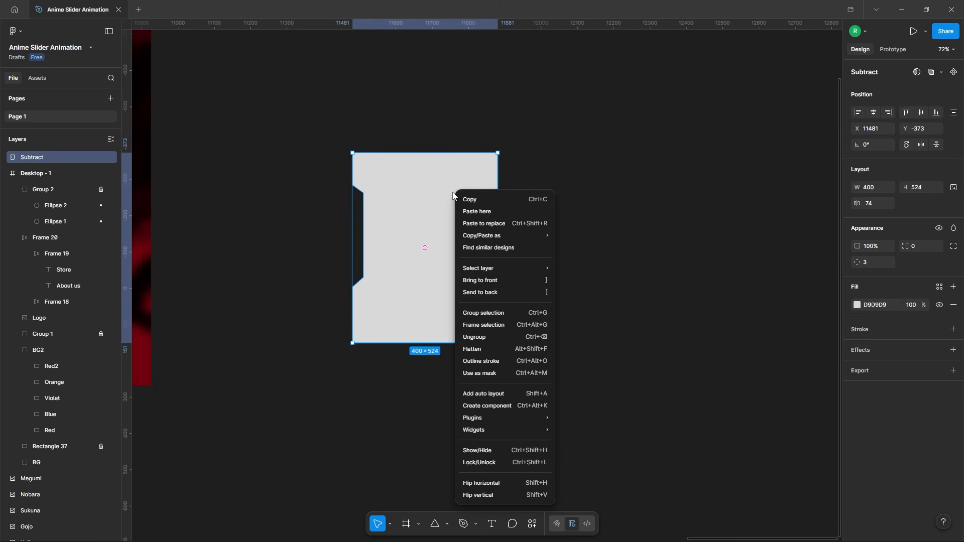
{"action": "left_click", "coordinate": [477, 344]}
{"action": "left_click", "coordinate": [593, 309]}
Duplicate the flattened card to the right at X 12027, Y -373 and remove the copy's fill.
{"action": "left_click", "coordinate": [442, 232]}
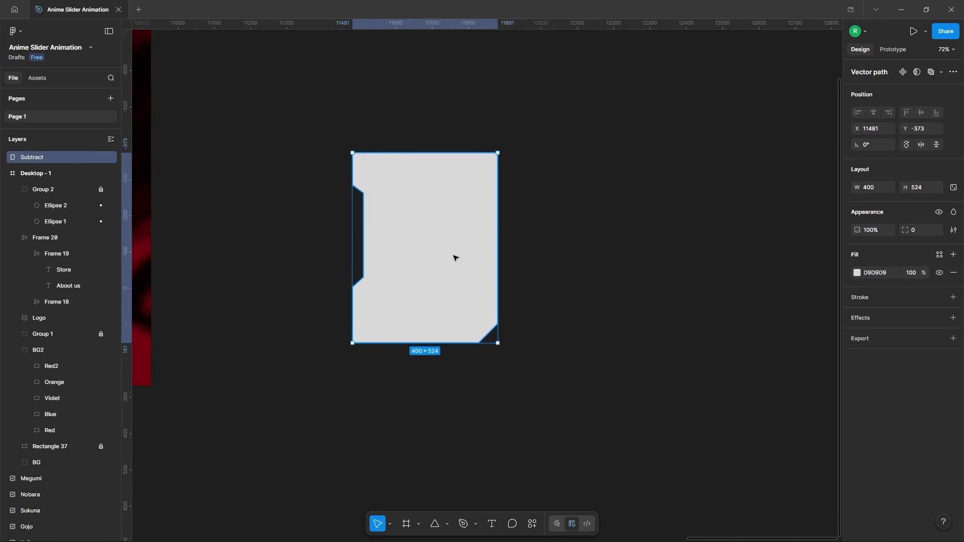
{"action": "left_click_drag", "start_coordinate": [435, 239], "coordinate": [633, 239]}
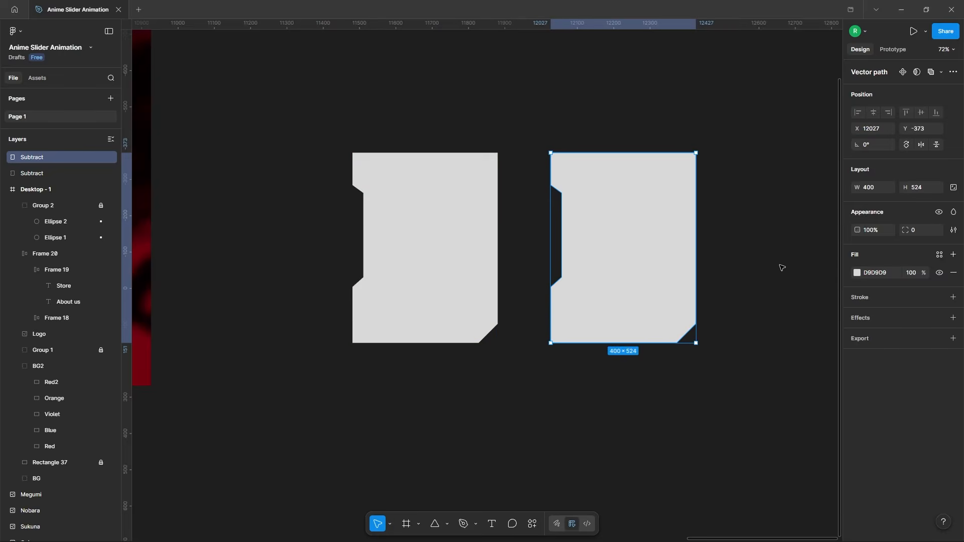
{"action": "left_click", "coordinate": [954, 272]}
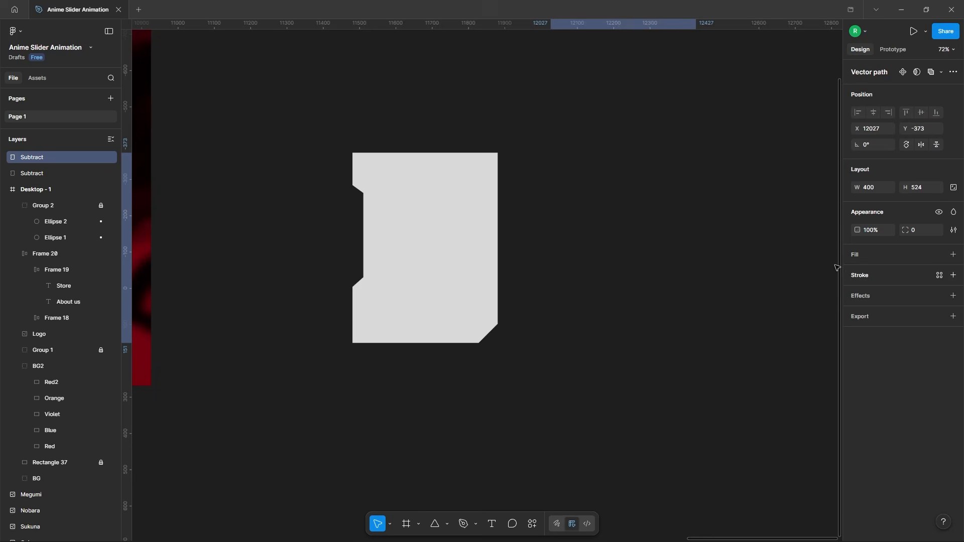
Give the unfilled card copy a white FFFFFF stroke positioned outside with a weight of 3.
{"action": "left_click", "coordinate": [868, 274]}
{"action": "left_click_drag", "start_coordinate": [775, 331], "coordinate": [737, 342]}
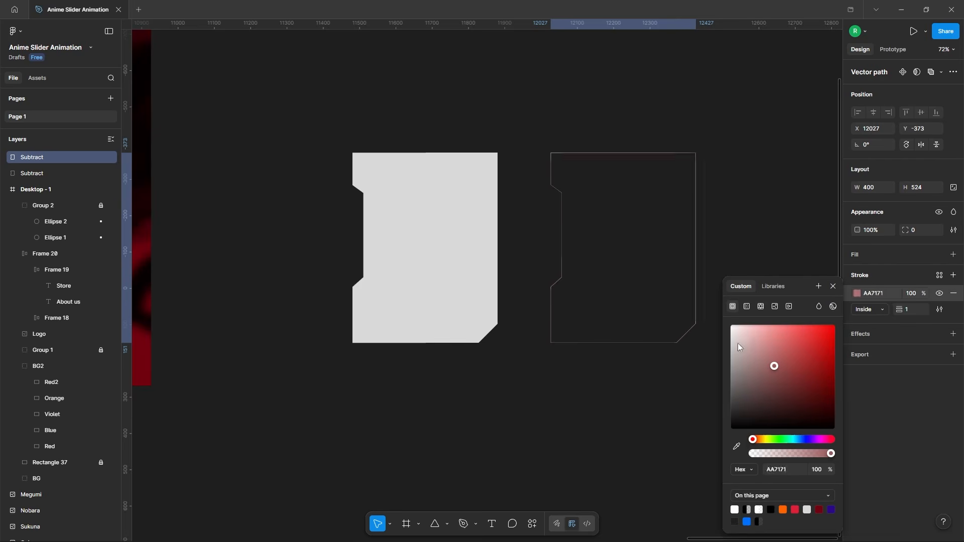
{"action": "left_click", "coordinate": [833, 287]}
{"action": "left_click", "coordinate": [873, 310]}
{"action": "left_click", "coordinate": [874, 321]}
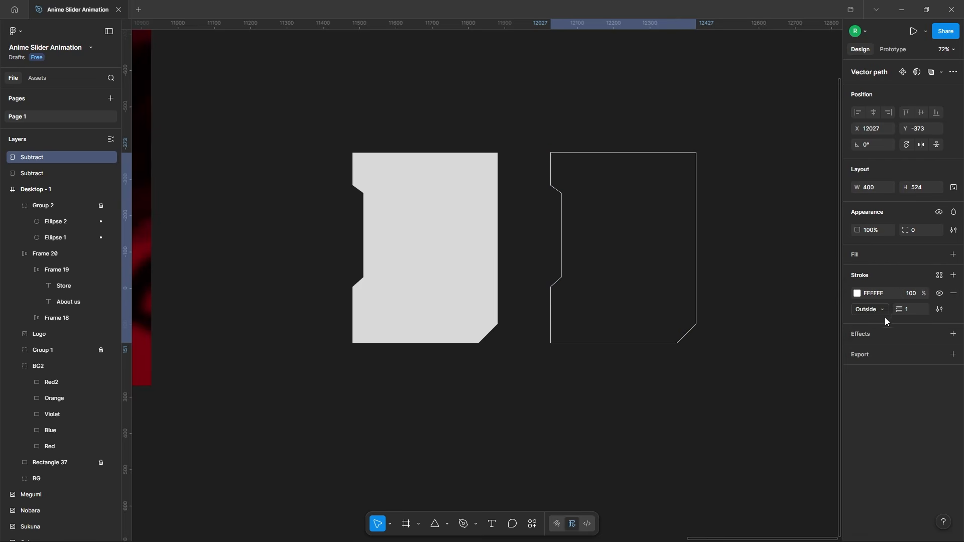
{"action": "key", "text": "Return"}
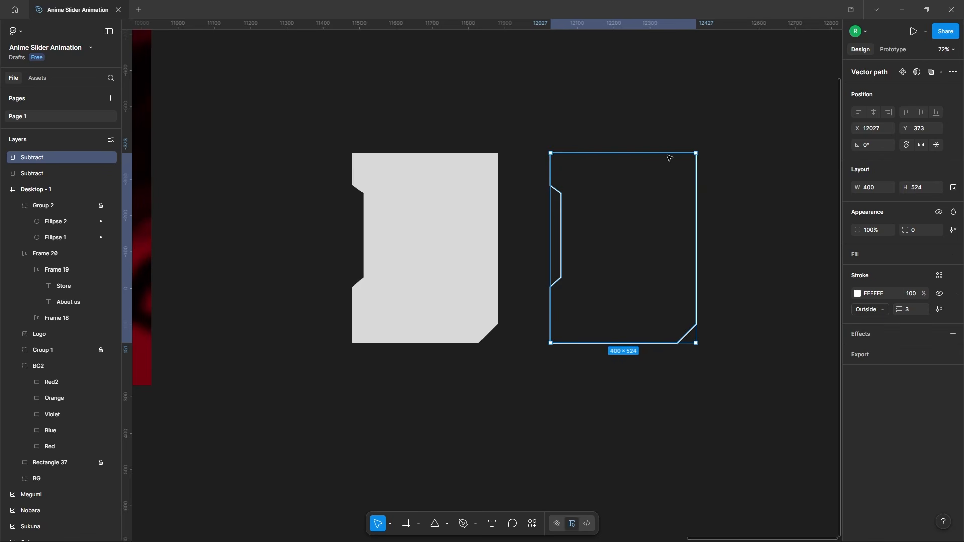
Move the Sukuna image from the artwork collection onto the filled gray card shape.
{"action": "left_click", "coordinate": [752, 179]}
{"action": "scroll", "coordinate": [579, 219], "scroll_direction": "down", "scroll_amount": 8}
{"action": "left_click_drag", "start_coordinate": [360, 208], "coordinate": [590, 188]}
{"action": "scroll", "coordinate": [588, 217], "scroll_direction": "up", "scroll_amount": 8}
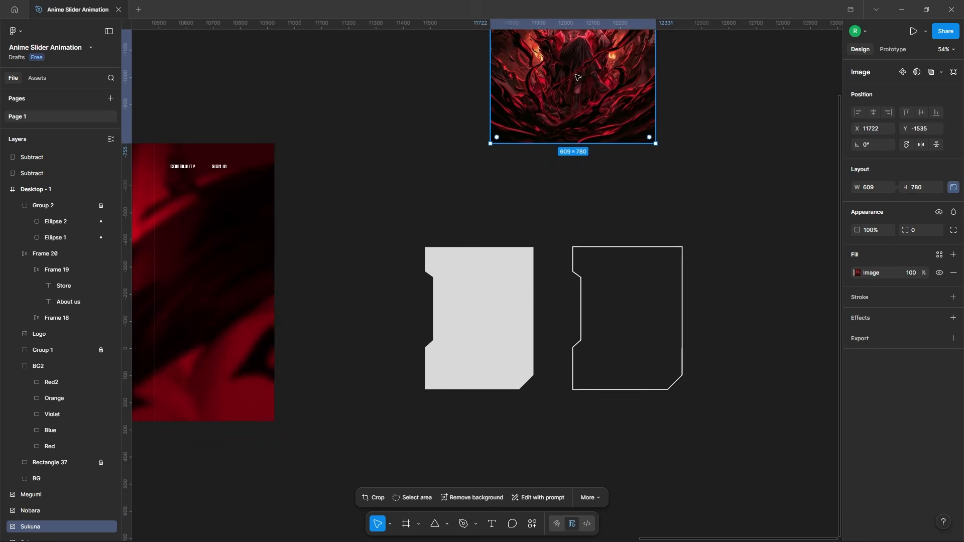
{"action": "left_click_drag", "start_coordinate": [581, 74], "coordinate": [486, 346]}
Bring the Sukuna image to the front and mask it with the filled card shape.
{"action": "right_click", "coordinate": [495, 346]}
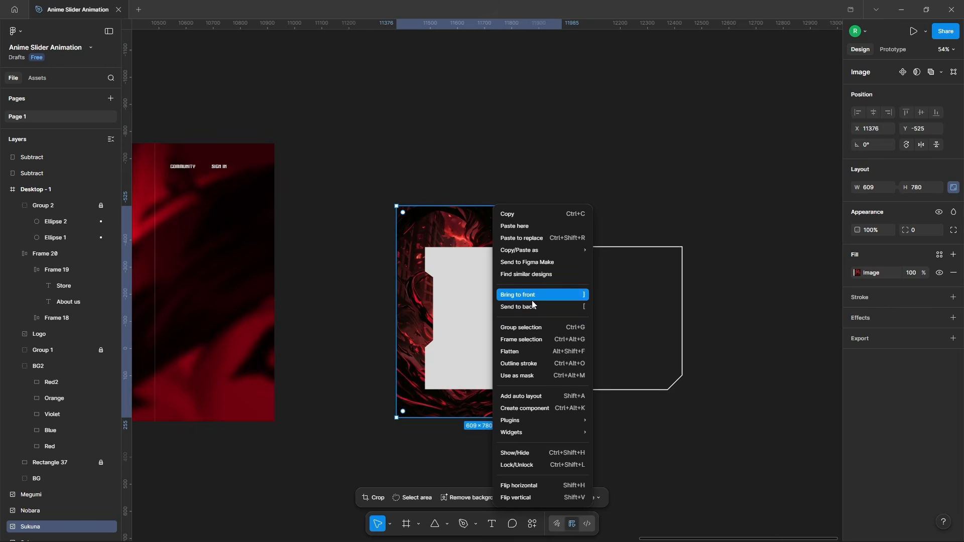
{"action": "left_click", "coordinate": [532, 300]}
{"action": "left_click_drag", "start_coordinate": [407, 141], "coordinate": [515, 410]}
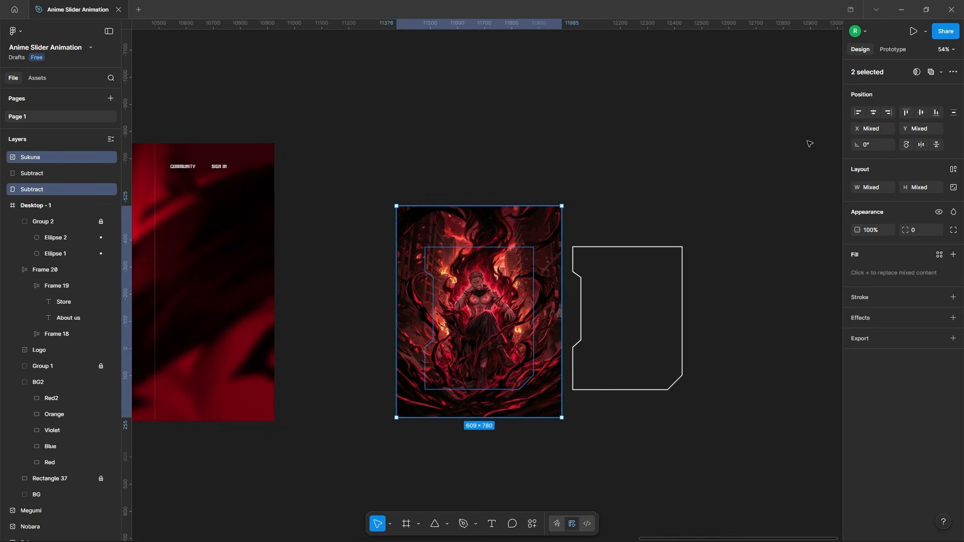
{"action": "left_click", "coordinate": [917, 73]}
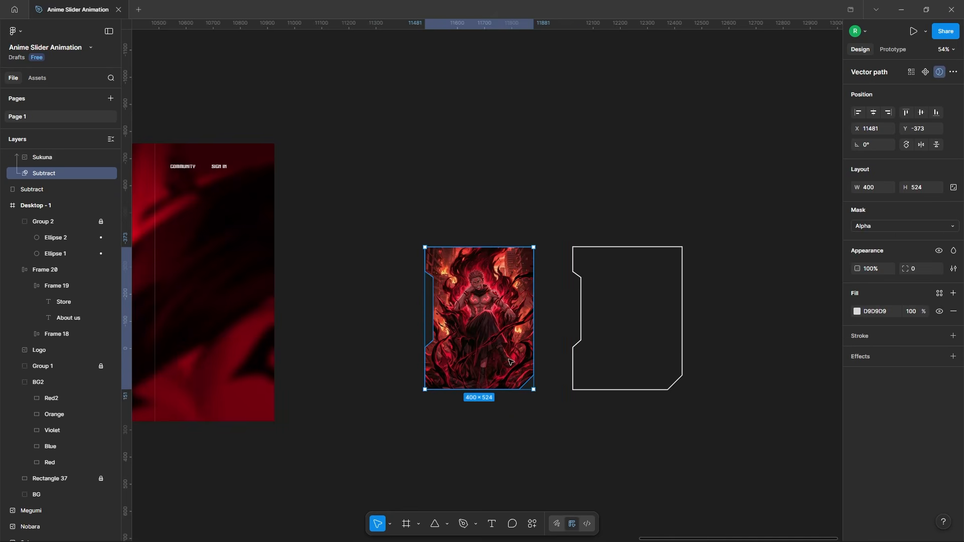
Enlarge the Sukuna image inside the mask and reposition it so the character's upper body fills the card.
{"action": "left_click", "coordinate": [492, 343]}
{"action": "scroll", "coordinate": [484, 442], "scroll_direction": "up", "scroll_amount": 3}
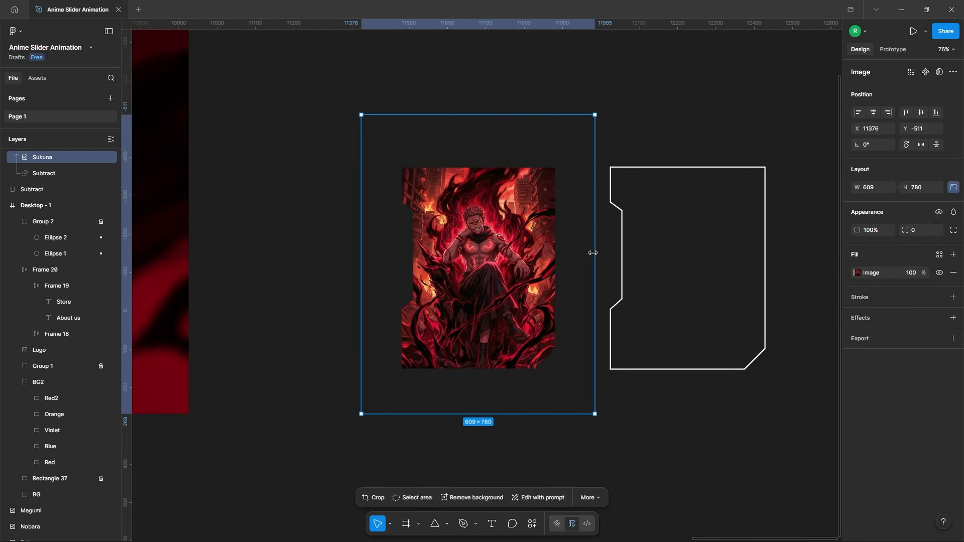
{"action": "left_click_drag", "start_coordinate": [594, 252], "coordinate": [688, 280]}
{"action": "mouse_move", "coordinate": [502, 279]}
{"action": "left_mouse_down"}
{"action": "mouse_move", "coordinate": [647, 258]}
{"action": "mouse_move", "coordinate": [609, 246]}
{"action": "mouse_move", "coordinate": [487, 272]}
{"action": "left_mouse_up"}
Align the masked image and the white card outline on their horizontal centers and wrap both in a frame.
{"action": "left_click_drag", "start_coordinate": [393, 104], "coordinate": [758, 412]}
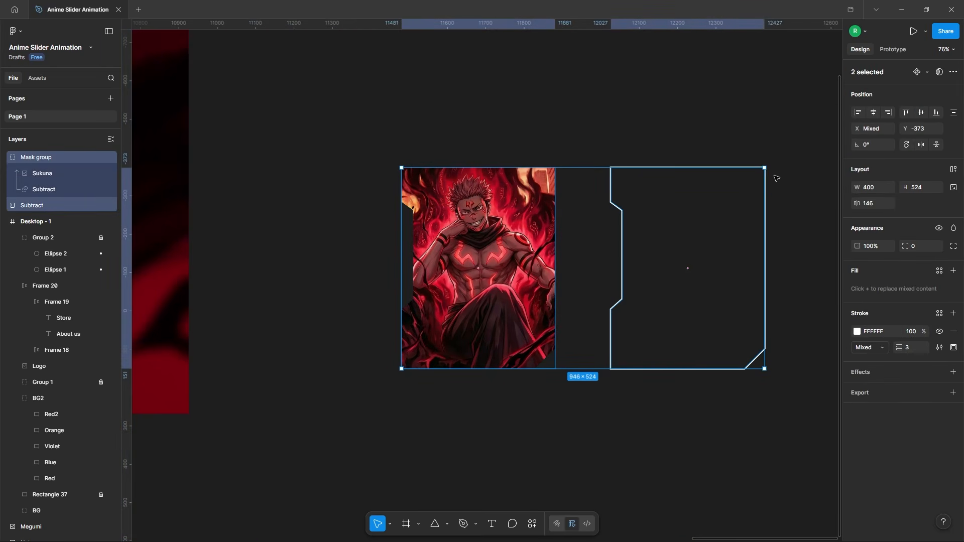
{"action": "left_click", "coordinate": [873, 113]}
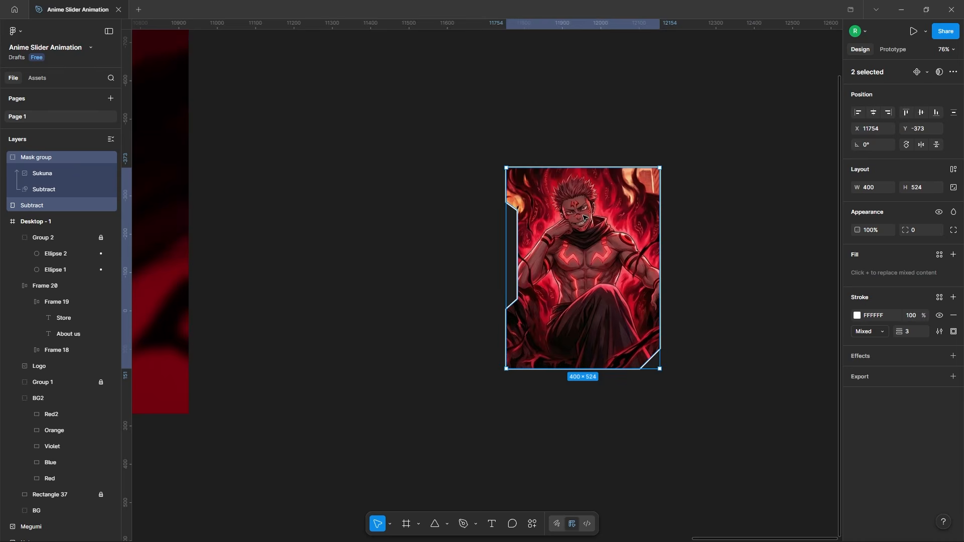
{"action": "right_click", "coordinate": [587, 172]}
{"action": "left_click", "coordinate": [612, 304]}
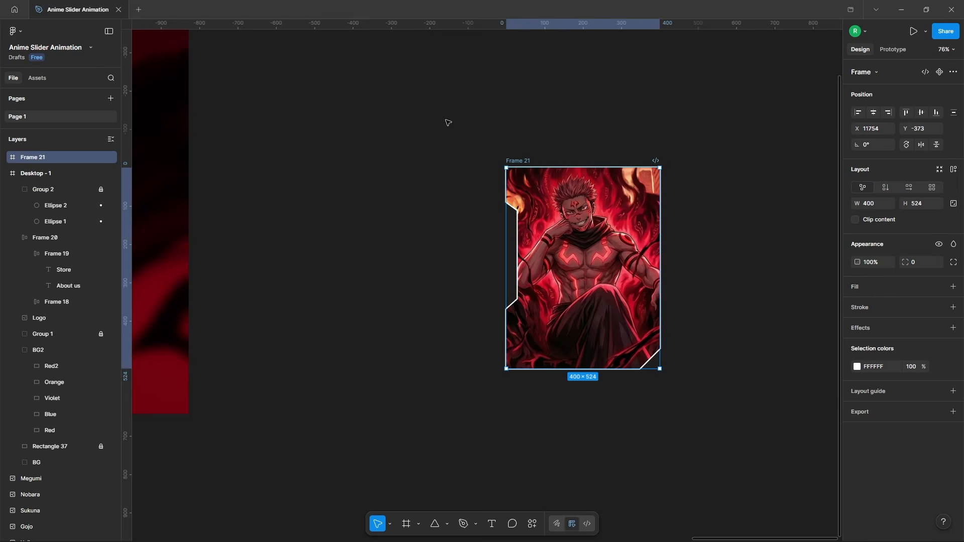
{"action": "left_click", "coordinate": [684, 139]}
Move the framed Sukuna card left to about X 11534, Y -374.
{"action": "left_click", "coordinate": [556, 192]}
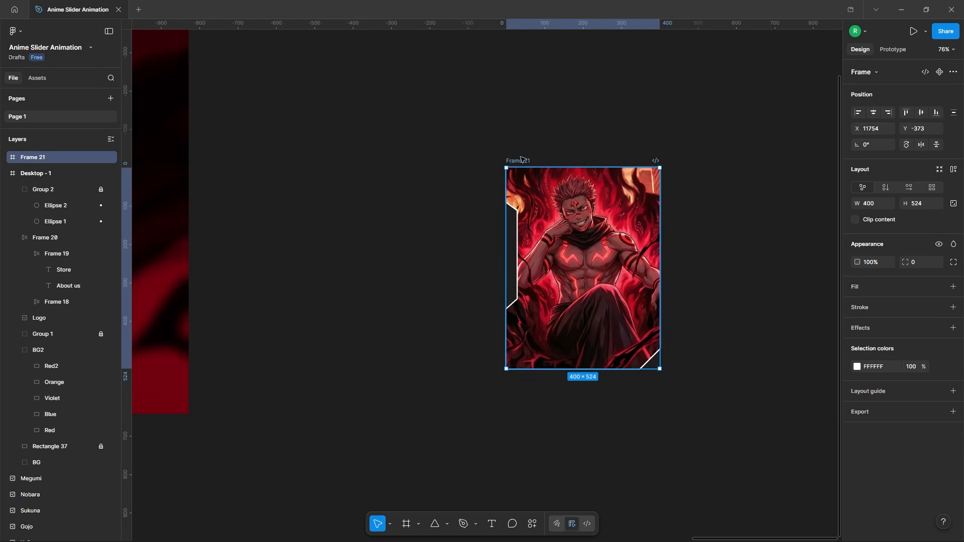
{"action": "left_click_drag", "start_coordinate": [519, 160], "coordinate": [435, 160]}
{"action": "left_click", "coordinate": [639, 134]}
{"action": "left_click", "coordinate": [435, 161]}
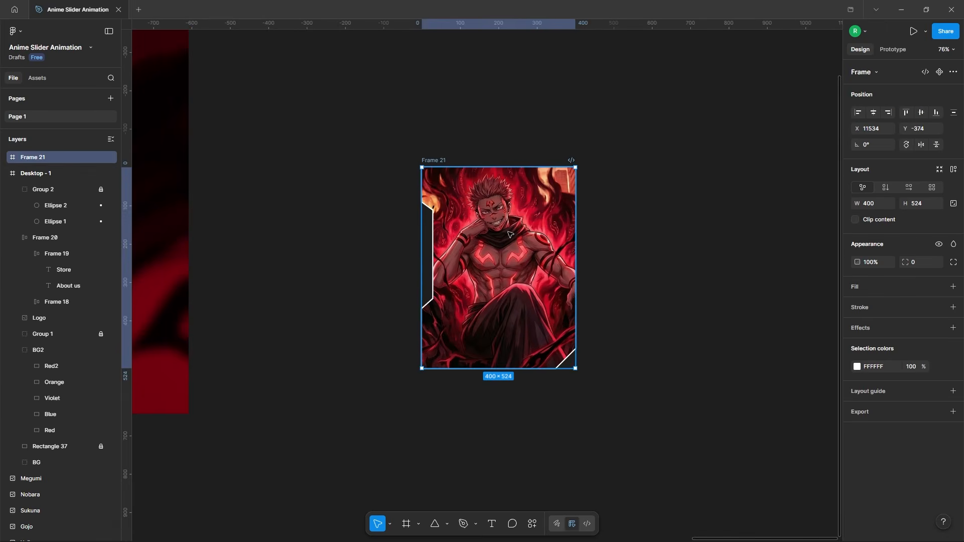
Set a corner radius of 1 on both the mask shape and the white outline shape of the Sukuna card.
{"action": "left_click", "coordinate": [5, 158]}
{"action": "left_click", "coordinate": [33, 205]}
{"action": "left_click", "coordinate": [60, 222], "text": "shift"}
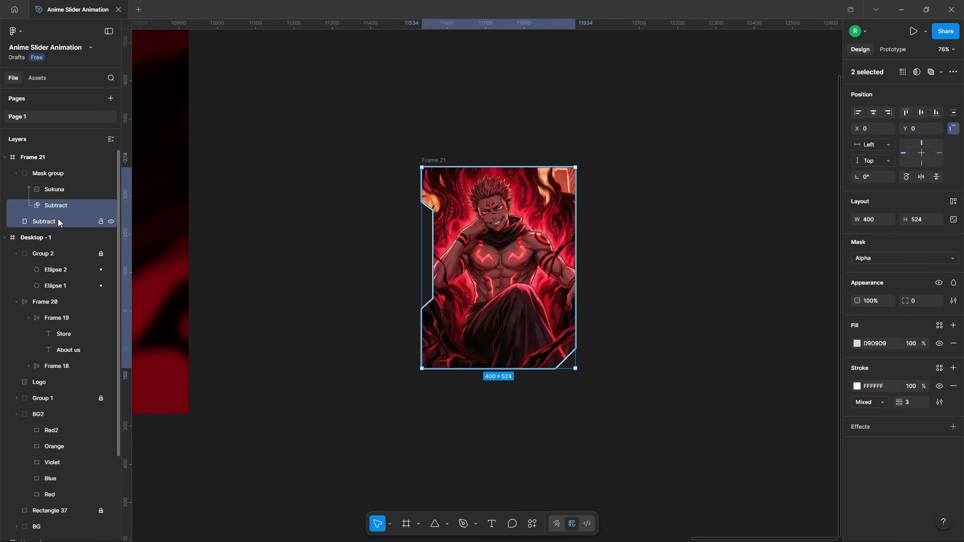
{"action": "type", "text": "1"}
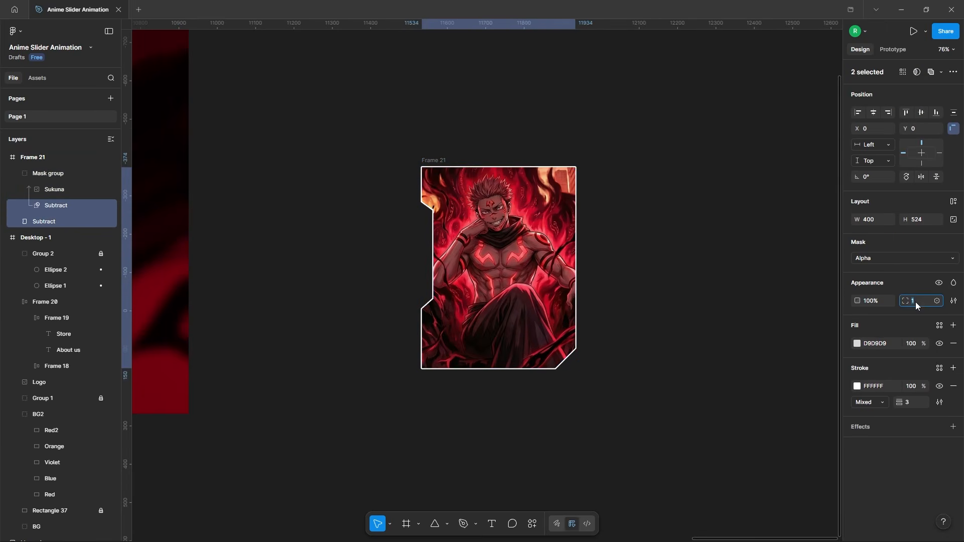
{"action": "left_click", "coordinate": [631, 215]}
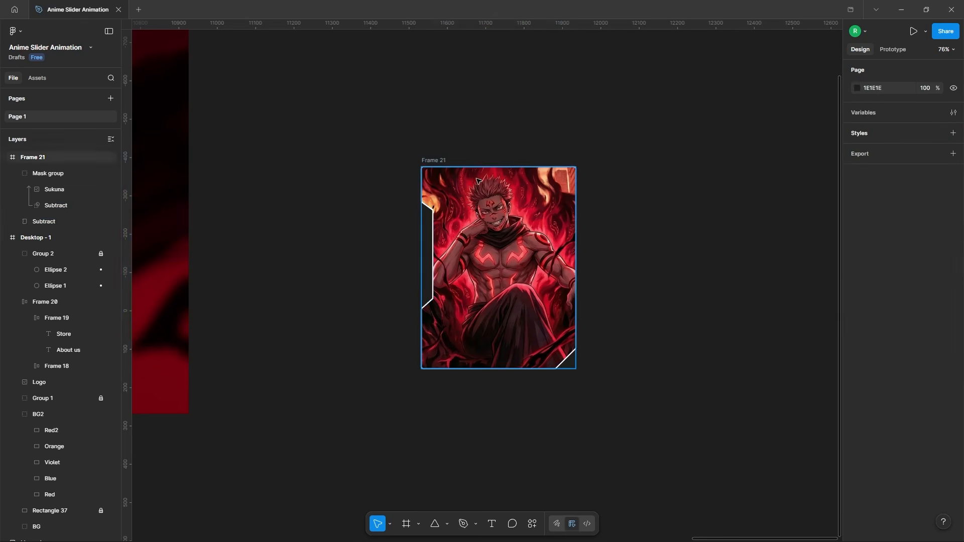
Move the Sukuna card to about X 11390, Y -376 and duplicate it four times in an evenly spaced row to its right.
{"action": "left_click", "coordinate": [434, 161]}
{"action": "scroll", "coordinate": [319, 239], "scroll_direction": "down", "scroll_amount": 3}
{"action": "left_click_drag", "start_coordinate": [395, 194], "coordinate": [365, 195]}
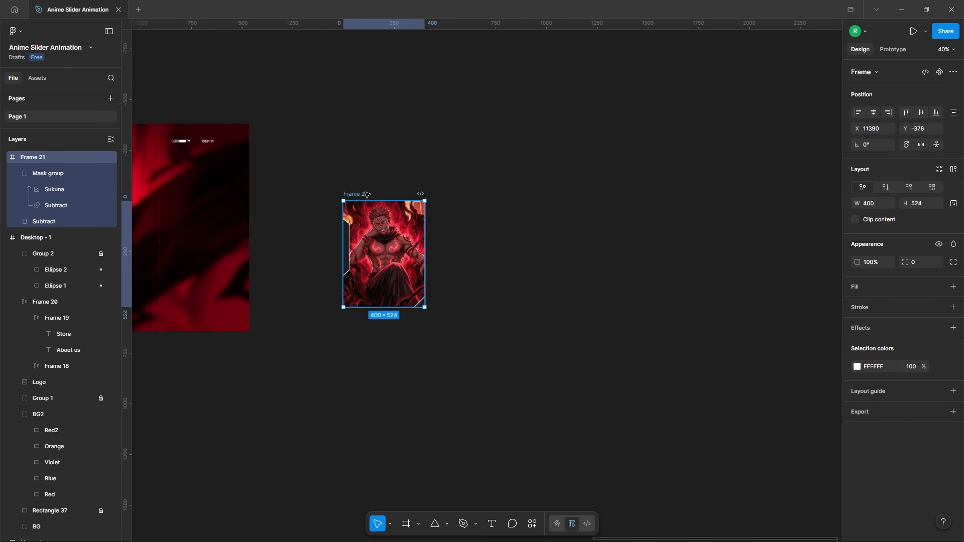
{"action": "key", "text": "ctrl+d"}
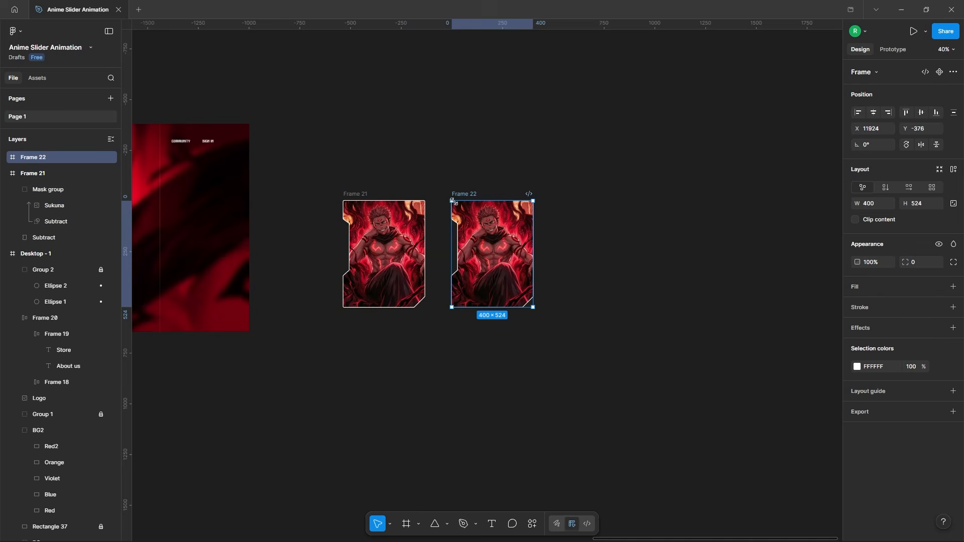
{"action": "key", "text": "ctrl+d"}
{"action": "key", "text": "ctrl+d"}
{"action": "key", "text": "ctrl+d"}
{"action": "scroll", "coordinate": [427, 133], "scroll_direction": "down", "scroll_amount": 2}
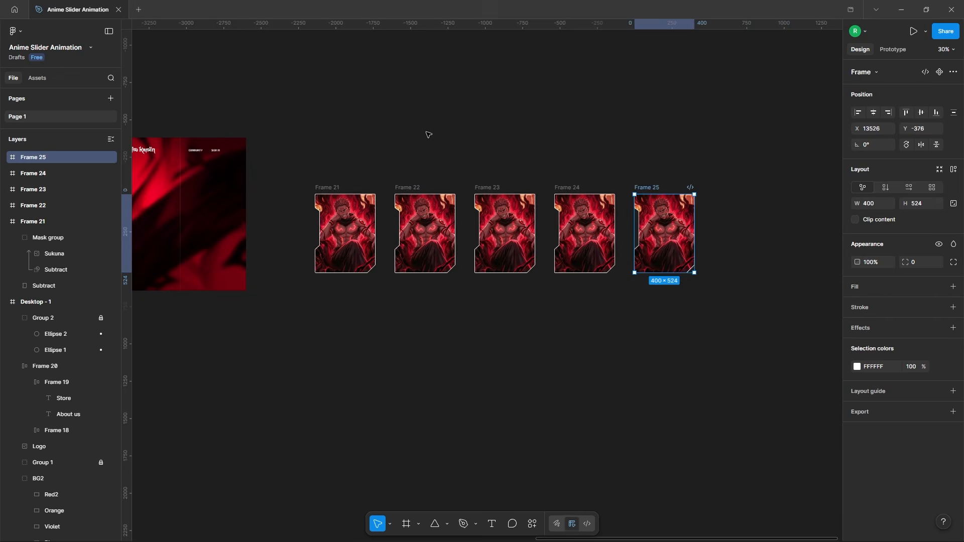
Scale the four duplicated cards down proportionally to 280 × 366.8 each.
{"action": "left_click", "coordinate": [405, 134]}
{"action": "left_click_drag", "start_coordinate": [404, 135], "coordinate": [698, 332]}
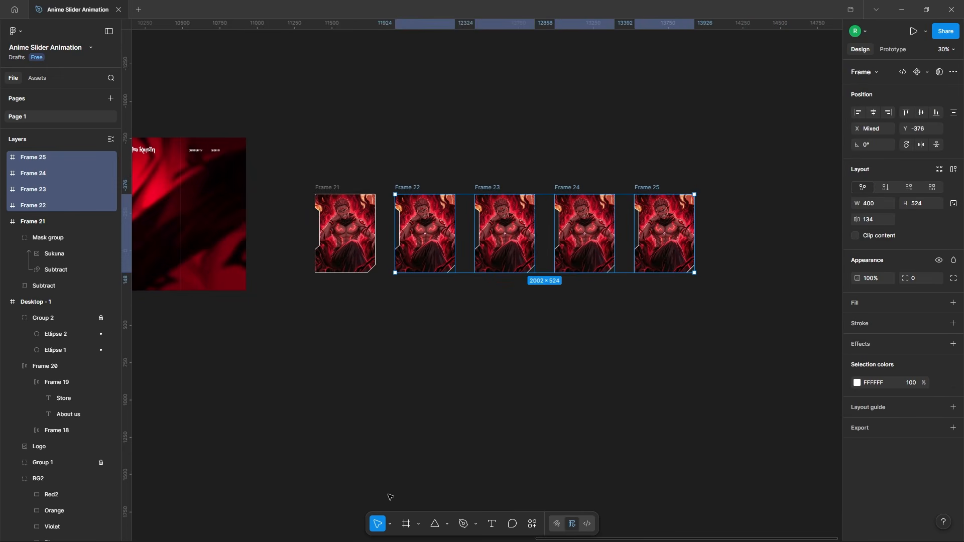
{"action": "left_click", "coordinate": [446, 505]}
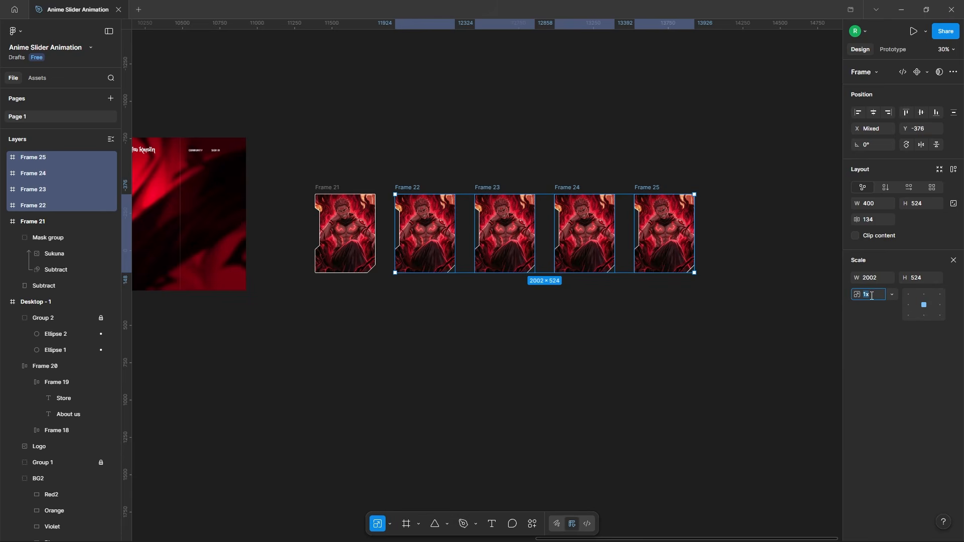
{"action": "key", "text": "Return"}
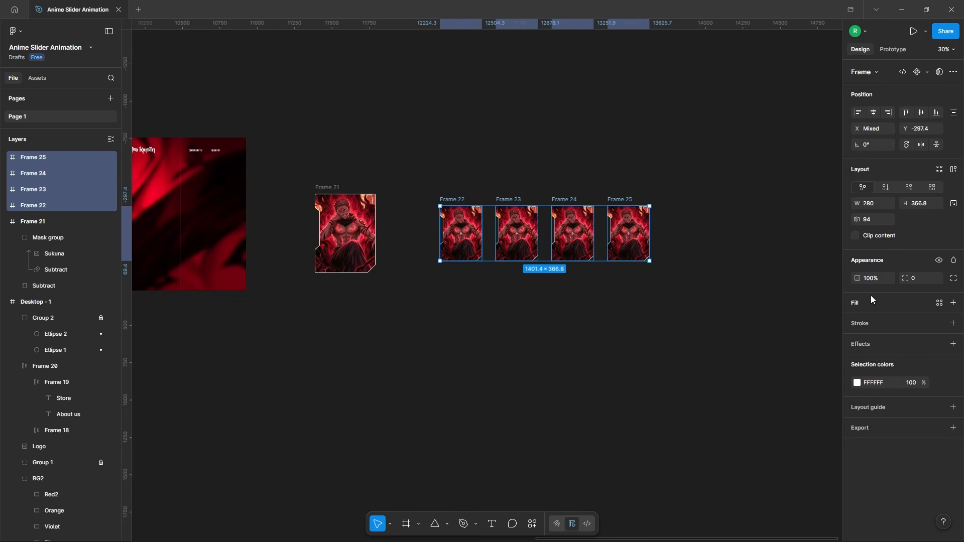
{"action": "left_click", "coordinate": [653, 305]}
{"action": "scroll", "coordinate": [653, 305], "scroll_direction": "down", "scroll_amount": 5}
{"action": "left_click_drag", "start_coordinate": [338, 228], "coordinate": [490, 333]}
{"action": "left_click_drag", "start_coordinate": [428, 283], "coordinate": [699, 275]}
{"action": "scroll", "coordinate": [670, 270], "scroll_direction": "up", "scroll_amount": 5}
{"action": "scroll", "coordinate": [522, 244], "scroll_direction": "down", "scroll_amount": 5}
{"action": "left_click", "coordinate": [387, 226]}
Copy the Gojo source image and paste it in place of the Sukuna image inside Frame 22.
{"action": "scroll", "coordinate": [368, 232], "scroll_direction": "up", "scroll_amount": 3}
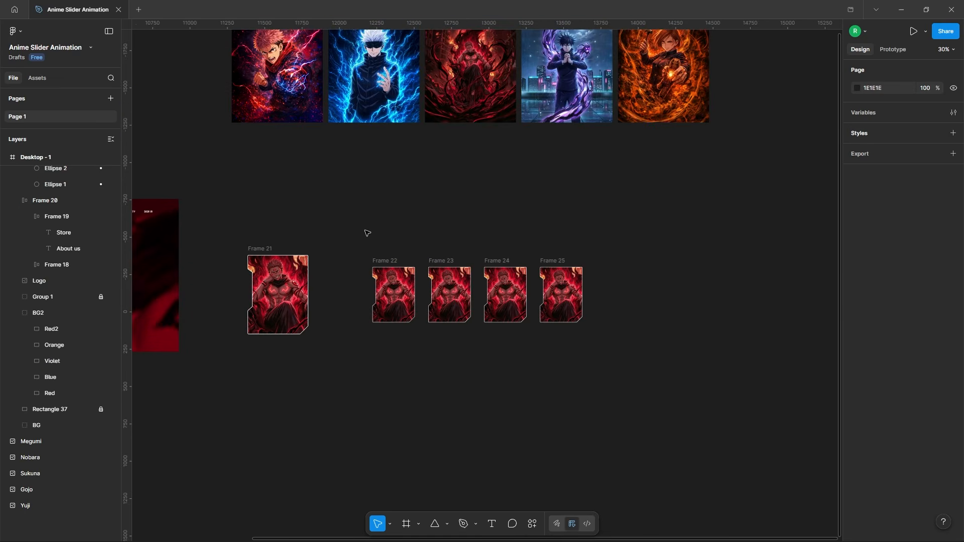
{"action": "right_click", "coordinate": [363, 82]}
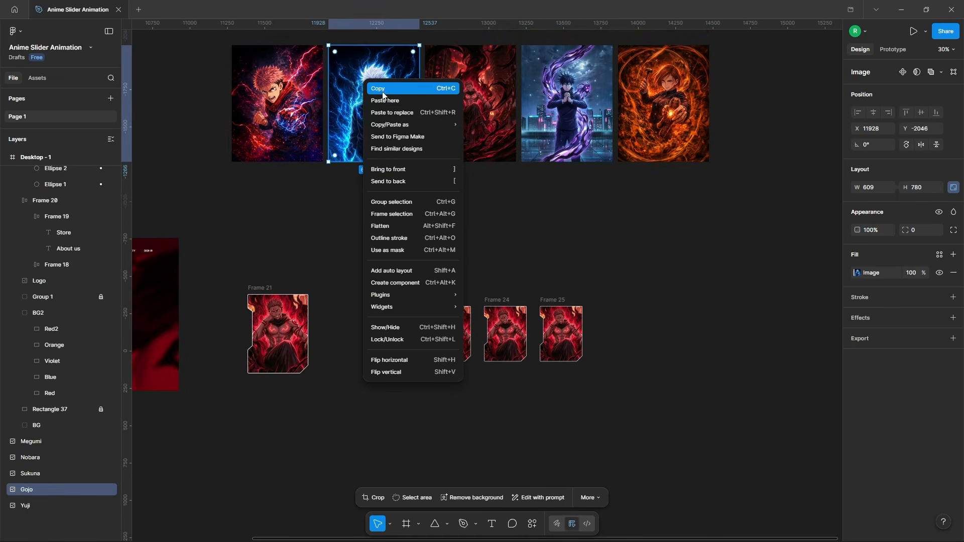
{"action": "key", "text": "Escape"}
{"action": "scroll", "coordinate": [392, 368], "scroll_direction": "up", "scroll_amount": 5}
{"action": "left_click", "coordinate": [407, 265]}
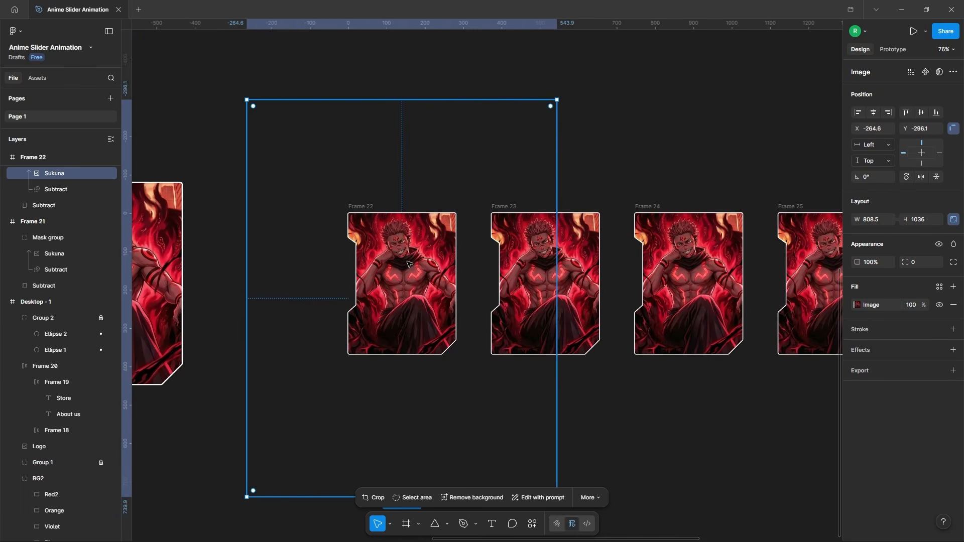
{"action": "right_click", "coordinate": [351, 199]}
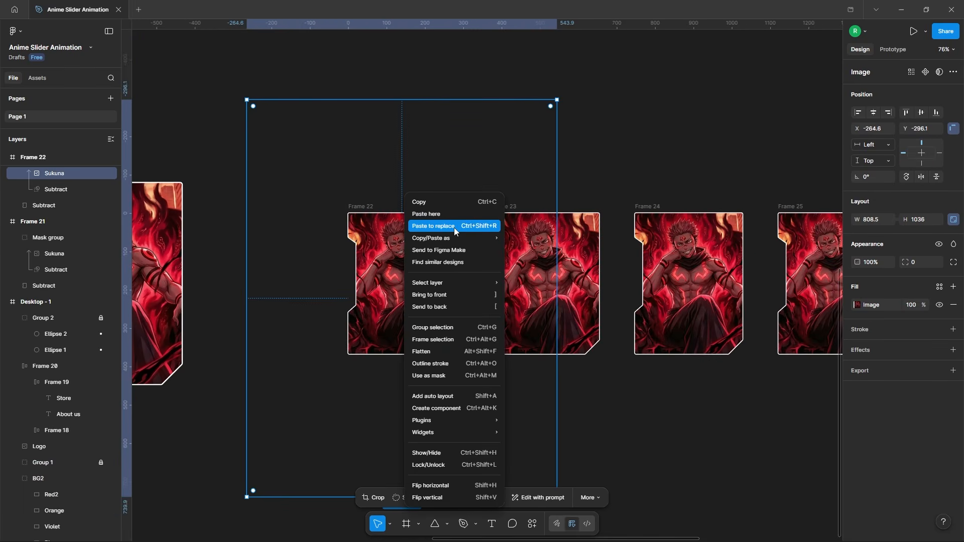
{"action": "left_click", "coordinate": [409, 223]}
Resize and reposition the Gojo image so the character fills the Frame 22 card.
{"action": "scroll", "coordinate": [402, 291], "scroll_direction": "left", "scroll_amount": 1}
{"action": "left_click_drag", "start_coordinate": [366, 276], "coordinate": [428, 320]}
{"action": "left_click_drag", "start_coordinate": [545, 259], "coordinate": [490, 260]}
{"action": "left_click_drag", "start_coordinate": [467, 271], "coordinate": [443, 259]}
{"action": "left_click", "coordinate": [433, 183]}
Copy the Megumi source image and paste it in place of the Sukuna image inside Frame 23.
{"action": "scroll", "coordinate": [293, 294], "scroll_direction": "down", "scroll_amount": 4}
{"action": "scroll", "coordinate": [386, 262], "scroll_direction": "up", "scroll_amount": 2}
{"action": "scroll", "coordinate": [387, 262], "scroll_direction": "down", "scroll_amount": 2}
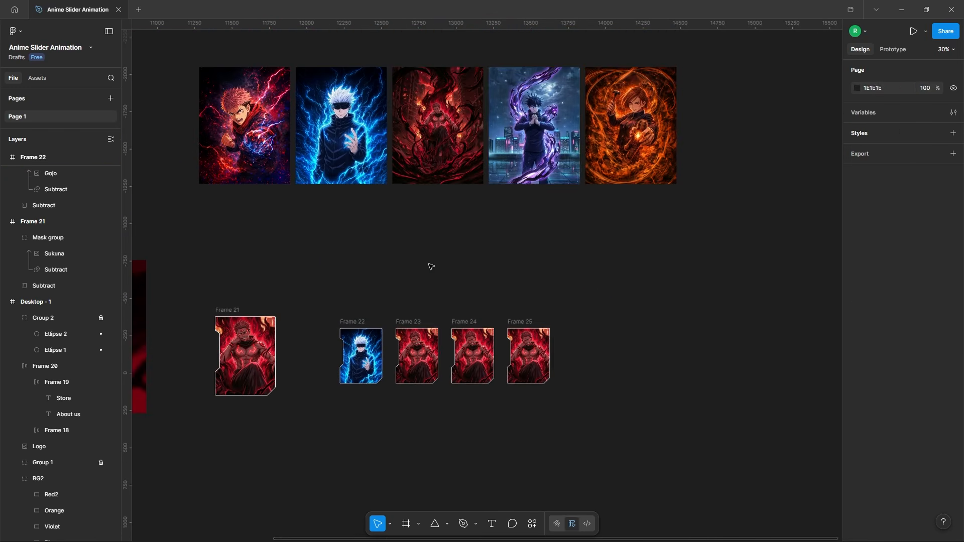
{"action": "left_click", "coordinate": [519, 141]}
{"action": "key", "text": "ctrl+c"}
{"action": "left_click", "coordinate": [420, 356], "text": "ctrl"}
{"action": "key", "text": "ctrl+shift+r"}
Resize the Megumi image to about 377 × 484 and position it to fill the Frame 23 card.
{"action": "scroll", "coordinate": [415, 392], "scroll_direction": "up", "scroll_amount": 3}
{"action": "left_click_drag", "start_coordinate": [415, 387], "coordinate": [446, 390]}
{"action": "left_click_drag", "start_coordinate": [508, 286], "coordinate": [485, 285]}
{"action": "scroll", "coordinate": [422, 364], "scroll_direction": "up", "scroll_amount": 3}
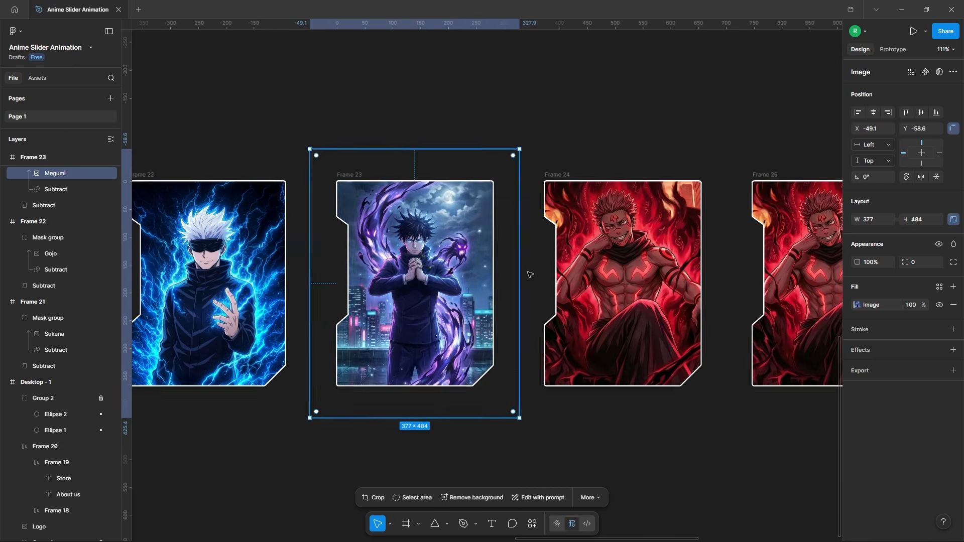
Copy the Nobara source image and paste it in place of the Sukuna image inside Frame 24.
{"action": "scroll", "coordinate": [467, 123], "scroll_direction": "down", "scroll_amount": 5}
{"action": "right_click", "coordinate": [536, 70]}
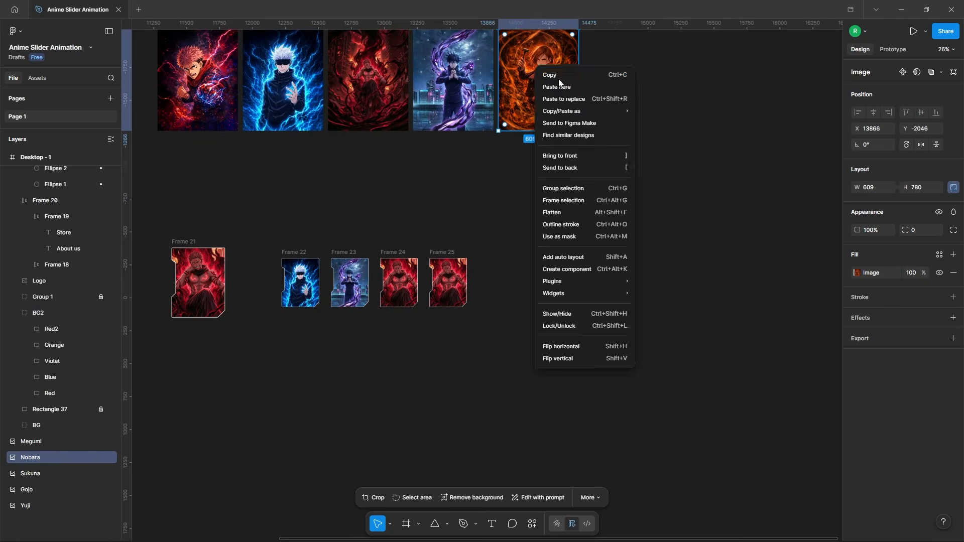
{"action": "left_click", "coordinate": [558, 77]}
{"action": "scroll", "coordinate": [377, 282], "scroll_direction": "up", "scroll_amount": 3}
{"action": "left_click", "coordinate": [418, 281], "text": "ctrl"}
{"action": "right_click", "coordinate": [420, 271]}
{"action": "left_click", "coordinate": [480, 225]}
Resize and reposition the Nobara image so it covers the whole Frame 24 card.
{"action": "scroll", "coordinate": [405, 308], "scroll_direction": "up", "scroll_amount": 2}
{"action": "left_click_drag", "start_coordinate": [568, 264], "coordinate": [483, 265]}
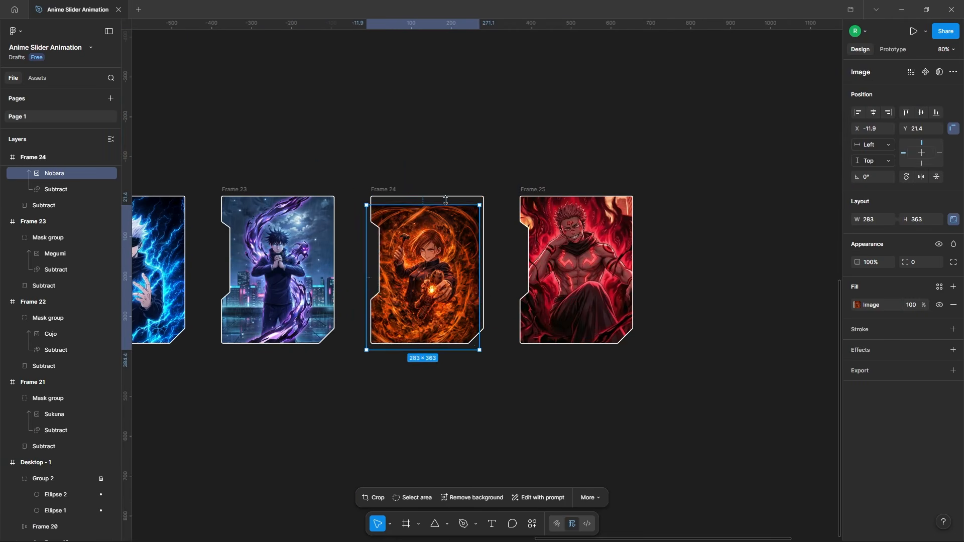
{"action": "left_click_drag", "start_coordinate": [445, 201], "coordinate": [445, 181]}
{"action": "left_click_drag", "start_coordinate": [432, 246], "coordinate": [437, 246]}
{"action": "left_click", "coordinate": [436, 374]}
Copy the Yuji source image and paste it in place of the Sukuna image inside Frame 25.
{"action": "scroll", "coordinate": [432, 330], "scroll_direction": "down", "scroll_amount": 5}
{"action": "left_click", "coordinate": [297, 163]}
{"action": "scroll", "coordinate": [494, 359], "scroll_direction": "up", "scroll_amount": 4}
{"action": "left_click", "coordinate": [456, 161], "text": "ctrl"}
{"action": "right_click", "coordinate": [455, 159]}
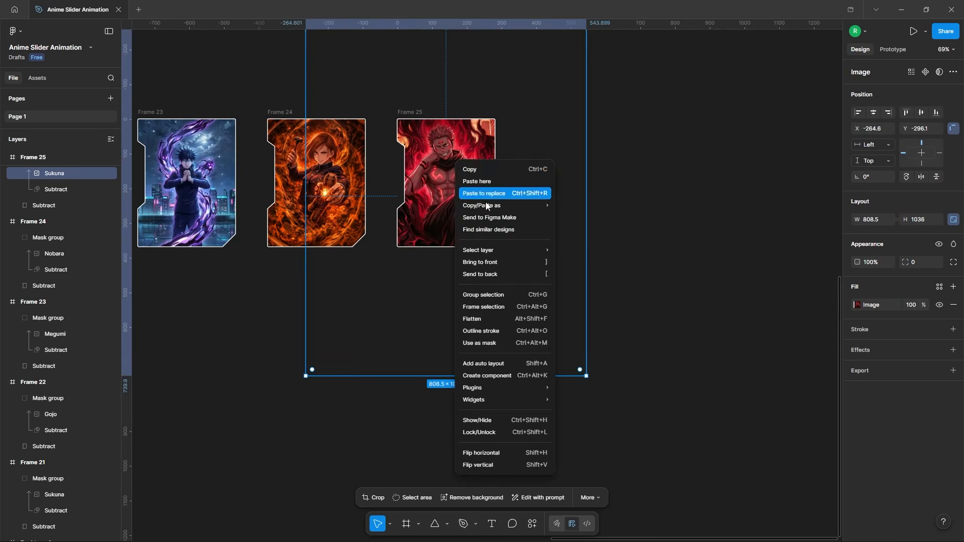
{"action": "left_click", "coordinate": [485, 194]}
Resize the Yuji image to about 305 × 391 and position it to cover the Frame 25 card.
{"action": "left_click_drag", "start_coordinate": [305, 45], "coordinate": [379, 45]}
{"action": "scroll", "coordinate": [468, 141], "scroll_direction": "up", "scroll_amount": 2}
{"action": "left_click_drag", "start_coordinate": [469, 140], "coordinate": [468, 184]}
{"action": "left_click_drag", "start_coordinate": [545, 172], "coordinate": [486, 200]}
{"action": "left_click_drag", "start_coordinate": [486, 107], "coordinate": [486, 98]}
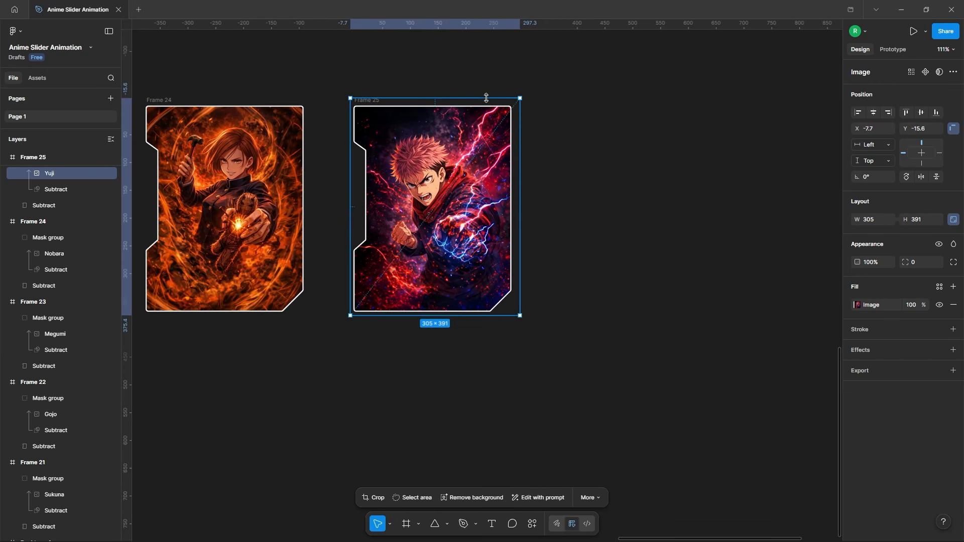
{"action": "left_click", "coordinate": [594, 218]}
Move the large Sukuna card, Frame 21, beside the smaller cards at about X 11728, Y -376.
{"action": "scroll", "coordinate": [620, 170], "scroll_direction": "down", "scroll_amount": 6}
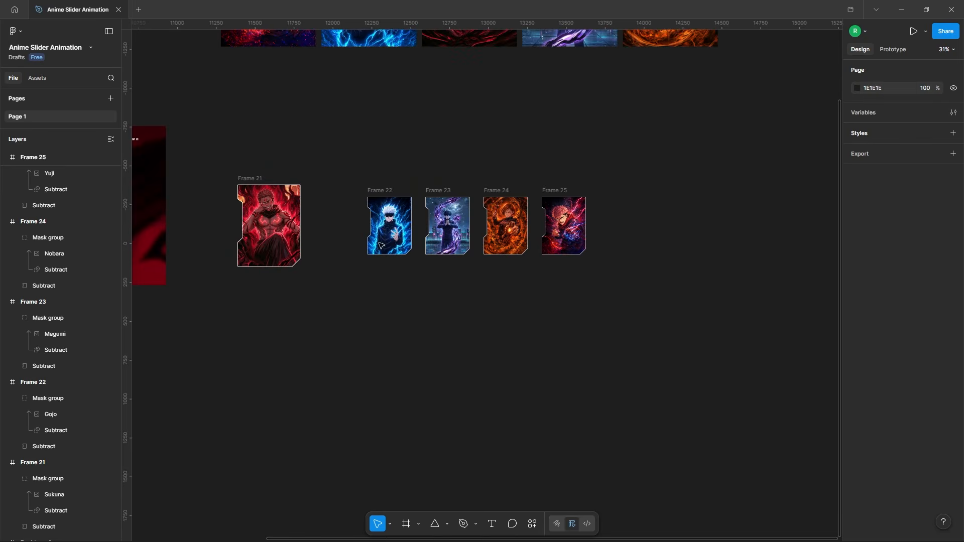
{"action": "left_click_drag", "start_coordinate": [287, 192], "coordinate": [340, 193]}
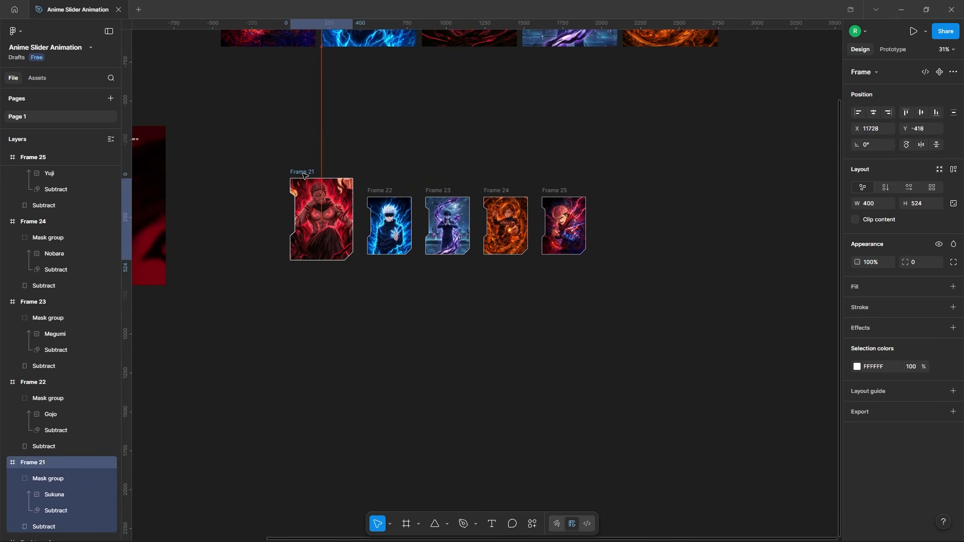
{"action": "left_click", "coordinate": [449, 163]}
{"action": "left_click", "coordinate": [303, 178]}
Rename Frame 21 as Sukuna, Frame 22 as Gojo and Frame 23 as Megumi.
{"action": "scroll", "coordinate": [22, 352], "scroll_direction": "down", "scroll_amount": 4}
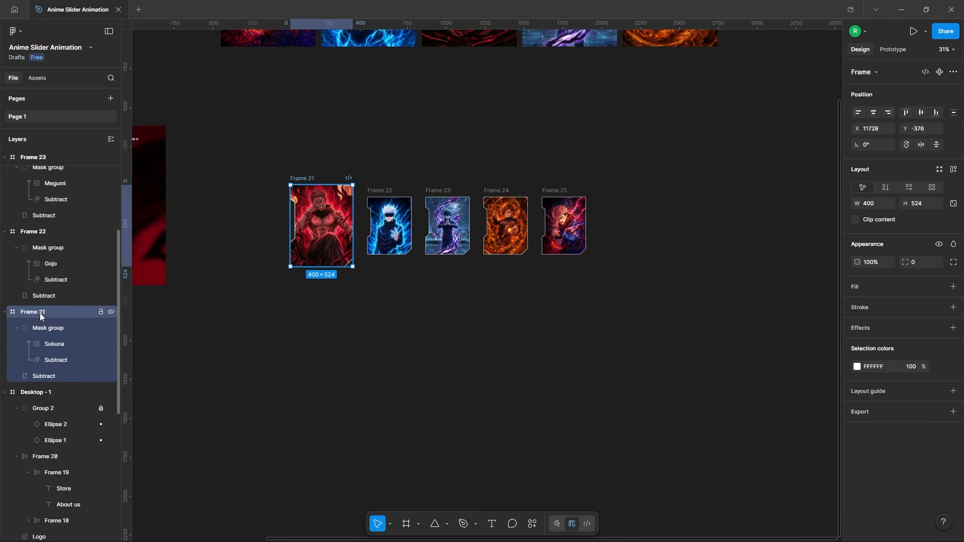
{"action": "double_click", "coordinate": [40, 312]}
{"action": "type", "text": "Sukuna"}
{"action": "double_click", "coordinate": [49, 234]}
{"action": "type", "text": "Gojo"}
{"action": "key", "text": "Tab"}
{"action": "type", "text": "Megumi"}
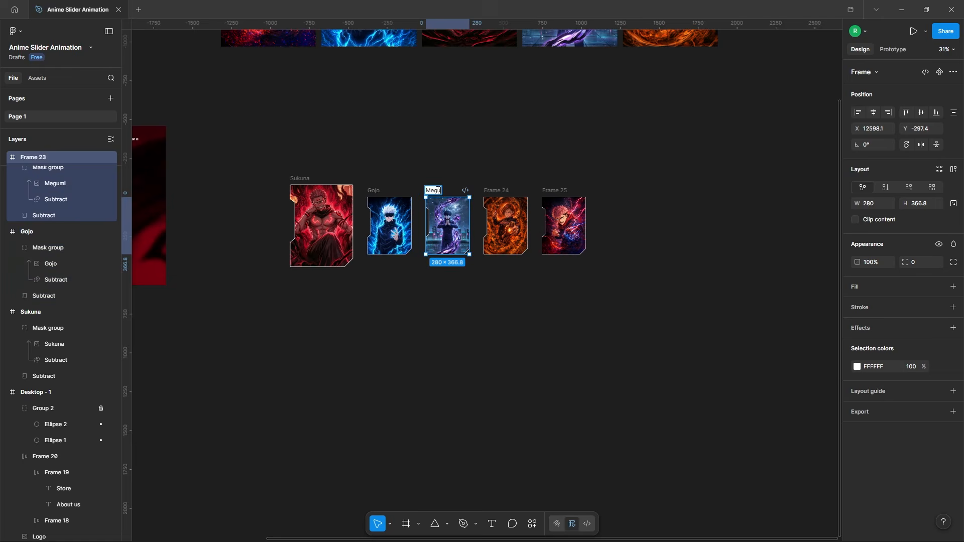
Rename Frame 24 as Nobara and Frame 25 as Yuji.
{"action": "double_click", "coordinate": [506, 191]}
{"action": "type", "text": "Nobara"}
{"action": "key", "text": "Tab"}
{"action": "type", "text": "Yuji"}
{"action": "key", "text": "Return"}
{"action": "key", "text": "Escape"}
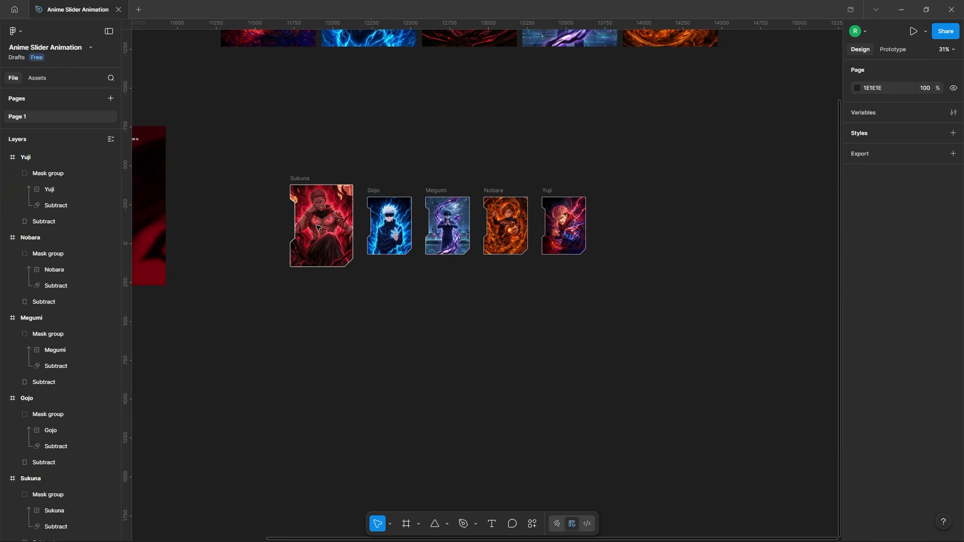
Duplicate the Sukuna, Gojo and Yuji cards to the right of the row and bring the Yuji copy close to the Gojo copy.
{"action": "left_click", "coordinate": [303, 180]}
{"action": "left_click", "coordinate": [376, 190], "text": "shift"}
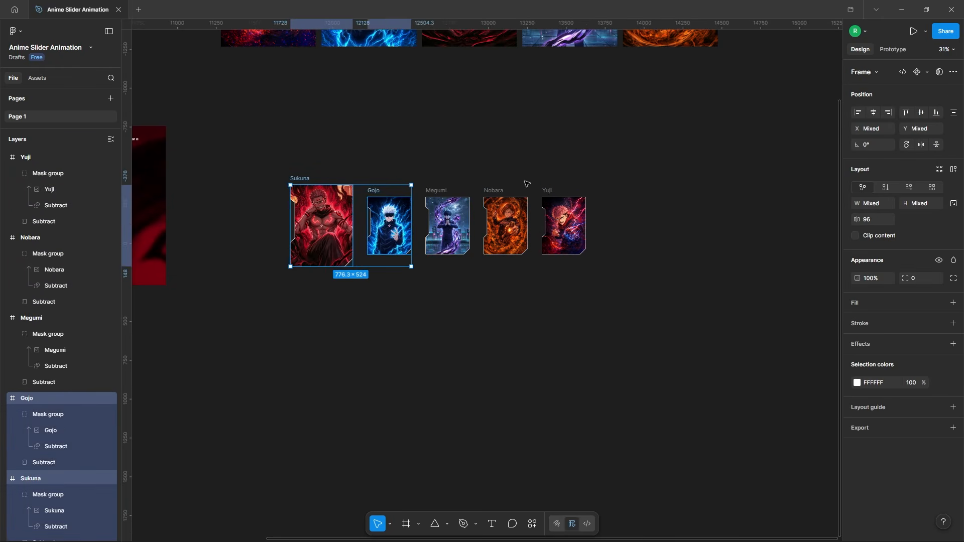
{"action": "left_click", "coordinate": [549, 190], "text": "shift"}
{"action": "scroll", "coordinate": [289, 193], "scroll_direction": "down", "scroll_amount": 5}
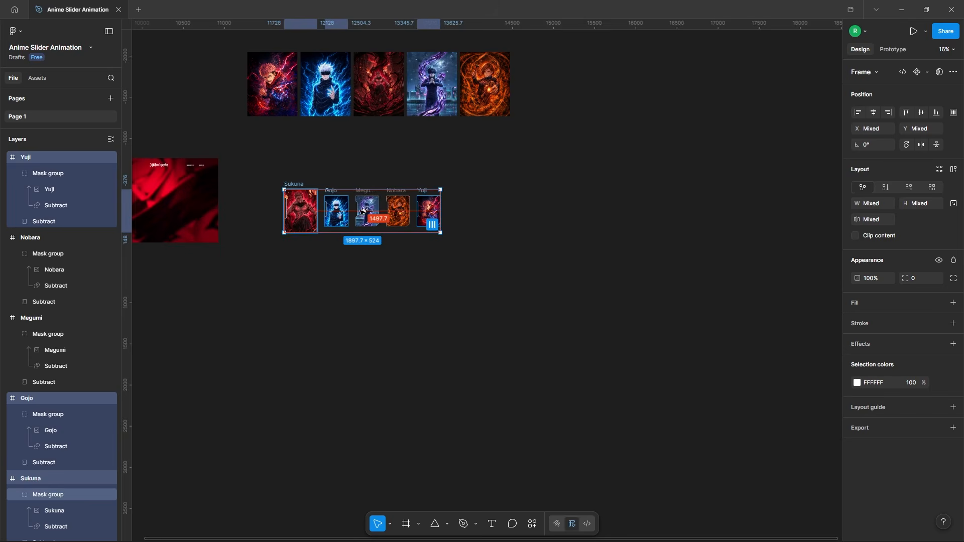
{"action": "left_click_drag", "start_coordinate": [362, 211], "coordinate": [536, 210]}
{"action": "left_click", "coordinate": [517, 290]}
{"action": "scroll", "coordinate": [477, 208], "scroll_direction": "up", "scroll_amount": 5}
{"action": "left_click_drag", "start_coordinate": [693, 175], "coordinate": [582, 175]}
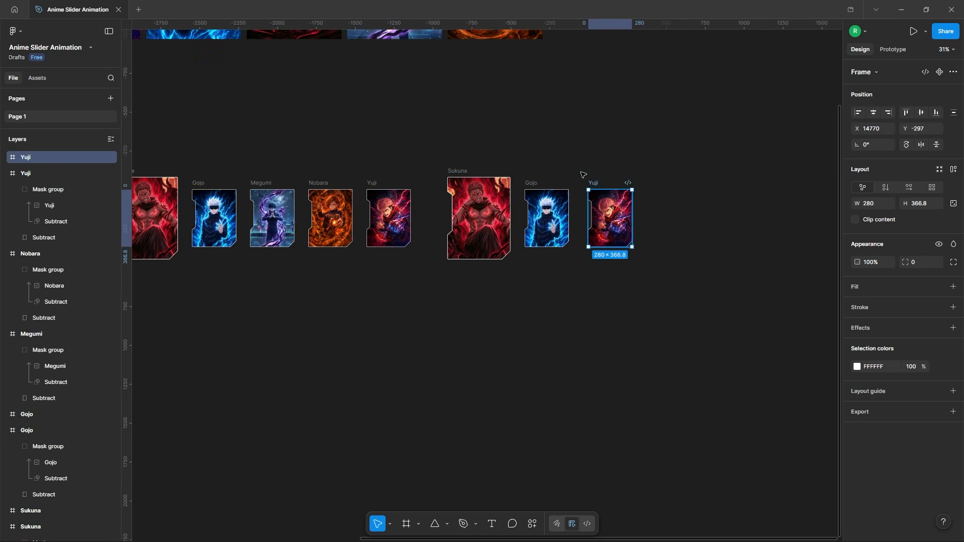
Scale the duplicated Sukuna card by 0.7 to match the small cards.
{"action": "left_click", "coordinate": [451, 171]}
{"action": "key", "text": "k"}
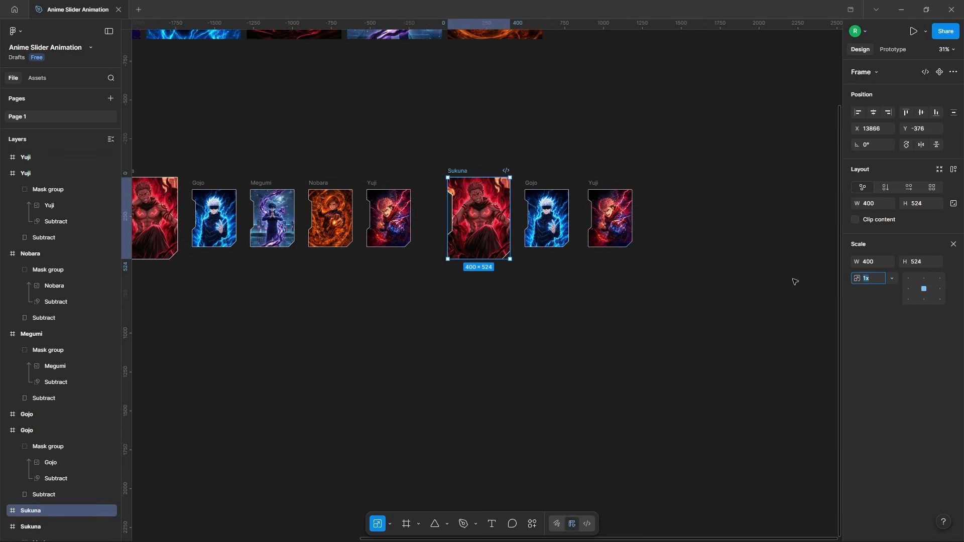
{"action": "type", "text": "0.7"}
{"action": "key", "text": "Return"}
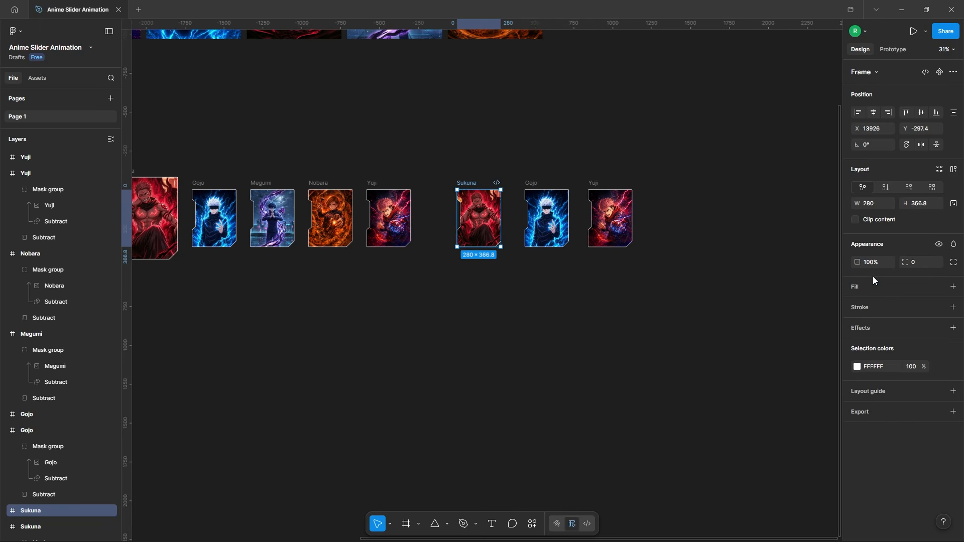
Shift the Sukuna, Gojo and Yuji copies left to about X 13774, 14272 and 14683 at Y -297.
{"action": "left_click", "coordinate": [585, 346]}
{"action": "left_click_drag", "start_coordinate": [477, 205], "coordinate": [534, 213]}
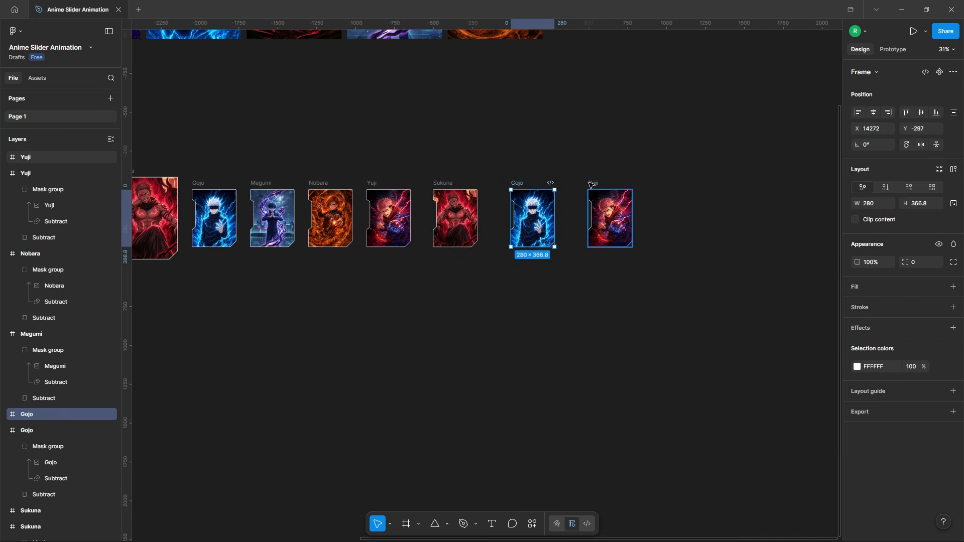
{"action": "left_click_drag", "start_coordinate": [608, 216], "coordinate": [594, 216]}
Rename the three duplicated cards as Sukuna2, Gojo2 and Yuji2.
{"action": "left_click", "coordinate": [457, 217]}
{"action": "scroll", "coordinate": [48, 450], "scroll_direction": "down", "scroll_amount": 2}
{"action": "double_click", "coordinate": [47, 411]}
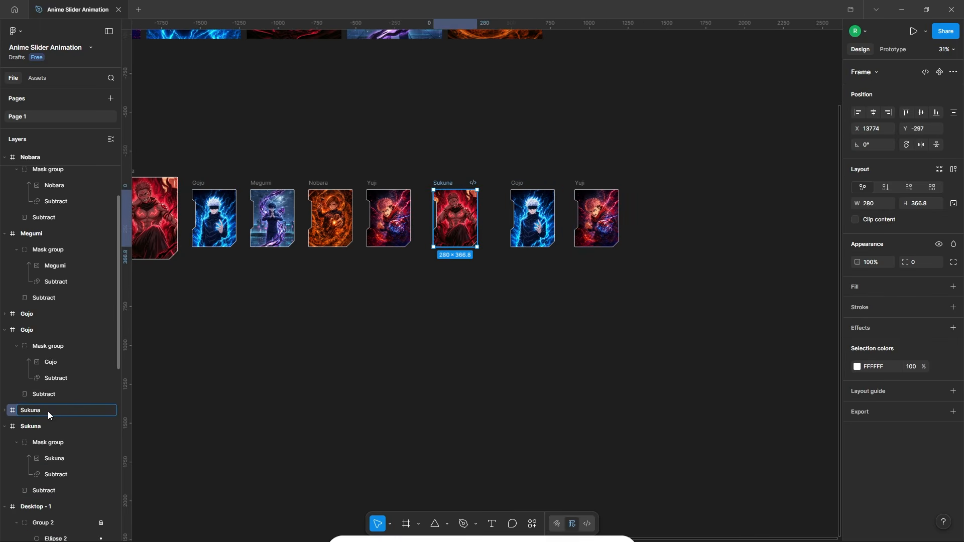
{"action": "type", "text": "2"}
{"action": "key", "text": "Return"}
{"action": "double_click", "coordinate": [518, 183]}
{"action": "type", "text": "2"}
{"action": "key", "text": "Return"}
{"action": "double_click", "coordinate": [581, 183]}
{"action": "type", "text": "2"}
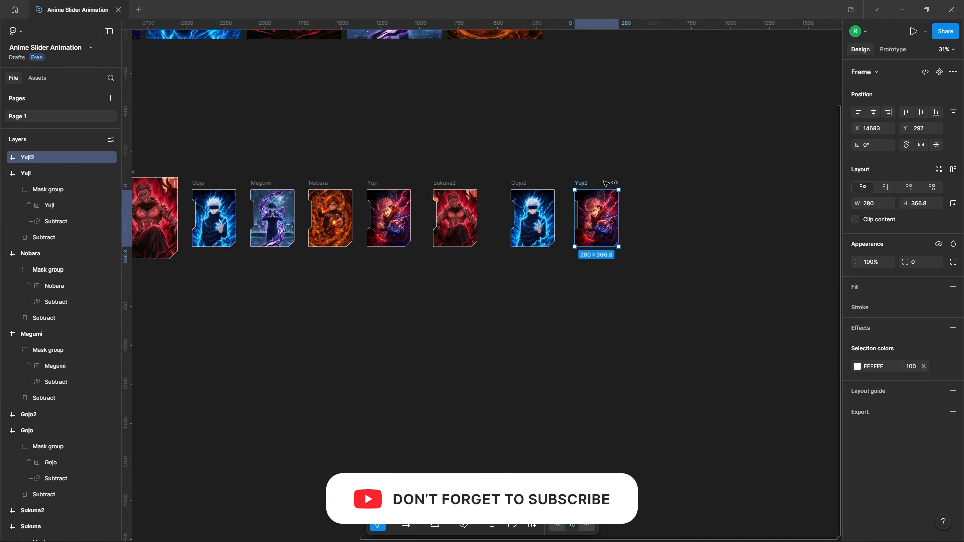
{"action": "key", "text": "Return"}
{"action": "left_click", "coordinate": [658, 217]}
Move the large Sukuna card into the Desktop - 1 frame at about X 571, Y 301.
{"action": "scroll", "coordinate": [685, 252], "scroll_direction": "down", "scroll_amount": 4}
{"action": "scroll", "coordinate": [685, 252], "scroll_direction": "down", "scroll_amount": 2}
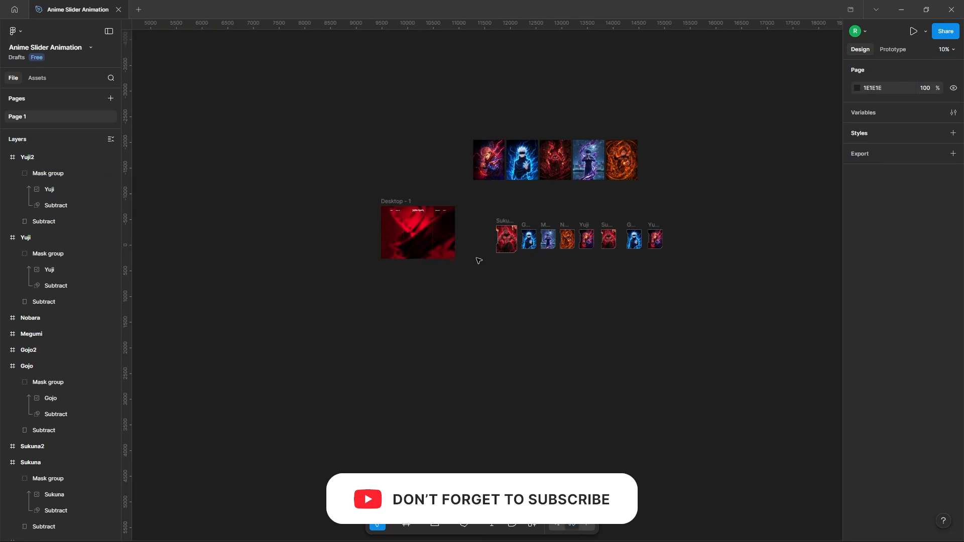
{"action": "scroll", "coordinate": [478, 236], "scroll_direction": "up", "scroll_amount": 5}
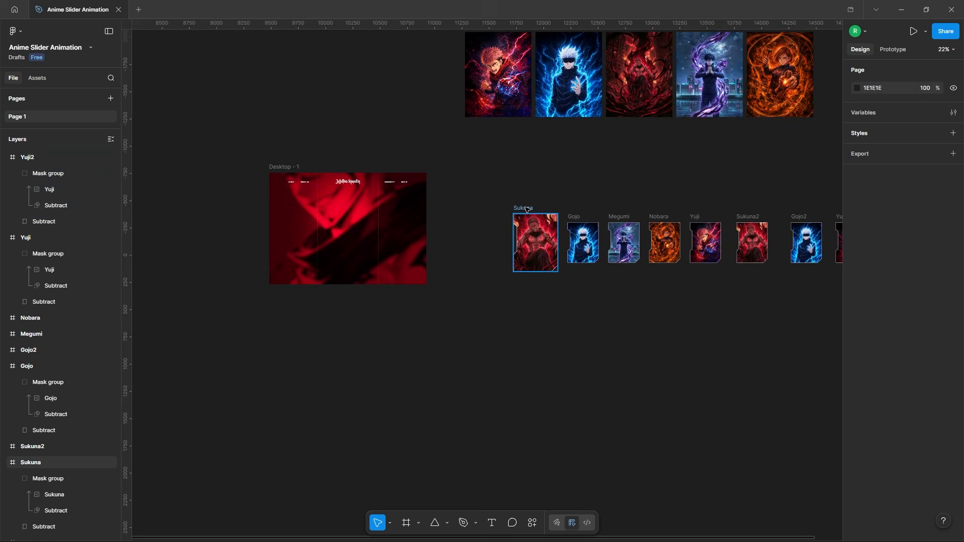
{"action": "left_click_drag", "start_coordinate": [519, 212], "coordinate": [337, 203]}
{"action": "key", "text": "shift+2"}
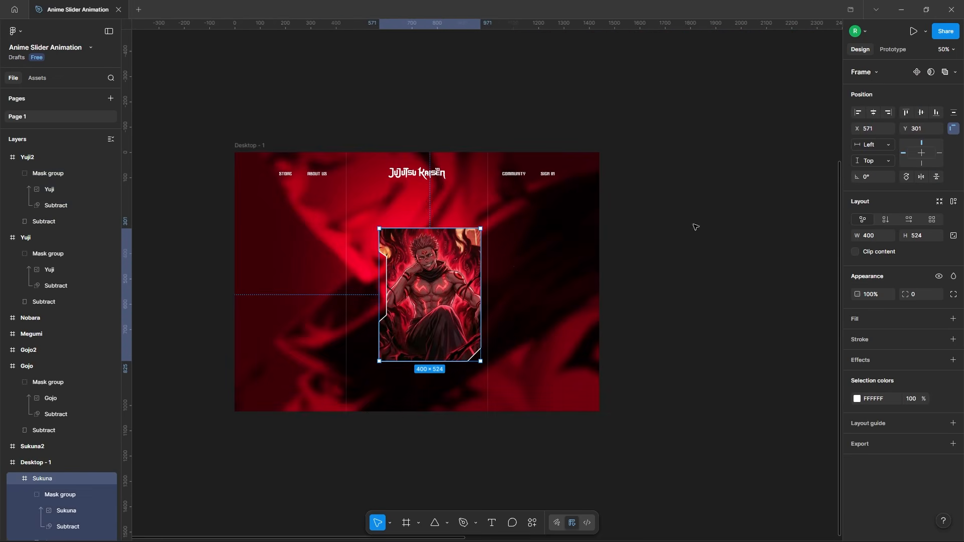
Center the large Sukuna card horizontally in the Desktop - 1 frame and raise it to Y 160.
{"action": "left_click", "coordinate": [875, 115]}
{"action": "left_click_drag", "start_coordinate": [418, 306], "coordinate": [418, 269]}
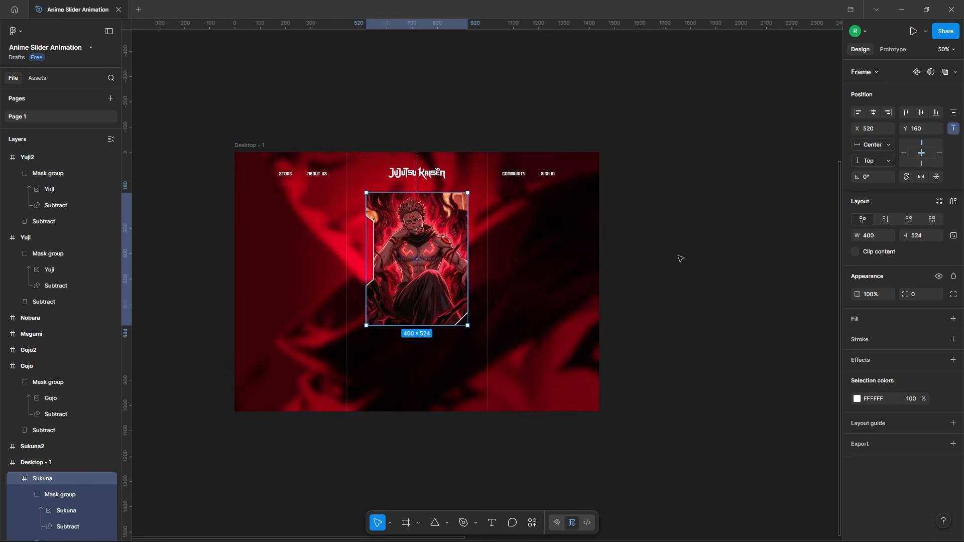
{"action": "left_click", "coordinate": [680, 257]}
Move the small Yuji card into the left side of the Desktop - 1 frame and align its vertical center with the Sukuna card.
{"action": "scroll", "coordinate": [298, 187], "scroll_direction": "down", "scroll_amount": 2}
{"action": "scroll", "coordinate": [299, 186], "scroll_direction": "down", "scroll_amount": 2}
{"action": "left_click_drag", "start_coordinate": [662, 254], "coordinate": [288, 233]}
{"action": "scroll", "coordinate": [276, 185], "scroll_direction": "up", "scroll_amount": 5}
{"action": "left_click_drag", "start_coordinate": [370, 300], "coordinate": [371, 295]}
{"action": "left_click", "coordinate": [565, 289], "text": "shift"}
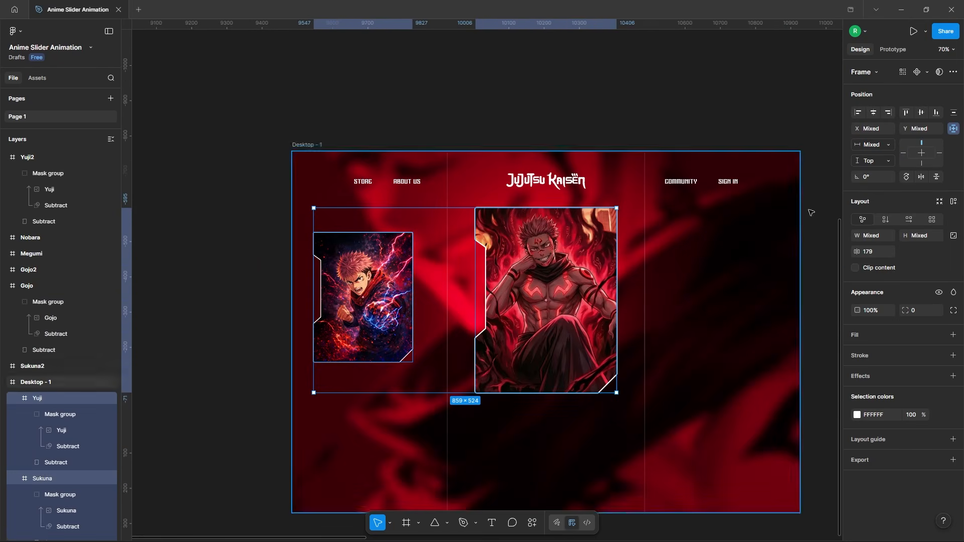
{"action": "left_click", "coordinate": [921, 112]}
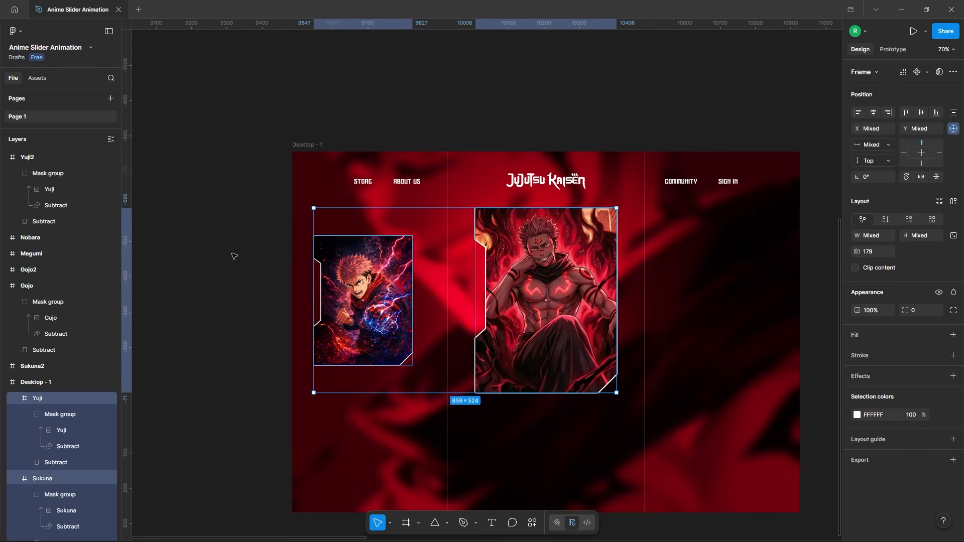
{"action": "left_click", "coordinate": [256, 245]}
Nudge the Yuji card right by 19 px so its gap to the Sukuna card is 160 px.
{"action": "left_click", "coordinate": [362, 303]}
{"action": "key", "text": "shift+Right"}
{"action": "key", "text": "shift+Right"}
{"action": "key", "text": "Left"}
{"action": "left_click", "coordinate": [598, 349], "text": "shift"}
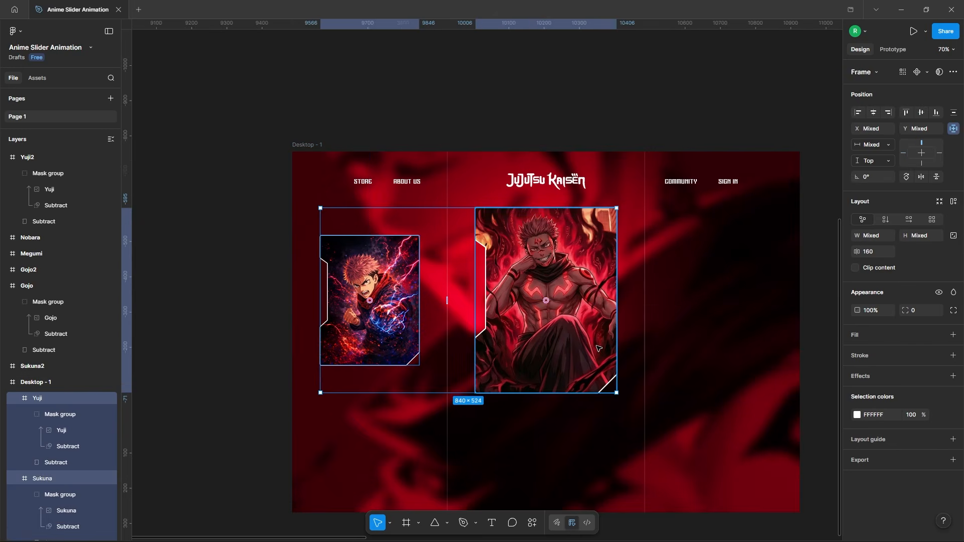
Move the small Gojo card into the right side of the Desktop - 1 frame and align its vertical center with the Sukuna card.
{"action": "scroll", "coordinate": [243, 151], "scroll_direction": "down", "scroll_amount": 5}
{"action": "left_click_drag", "start_coordinate": [593, 221], "coordinate": [391, 177]}
{"action": "scroll", "coordinate": [311, 165], "scroll_direction": "up", "scroll_amount": 4}
{"action": "left_click", "coordinate": [398, 244], "text": "shift"}
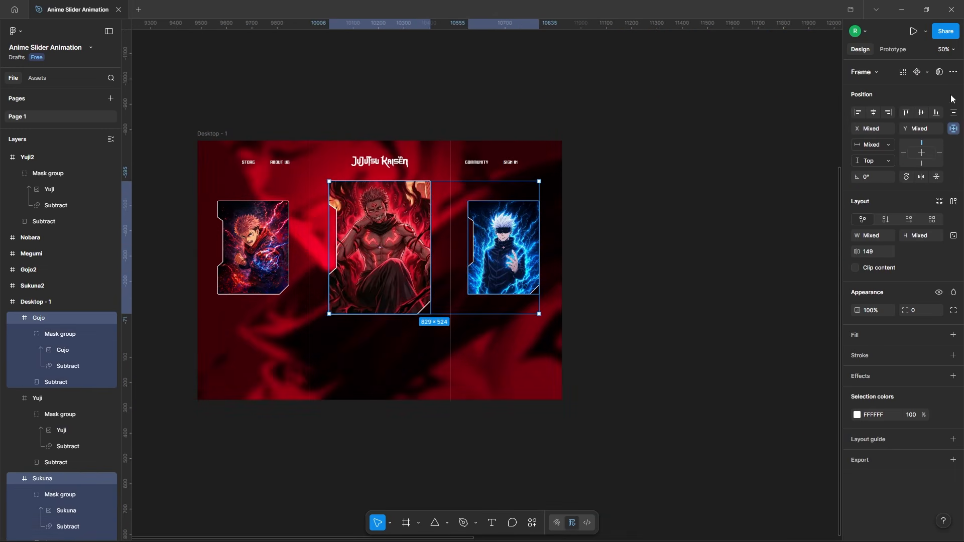
{"action": "left_click", "coordinate": [607, 264]}
Nudge the Gojo card right to X 1080 to leave an 80 px margin at the frame's right edge.
{"action": "left_click", "coordinate": [526, 271]}
{"action": "key", "text": "shift+Right"}
{"action": "key", "text": "Right"}
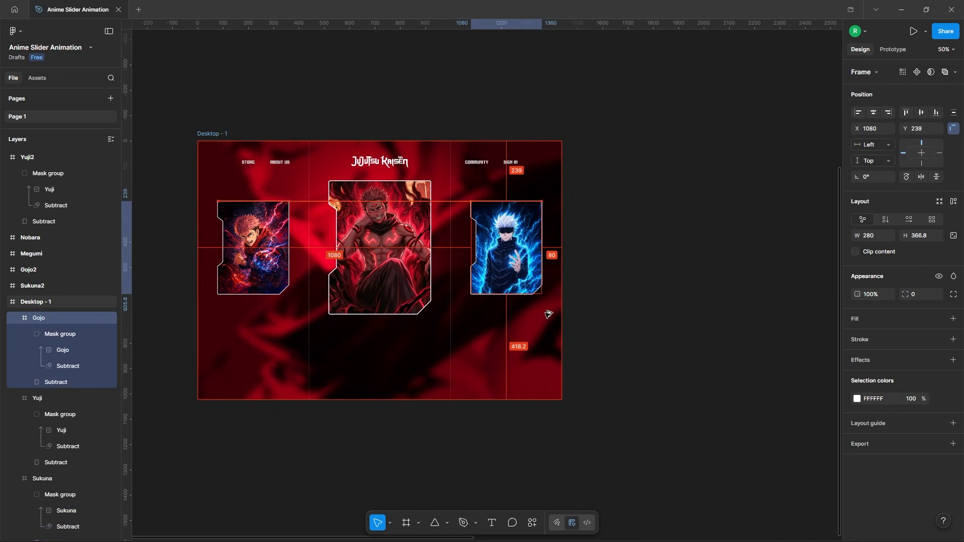
{"action": "left_click", "coordinate": [710, 303]}
Stack the Megumi, Nobara, Sukuna2, Gojo2 and Yuji2 cards on one another by aligning their horizontal centers.
{"action": "scroll", "coordinate": [364, 133], "scroll_direction": "down", "scroll_amount": 5}
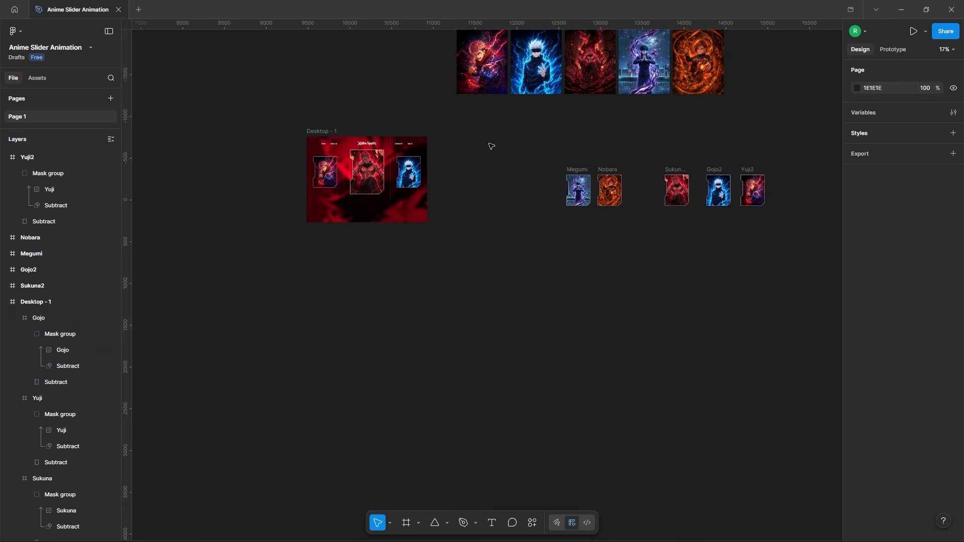
{"action": "scroll", "coordinate": [703, 157], "scroll_direction": "up", "scroll_amount": 3}
{"action": "scroll", "coordinate": [502, 162], "scroll_direction": "down", "scroll_amount": 2}
{"action": "left_click_drag", "start_coordinate": [429, 134], "coordinate": [741, 268]}
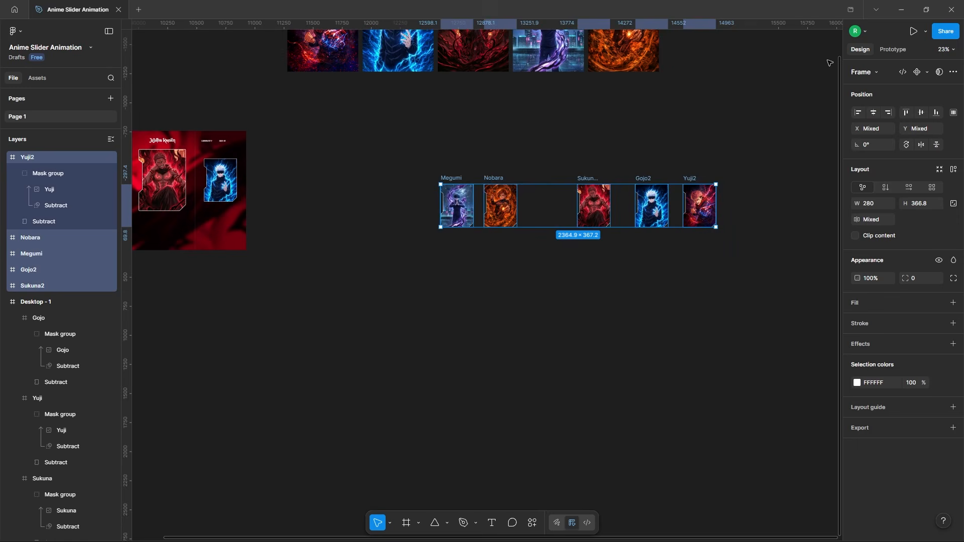
{"action": "left_click", "coordinate": [874, 113]}
Move the five stacked cards into the Desktop - 1 frame and park them beyond its right edge, out of view.
{"action": "scroll", "coordinate": [459, 245], "scroll_direction": "up", "scroll_amount": 2}
{"action": "left_click_drag", "start_coordinate": [683, 211], "coordinate": [230, 234]}
{"action": "scroll", "coordinate": [312, 191], "scroll_direction": "up", "scroll_amount": 5}
{"action": "left_click_drag", "start_coordinate": [482, 371], "coordinate": [465, 242]}
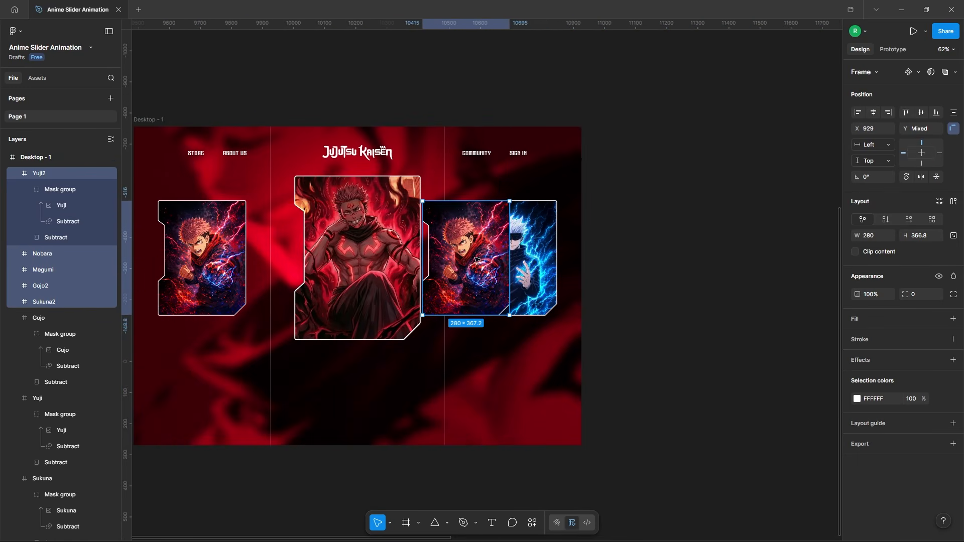
{"action": "left_click", "coordinate": [16, 173]}
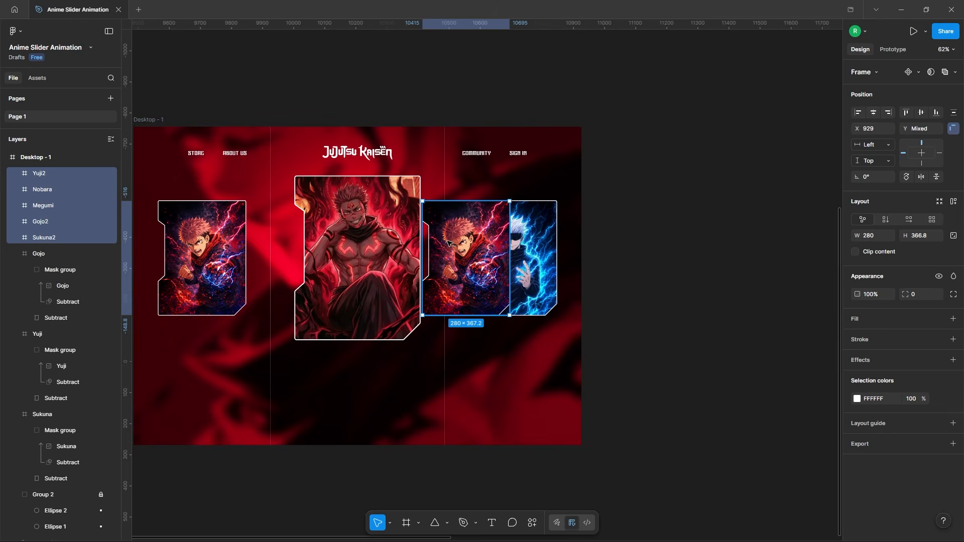
{"action": "left_click_drag", "start_coordinate": [444, 243], "coordinate": [626, 256]}
{"action": "left_click", "coordinate": [671, 143]}
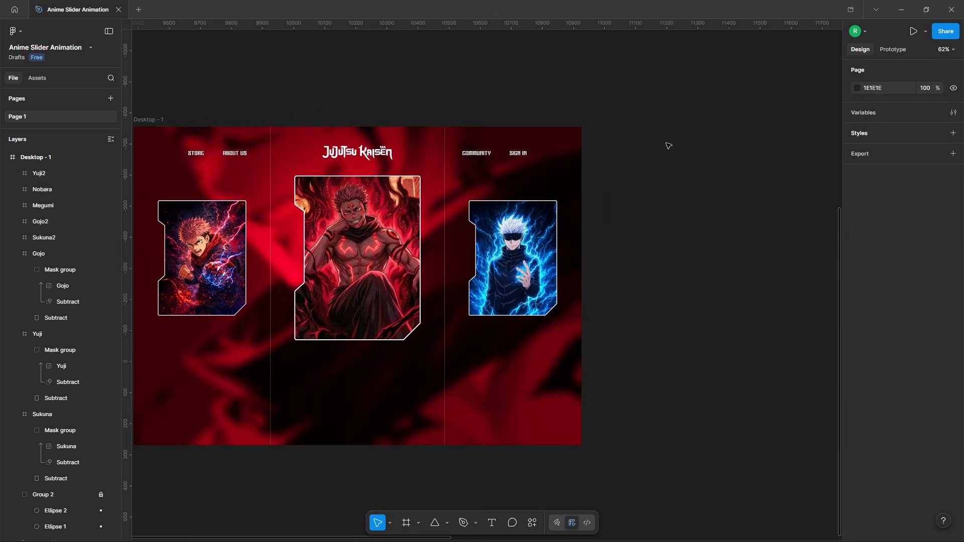
Add a "Ryomen Sukuna" text below the Desktop - 1 frame.
{"action": "scroll", "coordinate": [645, 189], "scroll_direction": "down", "scroll_amount": 3}
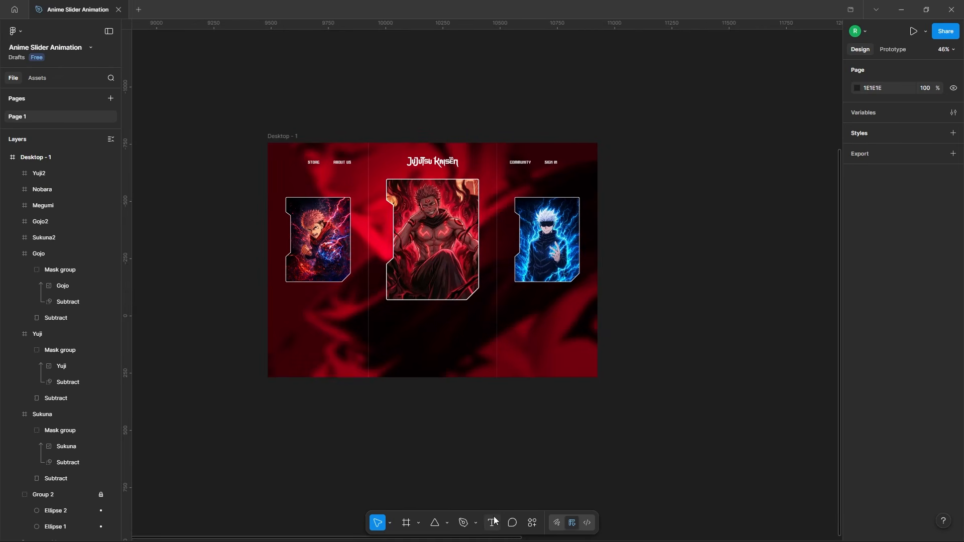
{"action": "scroll", "coordinate": [428, 408], "scroll_direction": "down", "scroll_amount": 4}
{"action": "scroll", "coordinate": [426, 267], "scroll_direction": "up", "scroll_amount": 4}
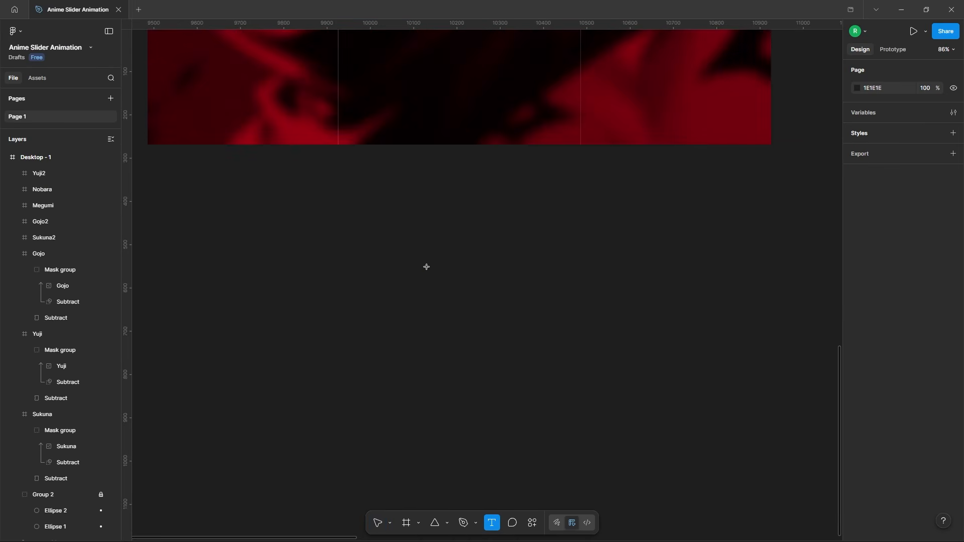
{"action": "left_click", "coordinate": [443, 271]}
{"action": "key", "text": "Escape"}
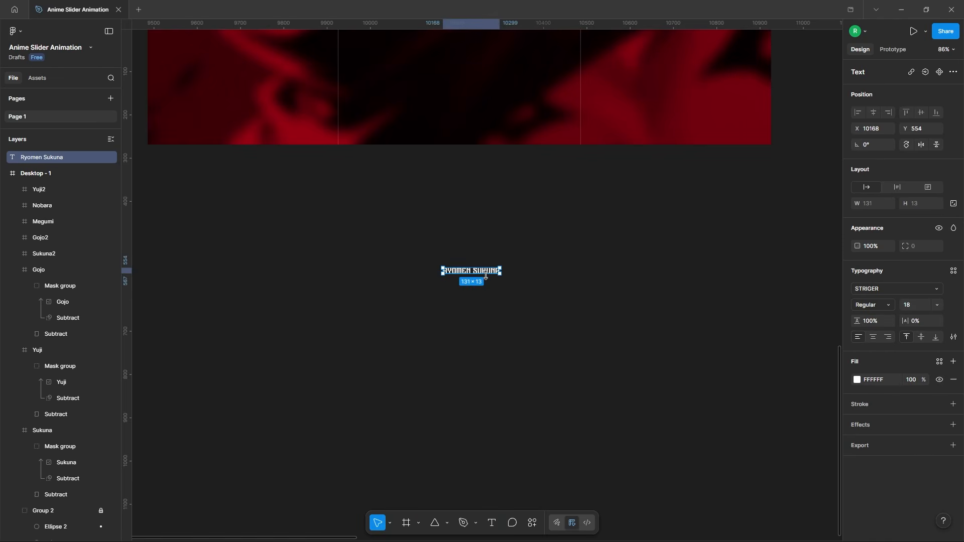
Set the font size of the Ryomen Sukuna text to 42.
{"action": "scroll", "coordinate": [489, 281], "scroll_direction": "up", "scroll_amount": 4}
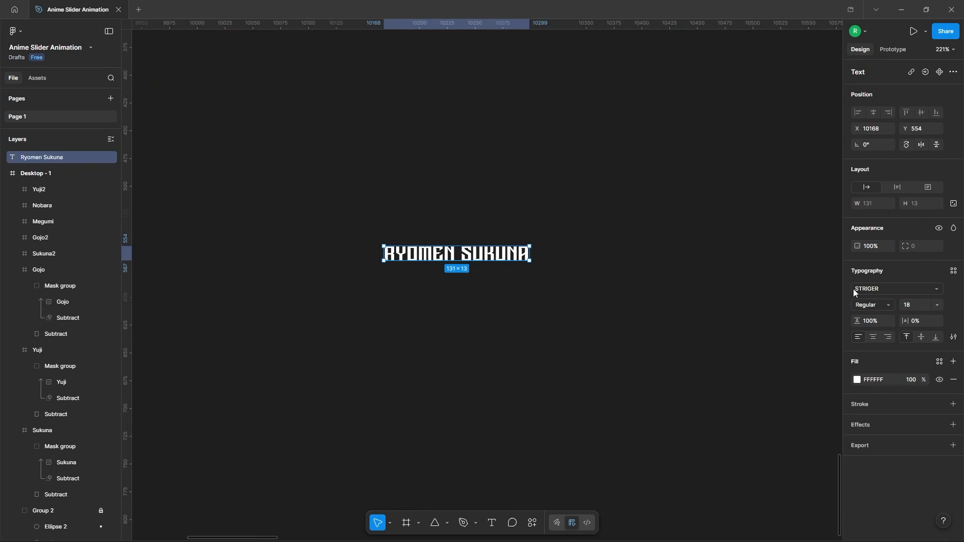
{"action": "key", "text": "Return"}
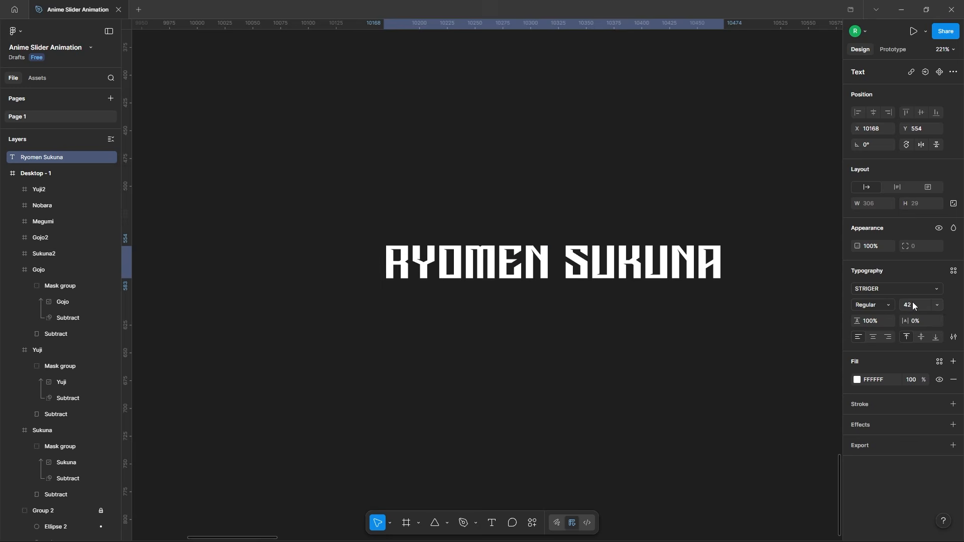
{"action": "left_click", "coordinate": [695, 319]}
{"action": "left_click", "coordinate": [608, 260]}
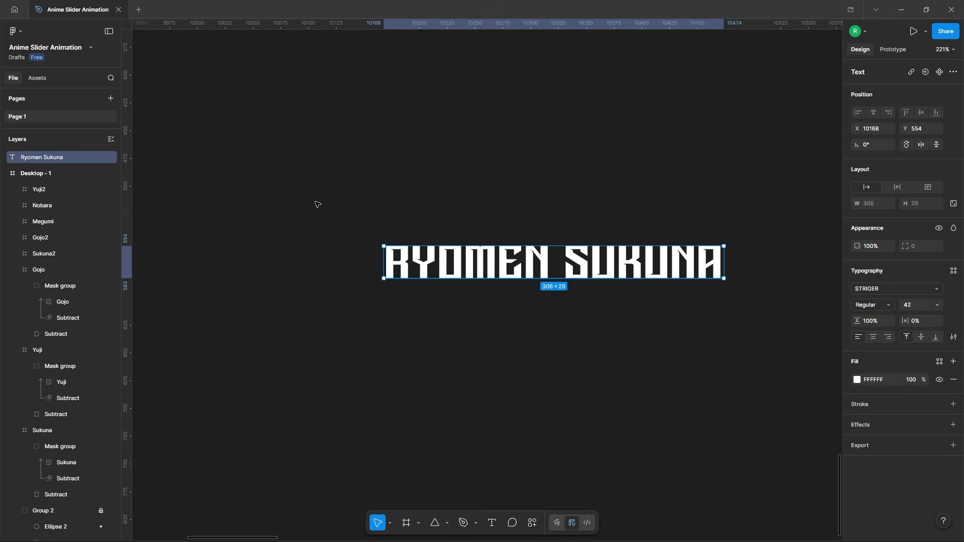
Paste the Satoru Gojo, Megumi Fushiguro, Nobara Kugisaki and Yuji Itadori texts and place them below Ryomen Sukuna.
{"action": "scroll", "coordinate": [316, 204], "scroll_direction": "down", "scroll_amount": 3}
{"action": "scroll", "coordinate": [415, 267], "scroll_direction": "down", "scroll_amount": 1}
{"action": "key", "text": "ctrl+v"}
{"action": "left_click_drag", "start_coordinate": [527, 265], "coordinate": [511, 279]}
Center the Ryomen Sukuna text's paragraph alignment and align the horizontal centers of all five names.
{"action": "left_click", "coordinate": [469, 215]}
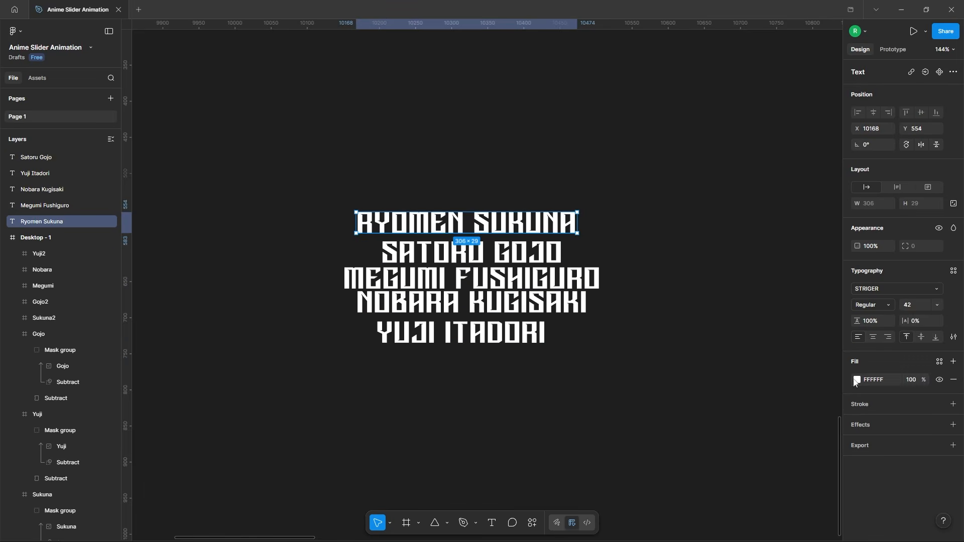
{"action": "left_click", "coordinate": [873, 338]}
{"action": "left_click_drag", "start_coordinate": [372, 132], "coordinate": [587, 380]}
{"action": "left_click", "coordinate": [872, 113]}
{"action": "left_click", "coordinate": [682, 263]}
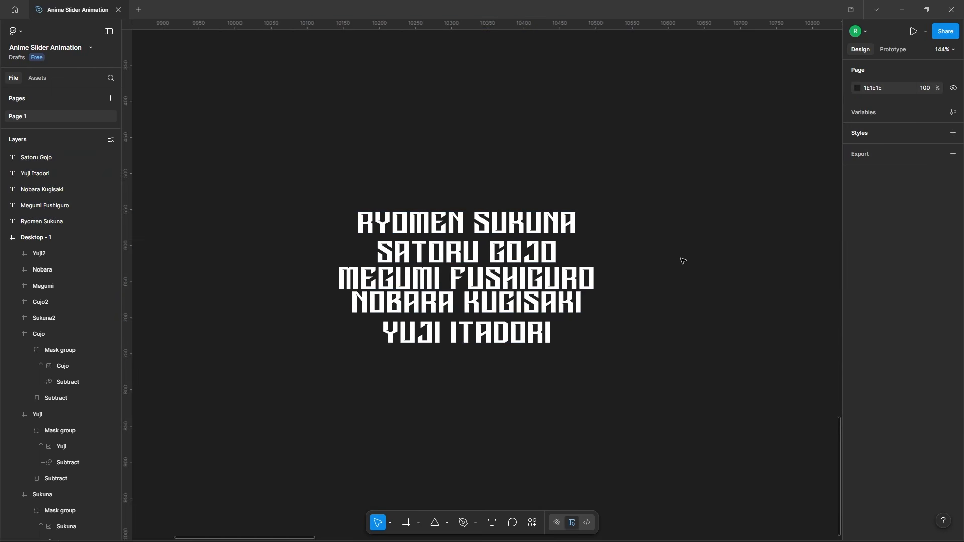
Duplicate the Ryomen Sukuna text below Yuji Itadori and stack the five lower names on one another directly beneath the top one.
{"action": "left_click", "coordinate": [461, 225]}
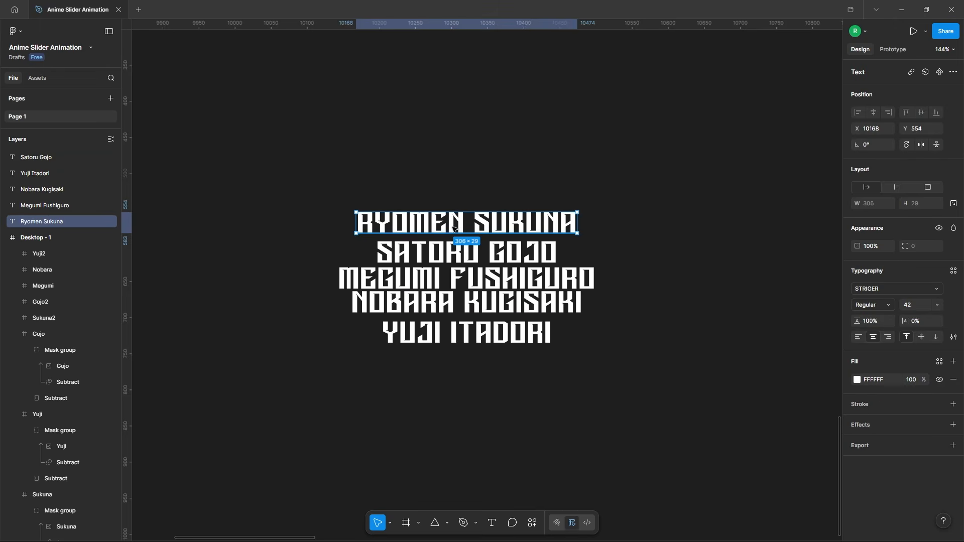
{"action": "left_click_drag", "start_coordinate": [453, 220], "coordinate": [459, 362]}
{"action": "left_click_drag", "start_coordinate": [458, 396], "coordinate": [457, 251]}
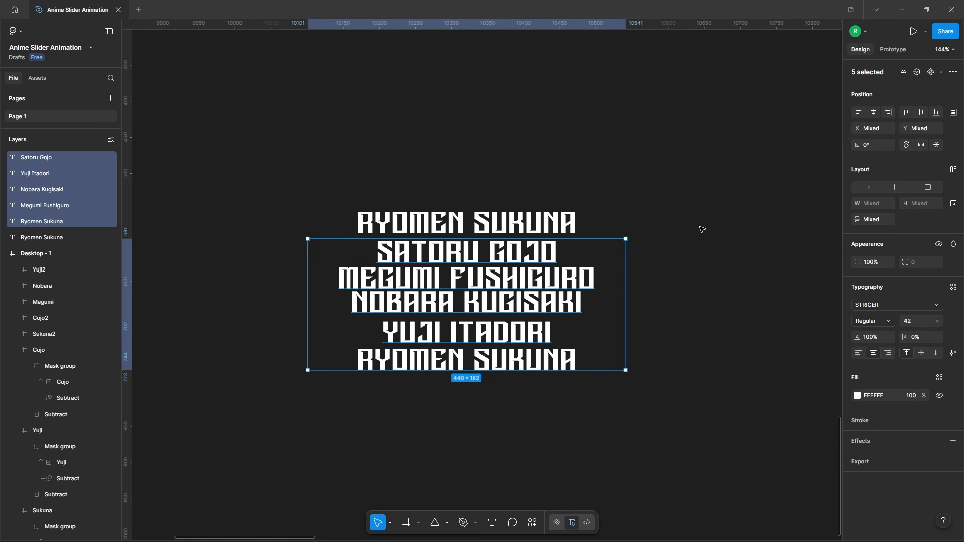
{"action": "left_click", "coordinate": [919, 113]}
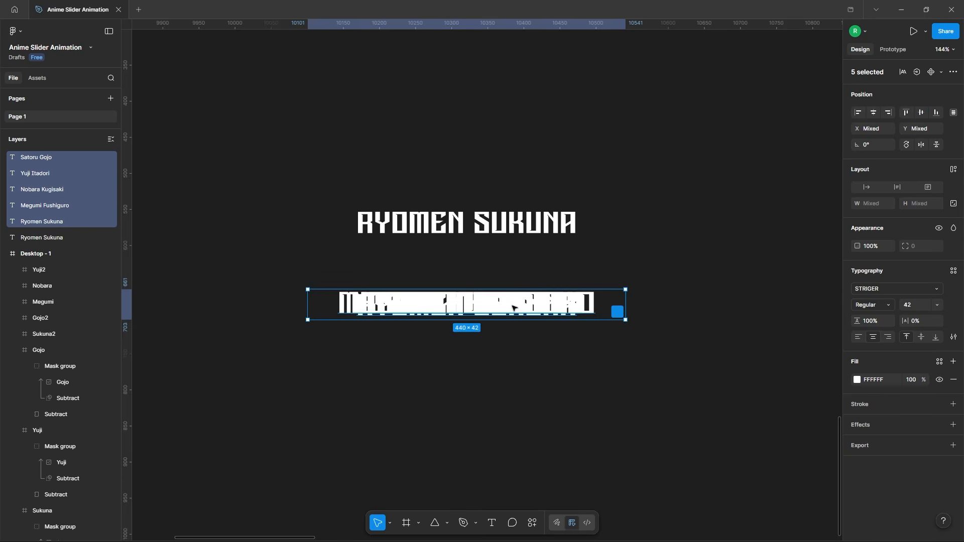
{"action": "left_click_drag", "start_coordinate": [513, 308], "coordinate": [513, 255]}
{"action": "left_click", "coordinate": [309, 179]}
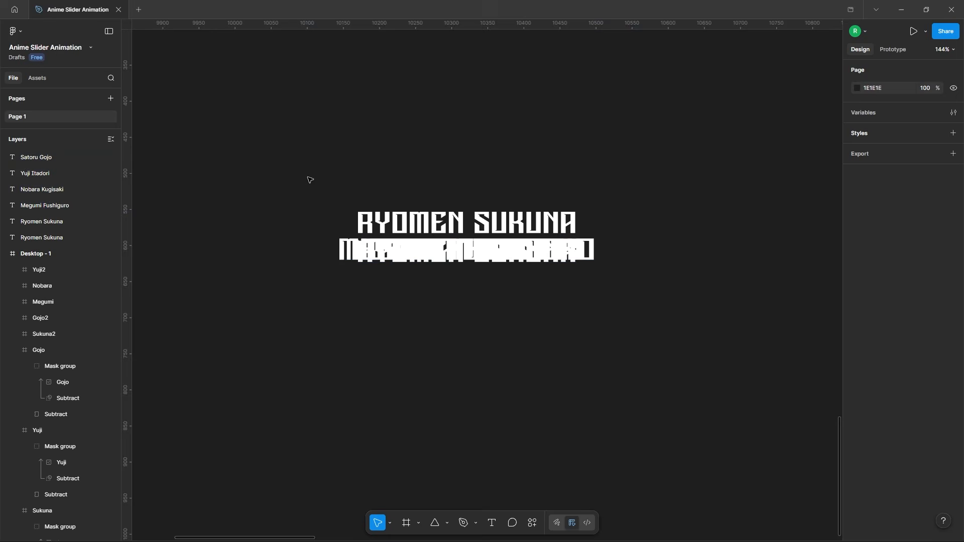
Wrap all six name texts in a new frame.
{"action": "left_click_drag", "start_coordinate": [309, 144], "coordinate": [590, 303]}
{"action": "right_click", "coordinate": [506, 228]}
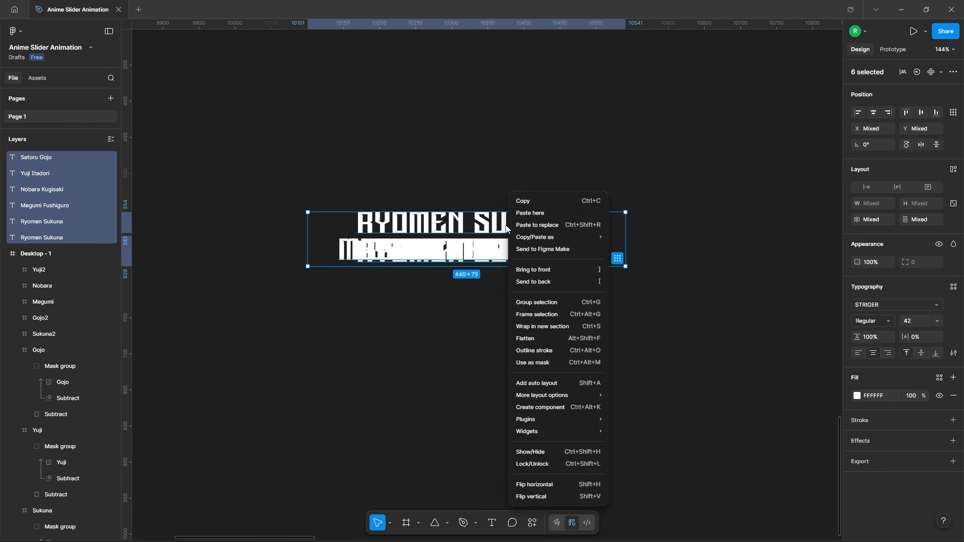
{"action": "left_click", "coordinate": [522, 315]}
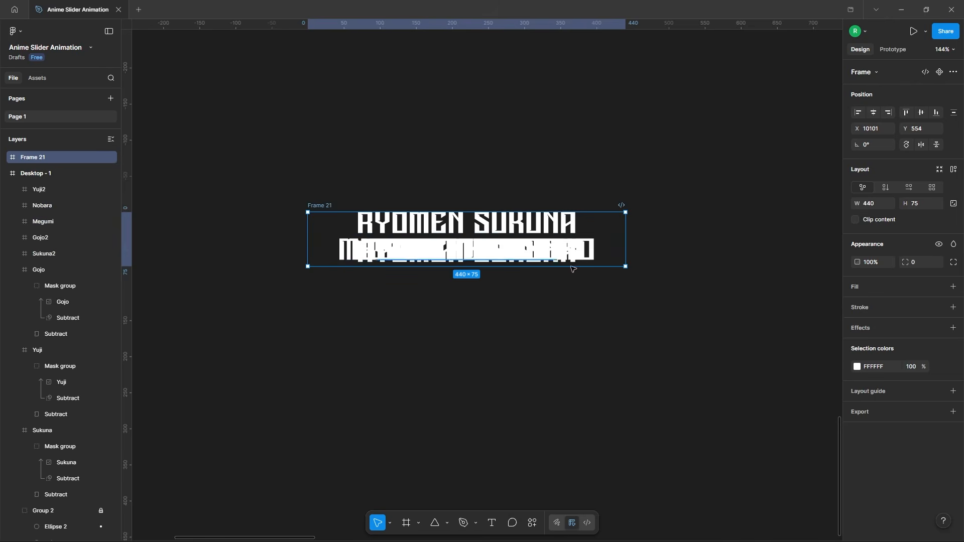
Shorten the names frame to 440 × 33 and clip its content so only the top name shows.
{"action": "left_click_drag", "start_coordinate": [473, 268], "coordinate": [439, 227]}
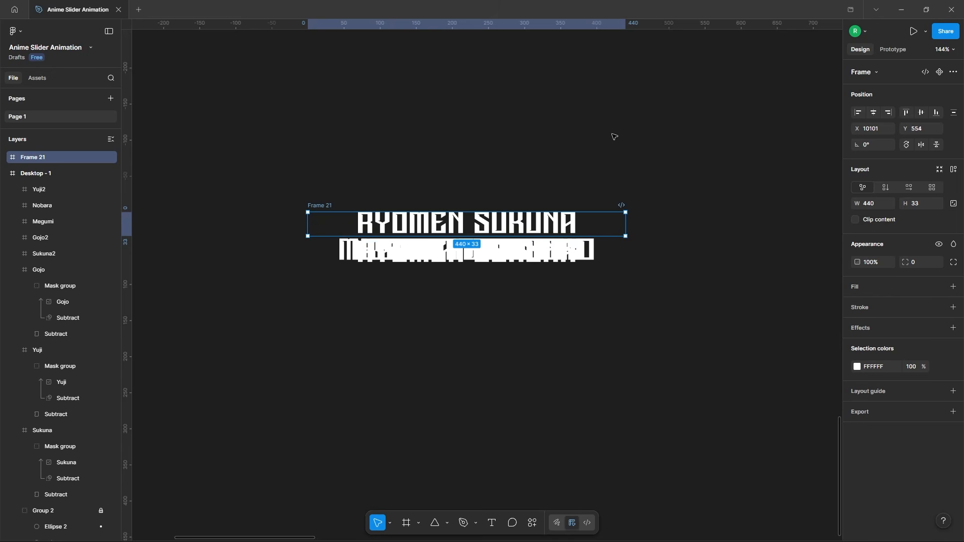
{"action": "left_click", "coordinate": [855, 220]}
{"action": "left_click", "coordinate": [691, 189]}
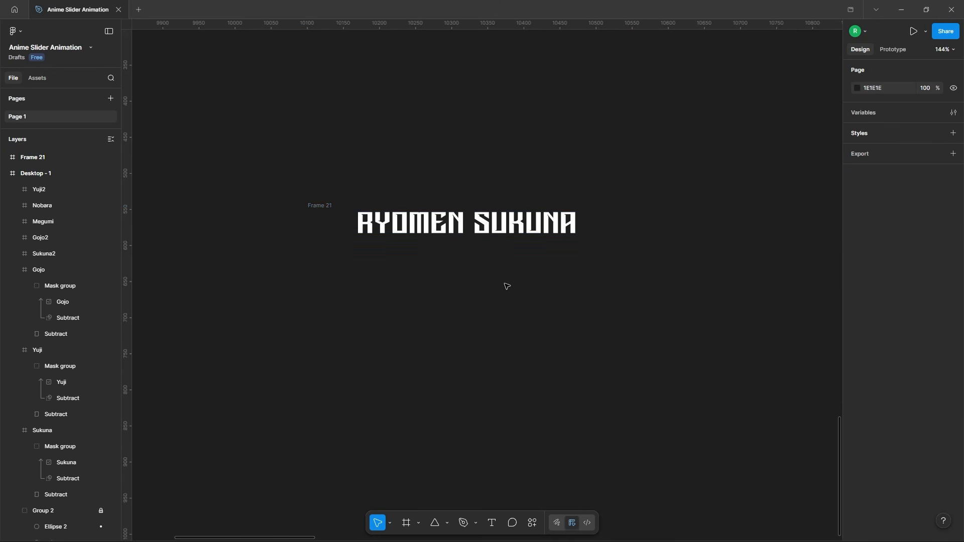
Paste the five character descriptions and move them beside the names frame at X 10500.
{"action": "key", "text": "ctrl+v"}
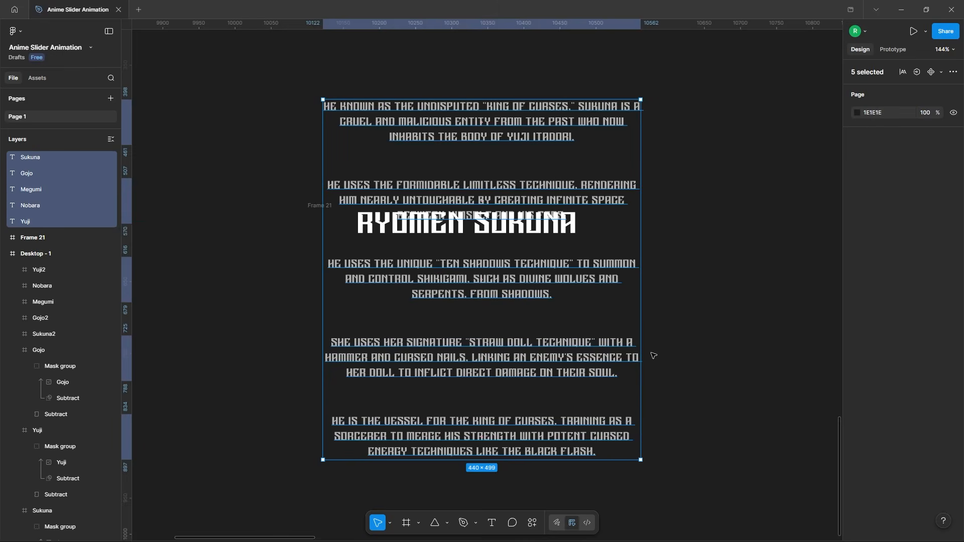
{"action": "scroll", "coordinate": [257, 247], "scroll_direction": "down", "scroll_amount": 1}
{"action": "left_click_drag", "start_coordinate": [419, 272], "coordinate": [653, 302]}
{"action": "scroll", "coordinate": [653, 301], "scroll_direction": "down", "scroll_amount": 1}
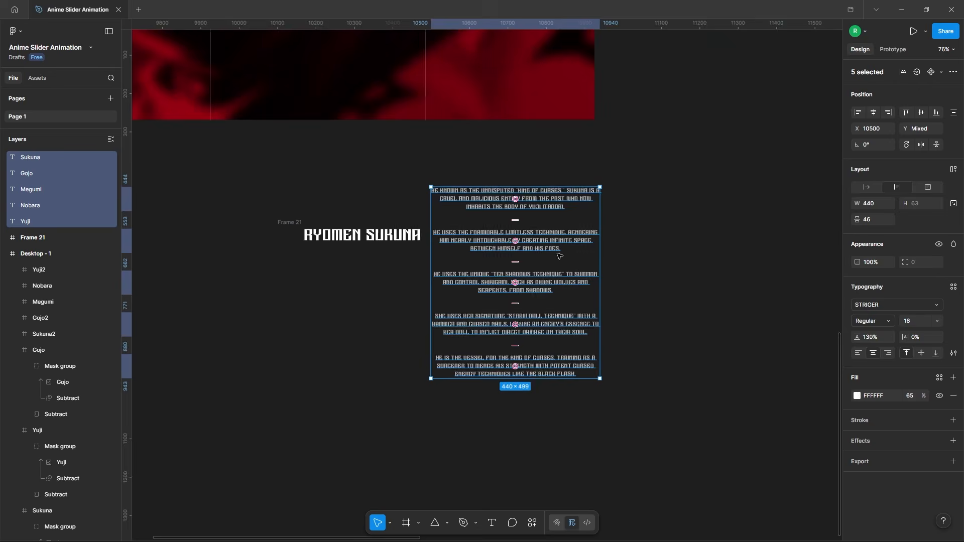
{"action": "scroll", "coordinate": [698, 241], "scroll_direction": "up", "scroll_amount": 2}
{"action": "left_click", "coordinate": [699, 211]}
{"action": "left_click", "coordinate": [495, 163]}
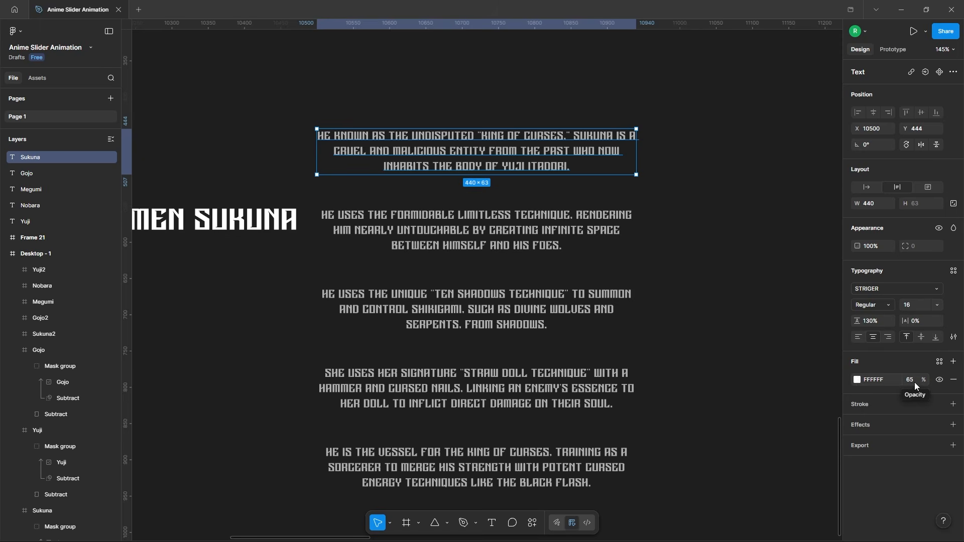
{"action": "left_click", "coordinate": [699, 304]}
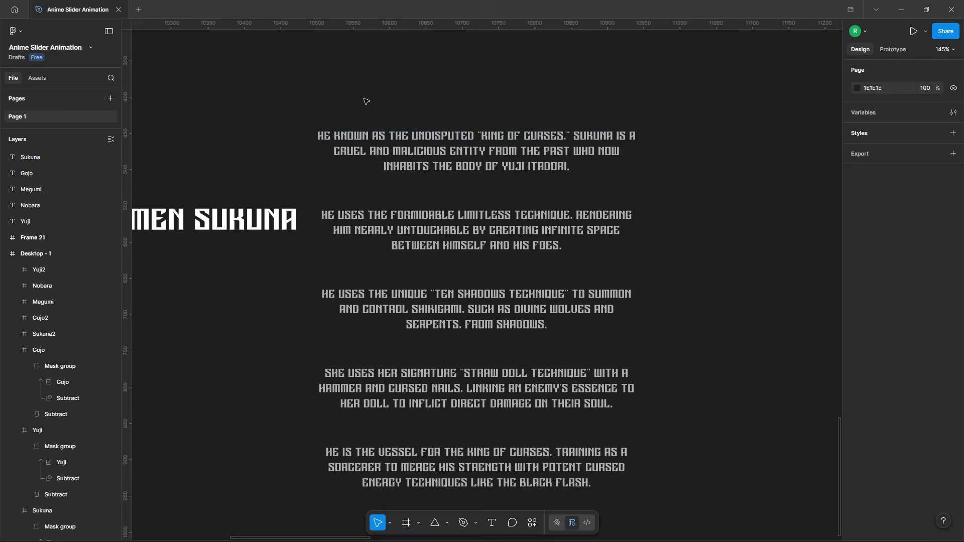
Stack the Gojo, Megumi, Nobara and Yuji descriptions on one another and move them directly beneath the Sukuna description, at Y 508.
{"action": "scroll", "coordinate": [451, 127], "scroll_direction": "down", "scroll_amount": 1}
{"action": "left_click", "coordinate": [7, 159]}
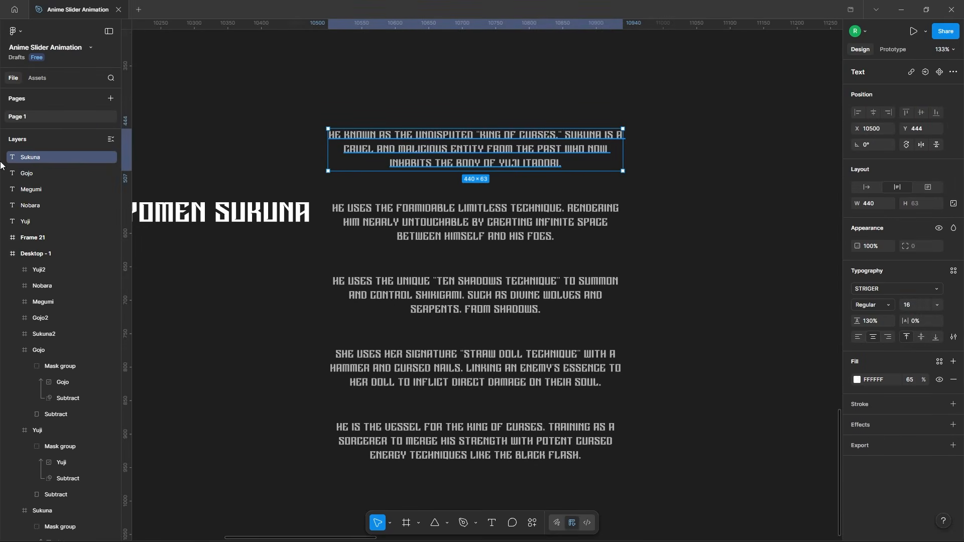
{"action": "left_click", "coordinate": [673, 221]}
{"action": "left_click_drag", "start_coordinate": [352, 188], "coordinate": [618, 452]}
{"action": "left_click", "coordinate": [921, 112]}
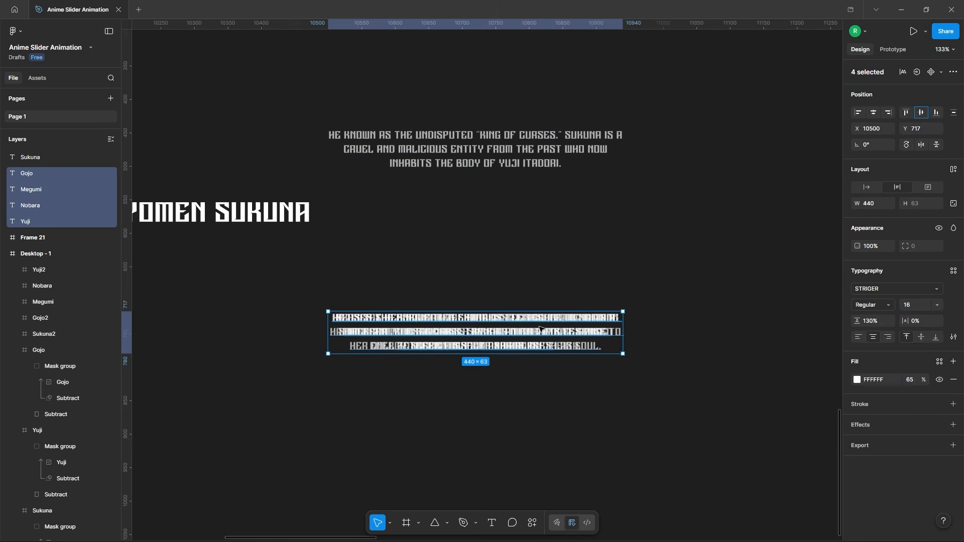
{"action": "left_click_drag", "start_coordinate": [541, 316], "coordinate": [539, 193]}
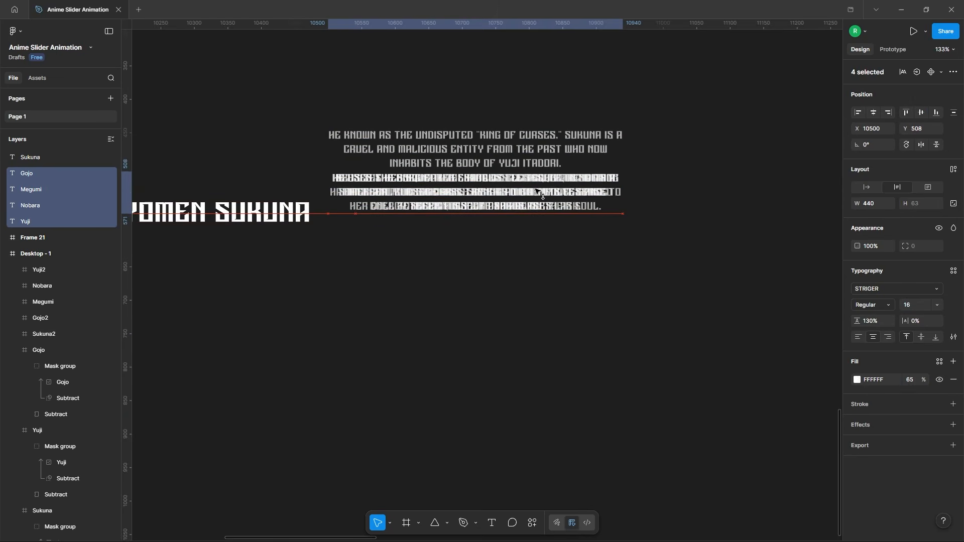
{"action": "left_click", "coordinate": [582, 268]}
Duplicate the Sukuna description onto the stacked descriptions beneath it and select all six descriptions.
{"action": "left_click", "coordinate": [489, 158]}
{"action": "left_click_drag", "start_coordinate": [503, 147], "coordinate": [506, 192]}
{"action": "left_click", "coordinate": [533, 279]}
{"action": "left_click_drag", "start_coordinate": [532, 252], "coordinate": [493, 156]}
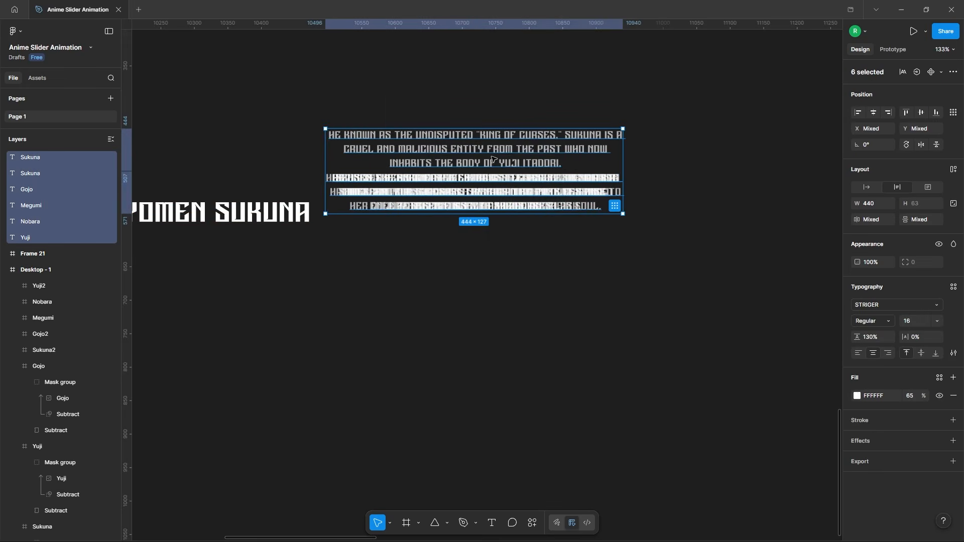
Frame the six selected descriptions, shorten the frame to 444 × 64 and clip its content.
{"action": "right_click", "coordinate": [493, 156]}
{"action": "left_click", "coordinate": [497, 275]}
{"action": "left_click_drag", "start_coordinate": [498, 216], "coordinate": [502, 171]}
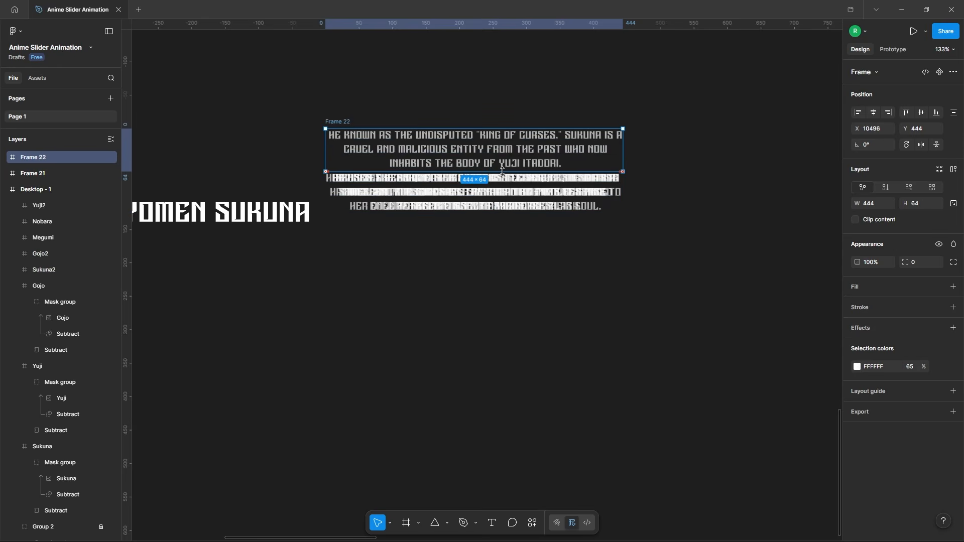
{"action": "left_click", "coordinate": [854, 219]}
{"action": "left_click", "coordinate": [639, 234]}
Move the names frame below the desktop frame, place the descriptions frame beneath it and align both on their horizontal centres.
{"action": "scroll", "coordinate": [586, 256], "scroll_direction": "down", "scroll_amount": 3}
{"action": "scroll", "coordinate": [586, 256], "scroll_direction": "down", "scroll_amount": 5}
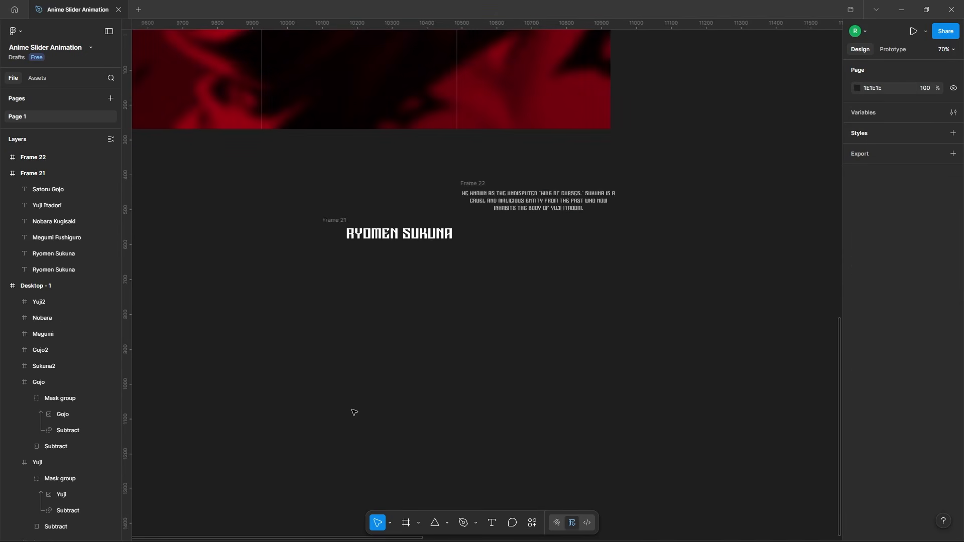
{"action": "scroll", "coordinate": [390, 334], "scroll_direction": "up", "scroll_amount": 2}
{"action": "left_click_drag", "start_coordinate": [429, 386], "coordinate": [381, 356]}
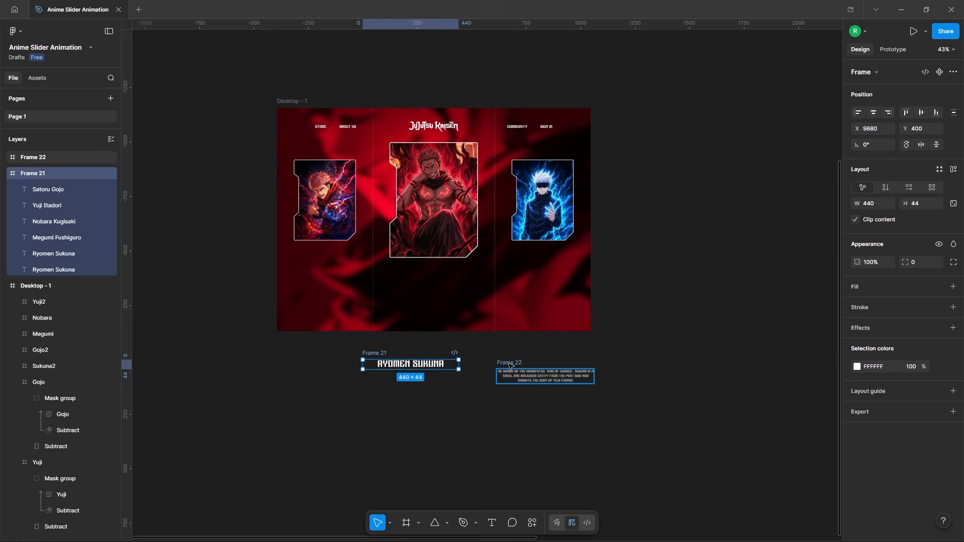
{"action": "left_click_drag", "start_coordinate": [509, 364], "coordinate": [373, 376]}
{"action": "scroll", "coordinate": [372, 377], "scroll_direction": "up", "scroll_amount": 2}
{"action": "left_click_drag", "start_coordinate": [339, 327], "coordinate": [533, 426]}
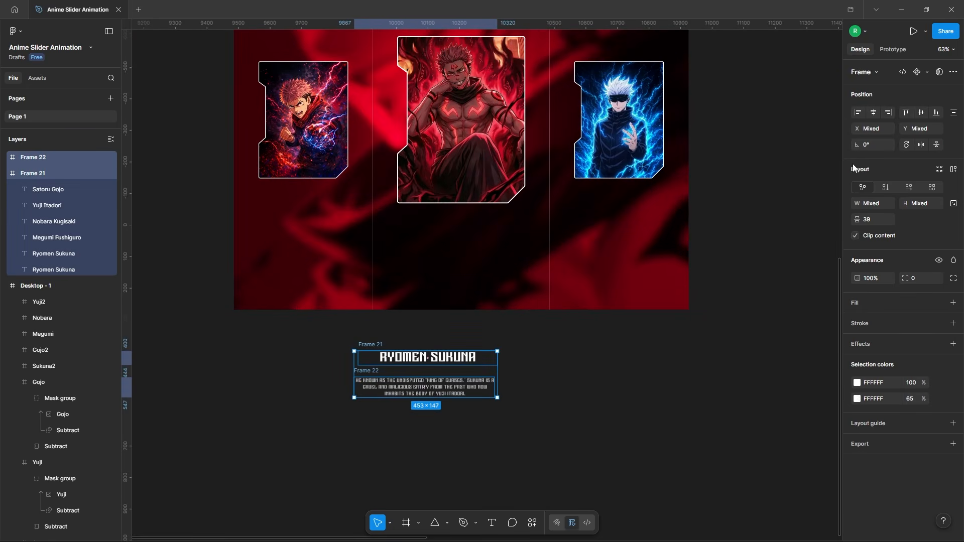
{"action": "left_click", "coordinate": [874, 113]}
Add auto layout around the names and descriptions frames with a vertical gap of 16.
{"action": "right_click", "coordinate": [468, 372]}
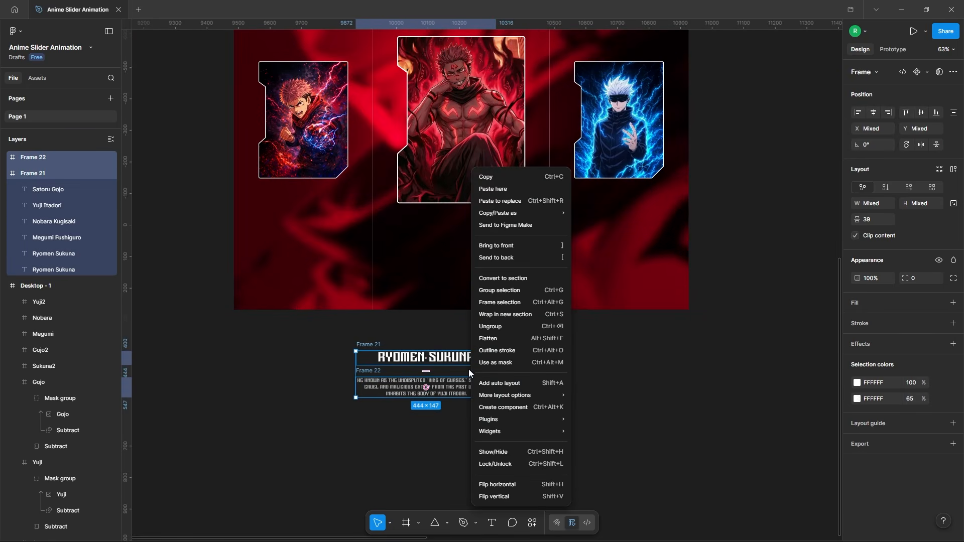
{"action": "left_click", "coordinate": [511, 386]}
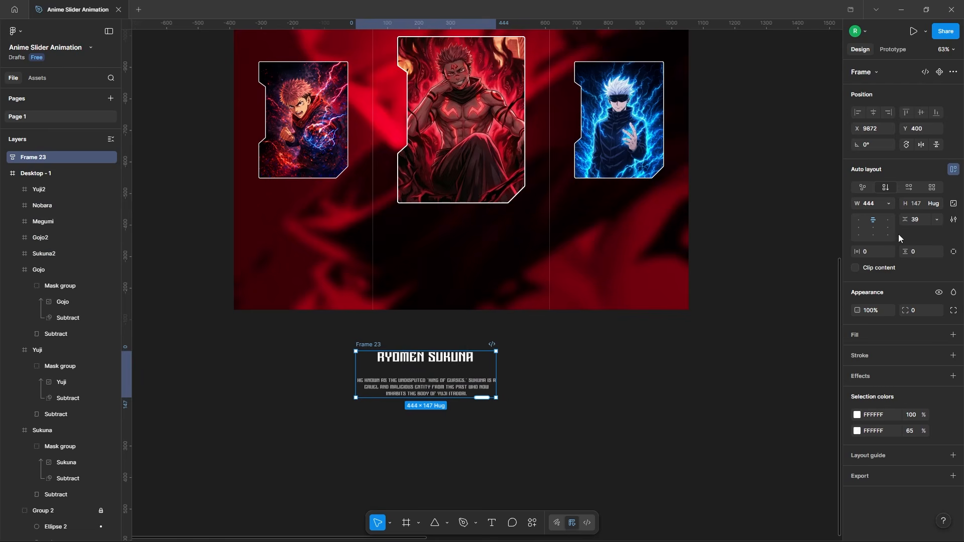
{"action": "left_click", "coordinate": [904, 216]}
{"action": "type", "text": "1"}
{"action": "key", "text": "Return"}
{"action": "left_click", "coordinate": [589, 420]}
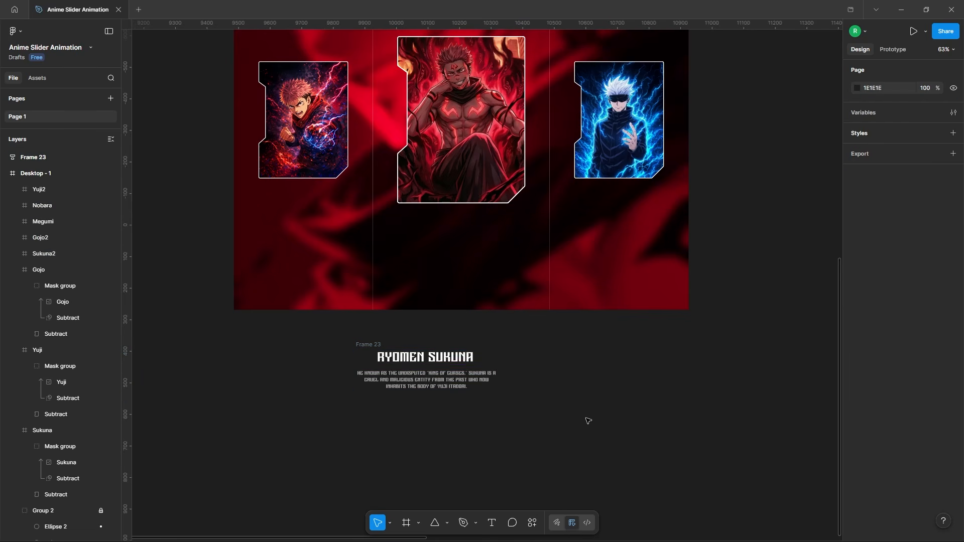
Move the auto layout text frame into Desktop - 1, centre it horizontally and raise it to just below the Sukuna card.
{"action": "left_click_drag", "start_coordinate": [370, 360], "coordinate": [461, 129]}
{"action": "left_click", "coordinate": [873, 113]}
{"action": "scroll", "coordinate": [374, 162], "scroll_direction": "up", "scroll_amount": 3}
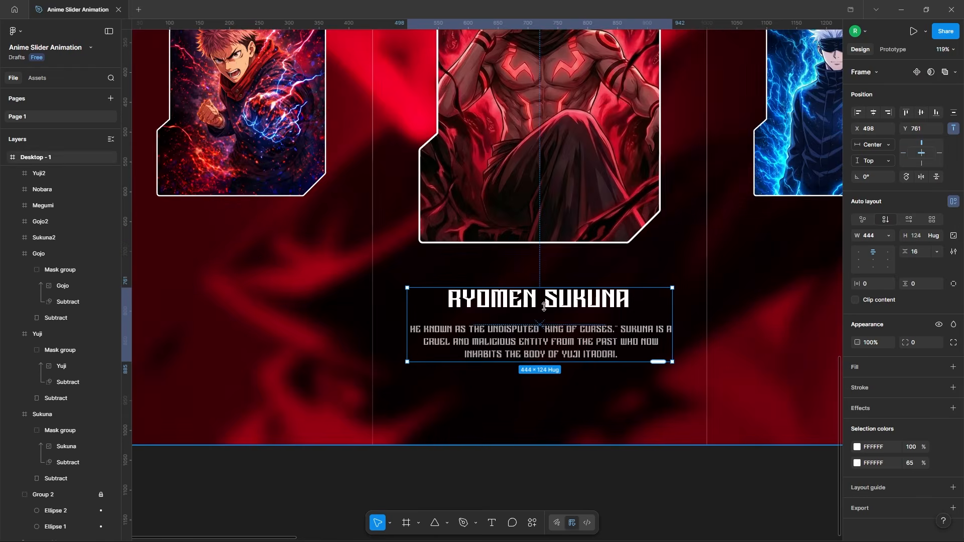
{"action": "scroll", "coordinate": [448, 312], "scroll_direction": "down", "scroll_amount": 3}
{"action": "scroll", "coordinate": [448, 313], "scroll_direction": "up", "scroll_amount": 4}
{"action": "left_click_drag", "start_coordinate": [432, 298], "coordinate": [432, 276]}
{"action": "key", "text": "alt"}
{"action": "left_click", "coordinate": [523, 456]}
Draw a rectangle on the empty canvas beside the desktop frame and set its size to 128 × 43.
{"action": "scroll", "coordinate": [523, 456], "scroll_direction": "down", "scroll_amount": 5}
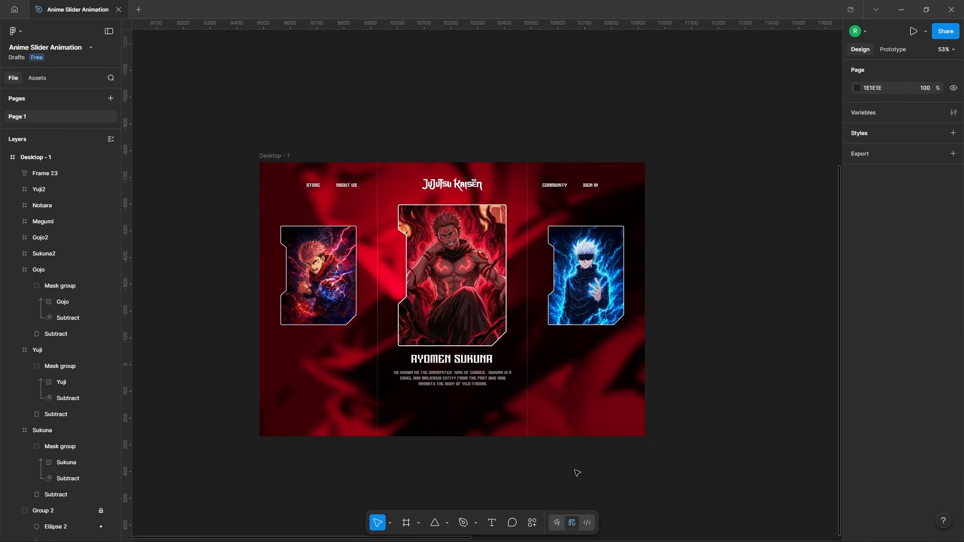
{"action": "scroll", "coordinate": [419, 314], "scroll_direction": "right", "scroll_amount": 10}
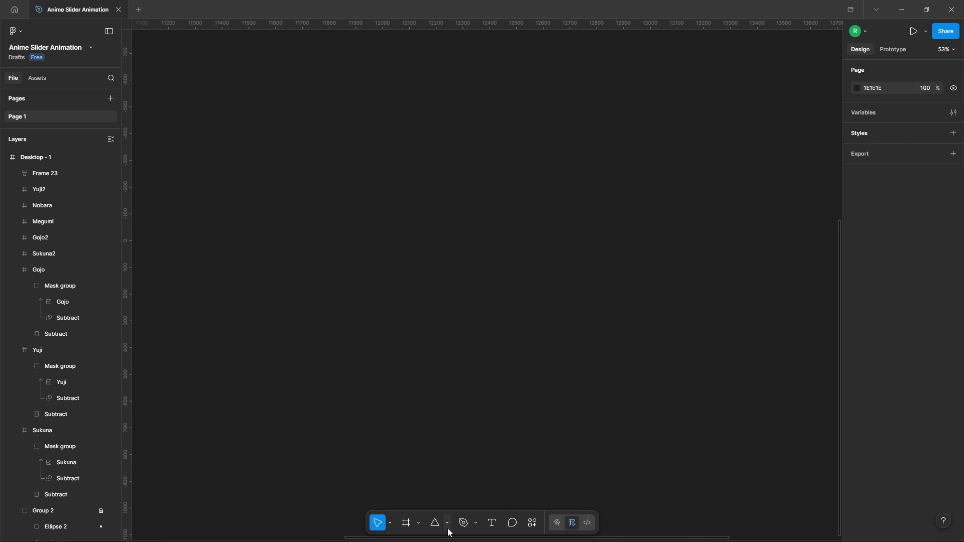
{"action": "left_click", "coordinate": [448, 525]}
{"action": "left_click", "coordinate": [472, 432]}
{"action": "left_click_drag", "start_coordinate": [342, 232], "coordinate": [414, 267]}
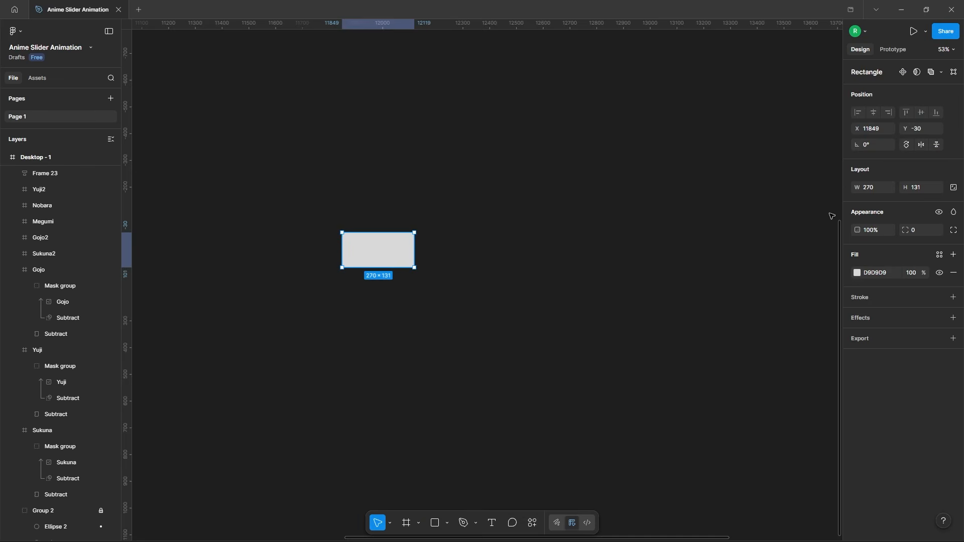
{"action": "type", "text": "128"}
{"action": "key", "text": "Return"}
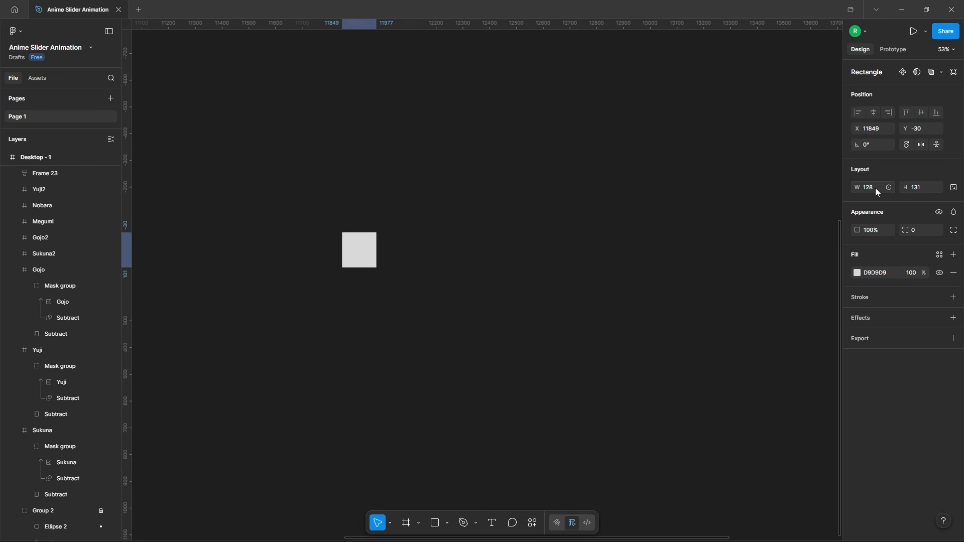
{"action": "left_click", "coordinate": [924, 189]}
{"action": "type", "text": "43"}
{"action": "key", "text": "Return"}
Draw a triangle beside the rectangle, resize it to 36 × 22 and rotate it to -135°.
{"action": "key", "text": "shift+2"}
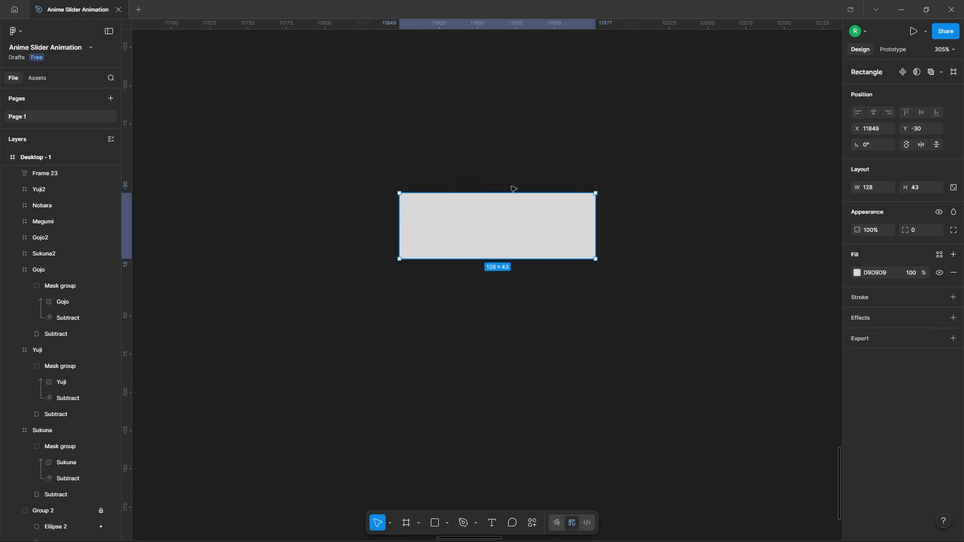
{"action": "left_click", "coordinate": [445, 522]}
{"action": "left_click", "coordinate": [481, 477]}
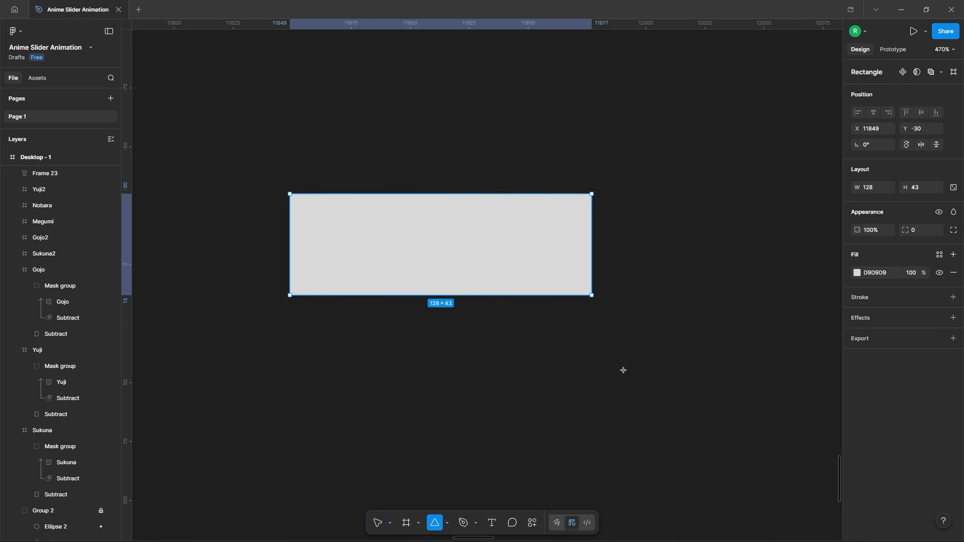
{"action": "left_click_drag", "start_coordinate": [622, 260], "coordinate": [691, 327]}
{"action": "left_click_drag", "start_coordinate": [692, 292], "coordinate": [708, 292]}
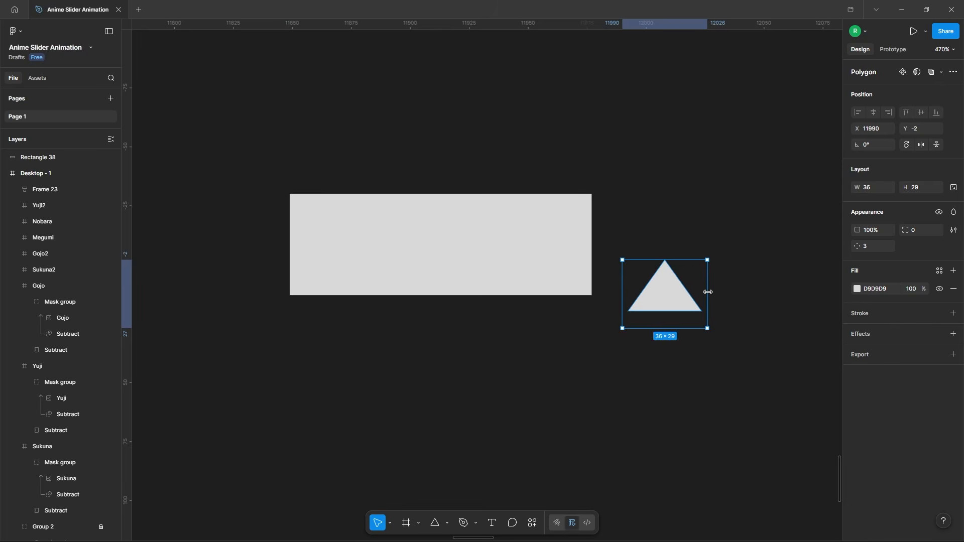
{"action": "left_click_drag", "start_coordinate": [686, 326], "coordinate": [705, 311]}
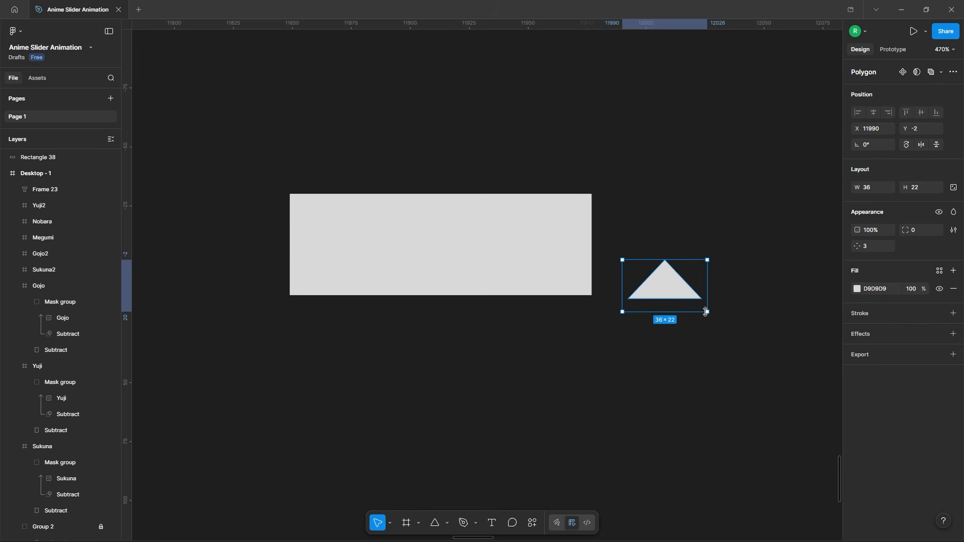
{"action": "left_click_drag", "start_coordinate": [711, 254], "coordinate": [654, 352]}
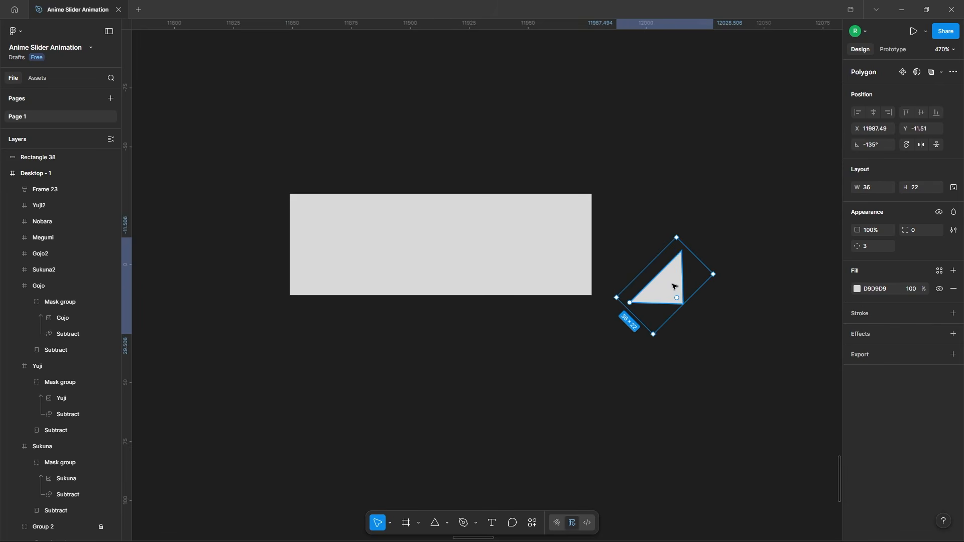
Place the triangle over the rectangle's lower-right corner and put a duplicate above its upper-left corner.
{"action": "left_click_drag", "start_coordinate": [673, 286], "coordinate": [275, 122]}
{"action": "scroll", "coordinate": [610, 293], "scroll_direction": "up", "scroll_amount": 2}
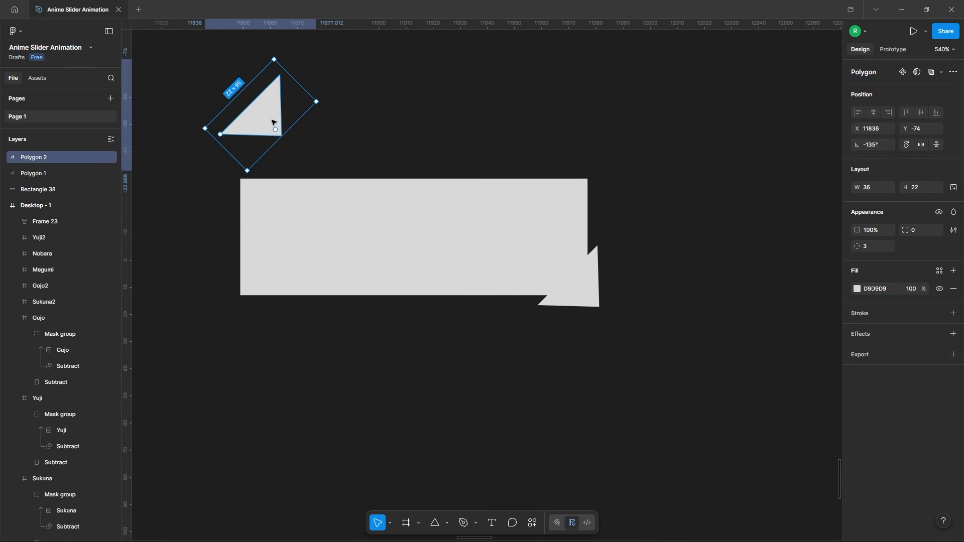
Flip the spare triangle above the rectangle and place it over the rectangle's upper-left corner.
{"action": "right_click", "coordinate": [275, 123]}
{"action": "left_click", "coordinate": [302, 400]}
{"action": "left_click_drag", "start_coordinate": [245, 54], "coordinate": [337, 91]}
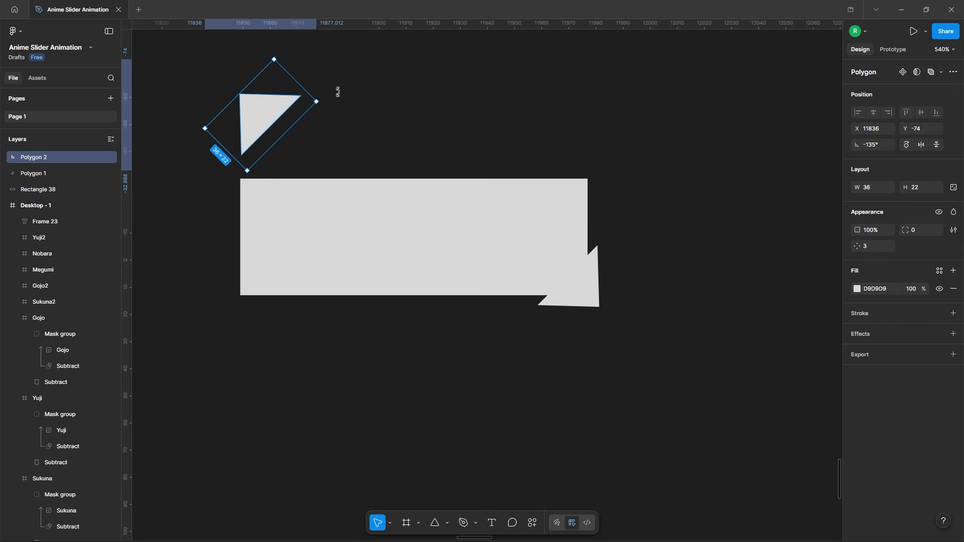
{"action": "left_click_drag", "start_coordinate": [283, 109], "coordinate": [271, 183]}
{"action": "left_click", "coordinate": [393, 154]}
Subtract both corner triangles from the wide rectangle to leave a bar with two cut corners.
{"action": "left_click_drag", "start_coordinate": [210, 124], "coordinate": [694, 374]}
{"action": "left_click", "coordinate": [941, 73]}
{"action": "left_click", "coordinate": [903, 104]}
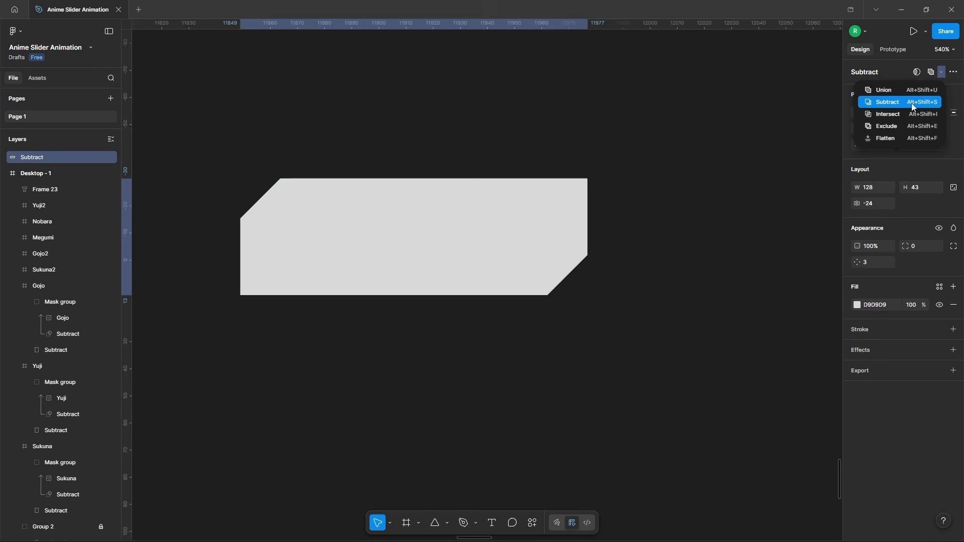
{"action": "left_click", "coordinate": [635, 150]}
Flatten the subtracted bar into a single vector path.
{"action": "left_click", "coordinate": [362, 285]}
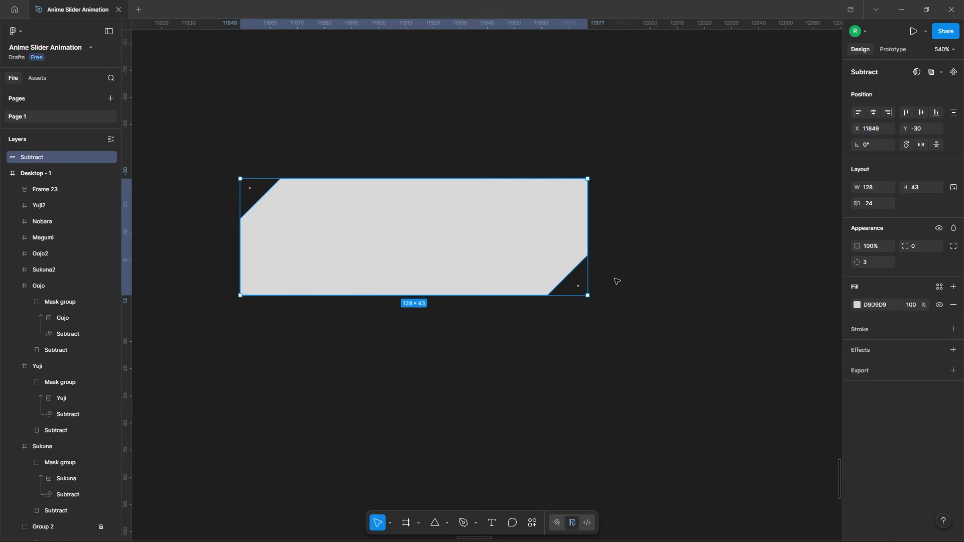
{"action": "right_click", "coordinate": [469, 256]}
{"action": "left_click", "coordinate": [500, 350]}
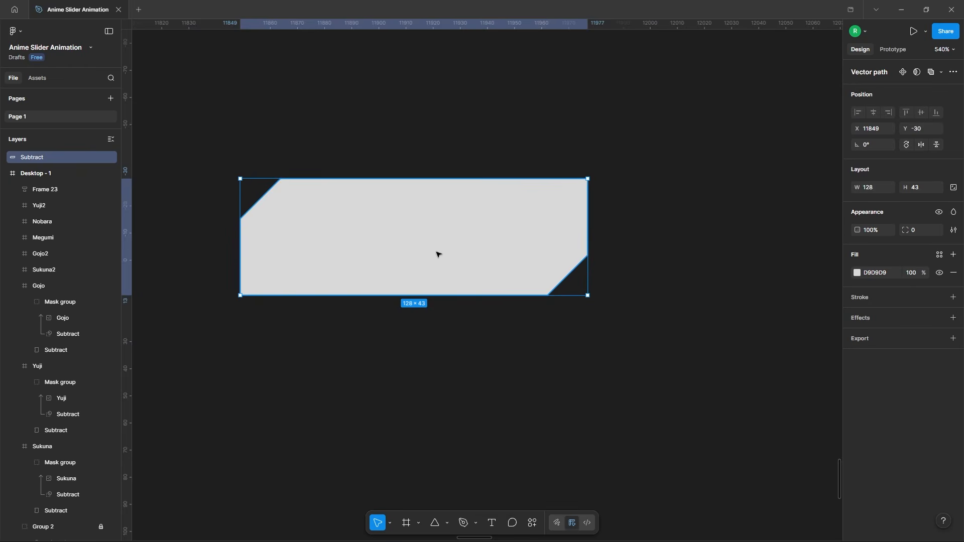
{"action": "left_click", "coordinate": [415, 166]}
{"action": "left_click", "coordinate": [434, 246]}
{"action": "left_click", "coordinate": [311, 148]}
Draw a square beside the cut-corner bar and set it to 64 × 64 with its aspect ratio locked.
{"action": "scroll", "coordinate": [531, 338], "scroll_direction": "right", "scroll_amount": 3}
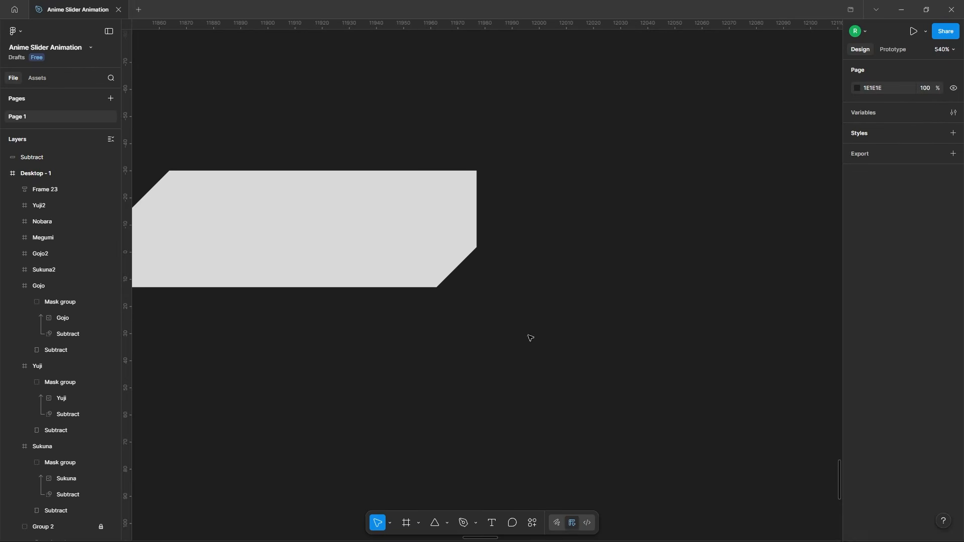
{"action": "left_click", "coordinate": [447, 523]}
{"action": "left_click", "coordinate": [484, 429]}
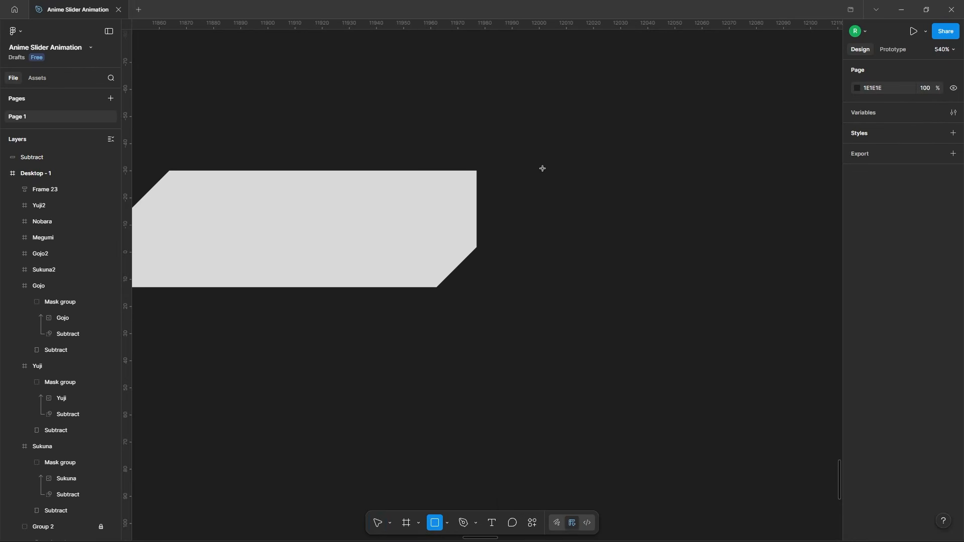
{"action": "left_click_drag", "start_coordinate": [542, 171], "coordinate": [642, 271]}
{"action": "left_click", "coordinate": [871, 188]}
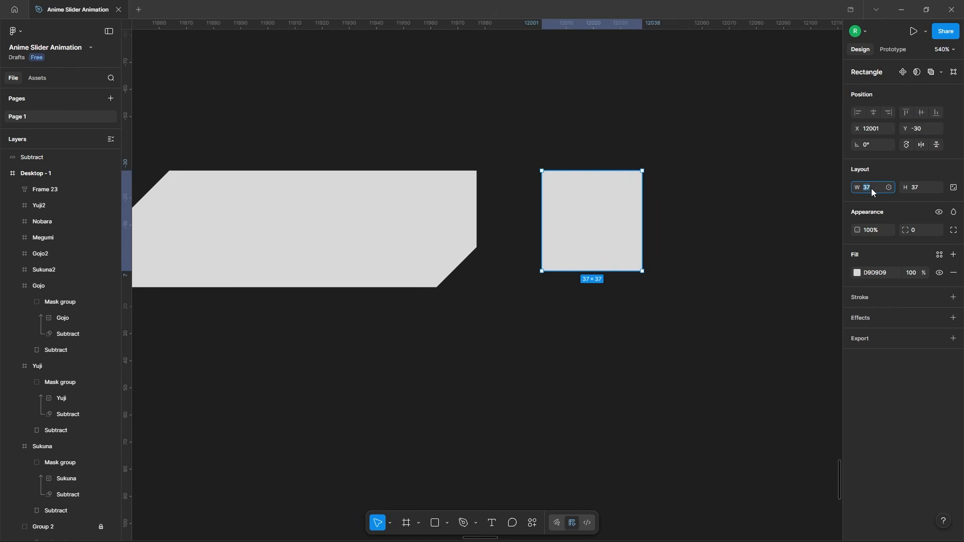
{"action": "left_click", "coordinate": [954, 189]}
{"action": "type", "text": "64"}
{"action": "key", "text": "Return"}
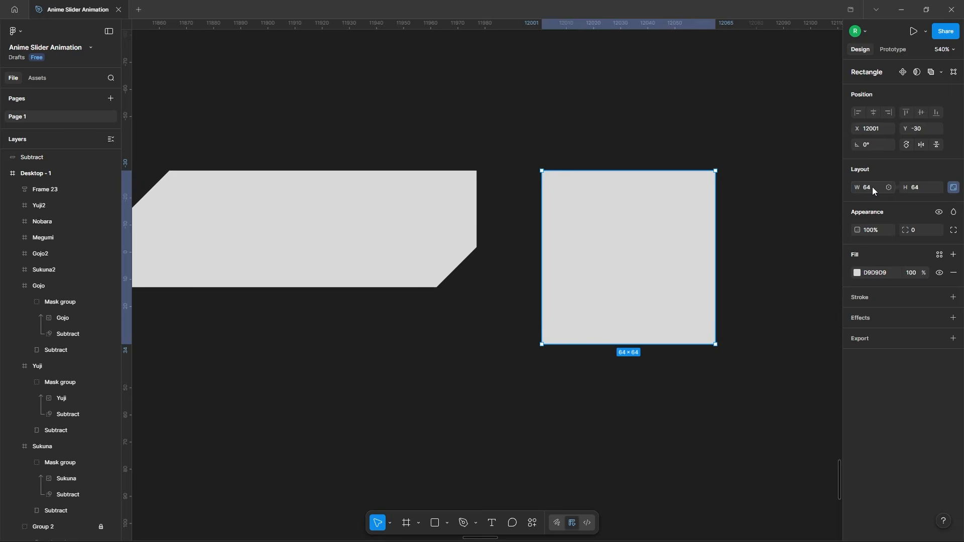
Draw a triangle about 37 × 22 over the square's lower-right corner and place a copy of it above the square.
{"action": "left_click", "coordinate": [751, 248]}
{"action": "left_click", "coordinate": [447, 523]}
{"action": "left_click", "coordinate": [474, 478]}
{"action": "mouse_move", "coordinate": [514, 94]}
{"action": "left_mouse_down"}
{"action": "mouse_move", "coordinate": [615, 155]}
{"action": "mouse_move", "coordinate": [793, 299]}
{"action": "mouse_move", "coordinate": [811, 285]}
{"action": "mouse_move", "coordinate": [814, 361]}
{"action": "mouse_move", "coordinate": [743, 382]}
{"action": "left_mouse_up"}
{"action": "left_click_drag", "start_coordinate": [792, 321], "coordinate": [724, 90]}
Flip and rotate the copied triangle, and position it over the square's upper-left corner.
{"action": "right_click", "coordinate": [653, 91]}
{"action": "left_click", "coordinate": [751, 374]}
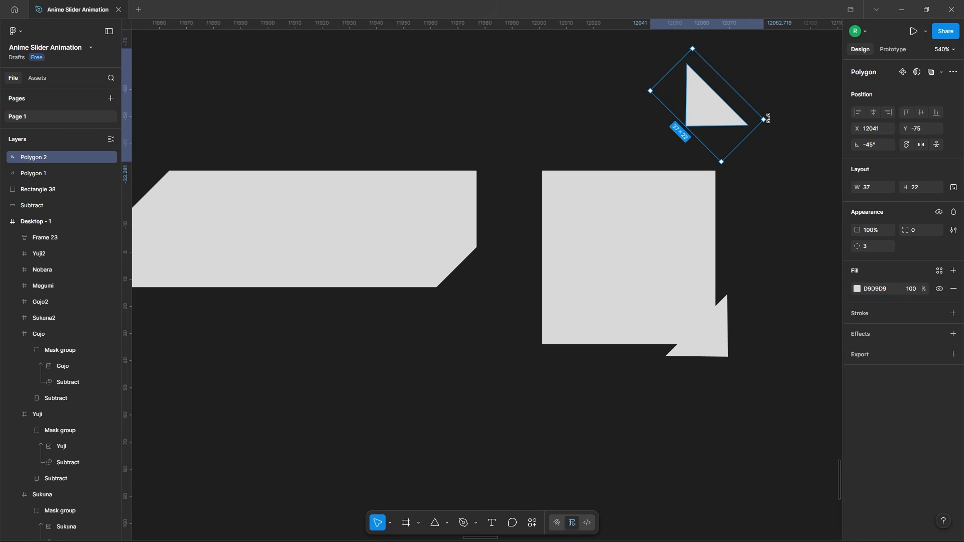
{"action": "left_click_drag", "start_coordinate": [768, 118], "coordinate": [674, 165]}
{"action": "left_click_drag", "start_coordinate": [729, 102], "coordinate": [570, 156]}
{"action": "left_click", "coordinate": [622, 163]}
{"action": "left_click_drag", "start_coordinate": [635, 154], "coordinate": [565, 166]}
{"action": "left_click", "coordinate": [573, 151]}
Subtract both corner triangles from the 64 × 64 square.
{"action": "left_click", "coordinate": [514, 110]}
{"action": "left_click_drag", "start_coordinate": [514, 110], "coordinate": [735, 364]}
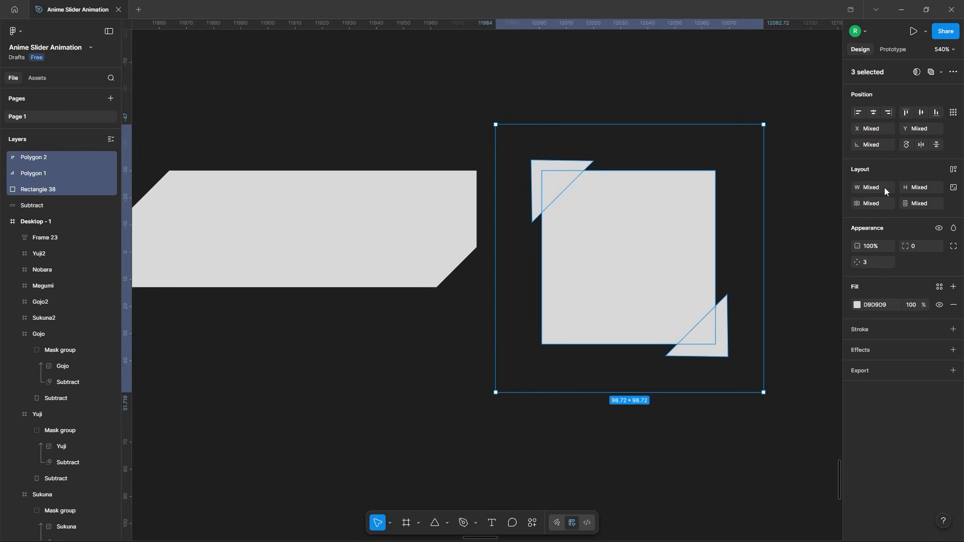
{"action": "left_click", "coordinate": [940, 71]}
{"action": "left_click", "coordinate": [907, 103]}
Change the cut-corner square's fill to white.
{"action": "left_click", "coordinate": [672, 252]}
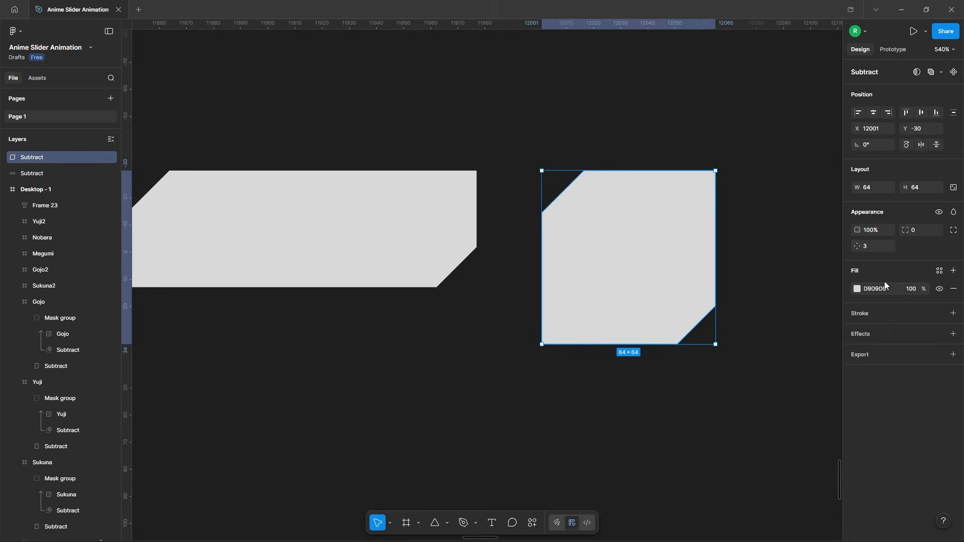
{"action": "left_click", "coordinate": [857, 289]}
{"action": "left_click_drag", "start_coordinate": [794, 369], "coordinate": [662, 103]}
{"action": "left_click", "coordinate": [647, 146]}
Change the cut-corner bar's fill to white (FFFFFF).
{"action": "scroll", "coordinate": [668, 136], "scroll_direction": "down", "scroll_amount": 3}
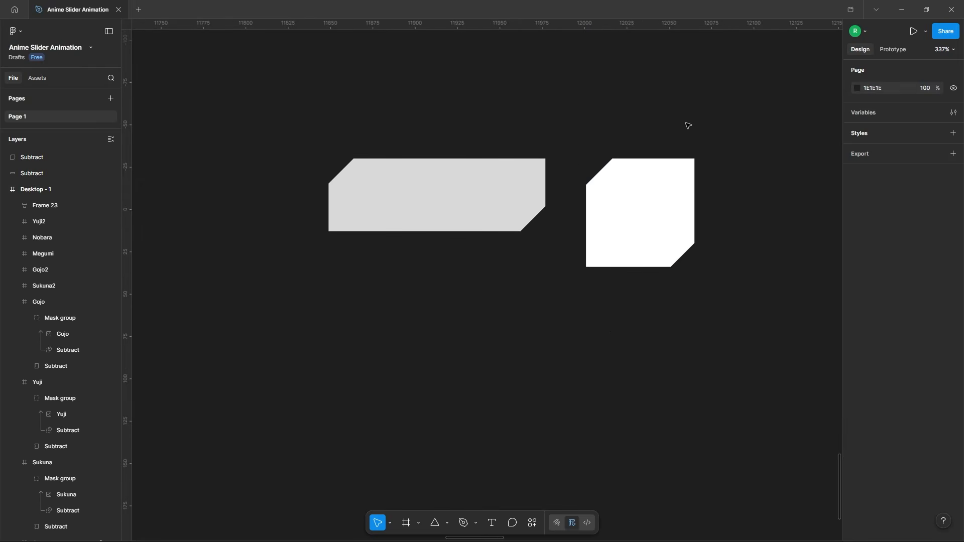
{"action": "key", "text": "Tab"}
{"action": "left_click", "coordinate": [857, 272]}
{"action": "left_click_drag", "start_coordinate": [734, 314], "coordinate": [673, 271]}
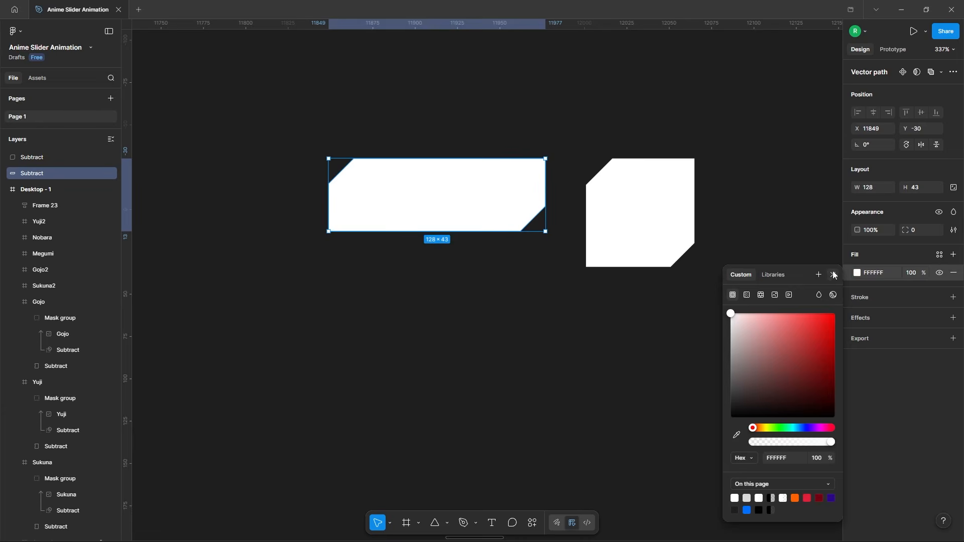
Add the text Explore below the bar at font size 16, with vertical trim tightening its box to the letters.
{"action": "left_click", "coordinate": [504, 335]}
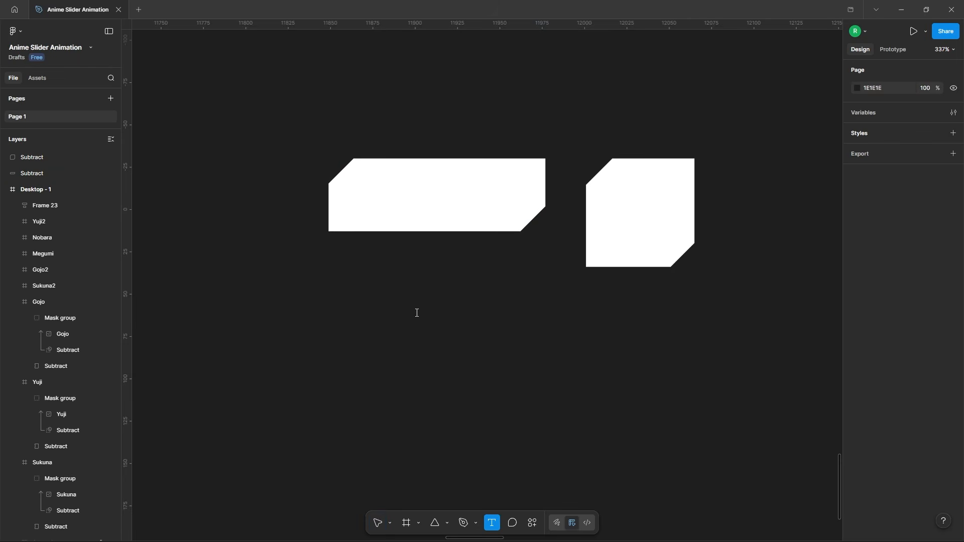
{"action": "key", "text": "ctrl+v"}
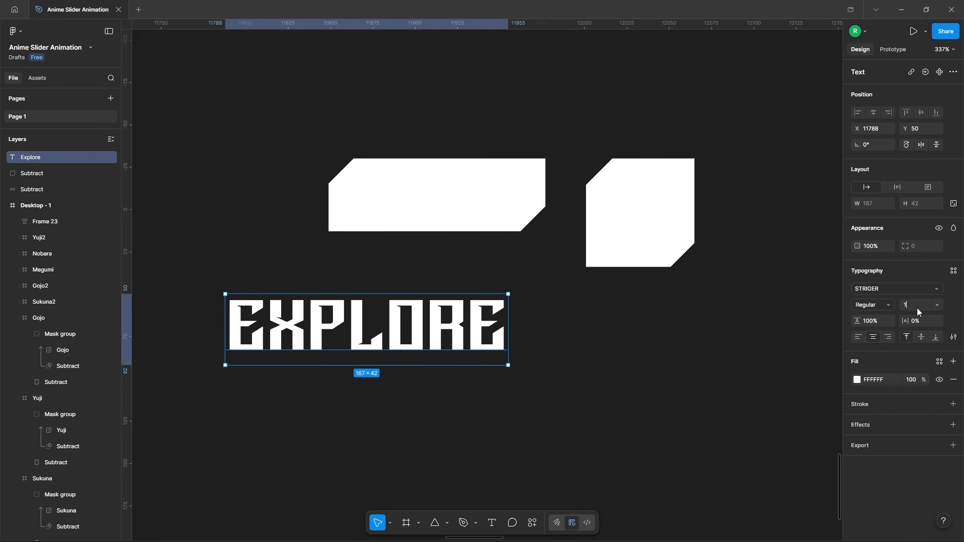
{"action": "type", "text": "6"}
{"action": "key", "text": "Return"}
{"action": "left_click", "coordinate": [953, 337]}
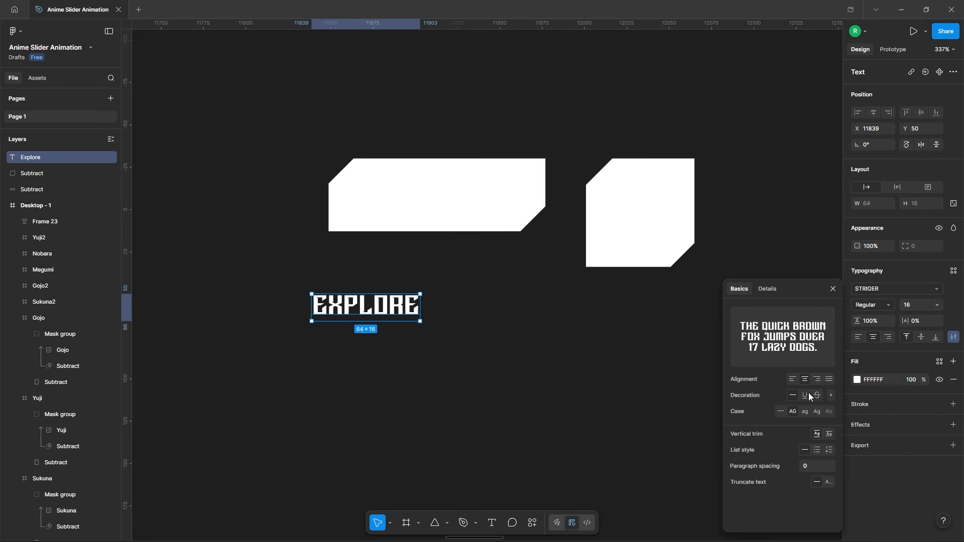
{"action": "left_click", "coordinate": [383, 285]}
{"action": "left_click", "coordinate": [374, 304]}
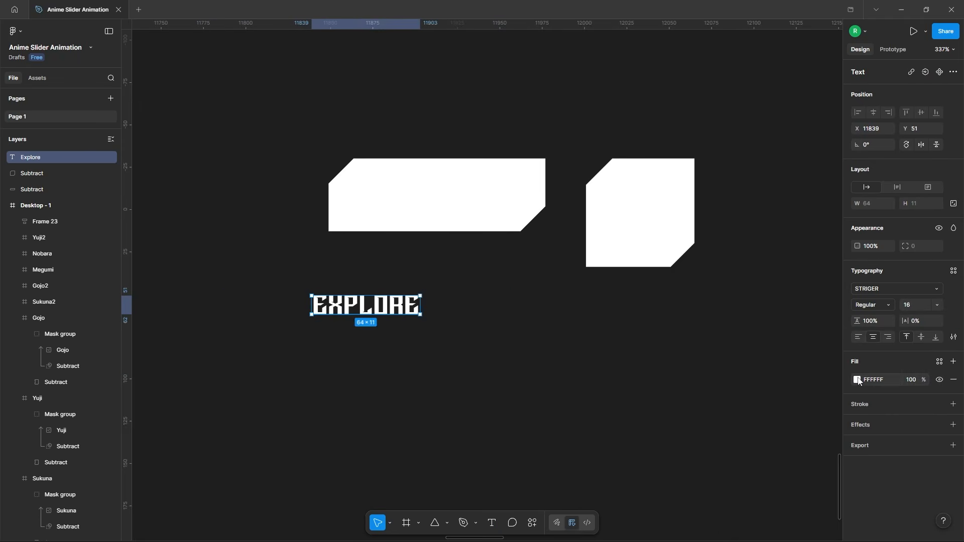
Set the Explore text's fill to black (000000) and move it to the centre of the white bar.
{"action": "left_click", "coordinate": [857, 379]}
{"action": "left_click_drag", "start_coordinate": [767, 399], "coordinate": [701, 452]}
{"action": "left_click", "coordinate": [347, 291]}
{"action": "left_click_drag", "start_coordinate": [351, 304], "coordinate": [422, 194]}
Group the Explore text with the white bar behind it.
{"action": "left_click_drag", "start_coordinate": [316, 108], "coordinate": [550, 251]}
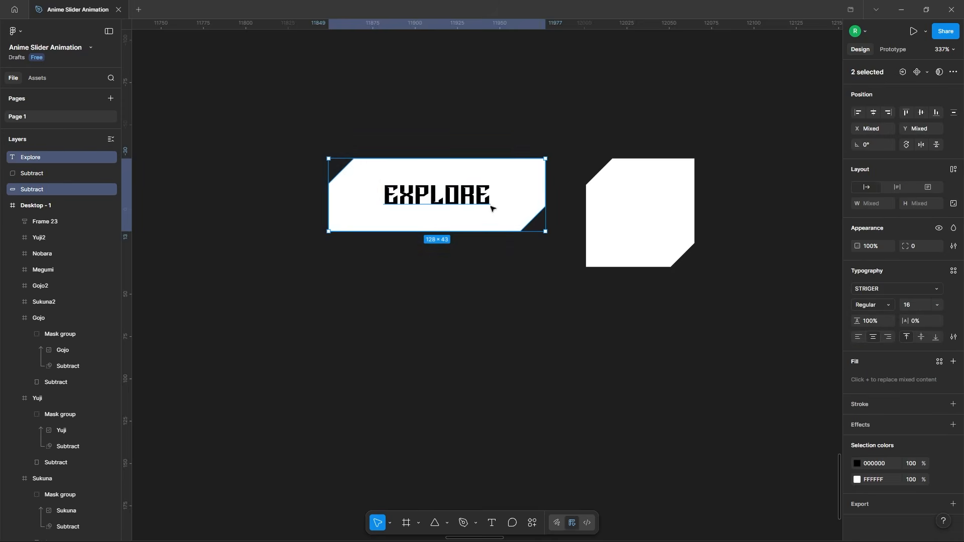
{"action": "right_click", "coordinate": [492, 205]}
{"action": "left_click", "coordinate": [524, 302]}
{"action": "left_click", "coordinate": [684, 406]}
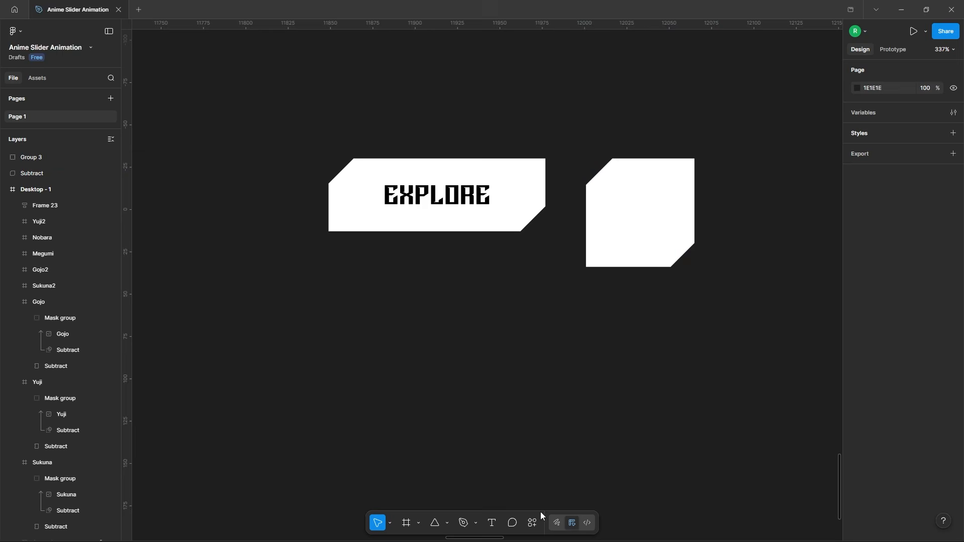
Find icons for "left" with the Open icon plugin and insert the solid left-pointing triangle from Mono Icons.
{"action": "left_click", "coordinate": [532, 523]}
{"action": "left_click", "coordinate": [422, 405]}
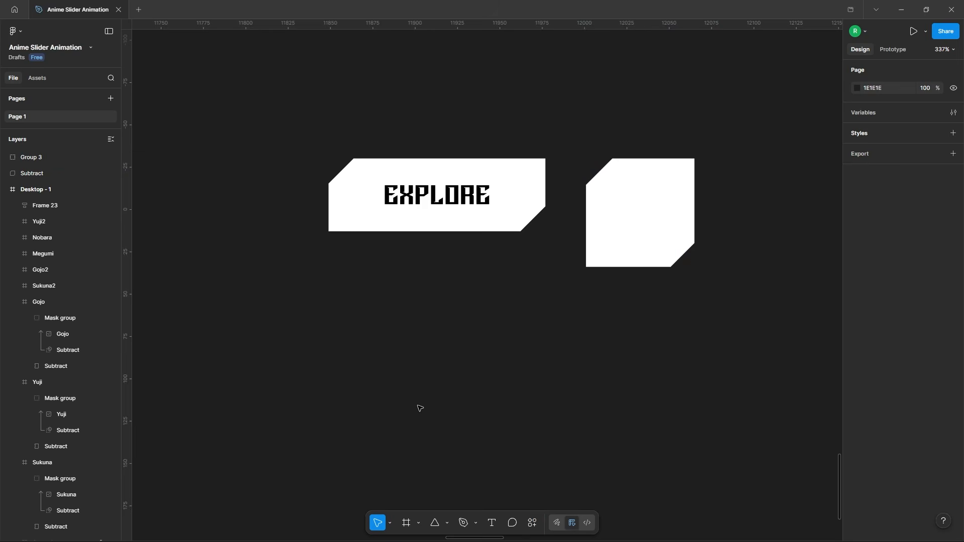
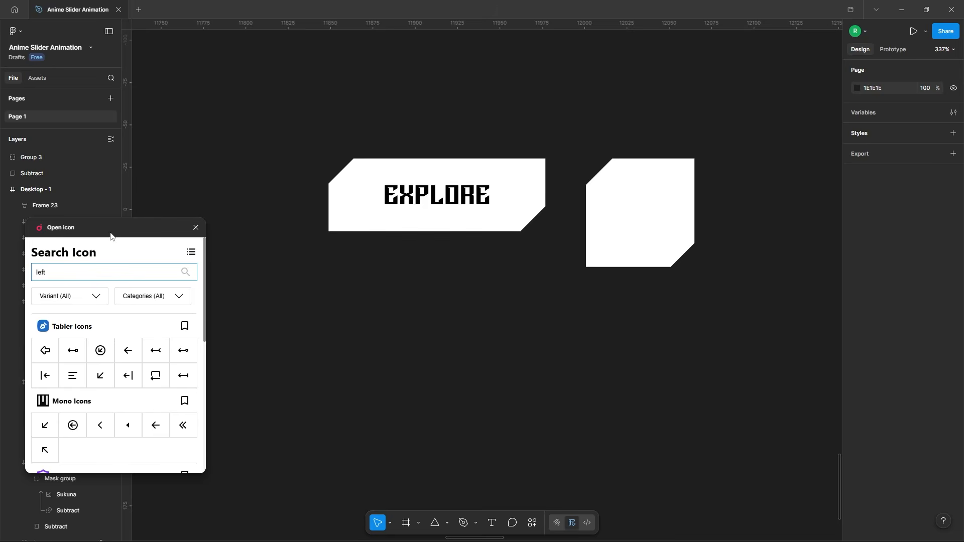
{"action": "left_click_drag", "start_coordinate": [110, 234], "coordinate": [161, 102]}
{"action": "left_click", "coordinate": [176, 297]}
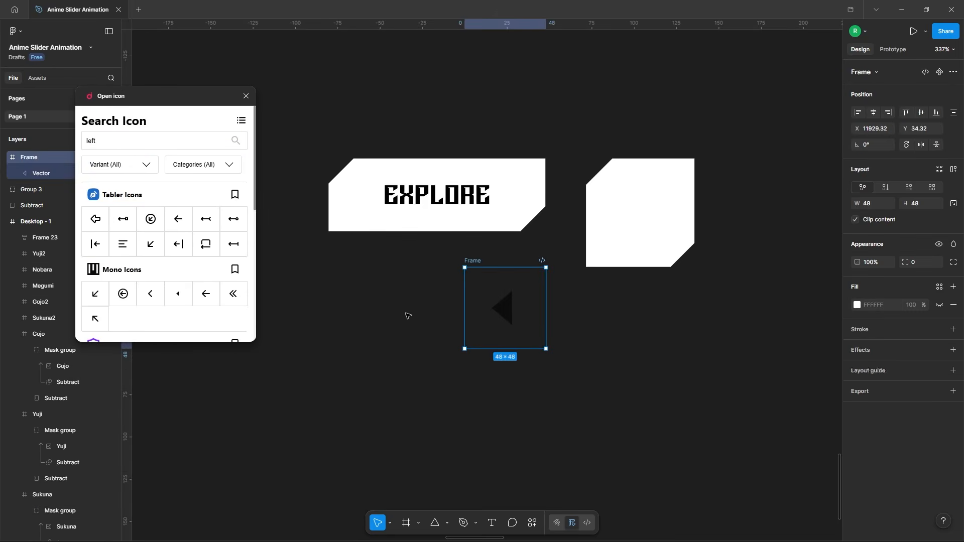
{"action": "left_click", "coordinate": [246, 96]}
Recolour the left-pointing triangle icon to white (FFFFFF).
{"action": "left_click", "coordinate": [856, 389]}
{"action": "left_click_drag", "start_coordinate": [787, 393], "coordinate": [732, 323]}
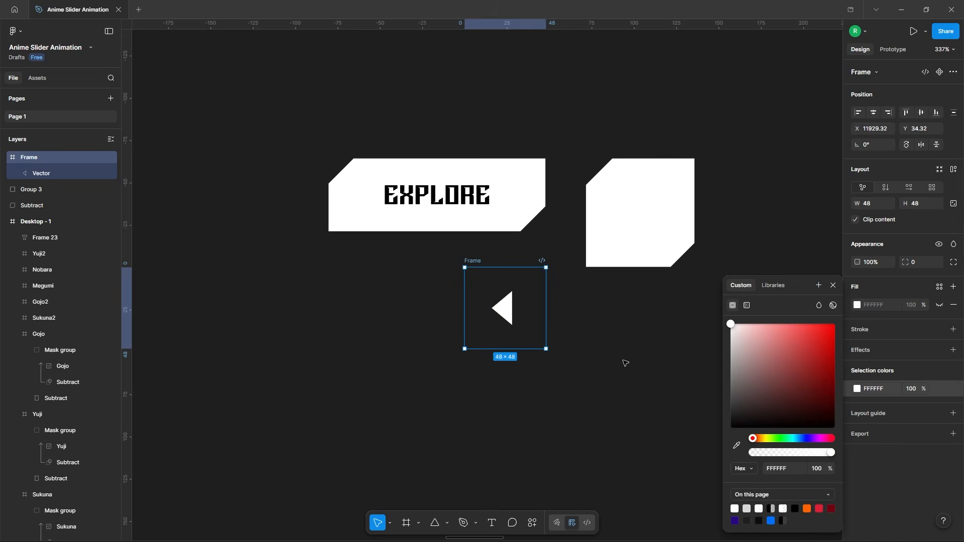
{"action": "left_click", "coordinate": [624, 364]}
Flatten the subtracted cut-corner square into a single vector path.
{"action": "left_click", "coordinate": [666, 197]}
{"action": "right_click", "coordinate": [666, 197]}
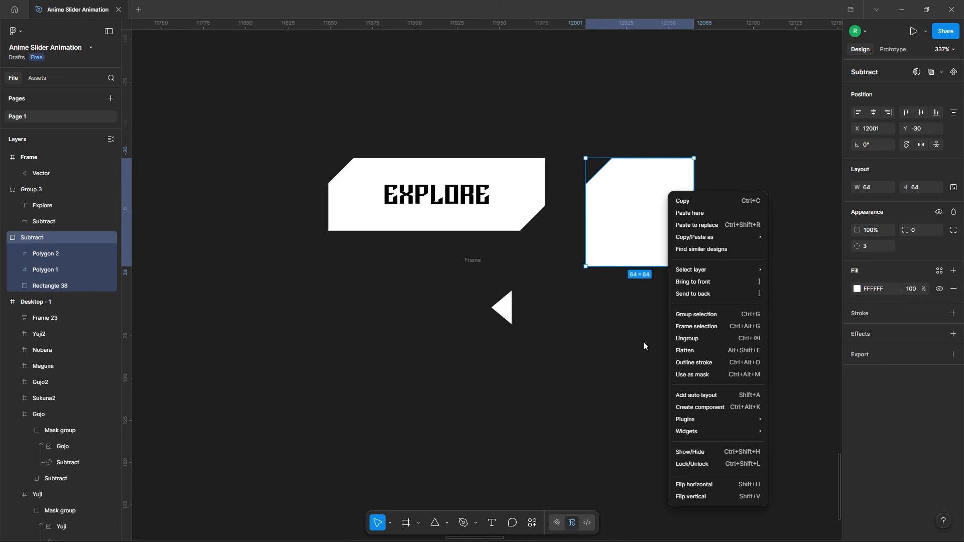
{"action": "left_click", "coordinate": [694, 351]}
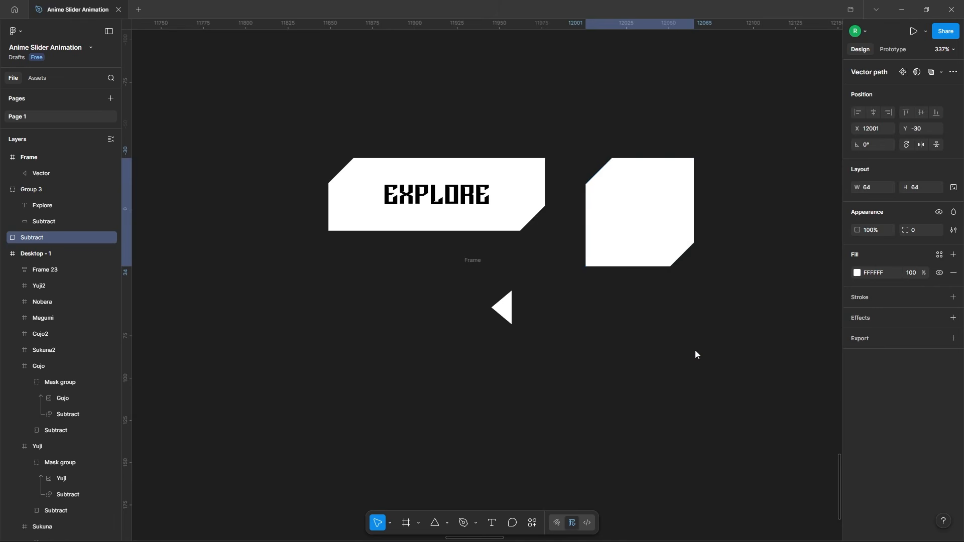
{"action": "left_click", "coordinate": [649, 316]}
Add an inside stroke to the cut-corner square and colour it white (FFFFFF).
{"action": "left_click", "coordinate": [638, 248]}
{"action": "left_click", "coordinate": [953, 297]}
{"action": "left_click", "coordinate": [857, 315]}
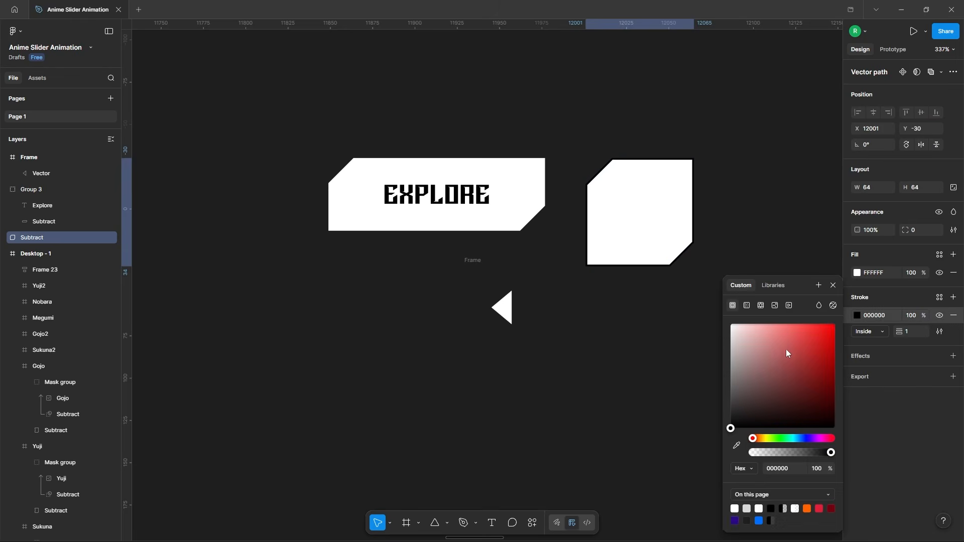
{"action": "left_click_drag", "start_coordinate": [785, 349], "coordinate": [690, 300]}
{"action": "left_click", "coordinate": [833, 286]}
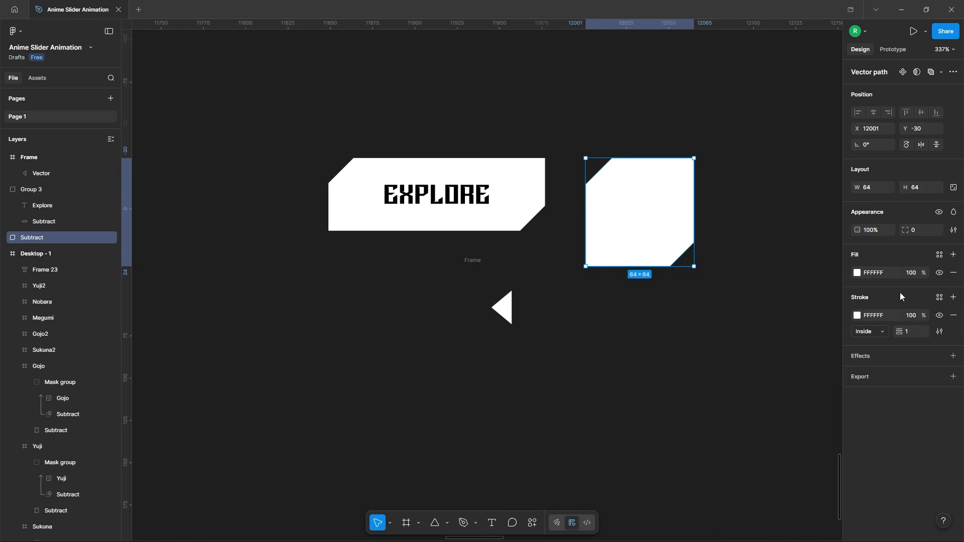
Set the cut-corner square's fill to 050505 at 10% opacity and its stroke weight to 1.5.
{"action": "left_click", "coordinate": [857, 273]}
{"action": "left_click_drag", "start_coordinate": [778, 328], "coordinate": [730, 416]}
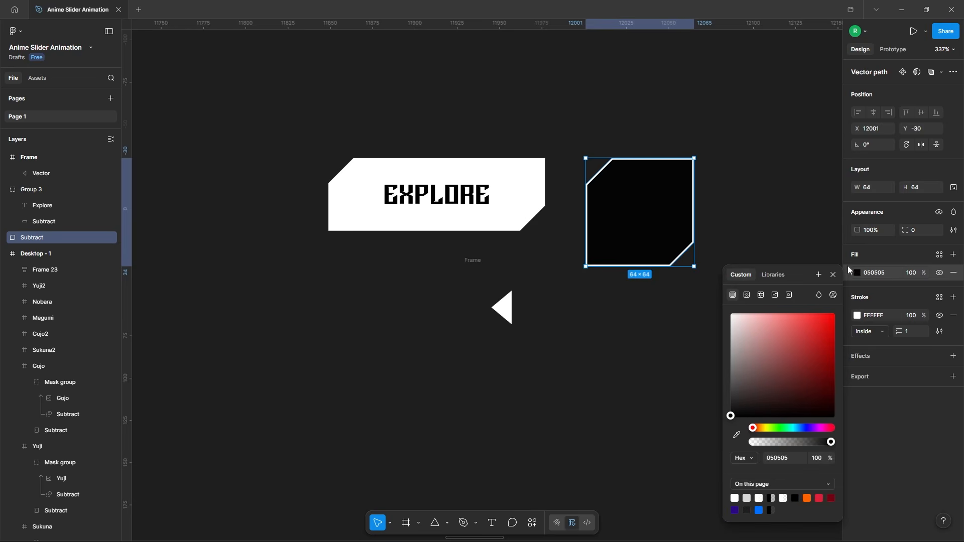
{"action": "left_click", "coordinate": [833, 275]}
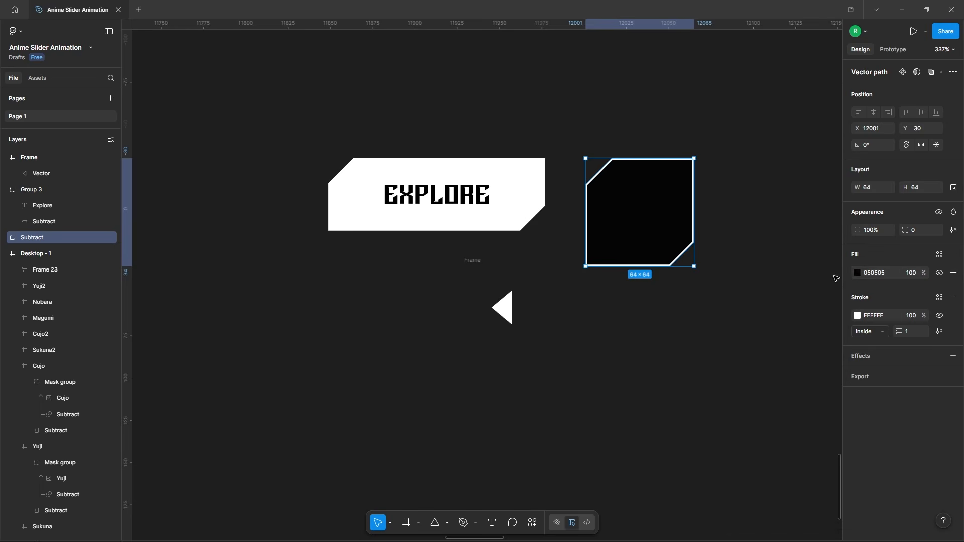
{"action": "left_click", "coordinate": [916, 271]}
{"action": "type", "text": "10"}
{"action": "key", "text": "Return"}
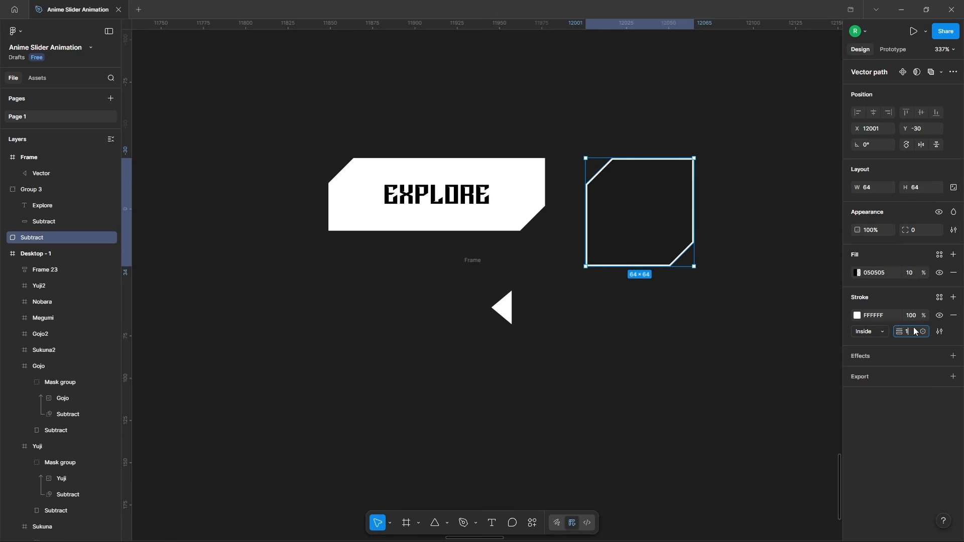
{"action": "left_click", "coordinate": [779, 322]}
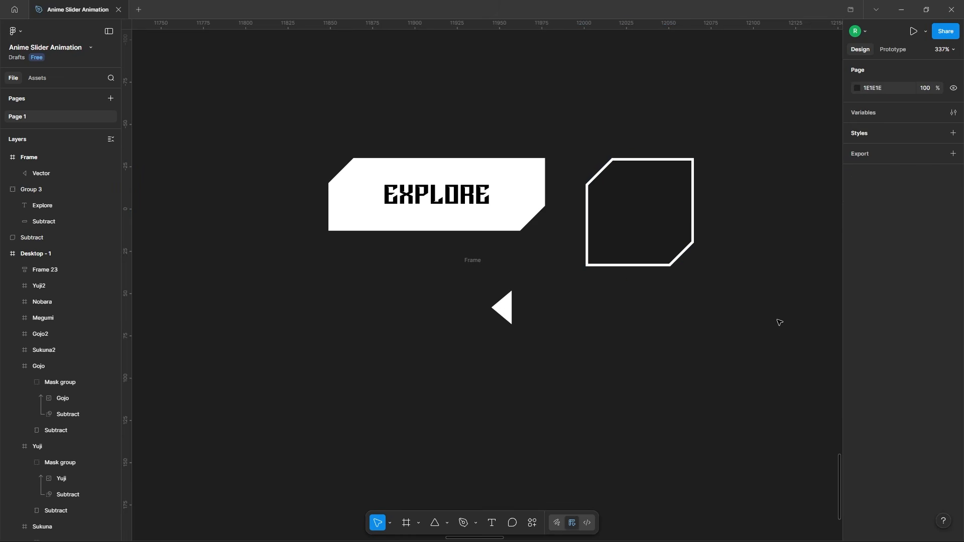
Move the triangle icon's frame to the centre of the outlined square and group the two.
{"action": "left_click_drag", "start_coordinate": [478, 261], "coordinate": [612, 166]}
{"action": "left_click_drag", "start_coordinate": [577, 122], "coordinate": [702, 304]}
{"action": "right_click", "coordinate": [681, 172]}
{"action": "left_click", "coordinate": [708, 284]}
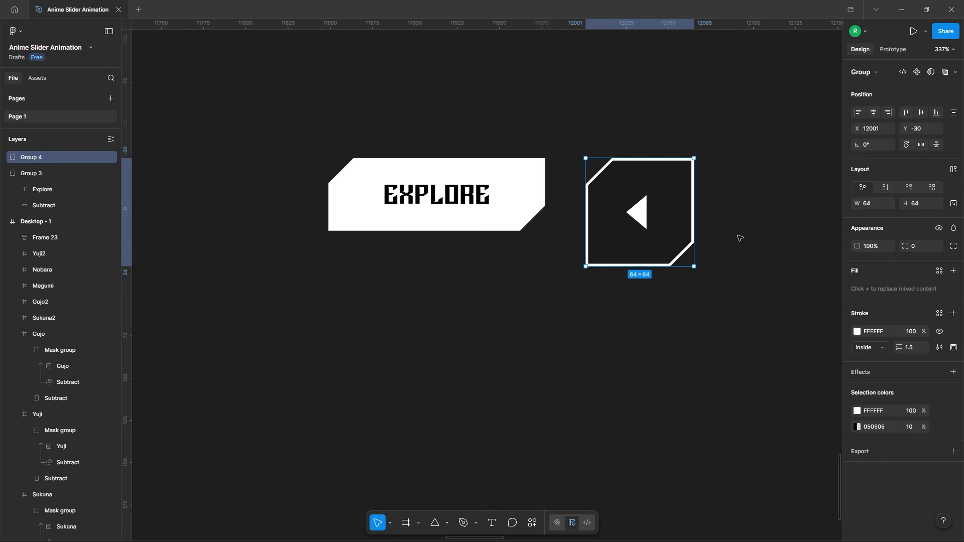
{"action": "left_click", "coordinate": [738, 237]}
Add a background blur effect of 25 to the arrow button's cut-corner square.
{"action": "double_click", "coordinate": [674, 183]}
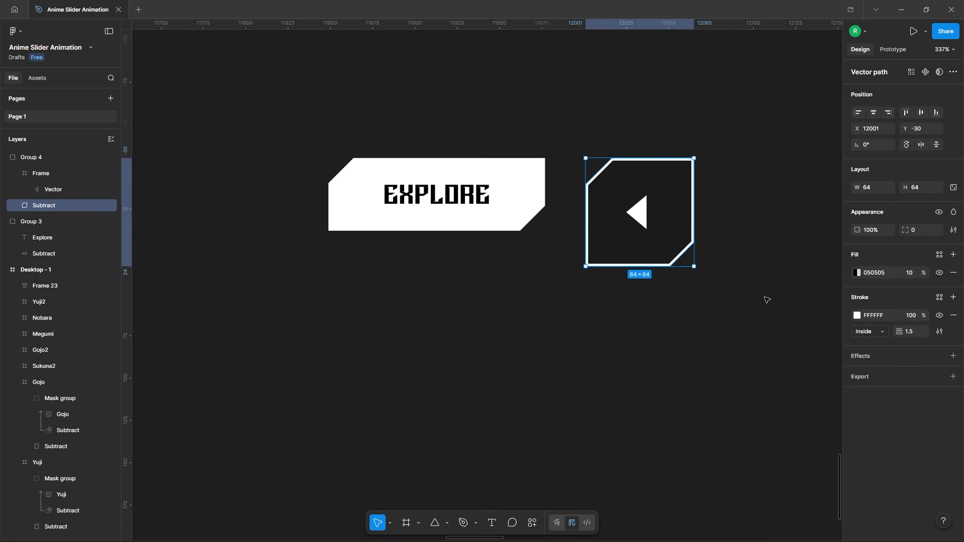
{"action": "left_click", "coordinate": [870, 355]}
{"action": "left_click", "coordinate": [769, 377]}
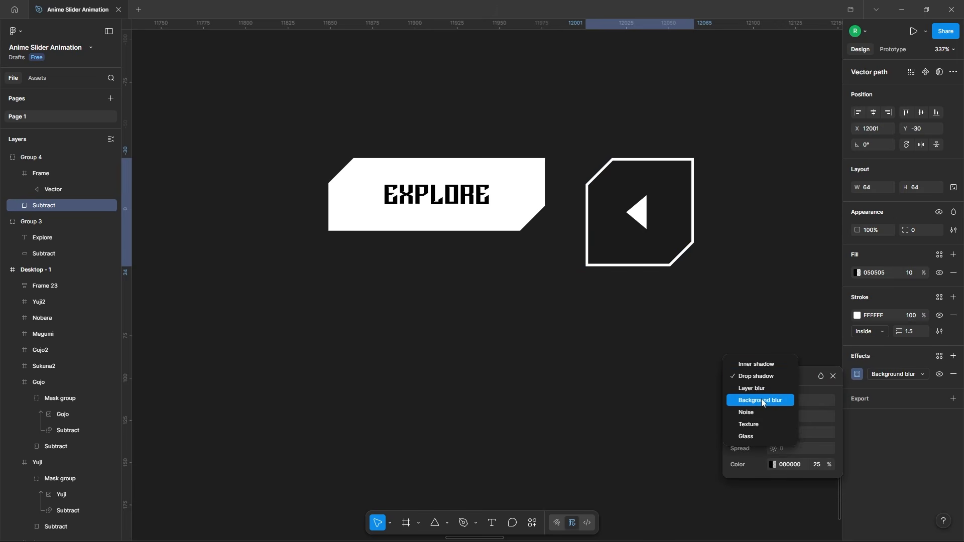
{"action": "left_click", "coordinate": [761, 400]}
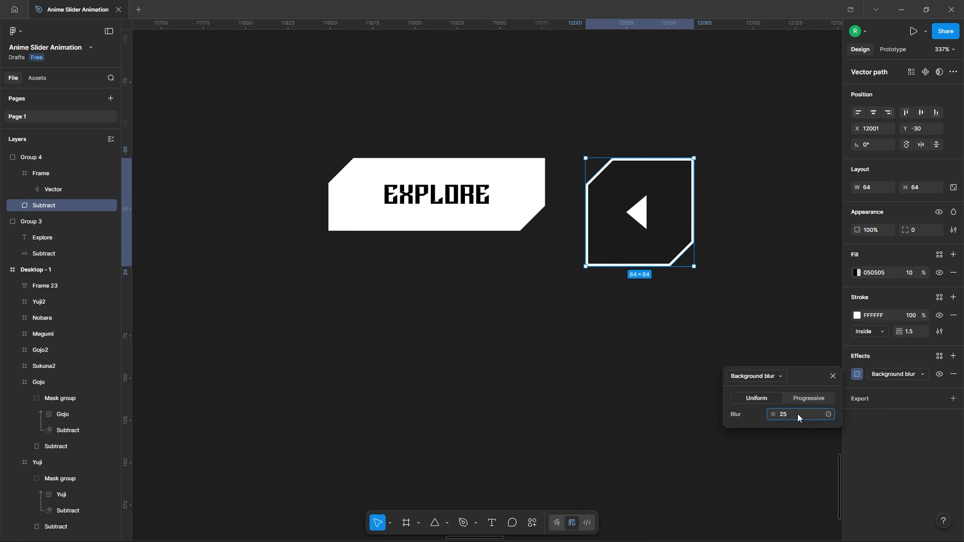
{"action": "left_click", "coordinate": [774, 244]}
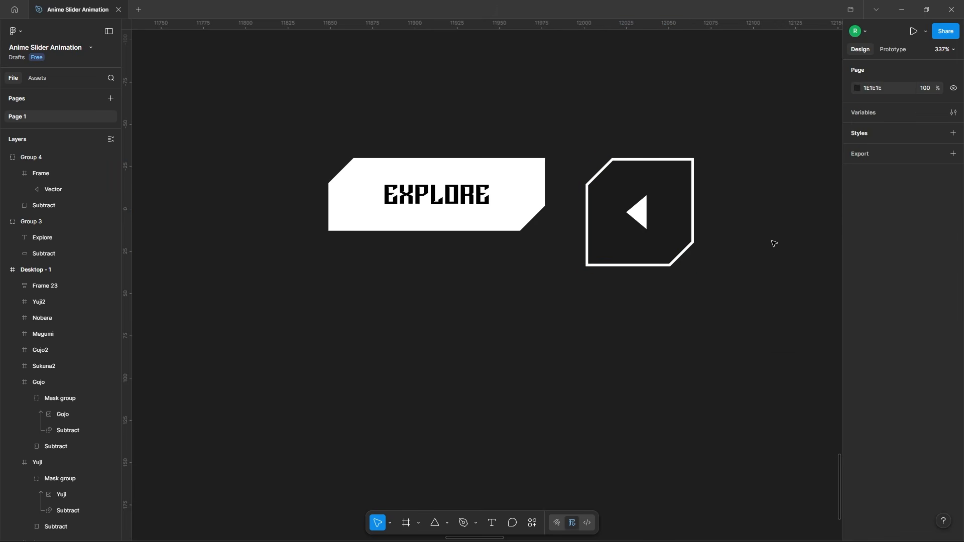
Move the Explore button and arrow button groups together into the Desktop - 1 frame, below the Sukuna description.
{"action": "left_click", "coordinate": [673, 219]}
{"action": "left_click", "coordinate": [502, 204]}
{"action": "scroll", "coordinate": [654, 195], "scroll_direction": "down", "scroll_amount": 1}
{"action": "left_click", "coordinate": [673, 196], "text": "shift"}
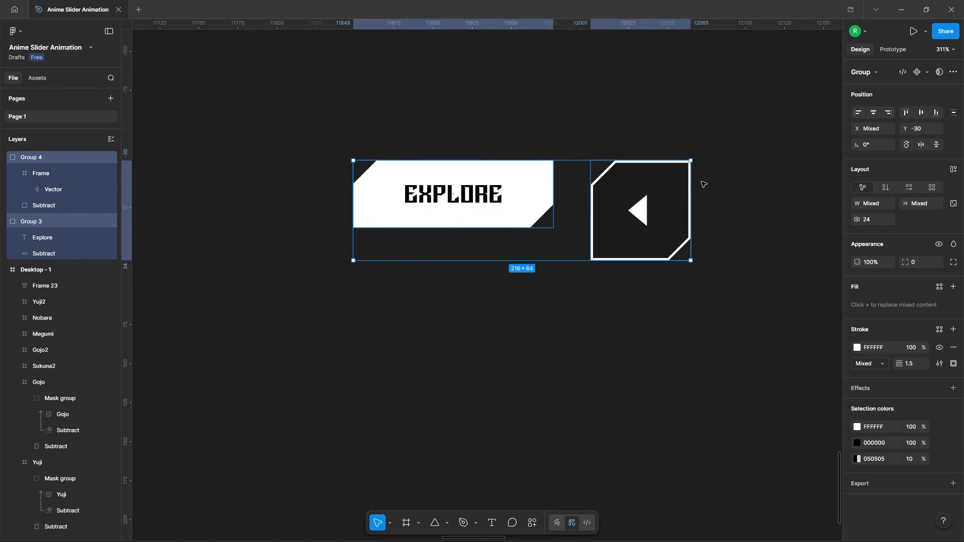
{"action": "scroll", "coordinate": [702, 184], "scroll_direction": "down", "scroll_amount": 6}
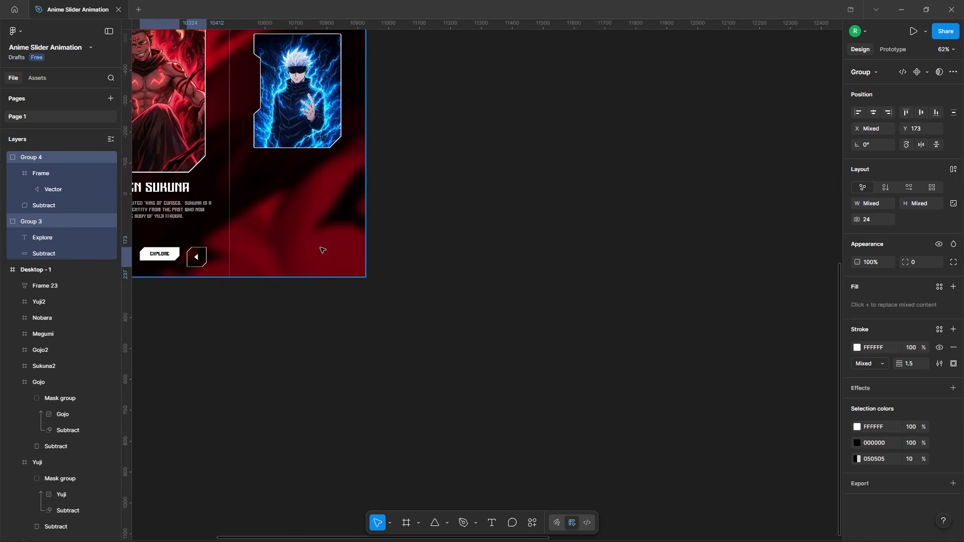
{"action": "left_click", "coordinate": [585, 303]}
{"action": "scroll", "coordinate": [585, 303], "scroll_direction": "up", "scroll_amount": 5}
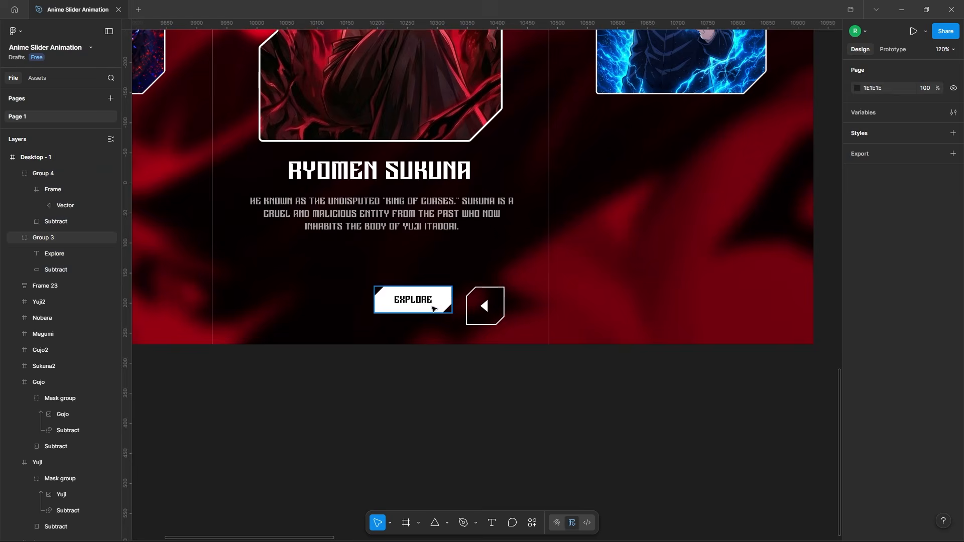
Place the Explore button directly below the Sukuna text block and align the two by their horizontal centres.
{"action": "left_click_drag", "start_coordinate": [432, 309], "coordinate": [389, 264]}
{"action": "left_click", "coordinate": [392, 219]}
{"action": "left_click", "coordinate": [393, 256], "text": "shift"}
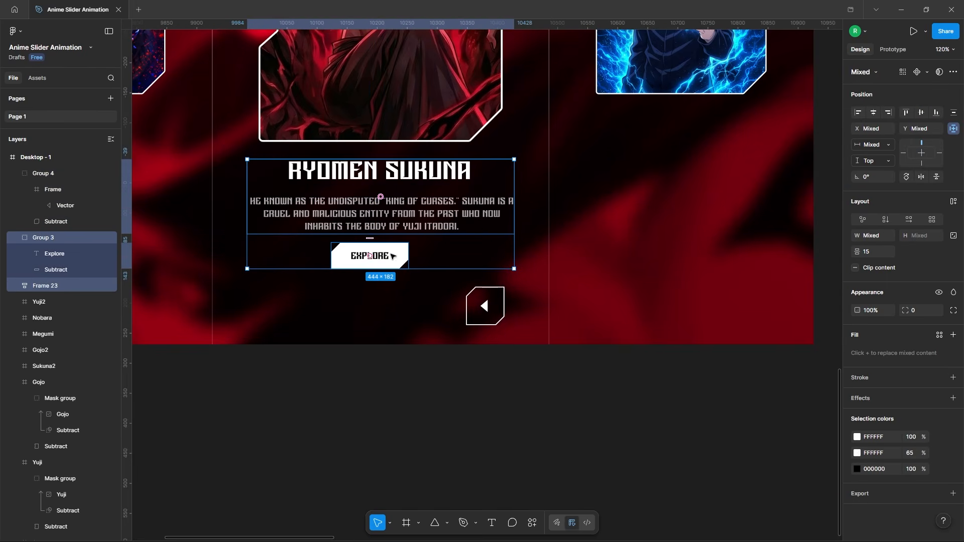
{"action": "left_click", "coordinate": [874, 112]}
Wrap the Sukuna text block and Explore button in a vertical auto layout with a gap of 32.
{"action": "right_click", "coordinate": [415, 194]}
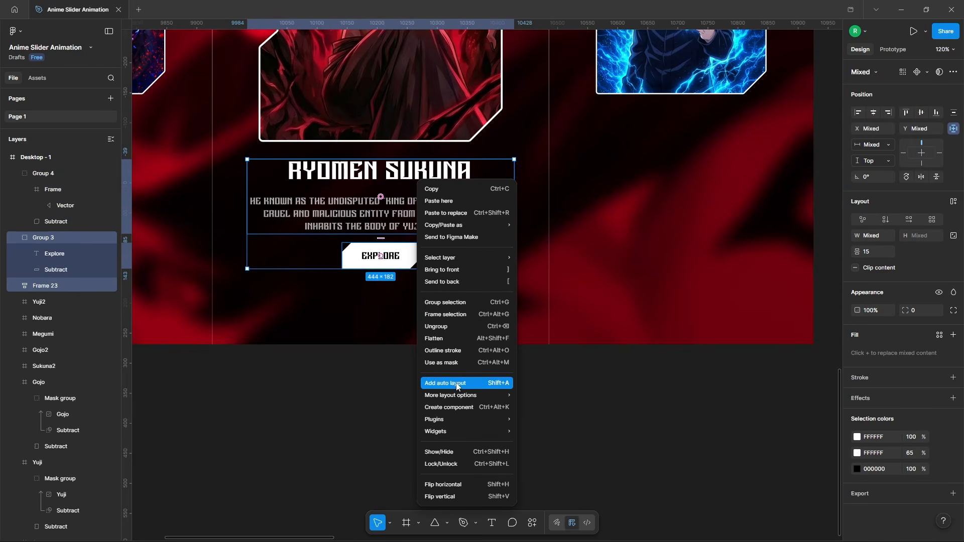
{"action": "key", "text": "shift+a"}
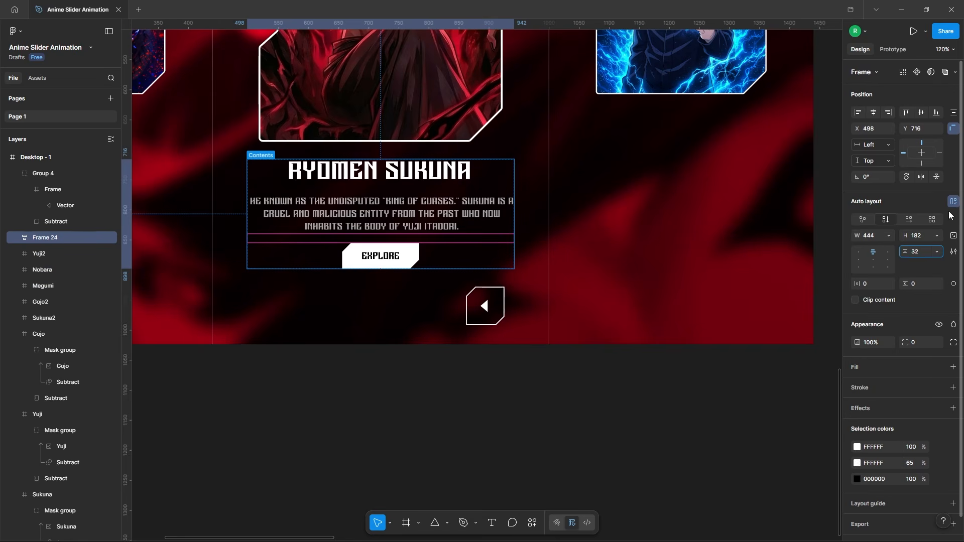
{"action": "left_click", "coordinate": [577, 407]}
Centre the arrow button on the left vertical guide, level with the Explore button, and duplicate it to the right side at X 1016, Y 860.
{"action": "left_click", "coordinate": [486, 311]}
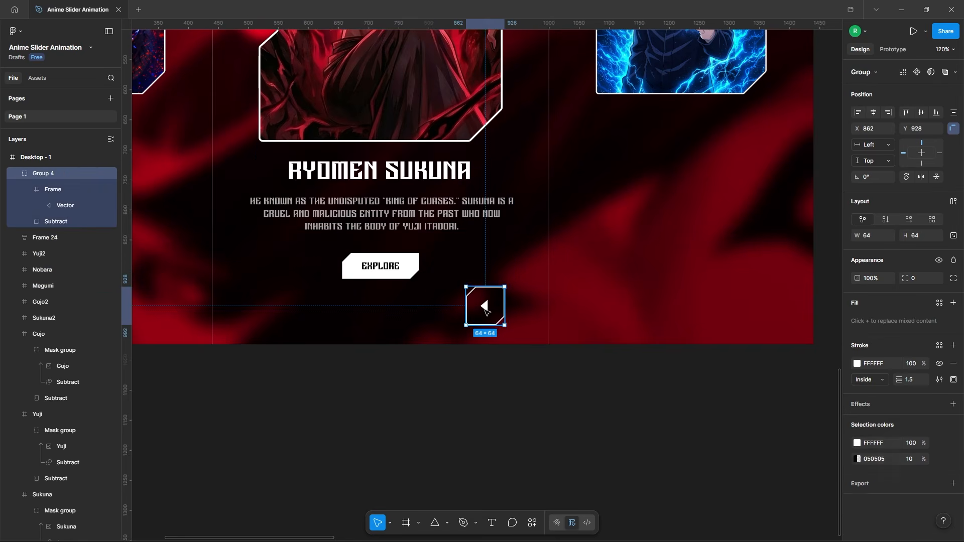
{"action": "scroll", "coordinate": [486, 311], "scroll_direction": "down", "scroll_amount": 3}
{"action": "left_click_drag", "start_coordinate": [511, 309], "coordinate": [588, 295]}
Flip the duplicated arrow button horizontally and centre it on the right vertical guide at X 968.
{"action": "right_click", "coordinate": [596, 294]}
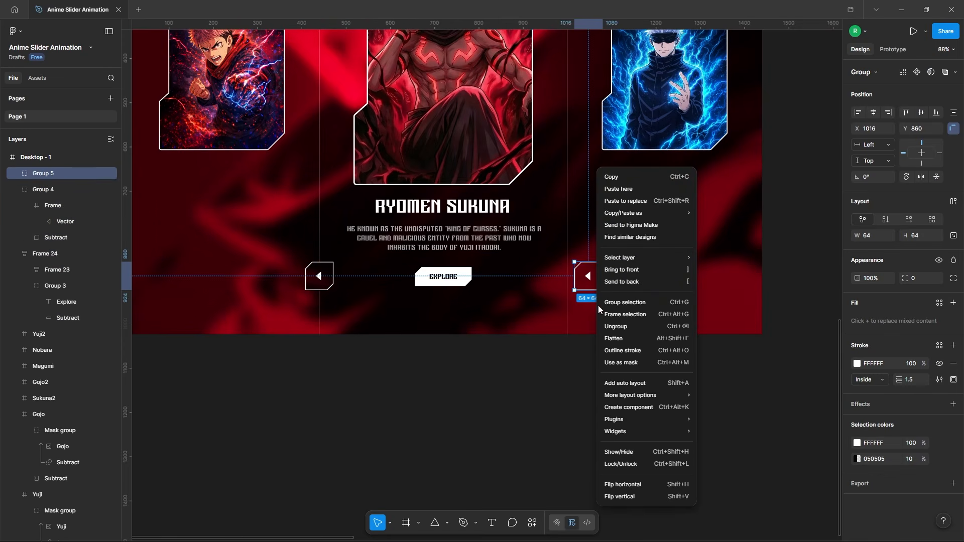
{"action": "left_click", "coordinate": [647, 486]}
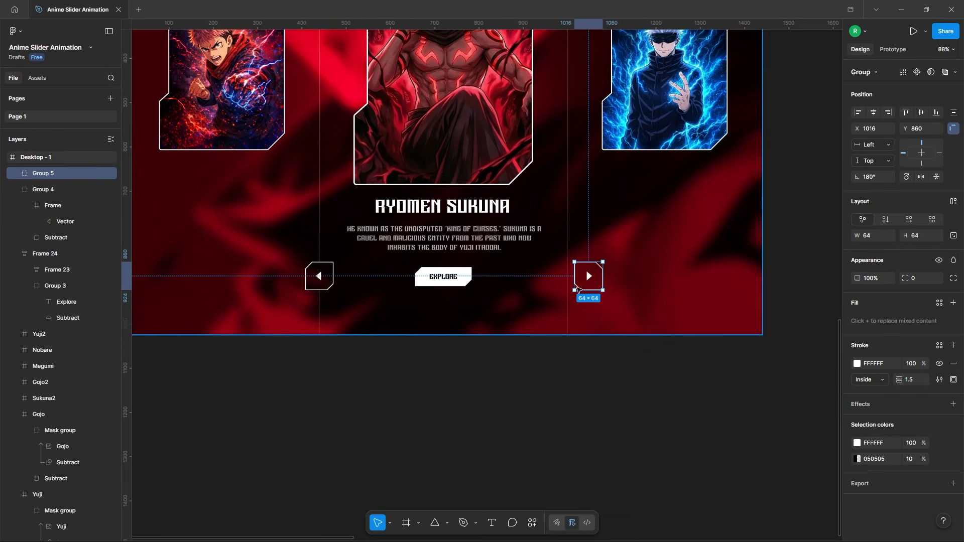
{"action": "left_click_drag", "start_coordinate": [590, 278], "coordinate": [568, 277]}
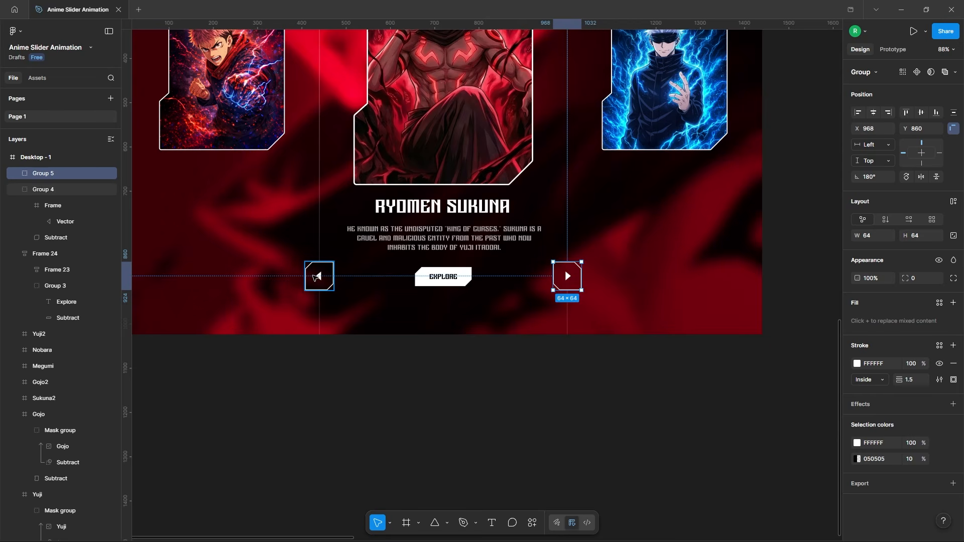
{"action": "left_click", "coordinate": [319, 275], "text": "shift"}
{"action": "left_click", "coordinate": [632, 399]}
Add ruler guides around the central Sukuna card at X 520 and 920 and Y 160 and 684, plus one at Y 239 along the side cards' tops.
{"action": "scroll", "coordinate": [570, 396], "scroll_direction": "down", "scroll_amount": 5}
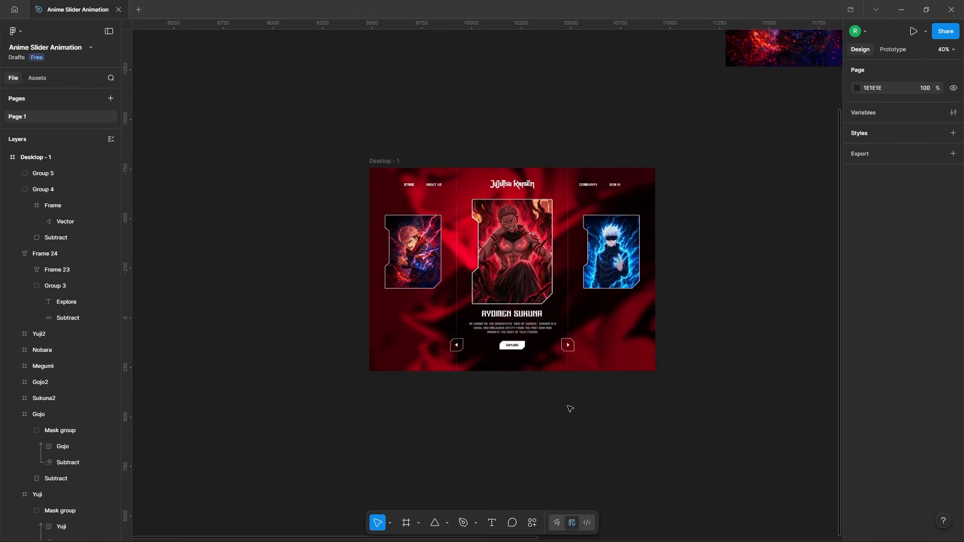
{"action": "scroll", "coordinate": [562, 383], "scroll_direction": "up", "scroll_amount": 2}
{"action": "scroll", "coordinate": [426, 195], "scroll_direction": "up", "scroll_amount": 2}
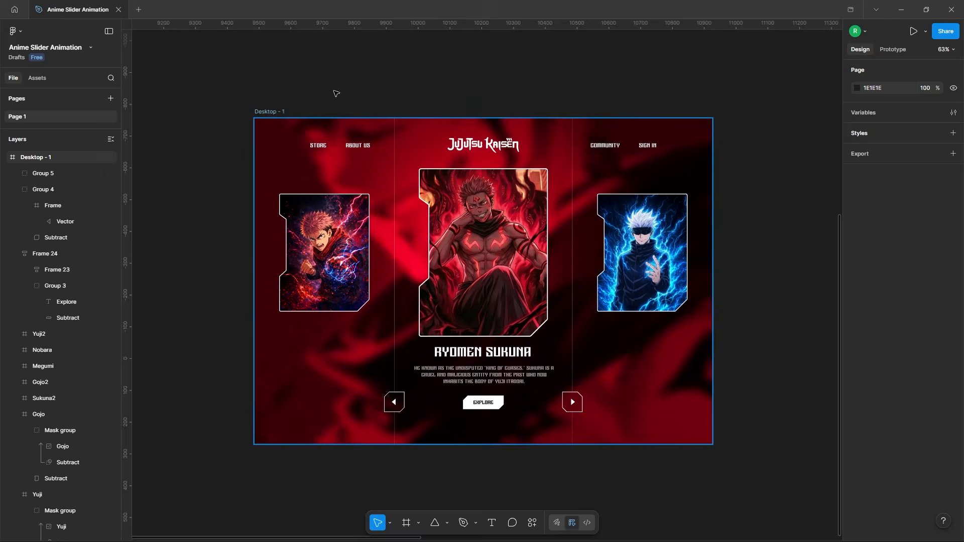
{"action": "scroll", "coordinate": [336, 92], "scroll_direction": "down", "scroll_amount": 1}
{"action": "left_click_drag", "start_coordinate": [404, 29], "coordinate": [403, 131]}
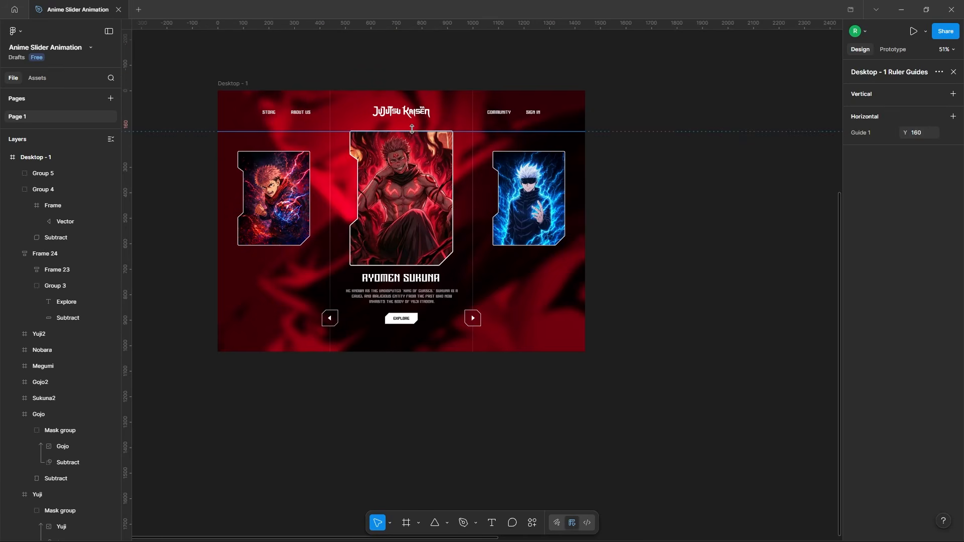
{"action": "scroll", "coordinate": [416, 126], "scroll_direction": "up", "scroll_amount": 5}
{"action": "left_click_drag", "start_coordinate": [125, 171], "coordinate": [461, 192]}
{"action": "scroll", "coordinate": [461, 191], "scroll_direction": "down", "scroll_amount": 2}
{"action": "left_click_drag", "start_coordinate": [457, 26], "coordinate": [450, 362]}
{"action": "scroll", "coordinate": [456, 294], "scroll_direction": "down", "scroll_amount": 2}
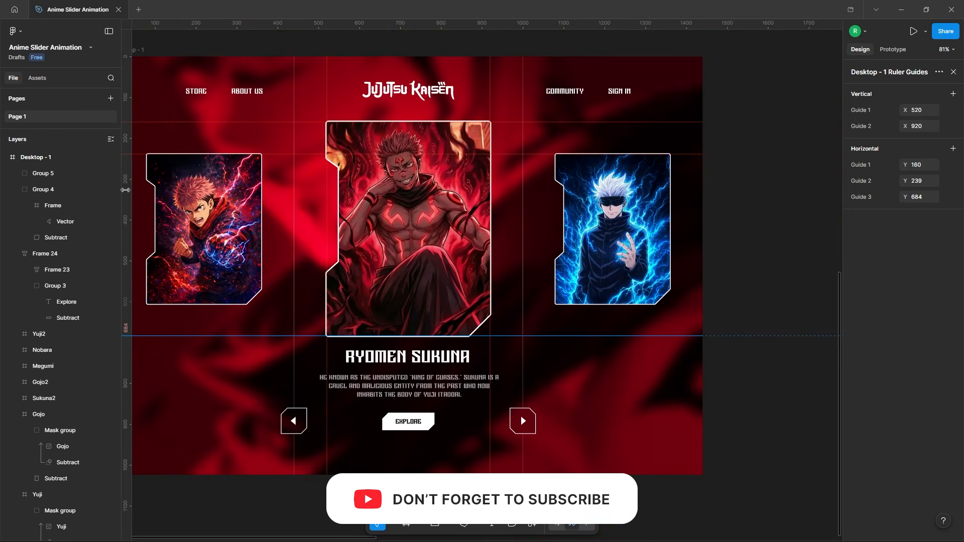
Add ruler guides along the Yuji card's side and bottom edges at X 80, X 360 and Y 606.
{"action": "left_click_drag", "start_coordinate": [126, 165], "coordinate": [261, 155]}
{"action": "scroll", "coordinate": [163, 135], "scroll_direction": "up", "scroll_amount": 4}
{"action": "scroll", "coordinate": [433, 175], "scroll_direction": "down", "scroll_amount": 2}
{"action": "left_click_drag", "start_coordinate": [126, 186], "coordinate": [211, 180]}
{"action": "left_click_drag", "start_coordinate": [351, 25], "coordinate": [380, 382]}
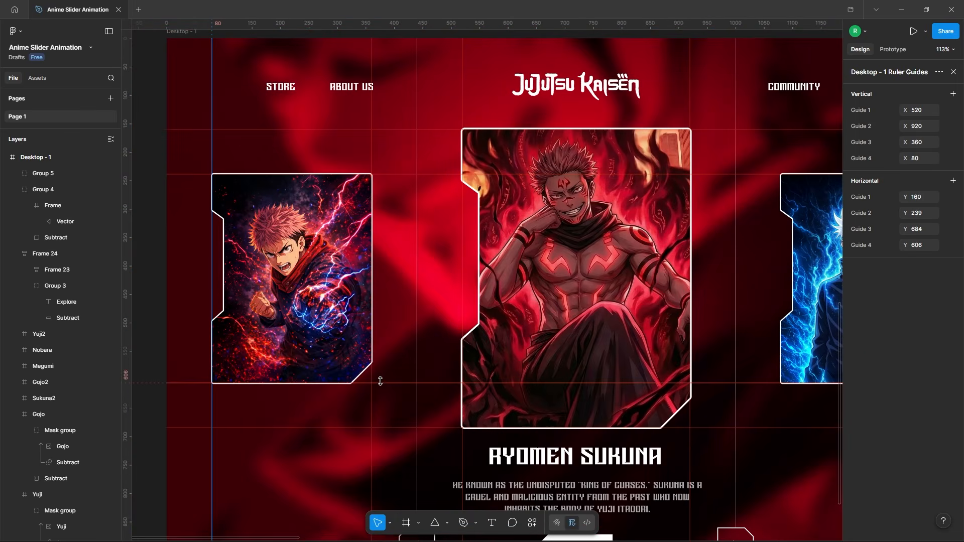
Add vertical ruler guides along both side edges of the Gojo card, at X 1080 and X 1360.
{"action": "scroll", "coordinate": [379, 382], "scroll_direction": "down", "scroll_amount": 6}
{"action": "scroll", "coordinate": [602, 358], "scroll_direction": "up", "scroll_amount": 6}
{"action": "left_click_drag", "start_coordinate": [128, 258], "coordinate": [513, 261]}
{"action": "scroll", "coordinate": [551, 122], "scroll_direction": "down", "scroll_amount": 6}
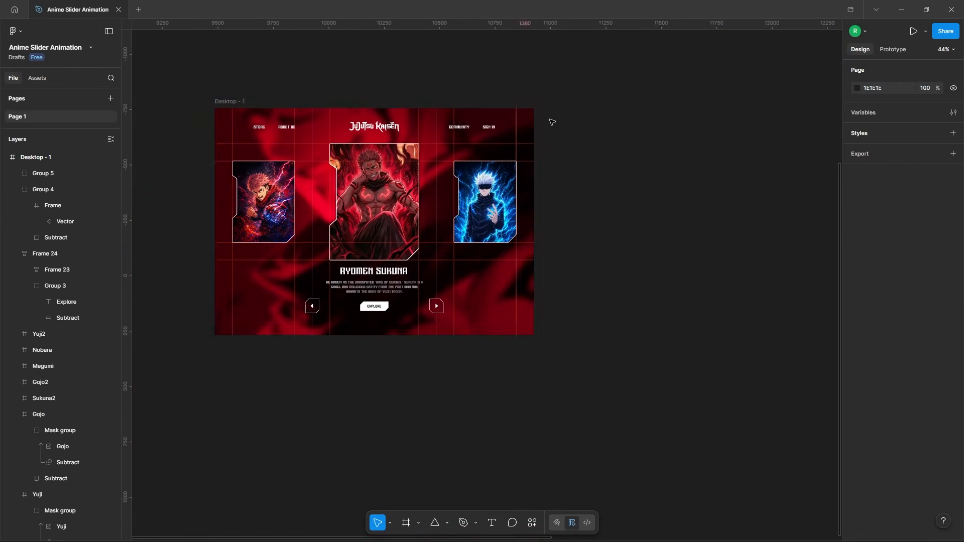
Duplicate the Desktop - 1 frame to its right, at X 11103 and Y -755.
{"action": "scroll", "coordinate": [239, 86], "scroll_direction": "up", "scroll_amount": 1}
{"action": "left_click", "coordinate": [242, 119]}
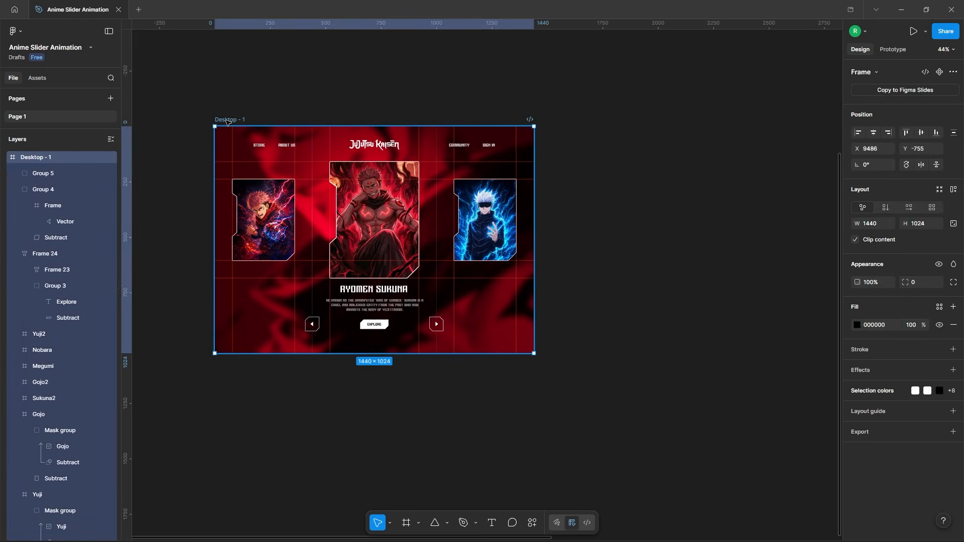
{"action": "left_click_drag", "start_coordinate": [490, 130], "coordinate": [583, 123]}
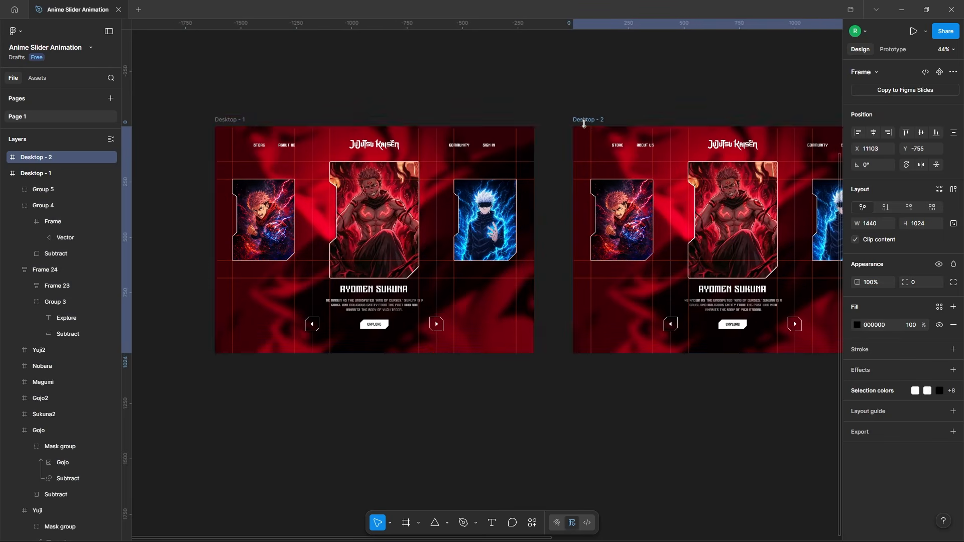
{"action": "left_click", "coordinate": [519, 101]}
Move the Yuji card in Desktop - 2 out past the frame's left edge, to X -300 and Y 239.
{"action": "scroll", "coordinate": [401, 106], "scroll_direction": "down", "scroll_amount": 2}
{"action": "scroll", "coordinate": [500, 256], "scroll_direction": "up", "scroll_amount": 5}
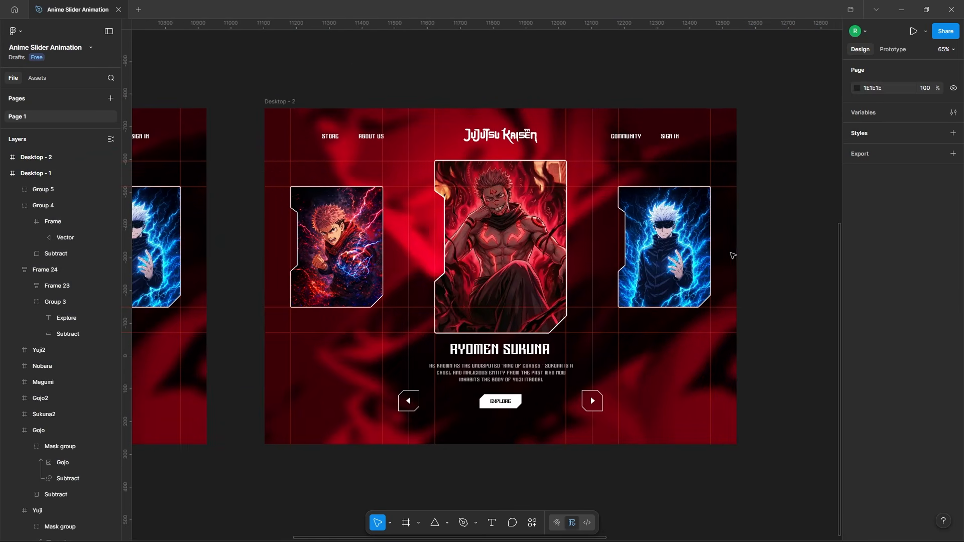
{"action": "left_click_drag", "start_coordinate": [368, 236], "coordinate": [249, 235]}
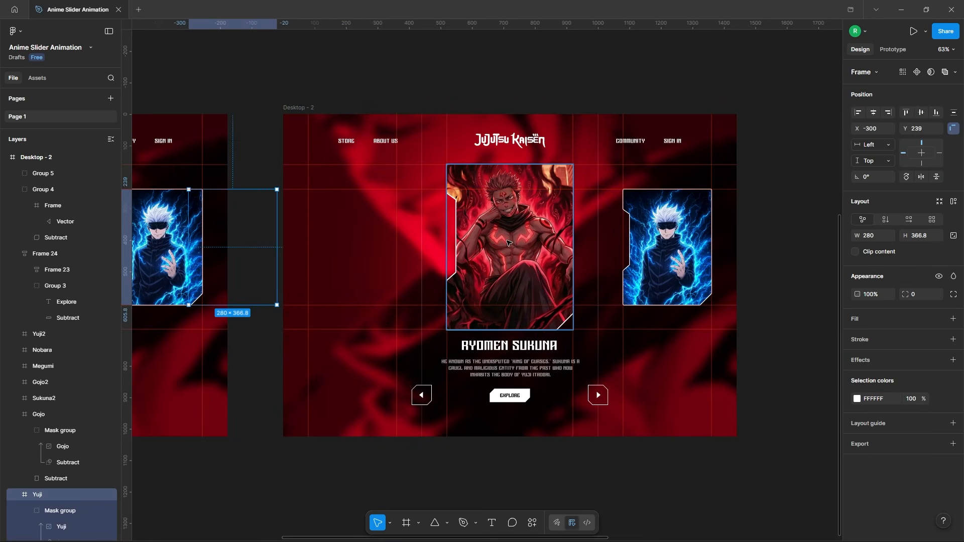
Move the Sukuna card in Desktop - 2 to the left, scale it to 0.7x and snap it to the guide at X 80.
{"action": "left_click", "coordinate": [528, 240]}
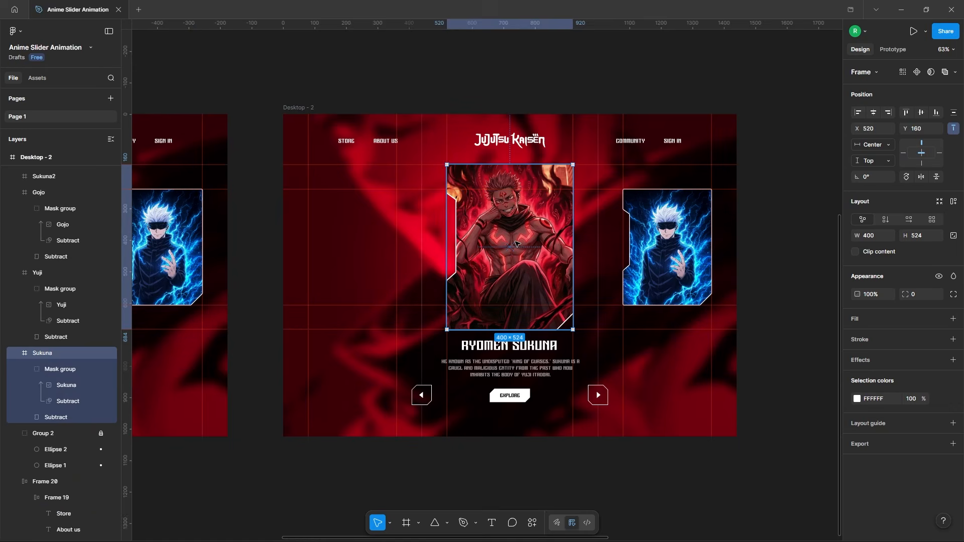
{"action": "left_click_drag", "start_coordinate": [516, 244], "coordinate": [382, 245]}
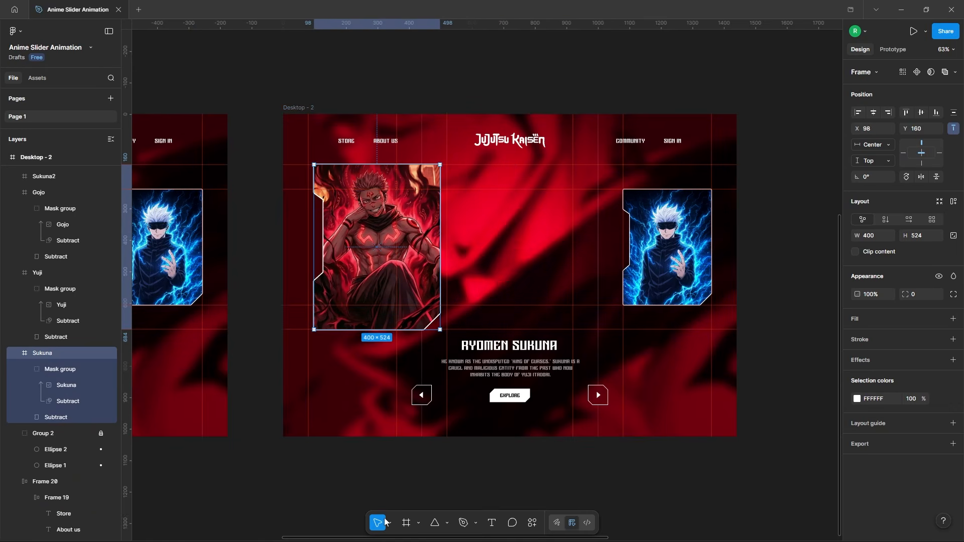
{"action": "left_click", "coordinate": [414, 504]}
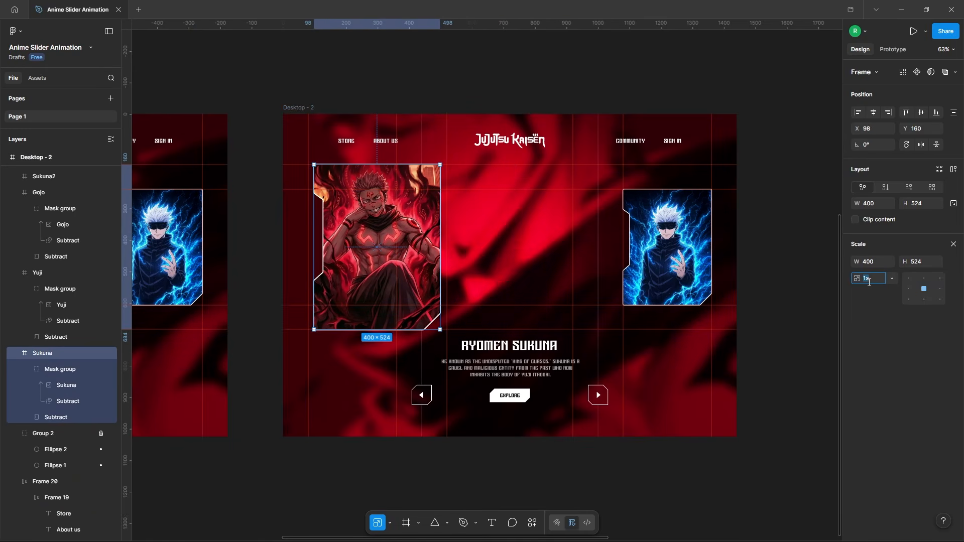
{"action": "type", "text": "0.7"}
{"action": "key", "text": "Return"}
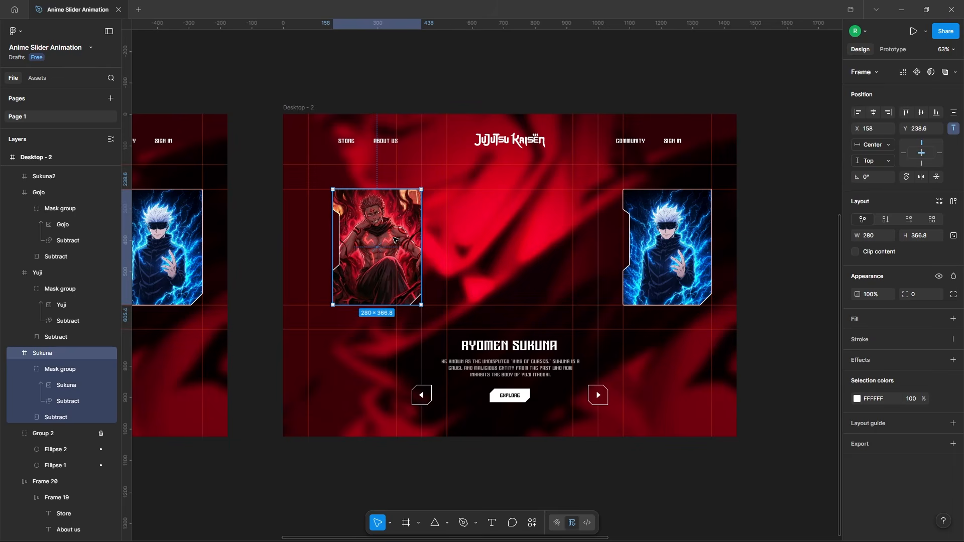
{"action": "left_click_drag", "start_coordinate": [394, 240], "coordinate": [362, 244]}
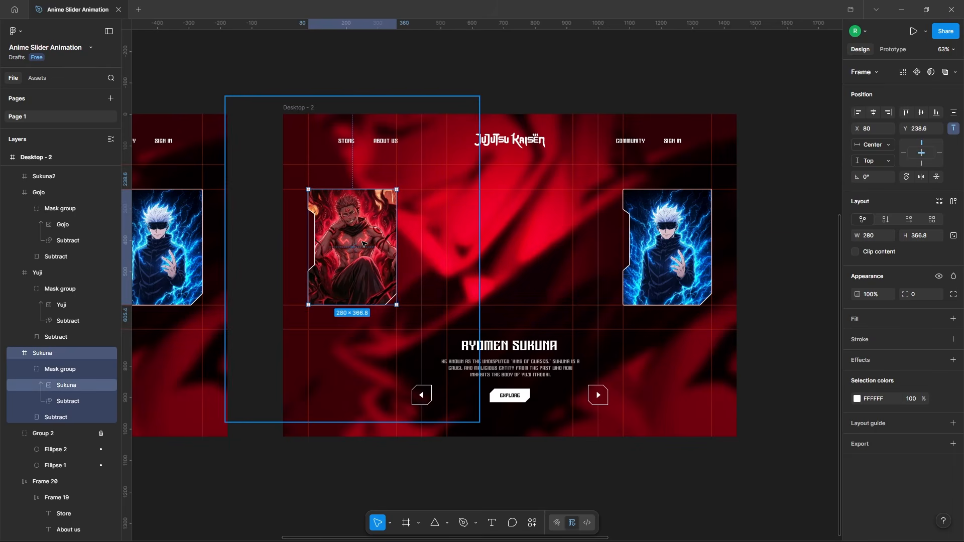
Scale the Sukuna image inside its mask down to about 353 by 452, keeping it centred in the card.
{"action": "left_click", "coordinate": [364, 244], "text": "ctrl"}
{"action": "key", "text": "k"}
{"action": "left_click_drag", "start_coordinate": [479, 218], "coordinate": [364, 235]}
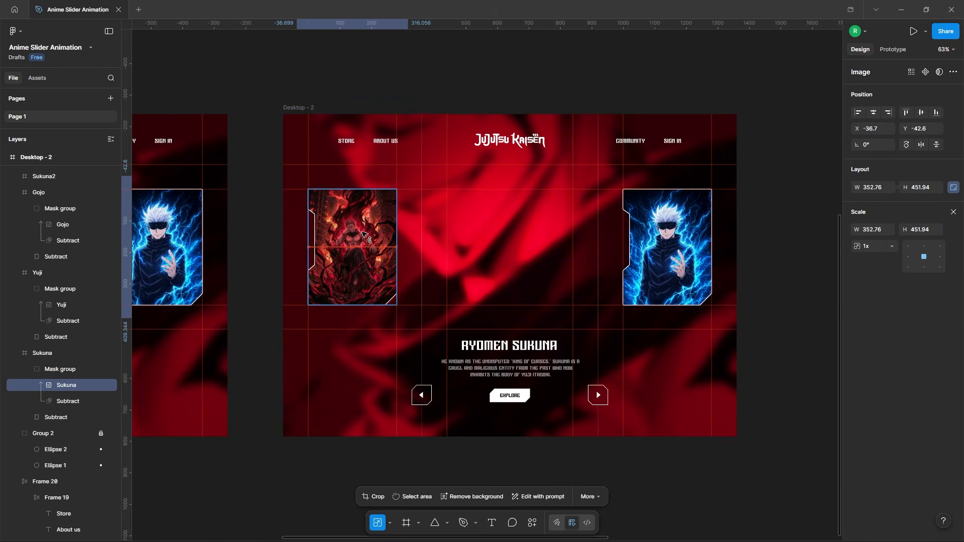
Move the Gojo card to the central guides at X 520, Y 160 and scale it up to 400 by 524.
{"action": "left_click", "coordinate": [677, 231]}
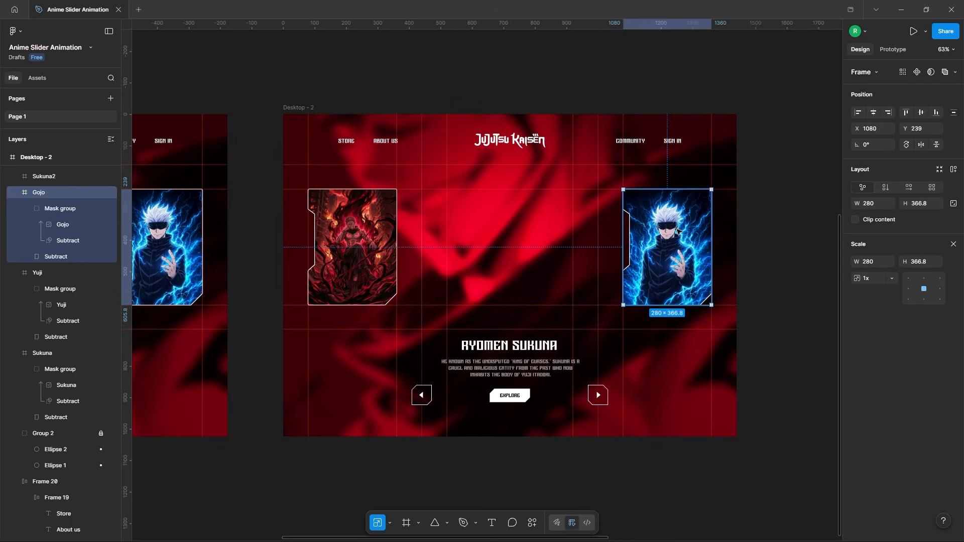
{"action": "left_click_drag", "start_coordinate": [659, 231], "coordinate": [483, 206]}
{"action": "scroll", "coordinate": [485, 154], "scroll_direction": "up", "scroll_amount": 7}
{"action": "scroll", "coordinate": [333, 146], "scroll_direction": "down", "scroll_amount": 5}
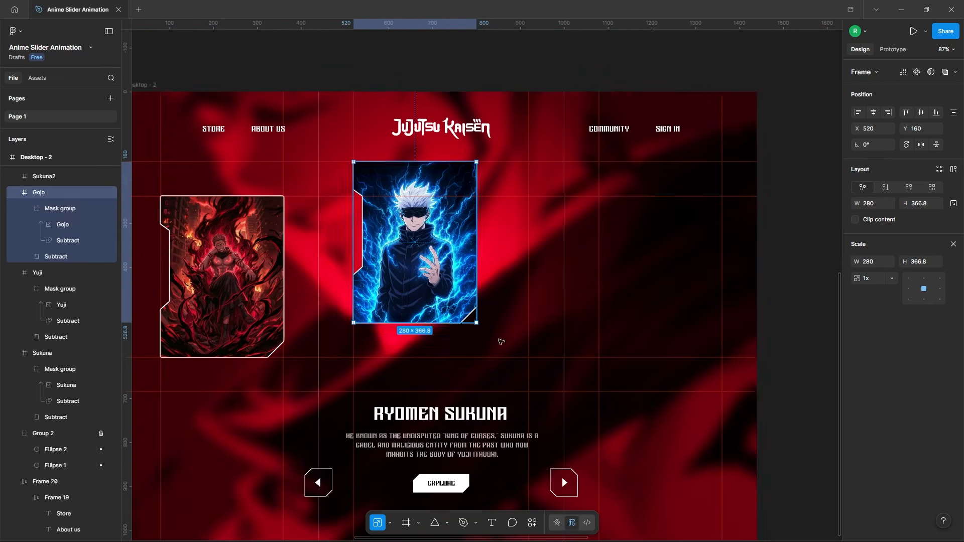
{"action": "left_click", "coordinate": [389, 523]}
{"action": "left_click_drag", "start_coordinate": [476, 322], "coordinate": [530, 389]}
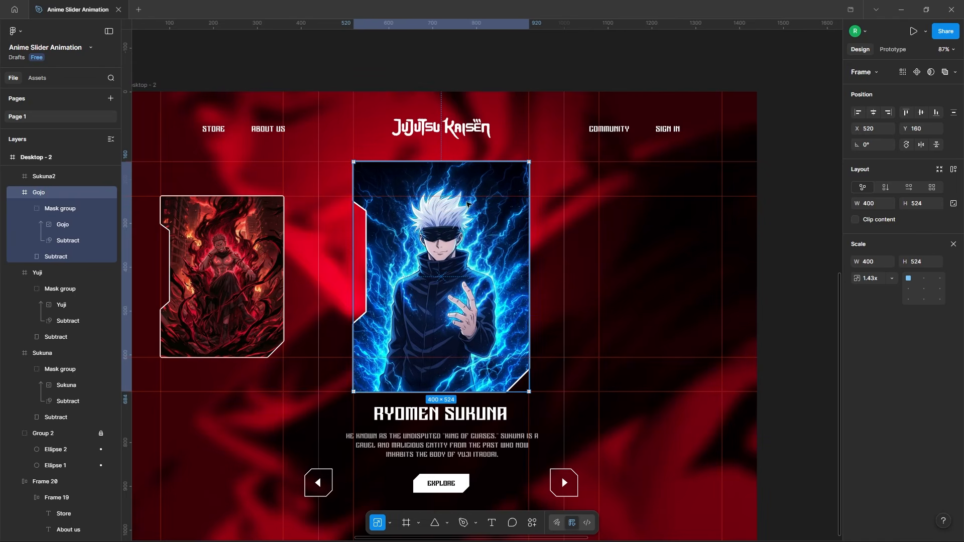
Enlarge the Gojo image inside its mask to about 696 by 892 and shift it down to about Y -108.
{"action": "double_click", "coordinate": [451, 172]}
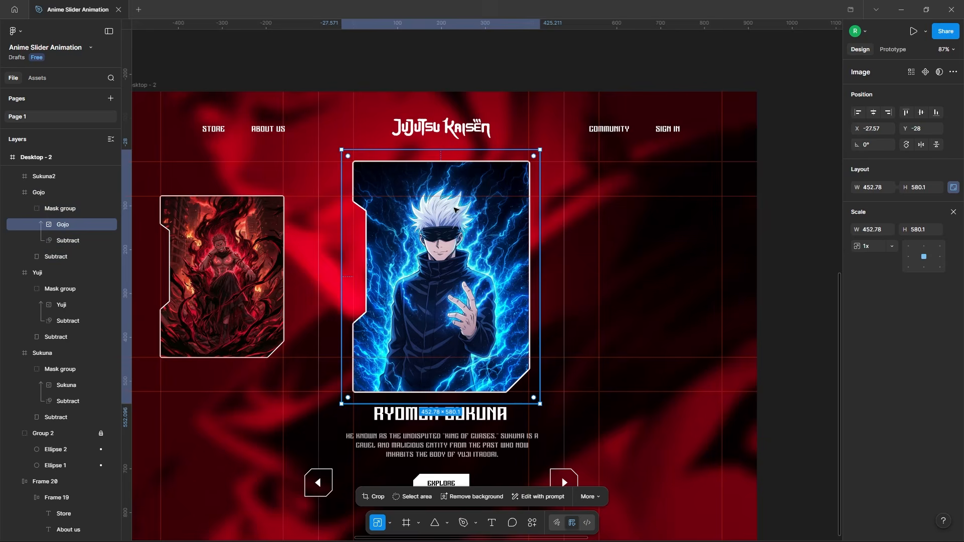
{"action": "scroll", "coordinate": [455, 208], "scroll_direction": "down", "scroll_amount": 1}
{"action": "left_click_drag", "start_coordinate": [528, 253], "coordinate": [574, 243]}
{"action": "left_click_drag", "start_coordinate": [467, 223], "coordinate": [466, 252]}
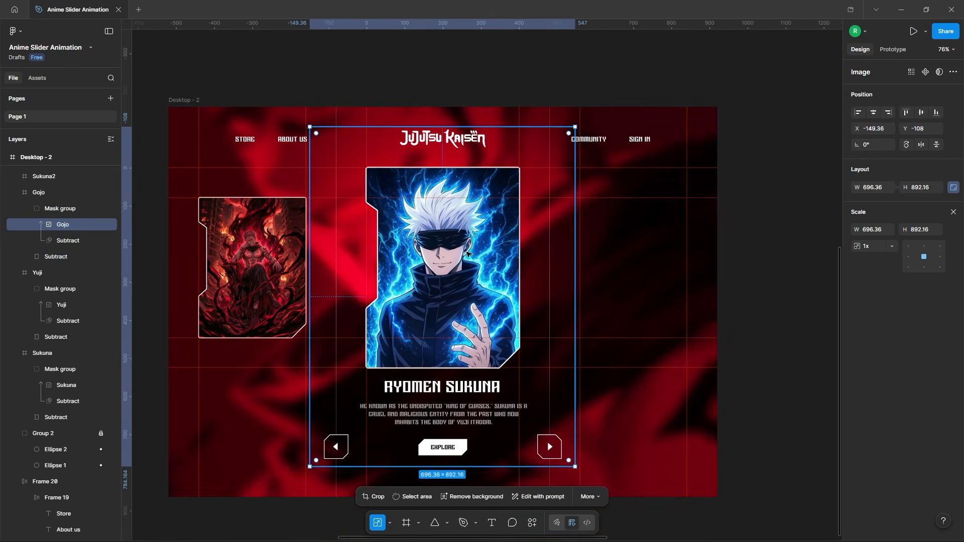
Bring the Megumi card into Desktop - 2 and place it on the right-hand side guides at X 1080, Y 239.
{"action": "left_click", "coordinate": [800, 248]}
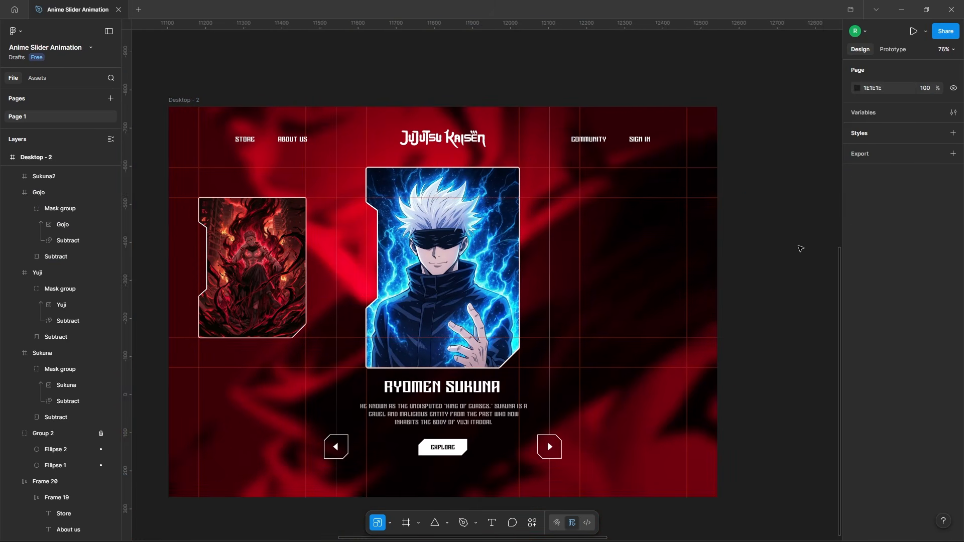
{"action": "left_click_drag", "start_coordinate": [800, 249], "coordinate": [787, 181]}
{"action": "left_click", "coordinate": [873, 113]}
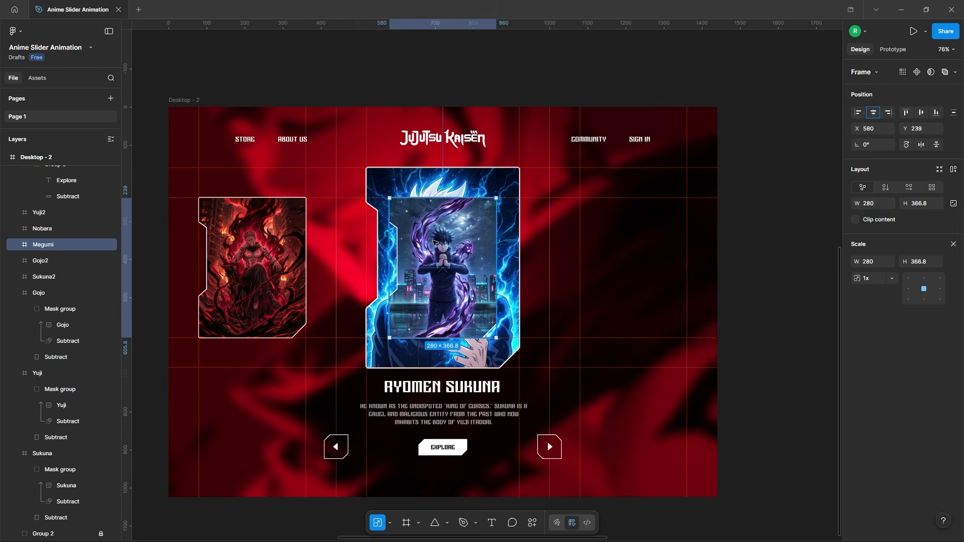
{"action": "left_click_drag", "start_coordinate": [435, 242], "coordinate": [627, 241]}
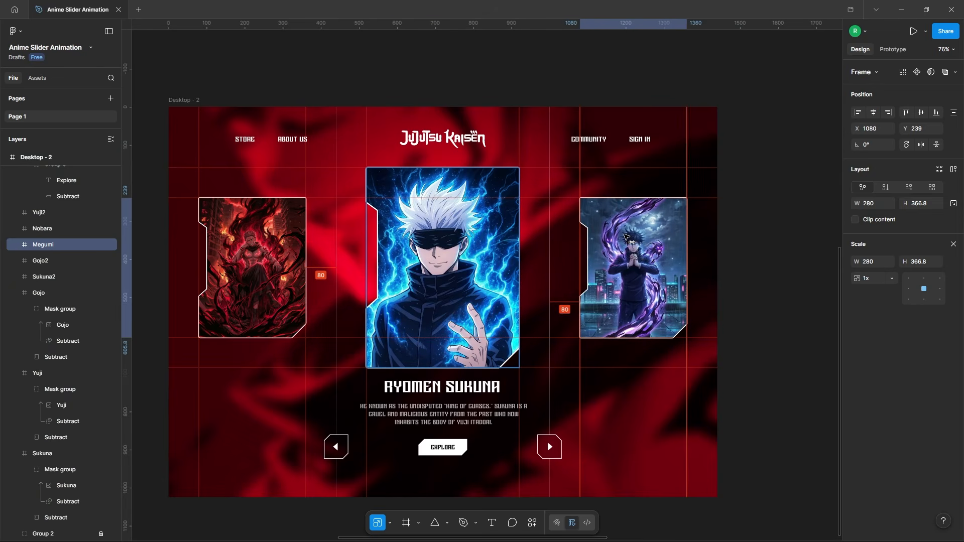
{"action": "left_click", "coordinate": [735, 242]}
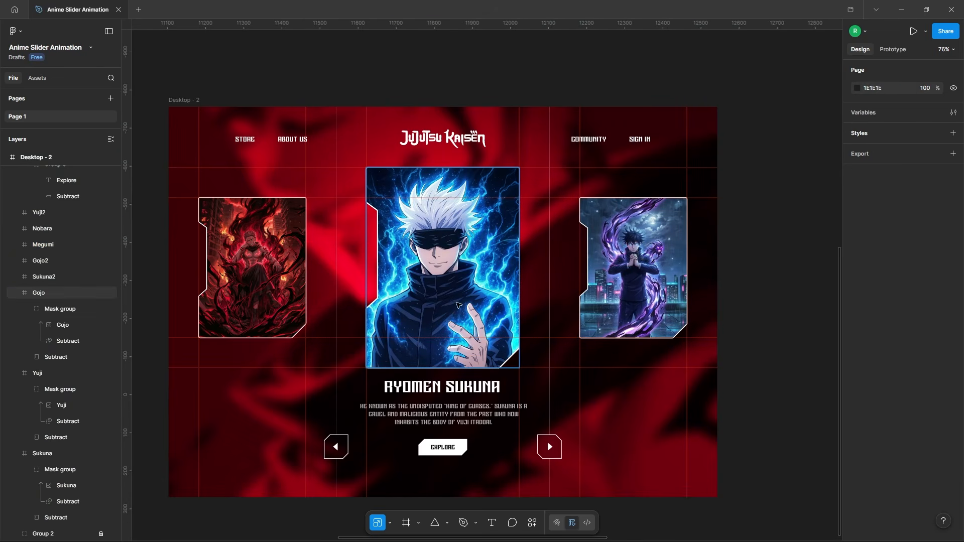
Shift the Ryomen Sukuna and Satoru Gojo title texts up together so the Satoru Gojo title shows below the central card.
{"action": "scroll", "coordinate": [458, 305], "scroll_direction": "down", "scroll_amount": 1}
{"action": "left_click", "coordinate": [429, 383], "text": "ctrl"}
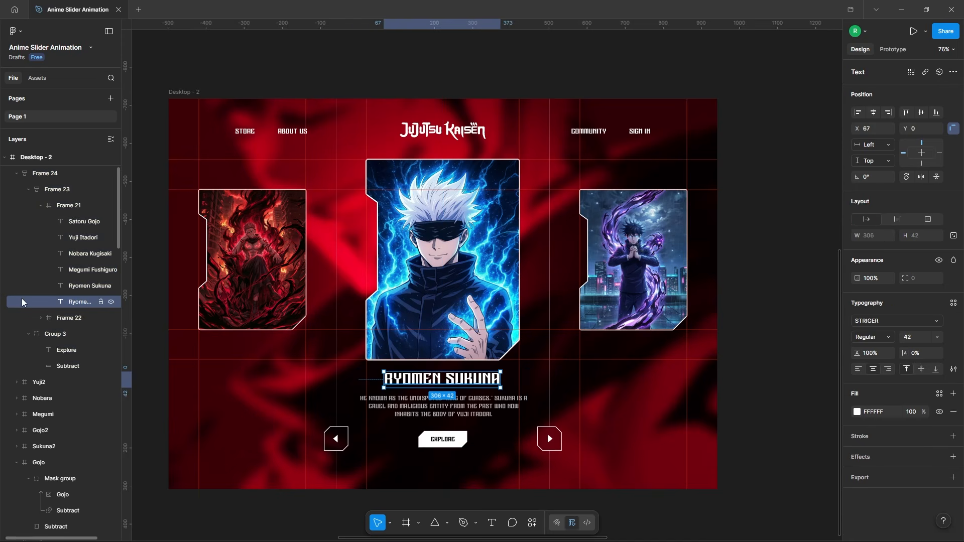
{"action": "left_click", "coordinate": [83, 222], "text": "shift"}
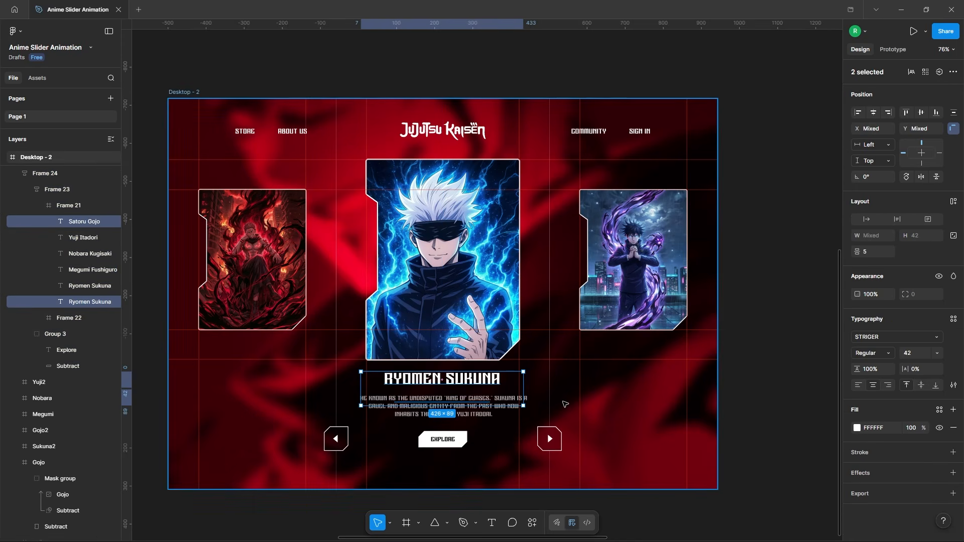
{"action": "key", "text": "shift+Up"}
{"action": "key", "text": "shift+Up"}
{"action": "key", "text": "shift+Up"}
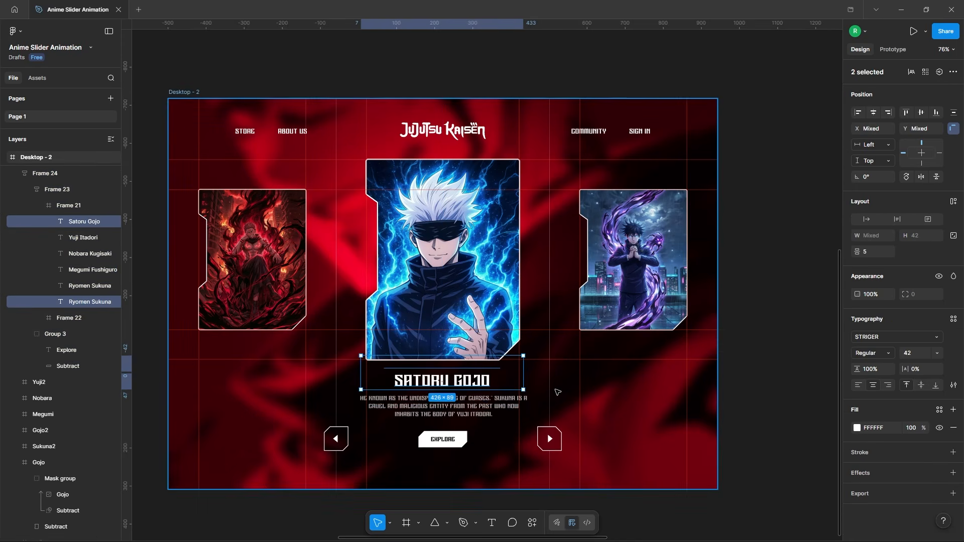
Shift the Sukuna and Gojo description texts up in Frame 22 so Gojo's description shows under the title.
{"action": "left_click", "coordinate": [469, 407], "text": "ctrl"}
{"action": "left_click", "coordinate": [82, 364], "text": "shift"}
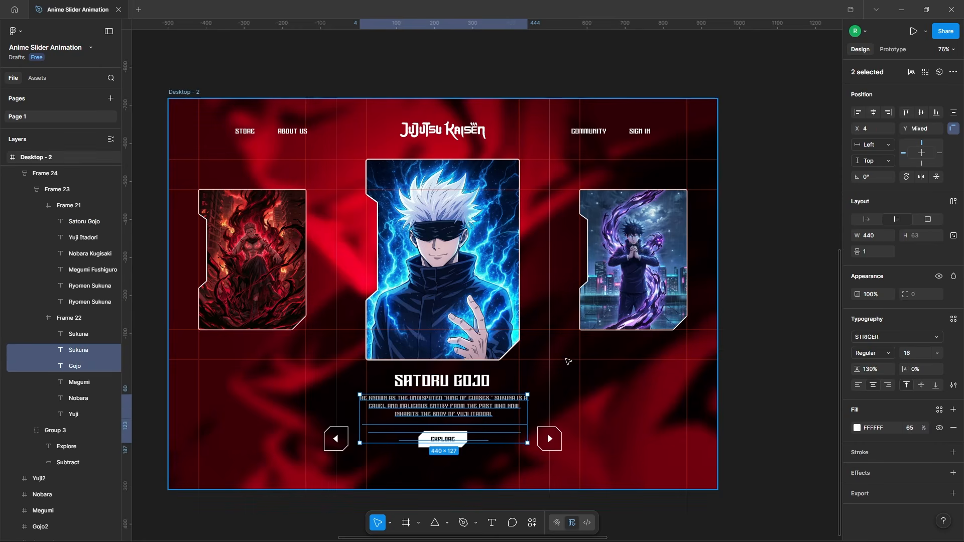
{"action": "left_click", "coordinate": [733, 326]}
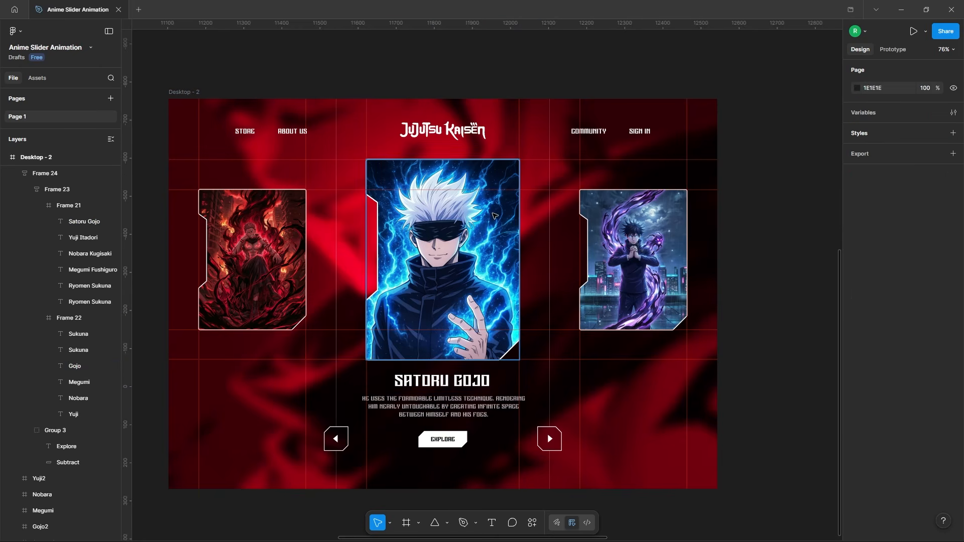
In the BG group of Desktop - 2, set the Sukuna BG opacity to 0% and the Gojo BG opacity to 100%.
{"action": "scroll", "coordinate": [494, 215], "scroll_direction": "down", "scroll_amount": 2}
{"action": "double_click", "coordinate": [302, 132]}
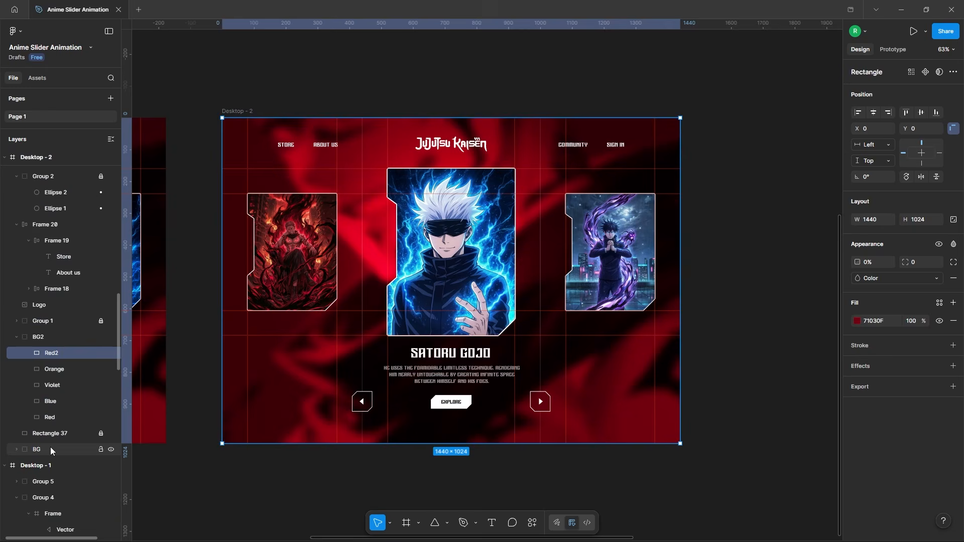
{"action": "left_click", "coordinate": [50, 448]}
{"action": "left_click", "coordinate": [17, 448]}
{"action": "scroll", "coordinate": [49, 374], "scroll_direction": "down", "scroll_amount": 5}
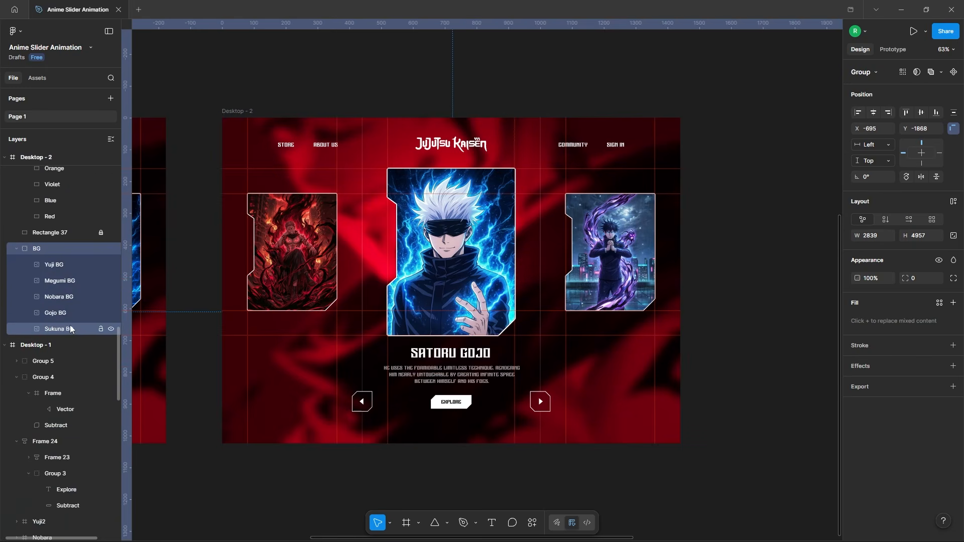
{"action": "left_click", "coordinate": [70, 329]}
{"action": "key", "text": "Return"}
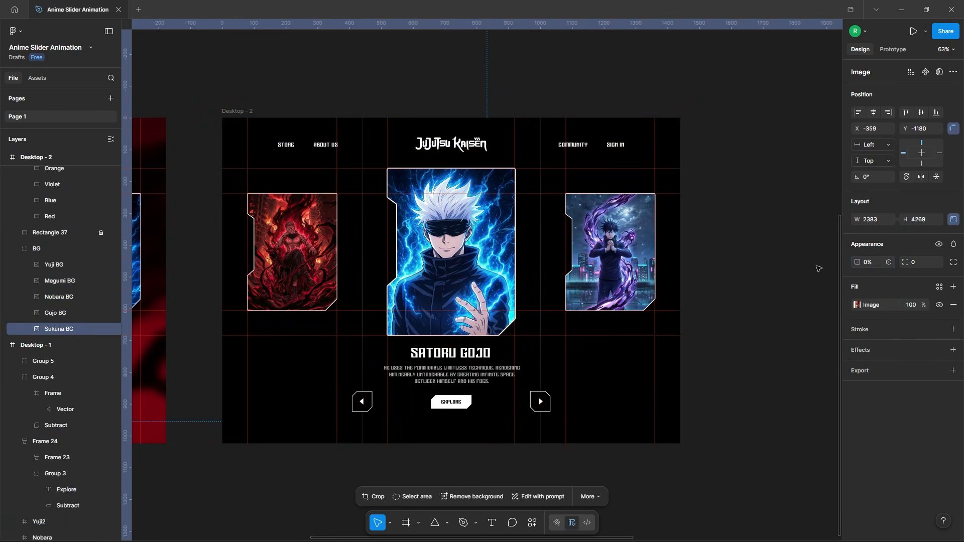
{"action": "left_click", "coordinate": [71, 311]}
{"action": "key", "text": "0"}
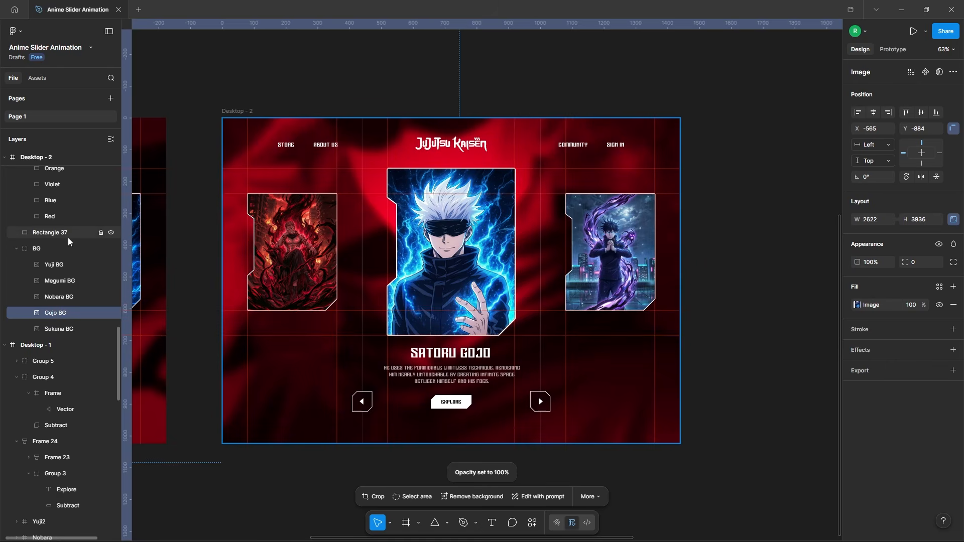
In the BG2 group, set the Red overlay's opacity to 0% and the Blue overlay's opacity to 100%.
{"action": "scroll", "coordinate": [63, 244], "scroll_direction": "up", "scroll_amount": 2}
{"action": "left_click", "coordinate": [60, 264]}
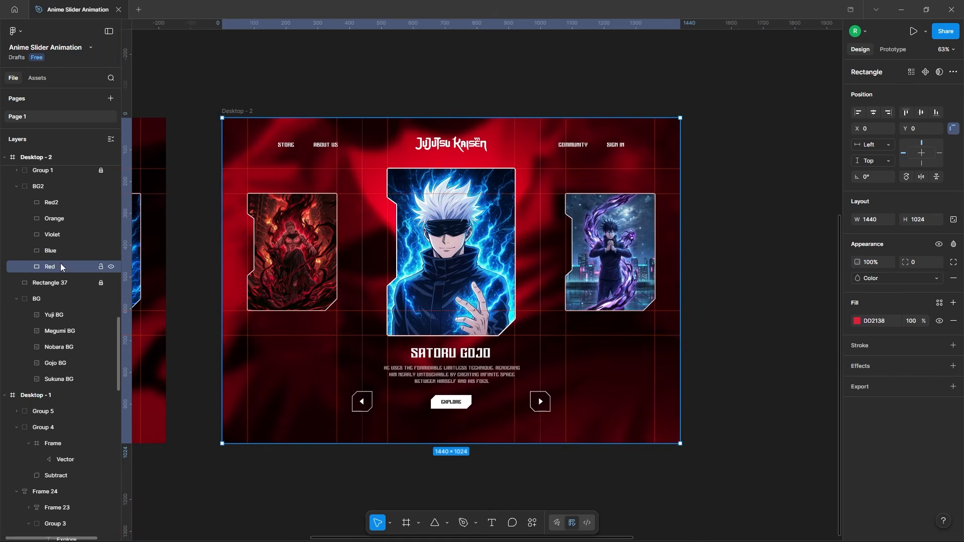
{"action": "key", "text": "Return"}
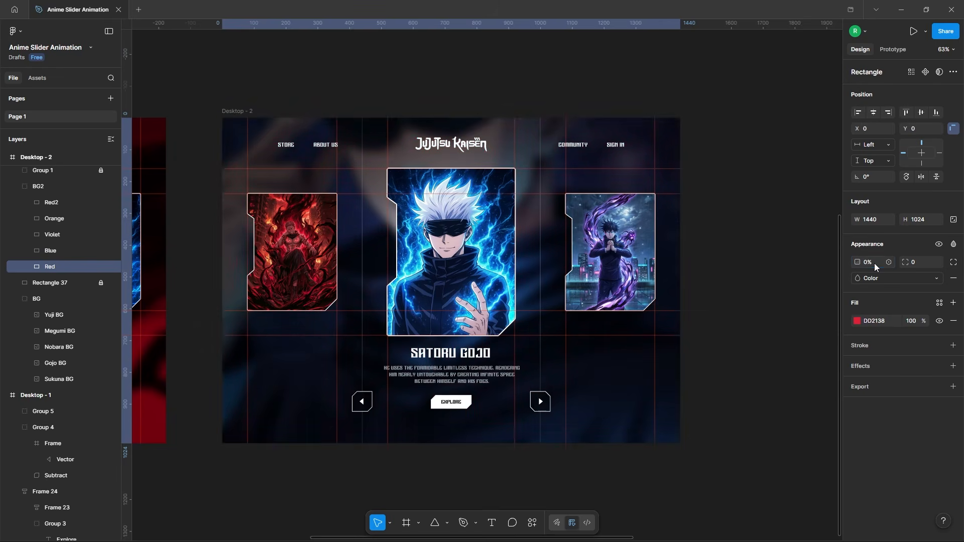
{"action": "left_click", "coordinate": [43, 249]}
{"action": "key", "text": "0"}
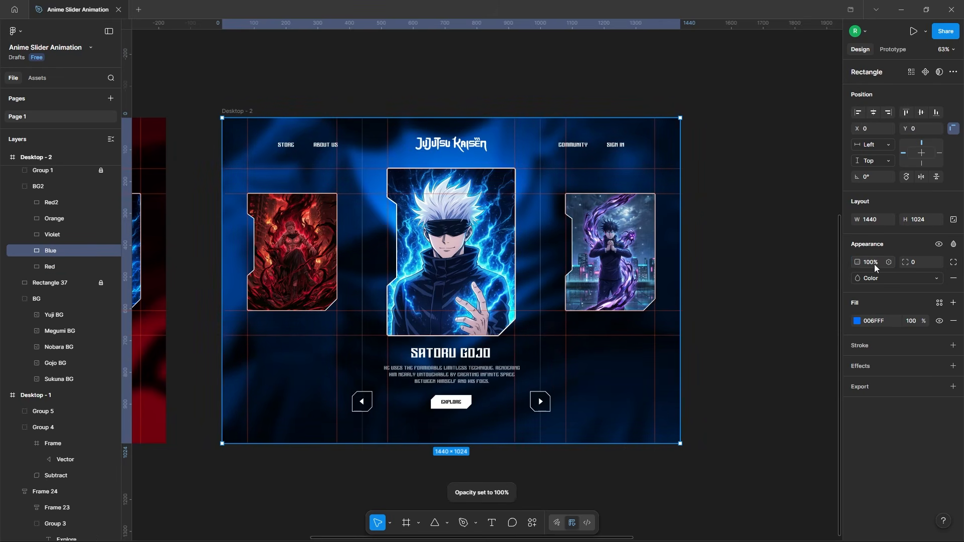
{"action": "left_click", "coordinate": [722, 203]}
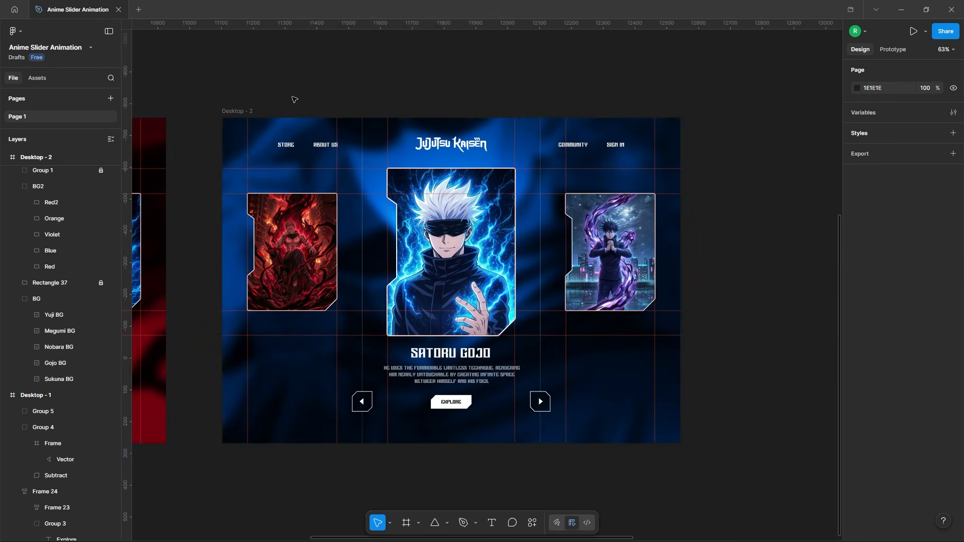
Duplicate the Desktop - 2 frame as Desktop - 3, placed to its right with a gap of 151.
{"action": "left_click", "coordinate": [247, 111]}
{"action": "scroll", "coordinate": [221, 87], "scroll_direction": "down", "scroll_amount": 3}
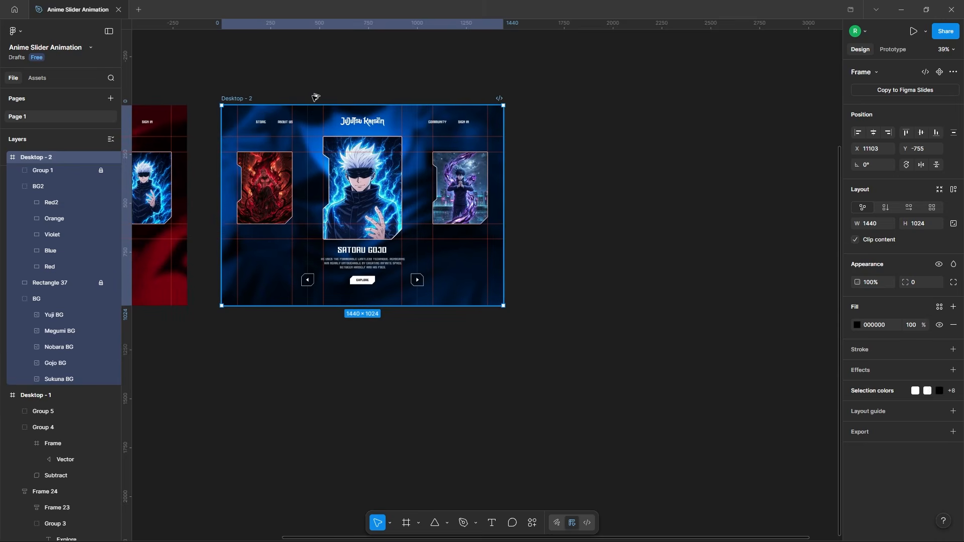
{"action": "left_click_drag", "start_coordinate": [315, 97], "coordinate": [547, 103]}
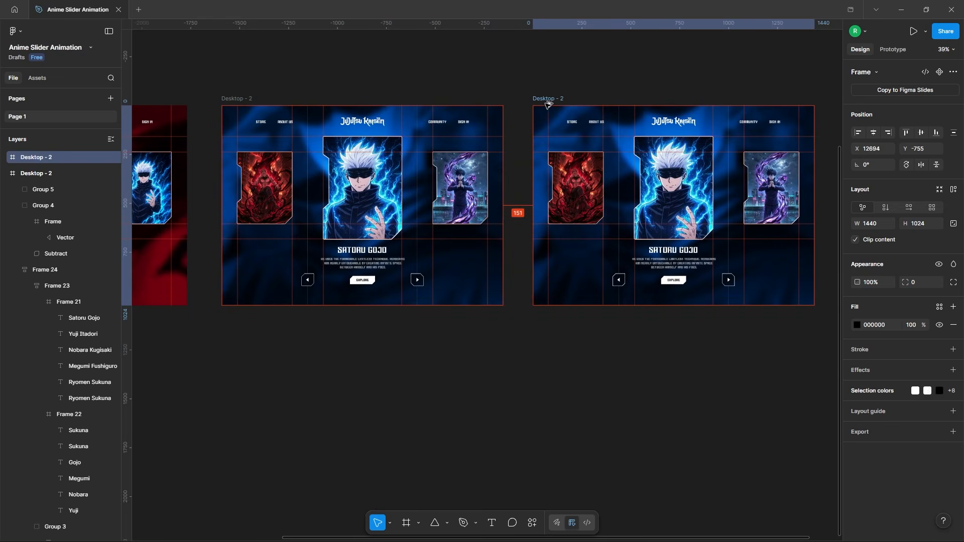
{"action": "left_click", "coordinate": [755, 98]}
Move the Sukuna card in Desktop - 3 out of view past the frame's left edge.
{"action": "scroll", "coordinate": [831, 141], "scroll_direction": "up", "scroll_amount": 5}
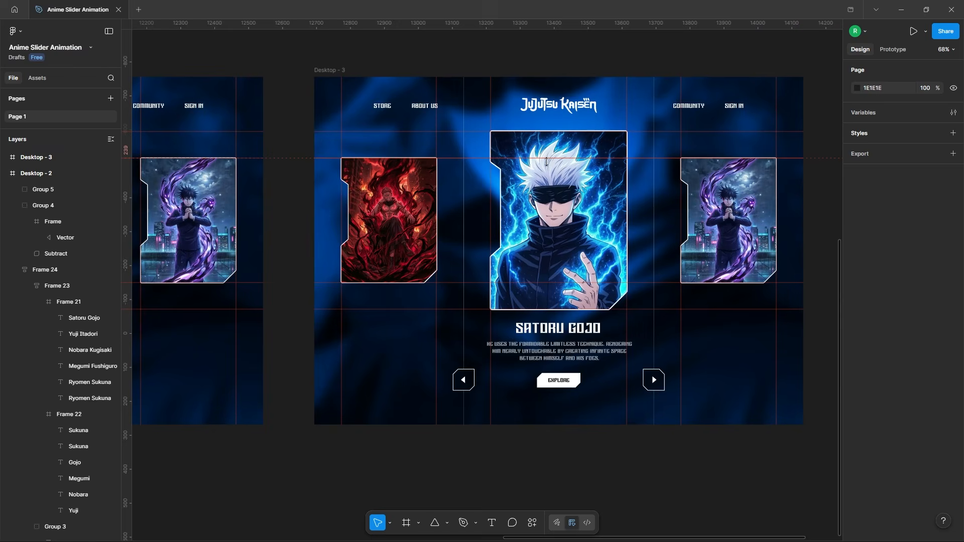
{"action": "left_click_drag", "start_coordinate": [590, 234], "coordinate": [539, 233]}
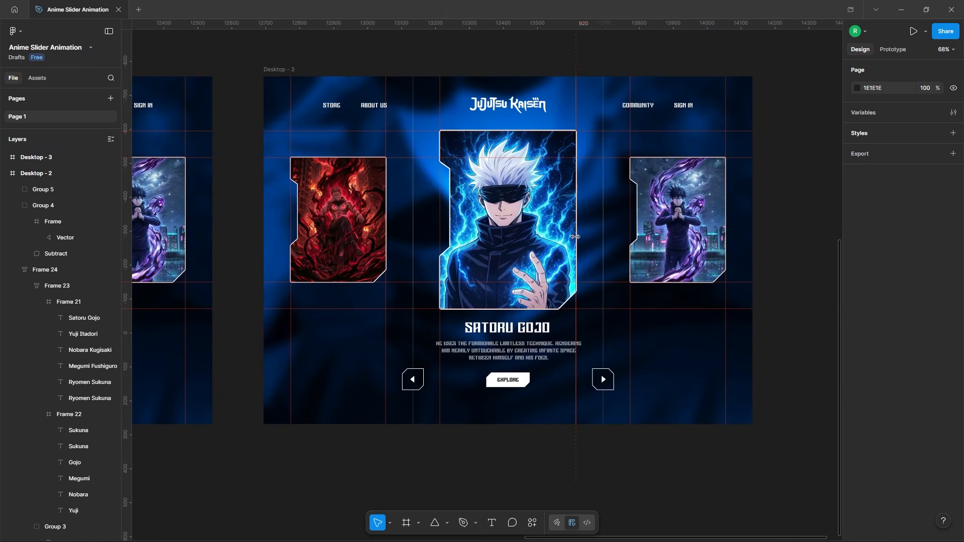
{"action": "left_click", "coordinate": [361, 206]}
{"action": "left_click_drag", "start_coordinate": [343, 202], "coordinate": [227, 193]}
Move the Gojo card in Desktop - 3 to the left, scale it to 0.7x and snap it to the guides at X 80.
{"action": "left_click", "coordinate": [512, 219]}
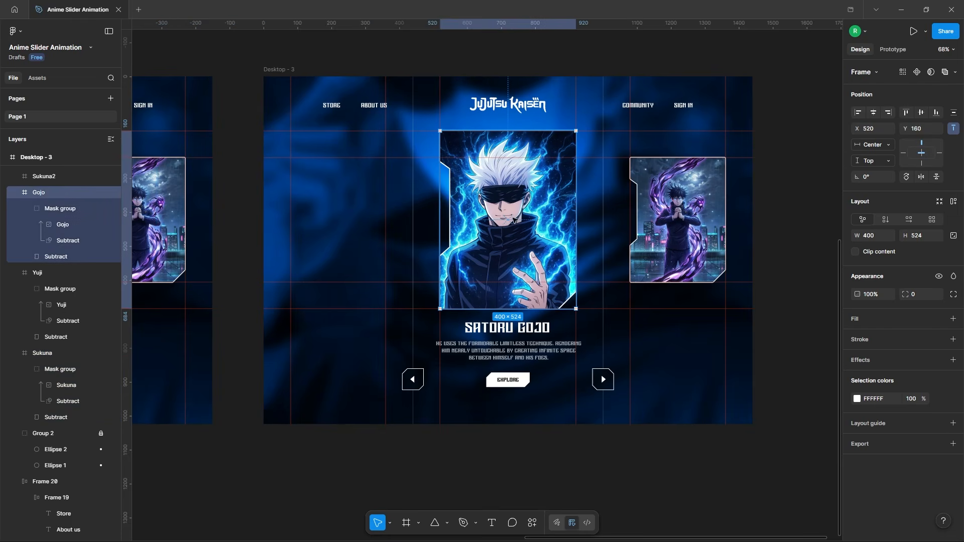
{"action": "left_click_drag", "start_coordinate": [536, 222], "coordinate": [387, 217]}
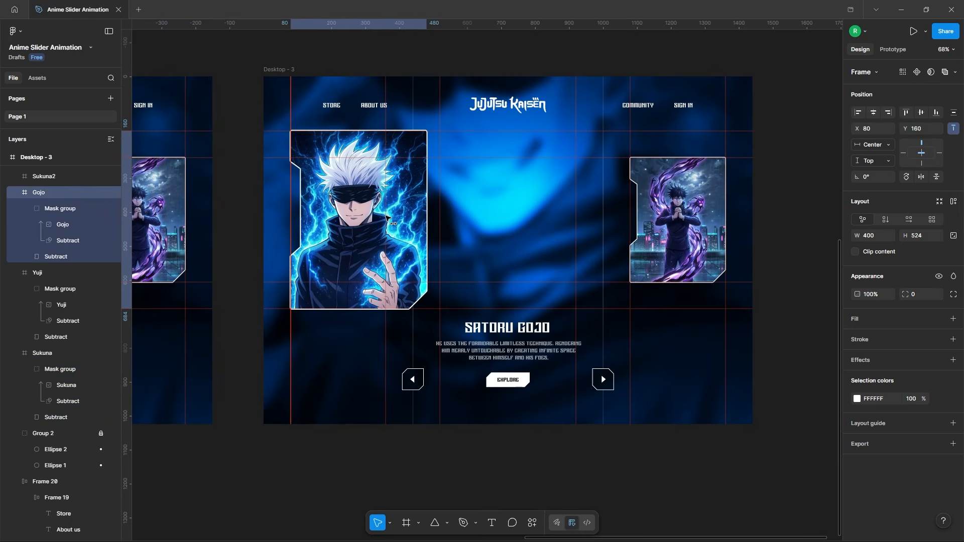
{"action": "type", "text": "k0."}
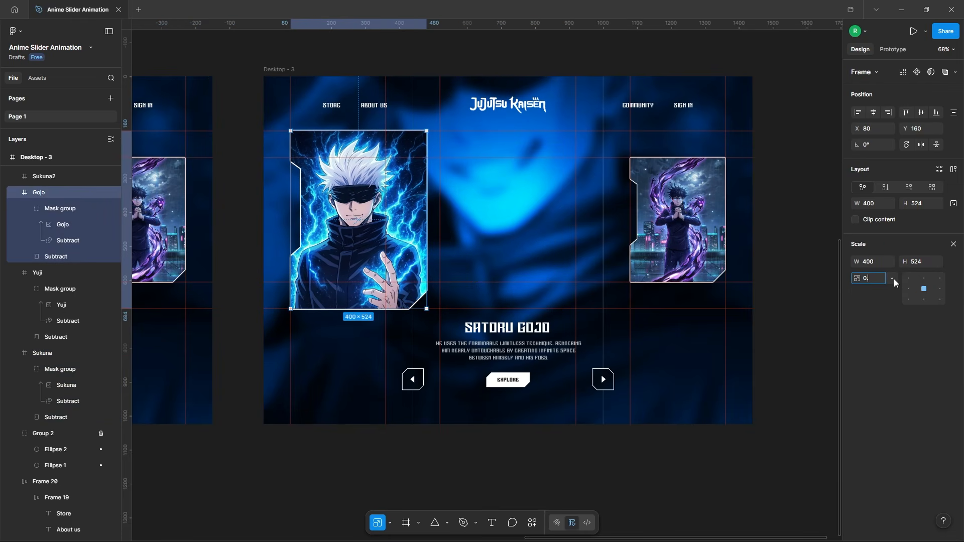
{"action": "type", "text": "7"}
{"action": "key", "text": "Return"}
{"action": "key", "text": "v"}
{"action": "left_click_drag", "start_coordinate": [376, 186], "coordinate": [355, 186]}
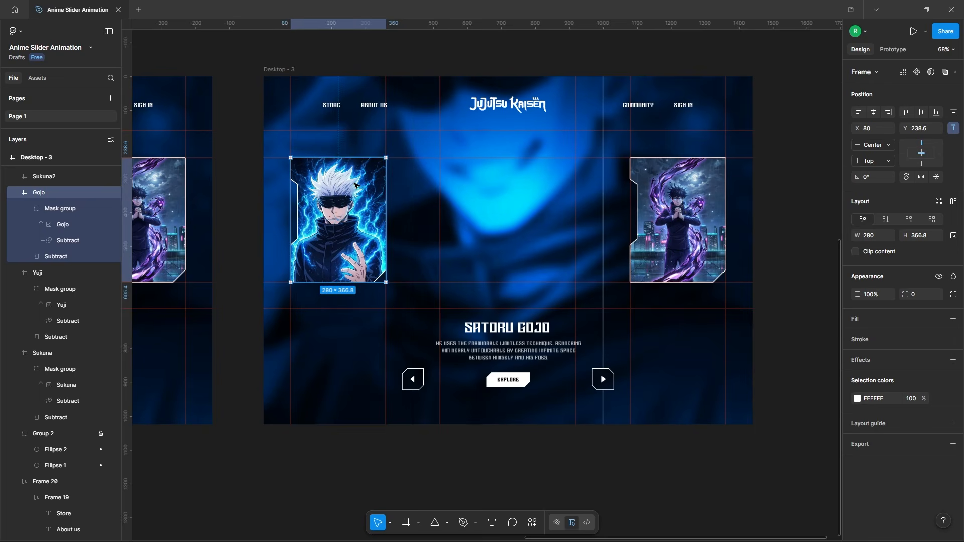
Scale the Gojo image inside its mask down to about 325 by 416 and shift it up to about Y -24.
{"action": "left_click", "coordinate": [356, 187], "text": "ctrl"}
{"action": "key", "text": "k"}
{"action": "left_click_drag", "start_coordinate": [420, 194], "coordinate": [390, 196]}
{"action": "left_click_drag", "start_coordinate": [357, 229], "coordinate": [357, 211]}
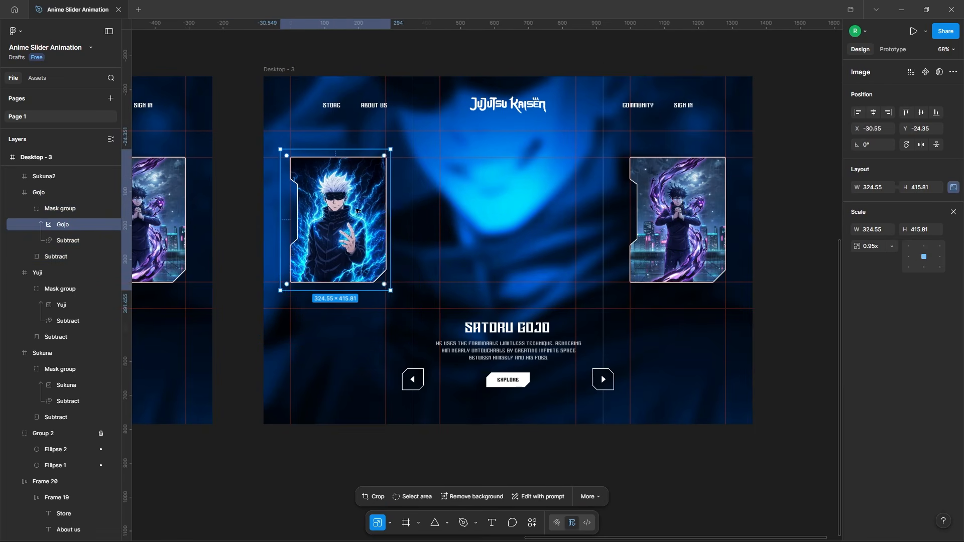
Move the Megumi card in Desktop - 3 to the central guides and scale it up to fill the area between them.
{"action": "left_click", "coordinate": [655, 199]}
{"action": "left_click_drag", "start_coordinate": [655, 199], "coordinate": [463, 167]}
{"action": "left_click_drag", "start_coordinate": [533, 256], "coordinate": [575, 309]}
Enlarge the Megumi image inside its mask to slightly more than 853 by 1093 and shift it down to frame the upper body.
{"action": "left_click", "coordinate": [524, 219], "text": "ctrl"}
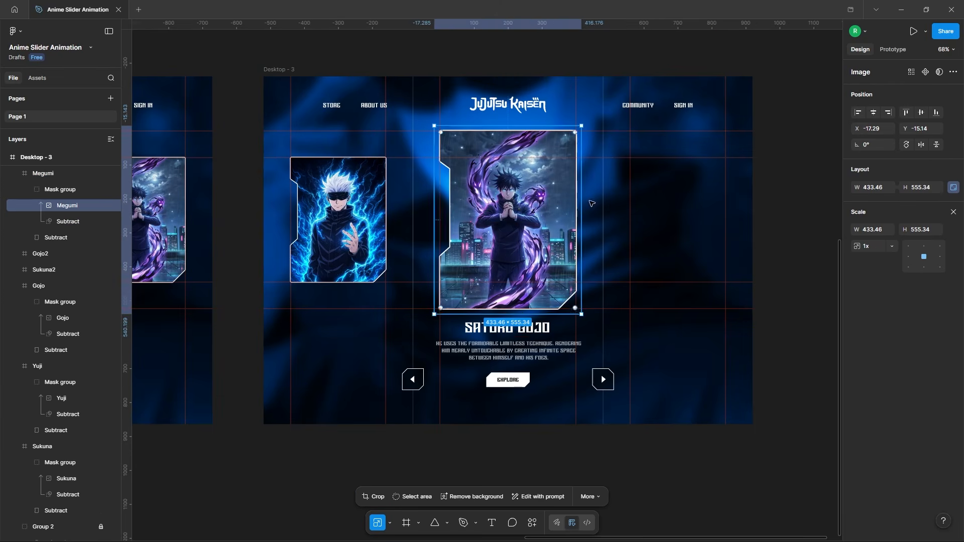
{"action": "left_click_drag", "start_coordinate": [581, 193], "coordinate": [652, 184]}
{"action": "left_click_drag", "start_coordinate": [532, 182], "coordinate": [532, 215]}
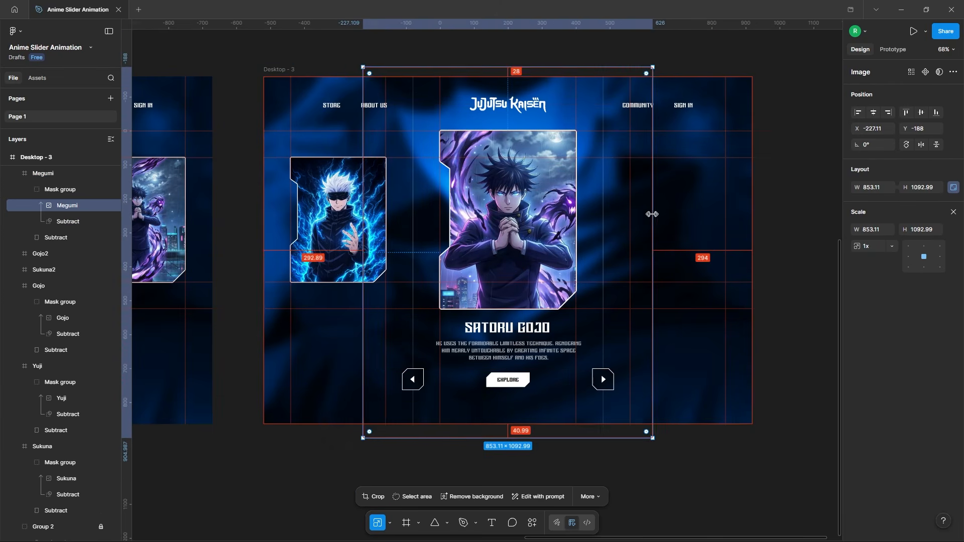
{"action": "left_click_drag", "start_coordinate": [652, 212], "coordinate": [665, 213]}
{"action": "left_click_drag", "start_coordinate": [505, 189], "coordinate": [505, 191]}
{"action": "left_click", "coordinate": [667, 215]}
{"action": "key", "text": "Escape"}
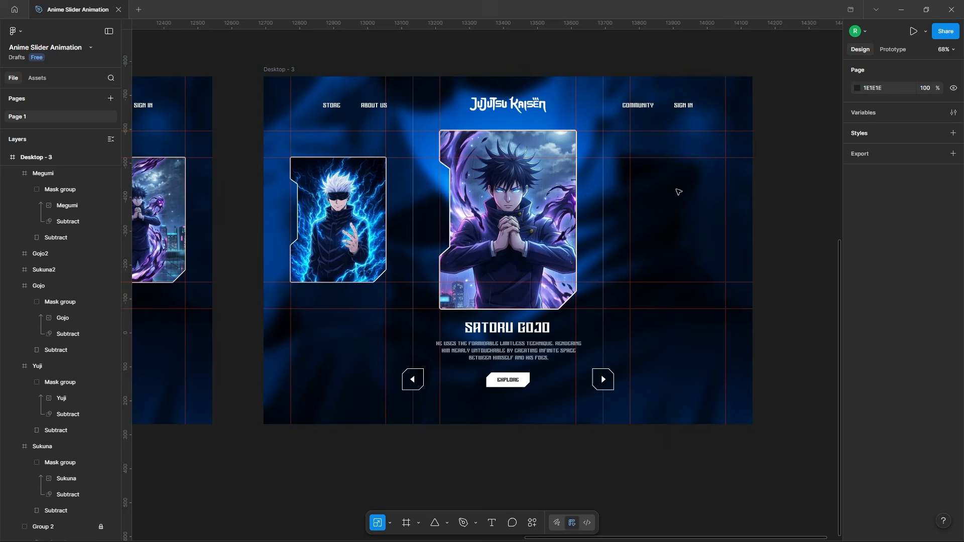
Bring the Nobara card into Desktop - 3 and place it on the right-hand side guides.
{"action": "left_click", "coordinate": [676, 189]}
{"action": "scroll", "coordinate": [65, 226], "scroll_direction": "up", "scroll_amount": 1}
{"action": "left_click", "coordinate": [58, 211]}
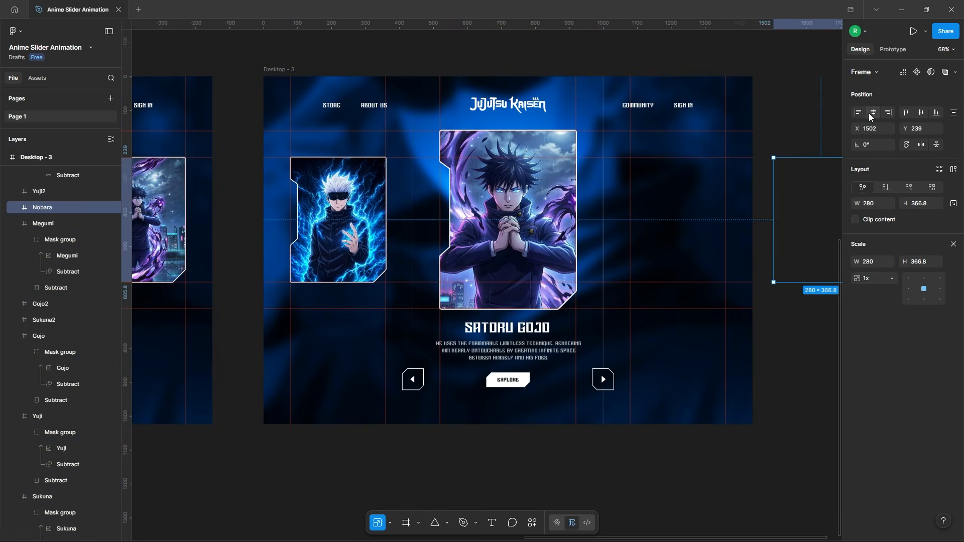
{"action": "left_click_drag", "start_coordinate": [776, 216], "coordinate": [681, 213]}
{"action": "left_click", "coordinate": [763, 189]}
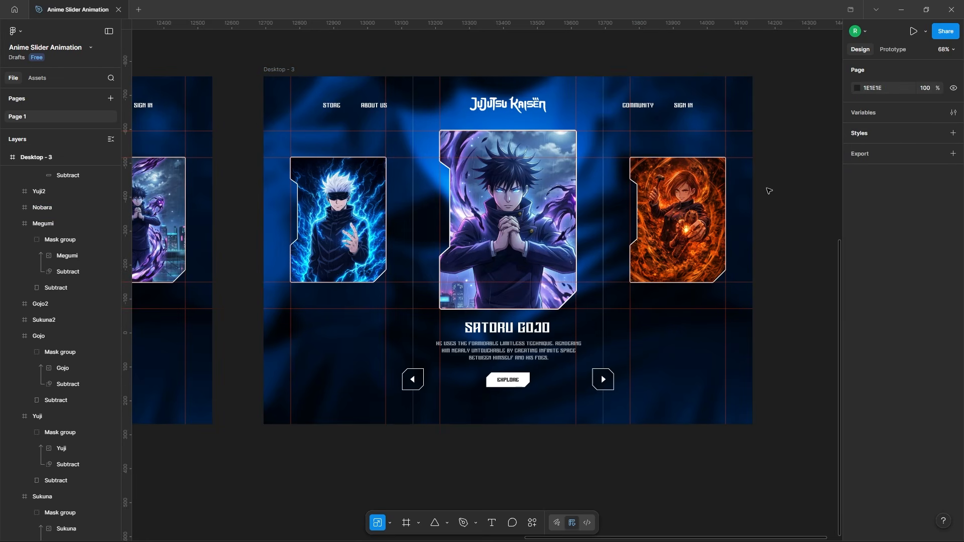
Shift the Satoru Gojo and Megumi Fushiguro title texts up together so Megumi's title shows below the central card.
{"action": "left_click", "coordinate": [507, 327], "text": "ctrl"}
{"action": "scroll", "coordinate": [60, 306], "scroll_direction": "up", "scroll_amount": 3}
{"action": "left_click", "coordinate": [81, 322], "text": "ctrl"}
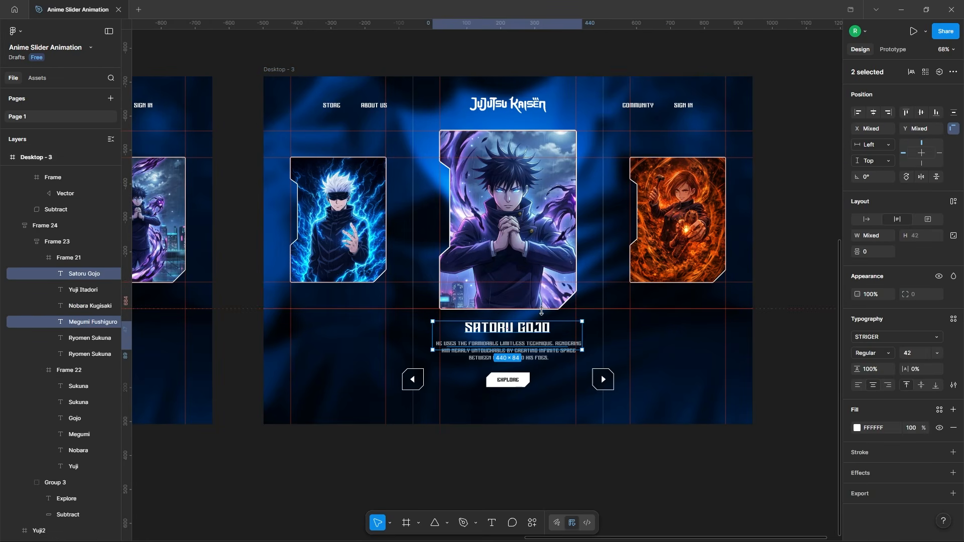
Shift the Gojo and Megumi description texts up in Frame 22 of Desktop - 3 so Megumi's description shows under the title.
{"action": "left_click", "coordinate": [75, 418]}
{"action": "left_click", "coordinate": [78, 434], "text": "shift"}
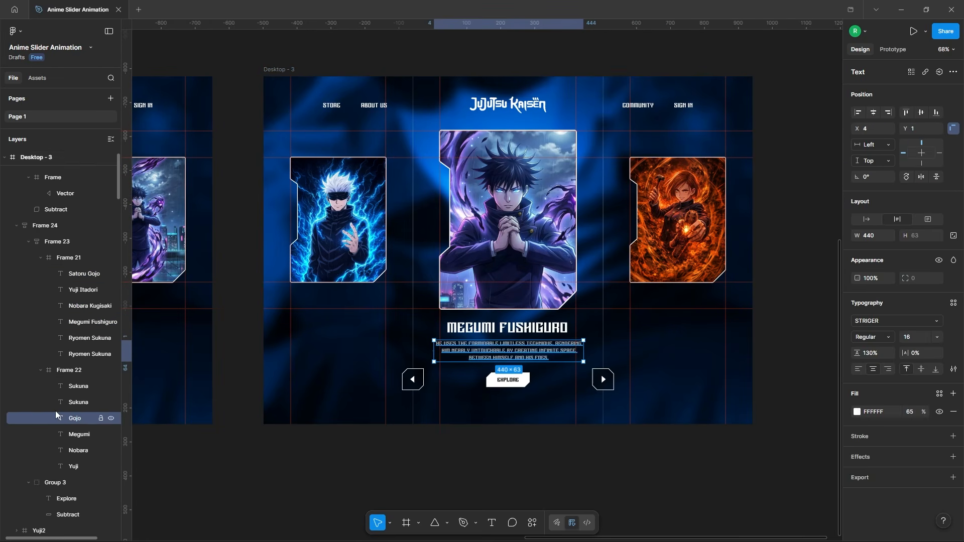
{"action": "key", "text": "shift+Up"}
{"action": "key", "text": "shift+Up"}
{"action": "key", "text": "shift+Up"}
{"action": "key", "text": "shift+Up"}
{"action": "key", "text": "shift+Up"}
{"action": "key", "text": "shift+Up"}
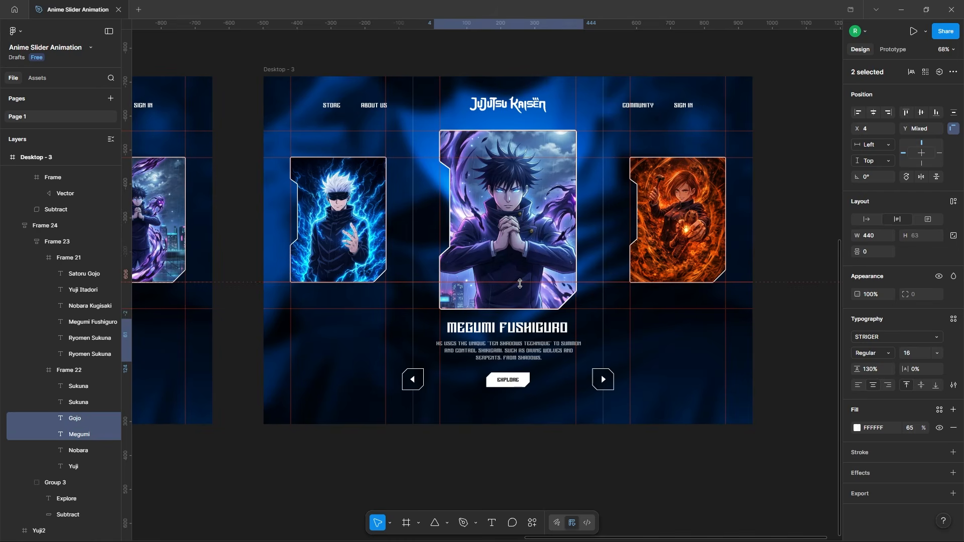
{"action": "left_click", "coordinate": [713, 363]}
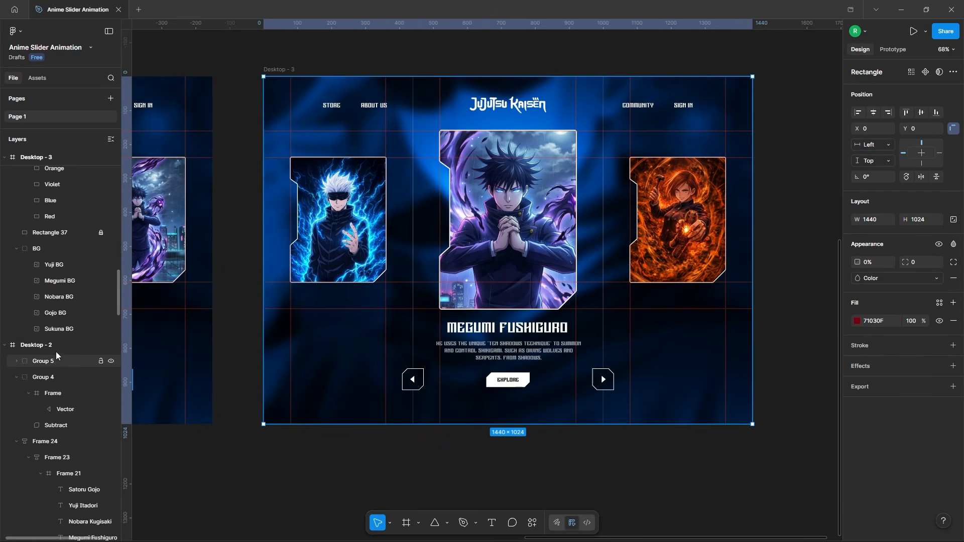
In Desktop - 3, set the Gojo BG image's opacity to 0% and the Megumi BG image's opacity to 100%.
{"action": "left_click", "coordinate": [65, 312]}
{"action": "type", "text": "0"}
{"action": "key", "text": "Return"}
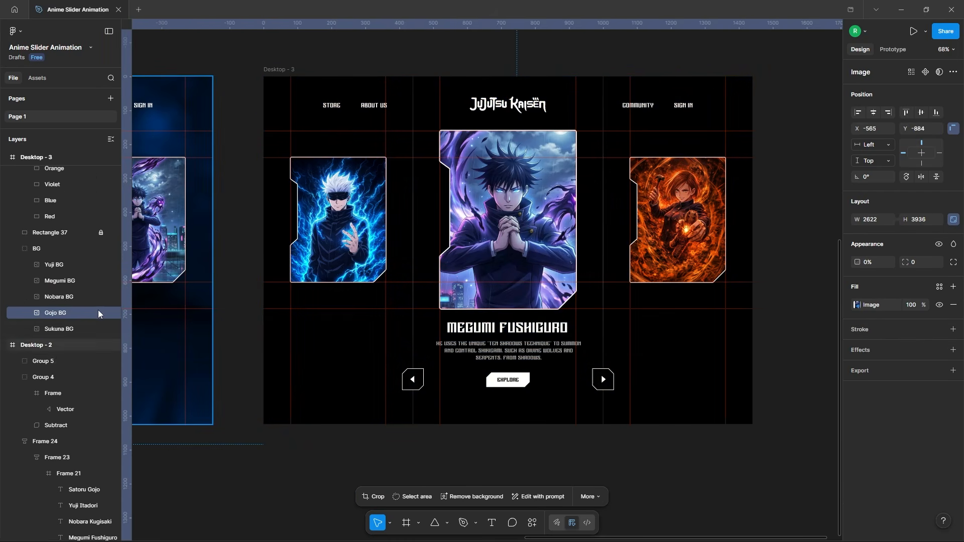
{"action": "left_click", "coordinate": [62, 280]}
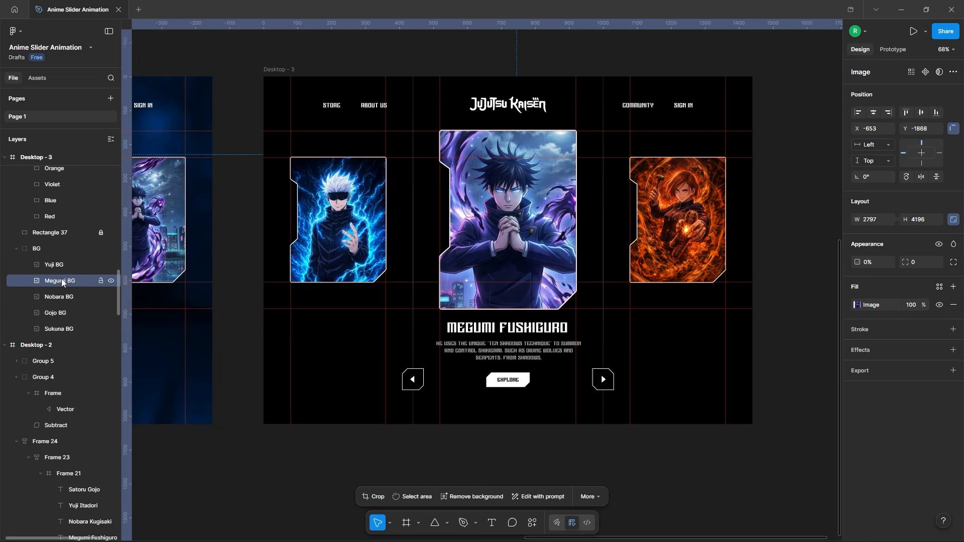
{"action": "left_click", "coordinate": [870, 265]}
{"action": "type", "text": "100"}
{"action": "key", "text": "Return"}
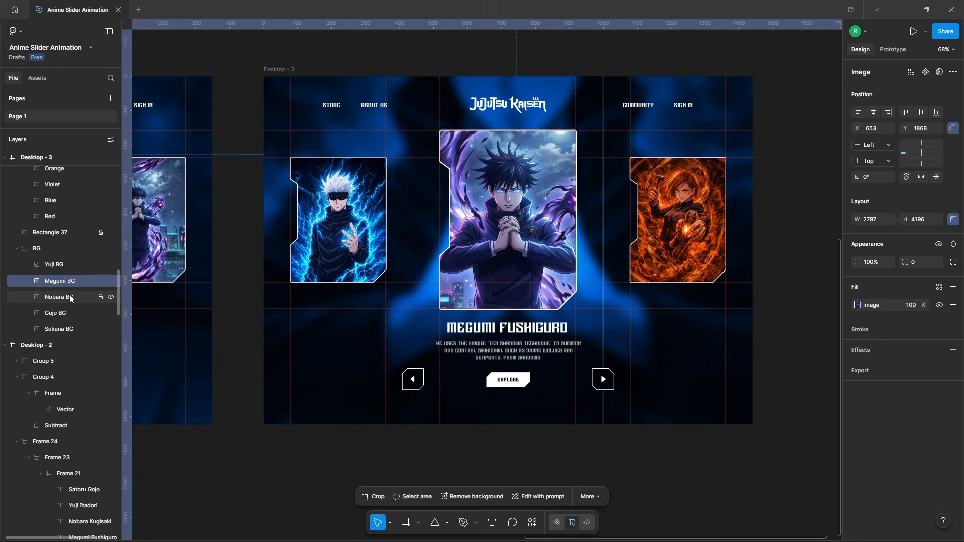
In the BG2 group of Desktop - 3, set the Blue overlay's opacity to 0% and the Violet overlay's to 100%.
{"action": "scroll", "coordinate": [65, 244], "scroll_direction": "up", "scroll_amount": 2}
{"action": "left_click", "coordinate": [65, 246]}
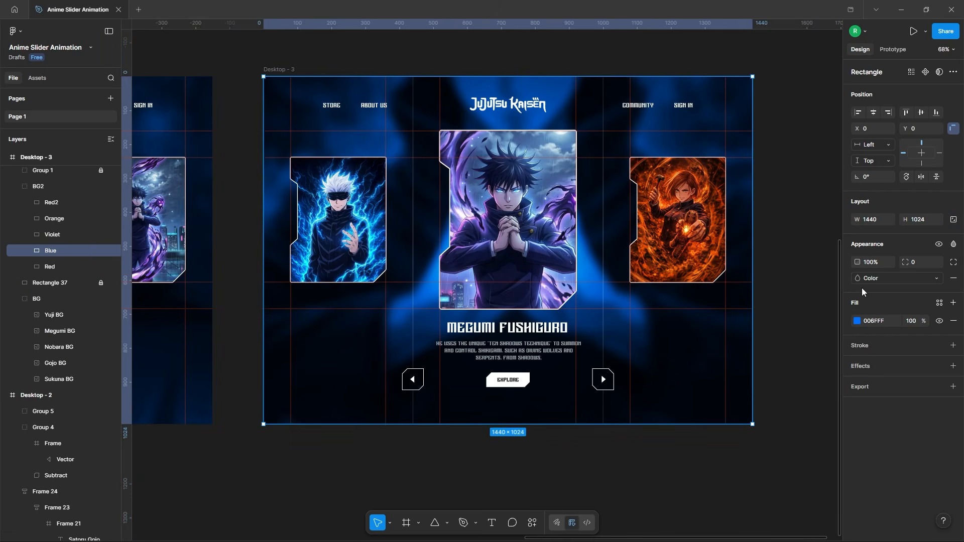
{"action": "left_click", "coordinate": [881, 264]}
{"action": "type", "text": "0"}
{"action": "key", "text": "Return"}
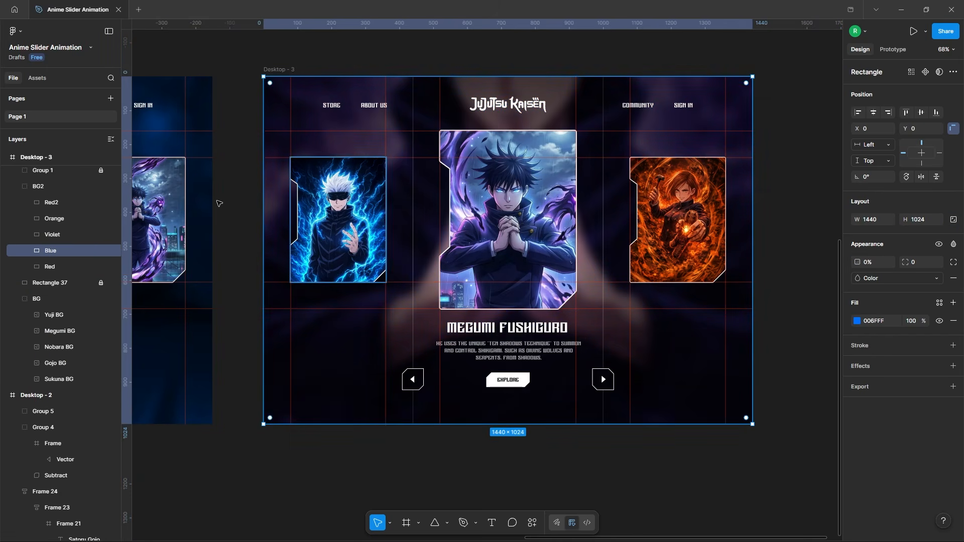
{"action": "left_click", "coordinate": [65, 235]}
{"action": "left_click", "coordinate": [874, 266]}
{"action": "type", "text": "10"}
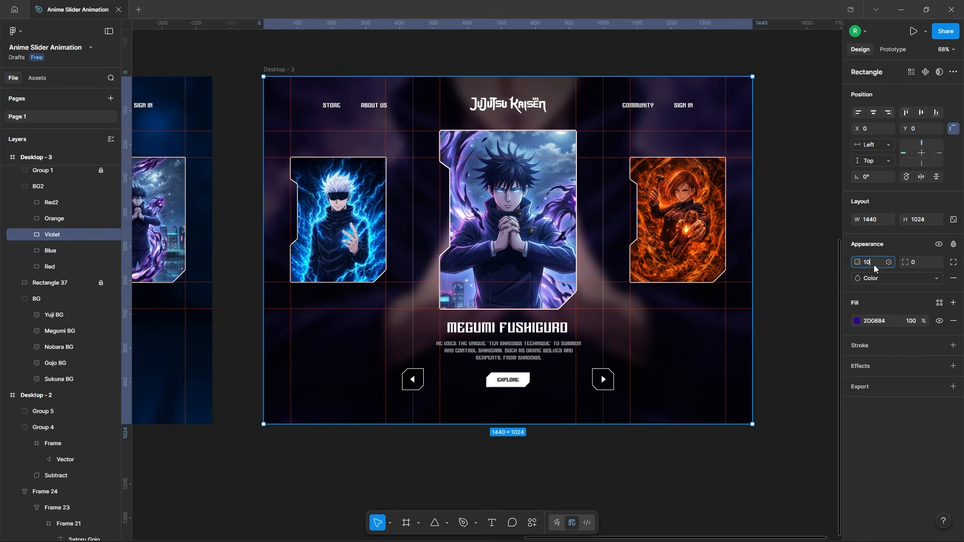
{"action": "type", "text": "0"}
{"action": "key", "text": "Return"}
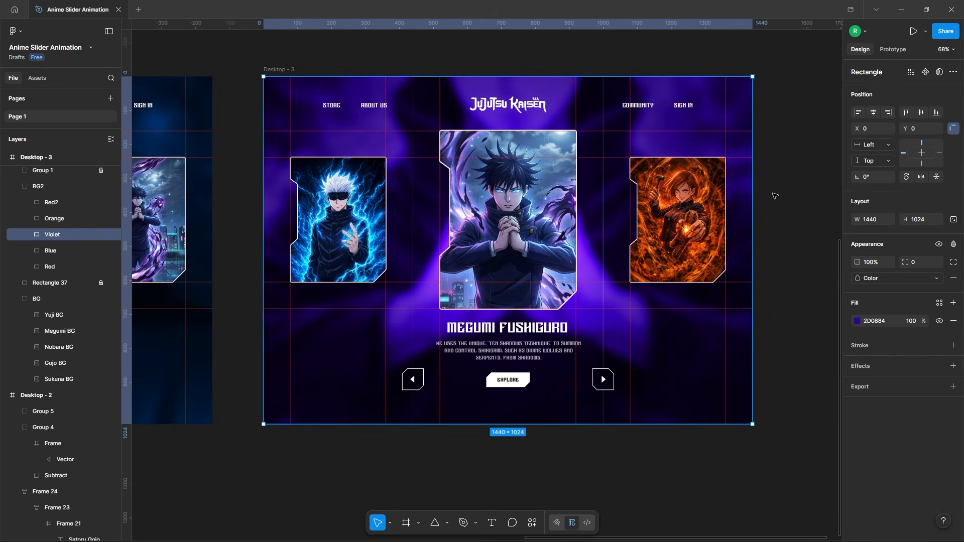
Duplicate the Desktop - 3 frame and place the copy to its right.
{"action": "left_click", "coordinate": [774, 196]}
{"action": "left_click", "coordinate": [432, 192]}
{"action": "scroll", "coordinate": [239, 158], "scroll_direction": "down", "scroll_amount": 2}
{"action": "left_click_drag", "start_coordinate": [269, 108], "coordinate": [560, 122]}
{"action": "left_click", "coordinate": [830, 149]}
In Desktop - 4, move the Gojo card past the frame's left edge and fit the Megumi card to the left-hand guides at 0.7 scale.
{"action": "scroll", "coordinate": [831, 149], "scroll_direction": "up", "scroll_amount": 3}
{"action": "left_click_drag", "start_coordinate": [355, 205], "coordinate": [232, 206]}
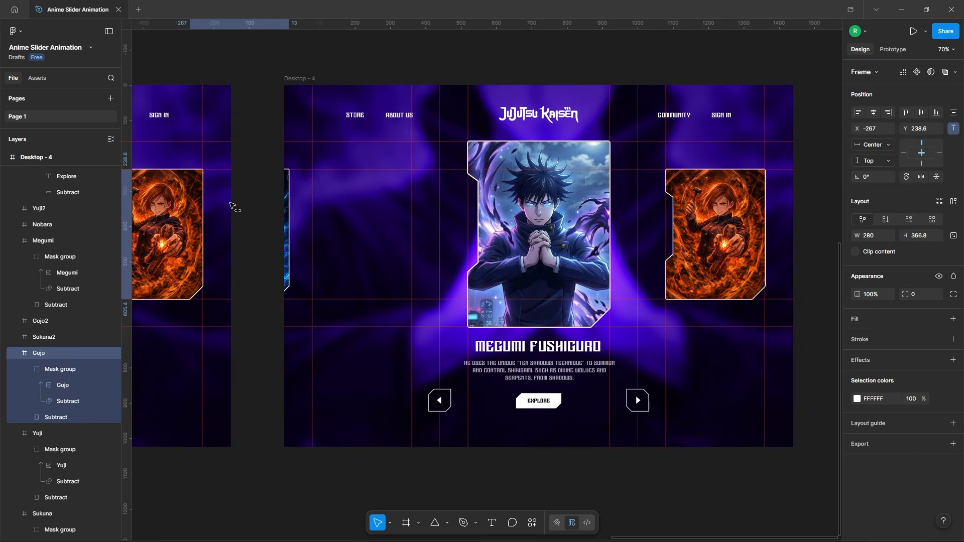
{"action": "left_click", "coordinate": [513, 212]}
{"action": "left_click_drag", "start_coordinate": [513, 211], "coordinate": [362, 221]}
{"action": "type", "text": "k0.7"}
{"action": "key", "text": "Return"}
{"action": "key", "text": "v"}
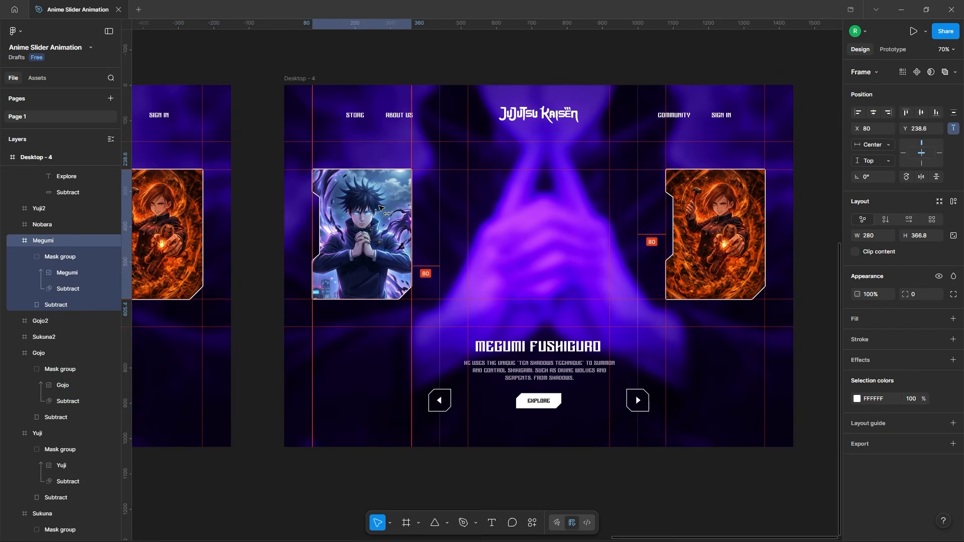
Shrink the Megumi image inside its mask so the whole figure fits in the left-hand card of Desktop - 4.
{"action": "left_click", "coordinate": [374, 216], "text": "ctrl"}
{"action": "key", "text": "k"}
{"action": "left_click_drag", "start_coordinate": [476, 184], "coordinate": [416, 215]}
{"action": "key", "text": "alt+v"}
Fit the Nobara card to the central guides and enlarge its masked image to about 837 by 1072, framing the upper body.
{"action": "left_click_drag", "start_coordinate": [729, 218], "coordinate": [527, 186]}
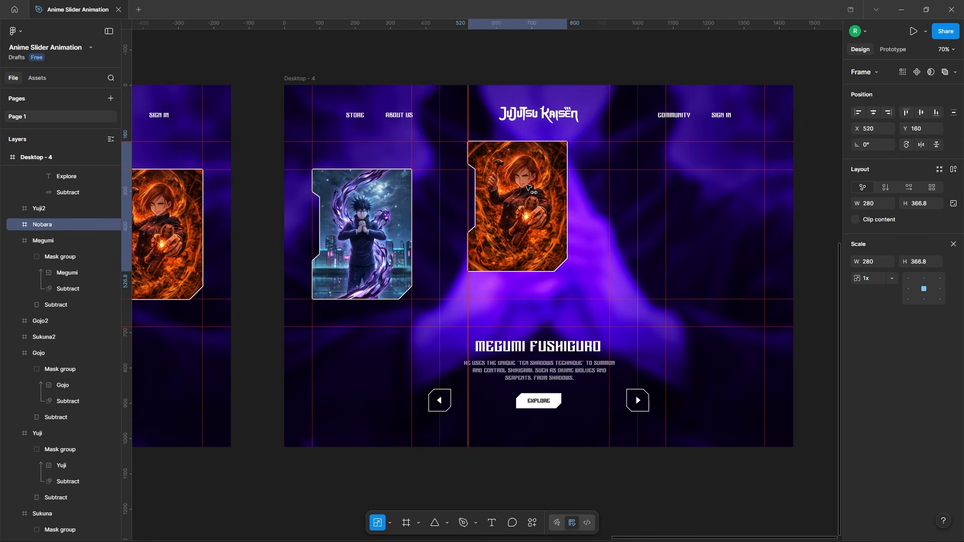
{"action": "left_click_drag", "start_coordinate": [567, 272], "coordinate": [609, 327]}
{"action": "left_click", "coordinate": [583, 241], "text": "ctrl"}
{"action": "left_click_drag", "start_coordinate": [620, 219], "coordinate": [686, 218]}
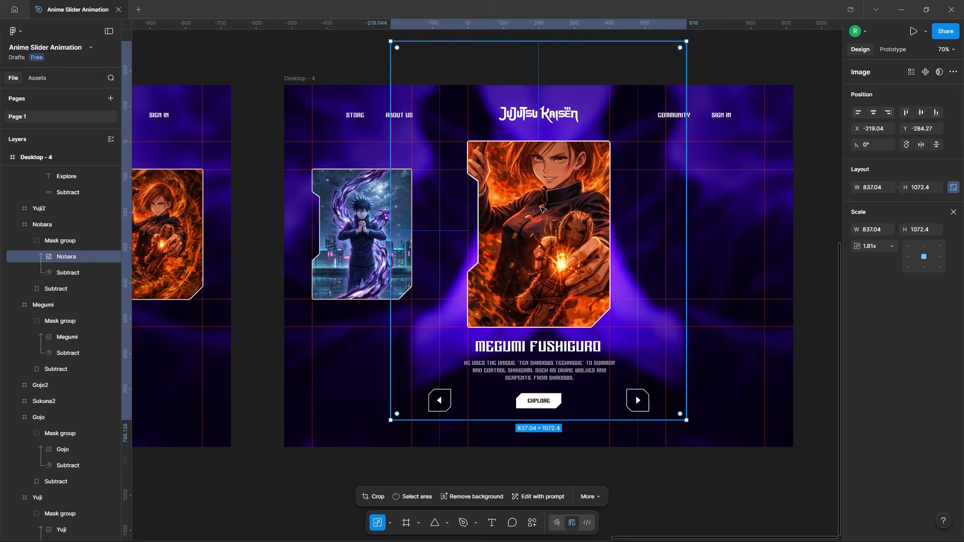
{"action": "left_click_drag", "start_coordinate": [559, 187], "coordinate": [718, 234]}
Bring the Yuji card into Desktop - 4 and place it on the right-hand side guides.
{"action": "scroll", "coordinate": [39, 309], "scroll_direction": "up", "scroll_amount": 2}
{"action": "left_click", "coordinate": [40, 309]}
{"action": "left_click", "coordinate": [873, 112]}
Shift the Megumi and Nobara title and description texts up so Nobara's title and description show below the central card.
{"action": "left_click", "coordinate": [538, 347], "text": "ctrl"}
{"action": "left_click", "coordinate": [79, 257], "text": "ctrl"}
{"action": "key", "text": "ctrl+shift+h"}
{"action": "left_click", "coordinate": [538, 370], "text": "ctrl"}
{"action": "left_click", "coordinate": [78, 402], "text": "ctrl"}
{"action": "key", "text": "ctrl+shift+h"}
In Desktop - 4, set the Megumi BG image's opacity to 0% and the Nobara BG image's opacity to 100%.
{"action": "left_click", "coordinate": [685, 400], "text": "ctrl"}
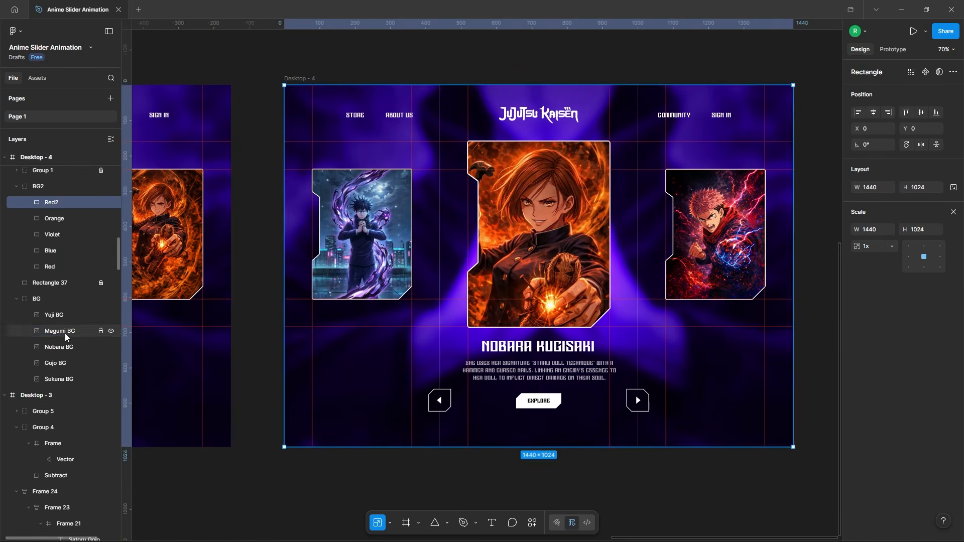
{"action": "left_click", "coordinate": [65, 332]}
{"action": "key", "text": "v"}
{"action": "key", "text": "ctrl+shift+h"}
{"action": "left_click", "coordinate": [59, 347]}
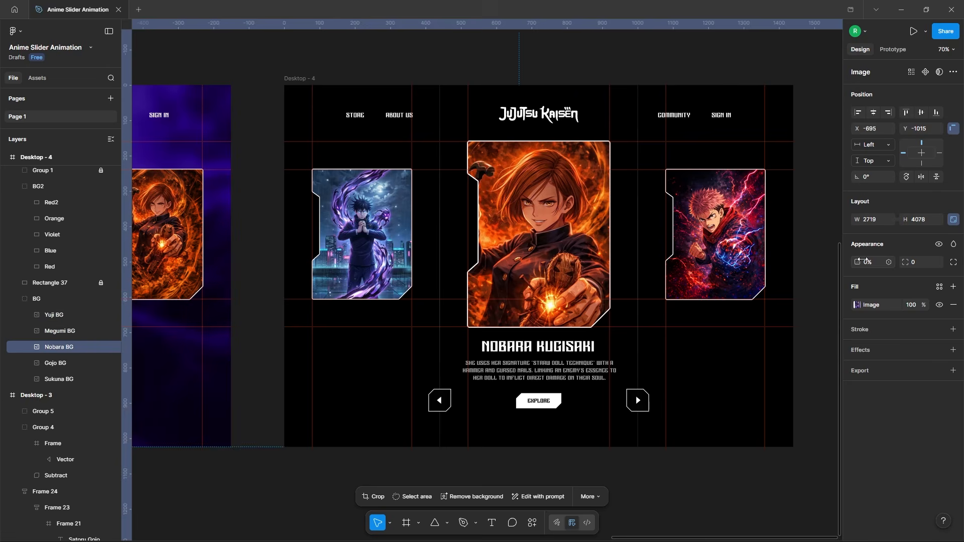
{"action": "key", "text": "ctrl+shift+h"}
In the BG2 group of Desktop - 4, set the Violet overlay's opacity to 0% and the Orange overlay's to 100%.
{"action": "left_click", "coordinate": [54, 234]}
{"action": "left_click", "coordinate": [868, 262]}
{"action": "type", "text": "0"}
{"action": "key", "text": "Return"}
{"action": "left_click", "coordinate": [54, 219]}
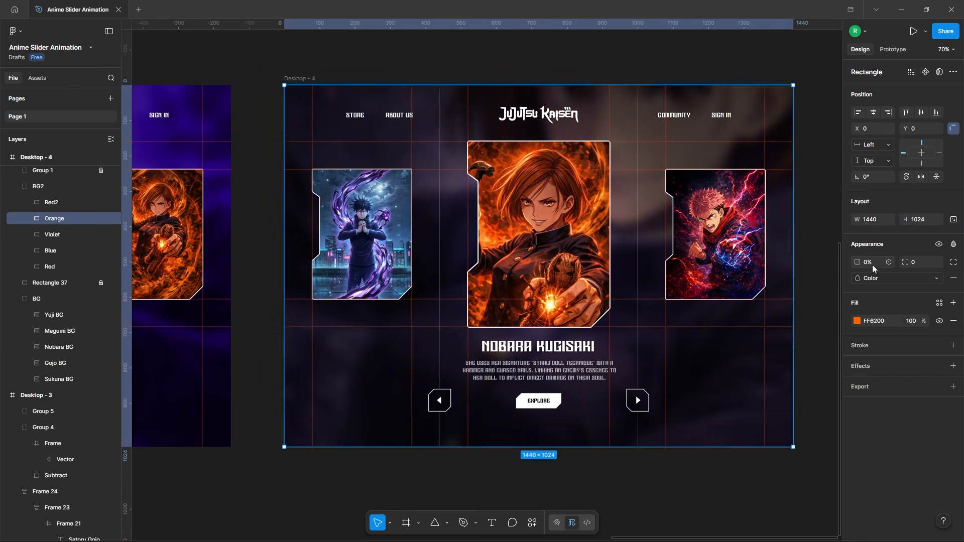
{"action": "key", "text": "0"}
{"action": "left_click", "coordinate": [622, 63]}
Duplicate the Desktop - 4 frame and place the copy to its right.
{"action": "scroll", "coordinate": [251, 153], "scroll_direction": "down", "scroll_amount": 3}
{"action": "left_click_drag", "start_coordinate": [289, 115], "coordinate": [580, 115]}
{"action": "left_click", "coordinate": [710, 95]}
{"action": "left_click_drag", "start_coordinate": [673, 200], "coordinate": [570, 192]}
{"action": "scroll", "coordinate": [391, 181], "scroll_direction": "up", "scroll_amount": 5}
In Desktop - 5, move the Megumi card past the frame's left edge and fit the Nobara card to the left-hand guides at 0.7 scale.
{"action": "left_click", "coordinate": [390, 210]}
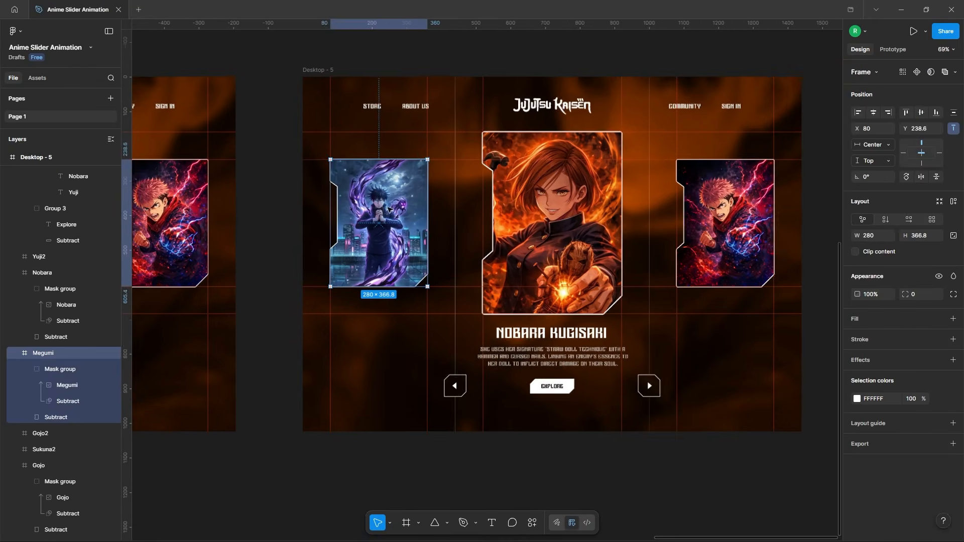
{"action": "scroll", "coordinate": [391, 203], "scroll_direction": "up", "scroll_amount": 1}
{"action": "left_click_drag", "start_coordinate": [392, 200], "coordinate": [227, 200]}
{"action": "left_click_drag", "start_coordinate": [596, 200], "coordinate": [402, 186]}
{"action": "key", "text": "k"}
{"action": "left_click", "coordinate": [871, 278]}
{"action": "type", "text": "0.7"}
{"action": "key", "text": "Return"}
{"action": "key", "text": "v"}
Shrink the Nobara image inside its mask to about 319 by 409 and position it to fill the left-hand card.
{"action": "left_click", "coordinate": [403, 226], "text": "ctrl"}
{"action": "key", "text": "k"}
{"action": "left_click_drag", "start_coordinate": [494, 411], "coordinate": [452, 314]}
{"action": "left_click_drag", "start_coordinate": [394, 228], "coordinate": [394, 230]}
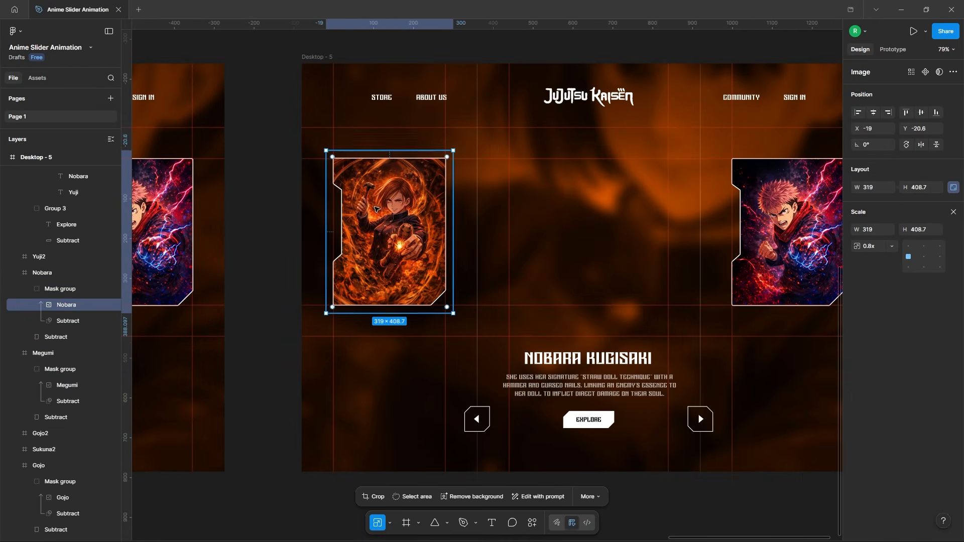
Move the Yuji card onto the central guides of Desktop - 5 and enlarge it to fill them.
{"action": "left_click", "coordinate": [787, 221]}
{"action": "left_click", "coordinate": [873, 113]}
{"action": "scroll", "coordinate": [288, 221], "scroll_direction": "down", "scroll_amount": 3}
{"action": "scroll", "coordinate": [623, 209], "scroll_direction": "up", "scroll_amount": 4}
{"action": "left_click_drag", "start_coordinate": [472, 224], "coordinate": [444, 186]}
{"action": "left_click_drag", "start_coordinate": [496, 296], "coordinate": [553, 369]}
Enlarge the Yuji image inside its mask and shift it down to frame the upper body.
{"action": "left_click", "coordinate": [527, 251], "text": "ctrl"}
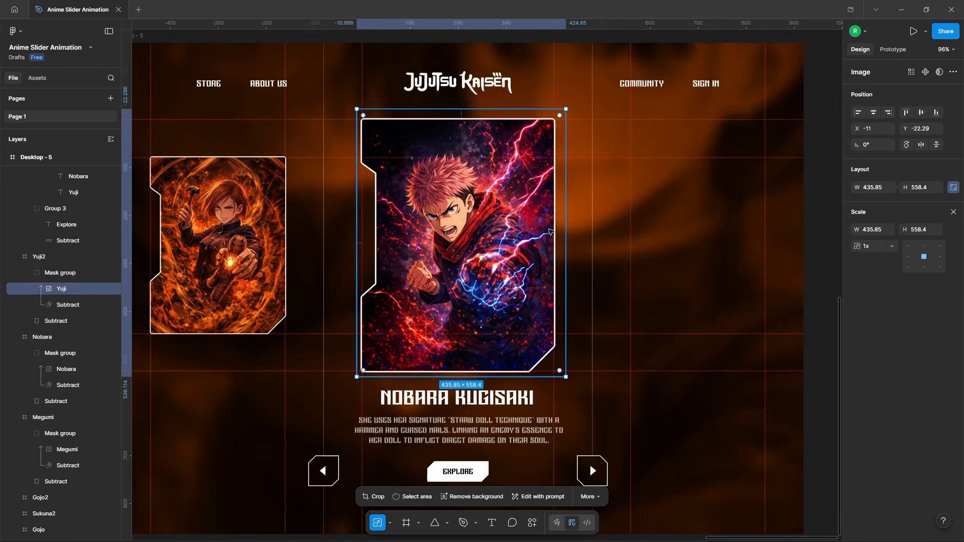
{"action": "left_click_drag", "start_coordinate": [566, 211], "coordinate": [641, 211]}
{"action": "left_click_drag", "start_coordinate": [442, 201], "coordinate": [458, 237]}
{"action": "scroll", "coordinate": [377, 146], "scroll_direction": "down", "scroll_amount": 1}
{"action": "left_click_drag", "start_coordinate": [401, 170], "coordinate": [524, 200]}
Bring the Sukuna card into Desktop - 5 and place it on the right-hand side guides.
{"action": "left_click", "coordinate": [783, 202]}
{"action": "scroll", "coordinate": [401, 162], "scroll_direction": "down", "scroll_amount": 5}
{"action": "left_click", "coordinate": [621, 202]}
{"action": "left_click", "coordinate": [874, 113]}
{"action": "left_click", "coordinate": [643, 201]}
Shift the Yuji Itadori and Nobara Kugisaki title texts up together so Yuji's title shows below the central card.
{"action": "left_click", "coordinate": [410, 274], "text": "ctrl"}
{"action": "scroll", "coordinate": [78, 305], "scroll_direction": "up", "scroll_amount": 2}
{"action": "left_click", "coordinate": [81, 258], "text": "shift"}
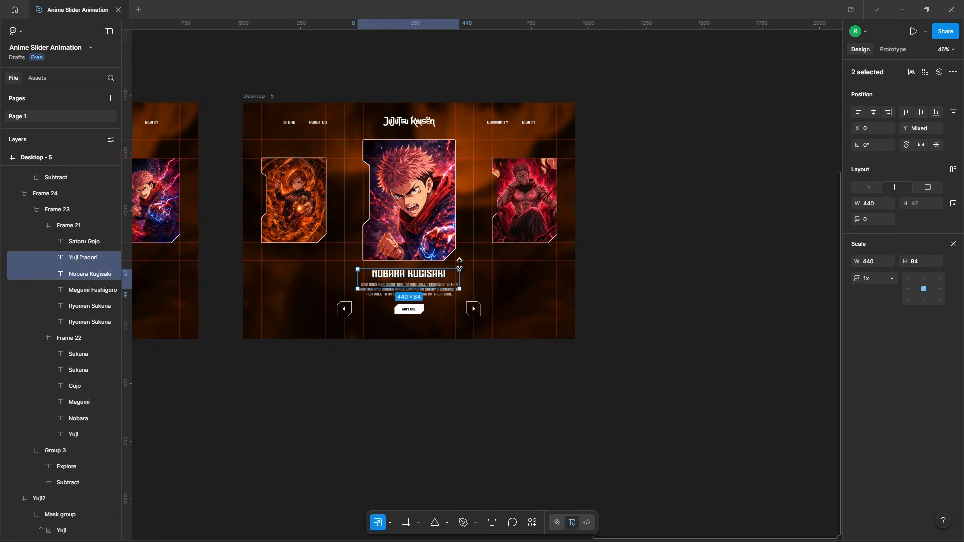
{"action": "key", "text": "shift+Up"}
{"action": "key", "text": "shift+Up"}
{"action": "key", "text": "shift+Up"}
{"action": "key", "text": "shift+Up"}
Shift the Nobara and Yuji description texts up in Frame 22 of Desktop - 5 so Yuji's description shows under the title.
{"action": "left_click", "coordinate": [63, 419]}
{"action": "left_click", "coordinate": [95, 433], "text": "shift"}
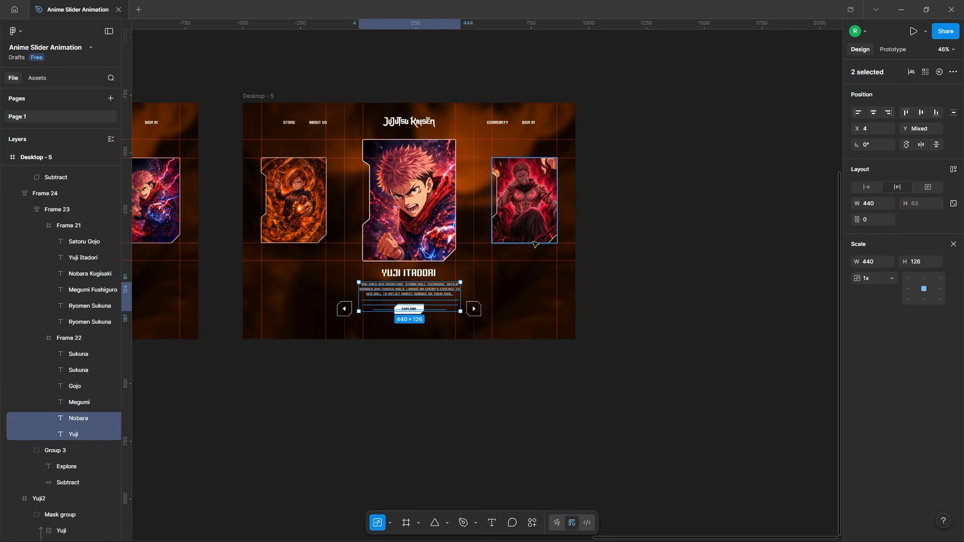
{"action": "key", "text": "shift+Up"}
{"action": "key", "text": "shift+Up"}
{"action": "key", "text": "shift+Up"}
{"action": "key", "text": "shift+Up"}
{"action": "key", "text": "shift+Up"}
{"action": "key", "text": "shift+Up"}
{"action": "left_click", "coordinate": [613, 276]}
In Desktop - 5, set the Nobara BG image's opacity to 0% and the Yuji BG image's opacity to 100%.
{"action": "left_click", "coordinate": [542, 288], "text": "ctrl"}
{"action": "left_click", "coordinate": [58, 397]}
{"action": "type", "text": "v"}
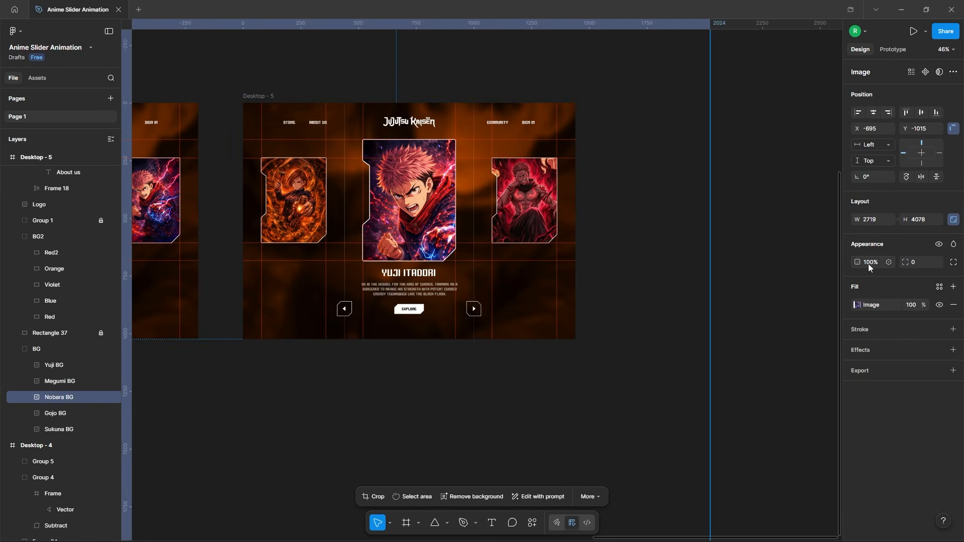
{"action": "type", "text": "0"}
{"action": "key", "text": "Return"}
{"action": "left_click", "coordinate": [54, 365]}
{"action": "key", "text": "0"}
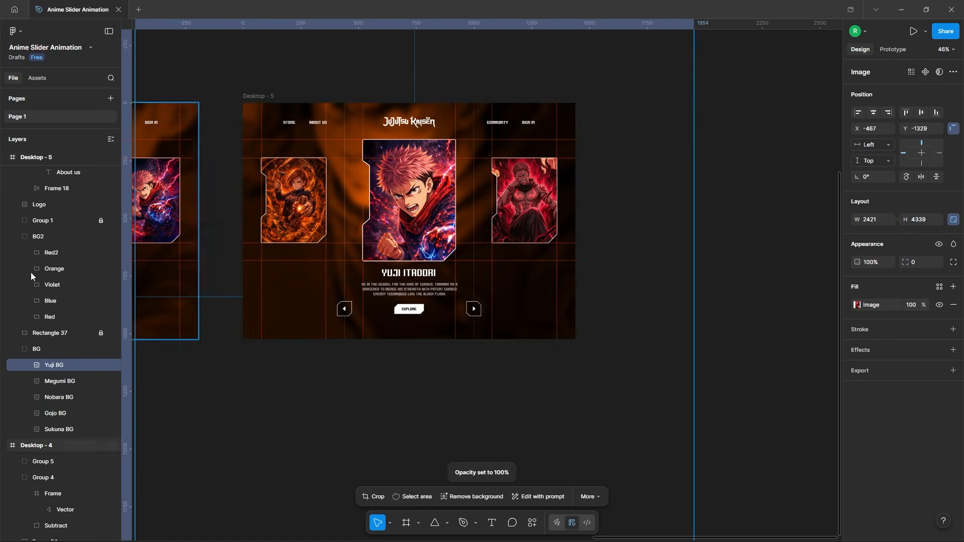
Swap the background tint of Desktop - 5 from the Orange overlay to the Red2 overlay at 100% opacity.
{"action": "left_click", "coordinate": [55, 270]}
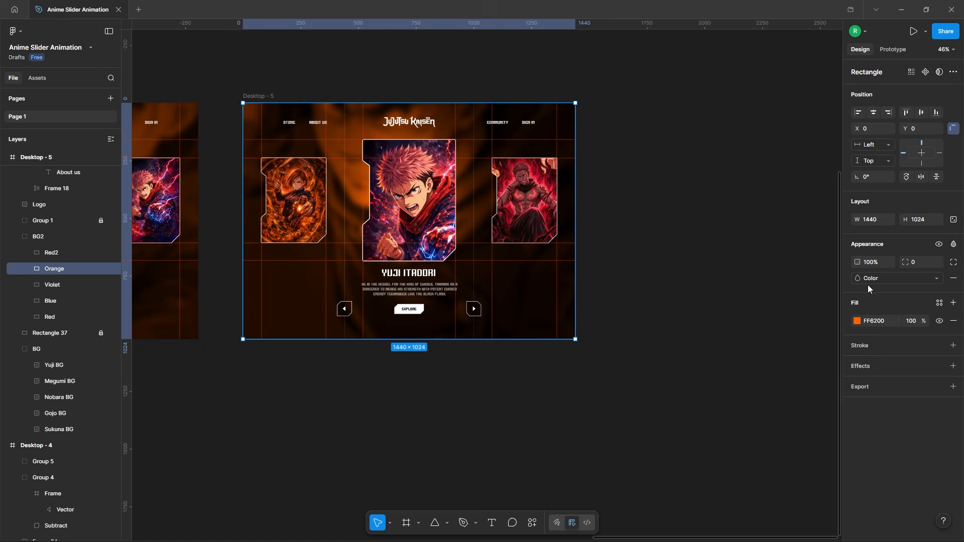
{"action": "left_click", "coordinate": [51, 255]}
{"action": "key", "text": "0"}
{"action": "left_click", "coordinate": [647, 256]}
{"action": "scroll", "coordinate": [320, 229], "scroll_direction": "down", "scroll_amount": 1}
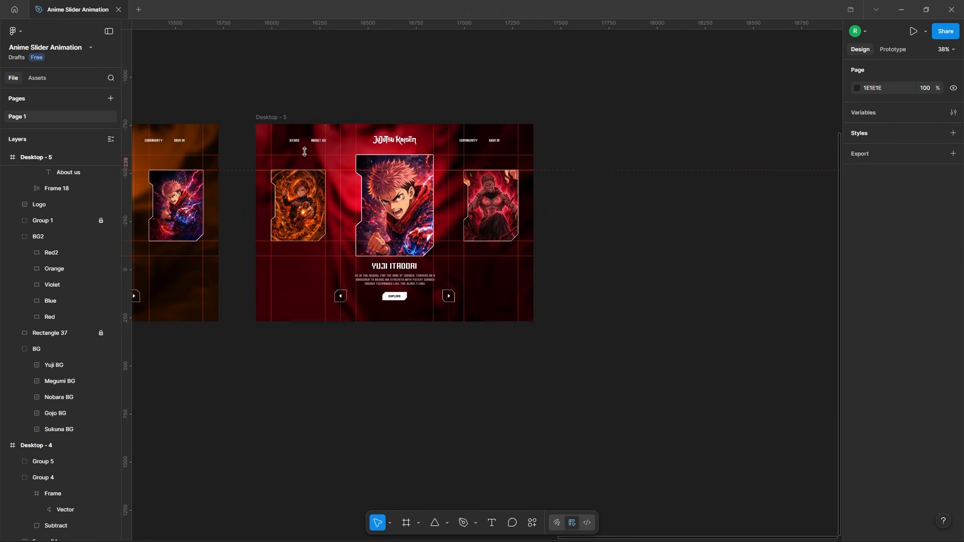
Duplicate the Desktop - 5 frame and place the copy to its right.
{"action": "left_click", "coordinate": [273, 118]}
{"action": "key", "text": "ctrl+d"}
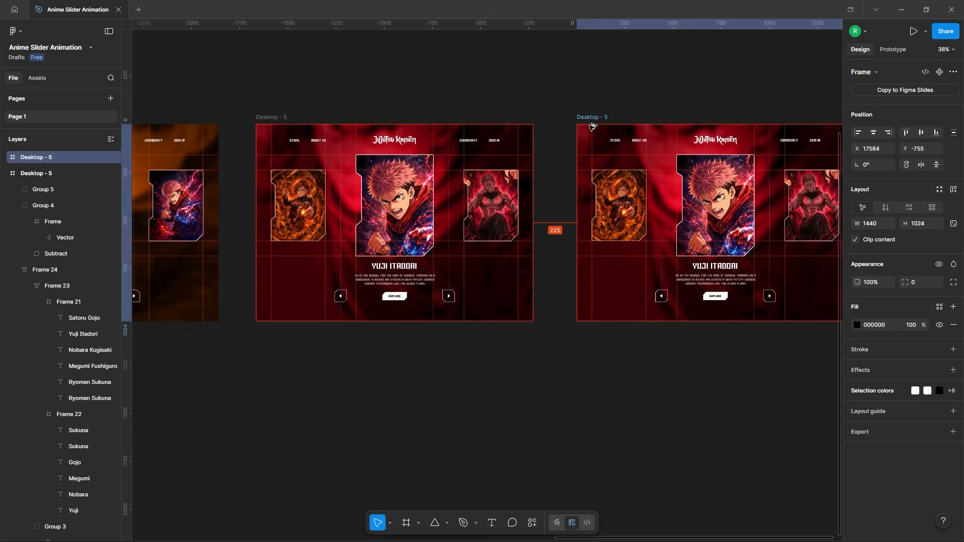
{"action": "scroll", "coordinate": [618, 193], "scroll_direction": "down", "scroll_amount": 2}
{"action": "left_click", "coordinate": [688, 209]}
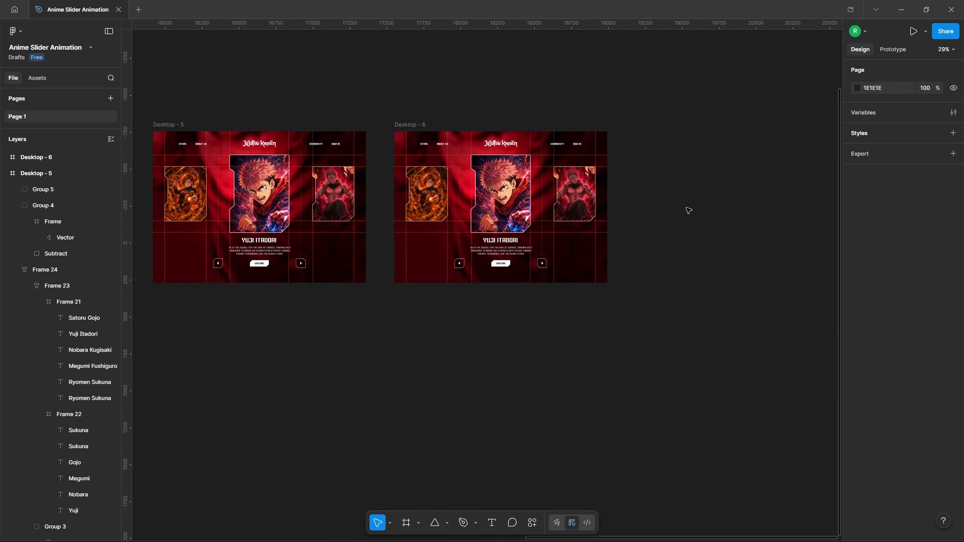
{"action": "scroll", "coordinate": [688, 201], "scroll_direction": "down", "scroll_amount": 6}
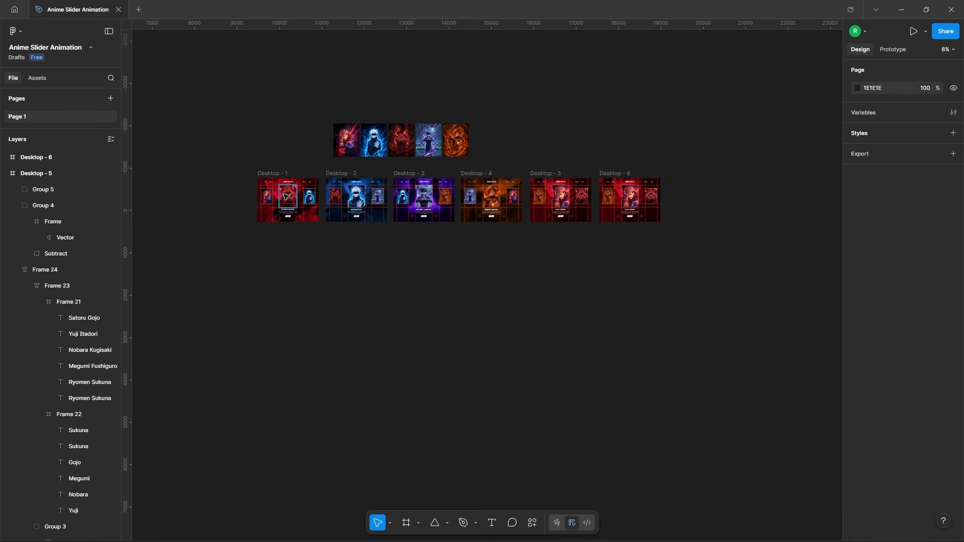
{"action": "scroll", "coordinate": [672, 182], "scroll_direction": "up", "scroll_amount": 10}
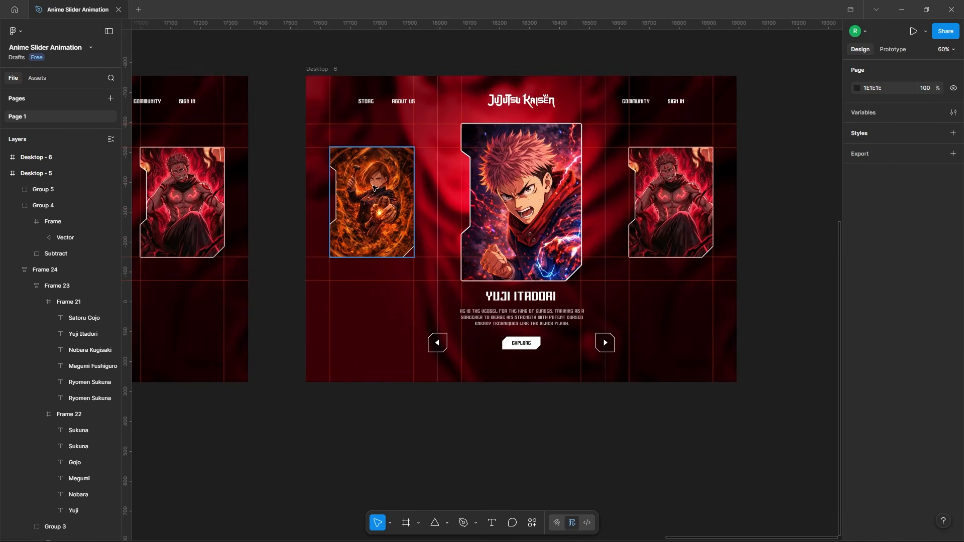
In Desktop - 6, move the Nobara card past the frame's left edge and delete the Yuji and Sukuna cards.
{"action": "left_click_drag", "start_coordinate": [374, 188], "coordinate": [261, 191]}
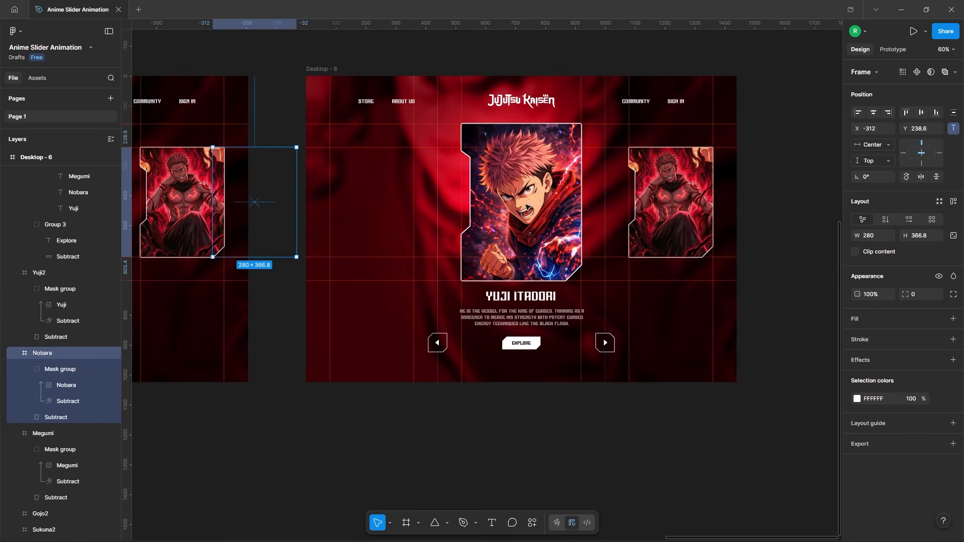
{"action": "left_click", "coordinate": [543, 217]}
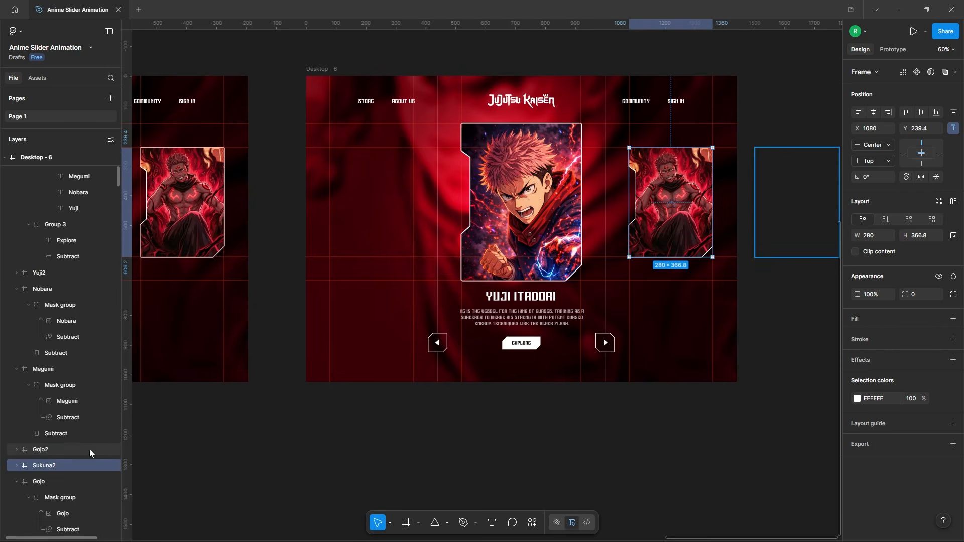
{"action": "left_click", "coordinate": [44, 465]}
{"action": "left_click", "coordinate": [547, 208]}
{"action": "left_click", "coordinate": [684, 207], "text": "shift"}
{"action": "key", "text": "Delete"}
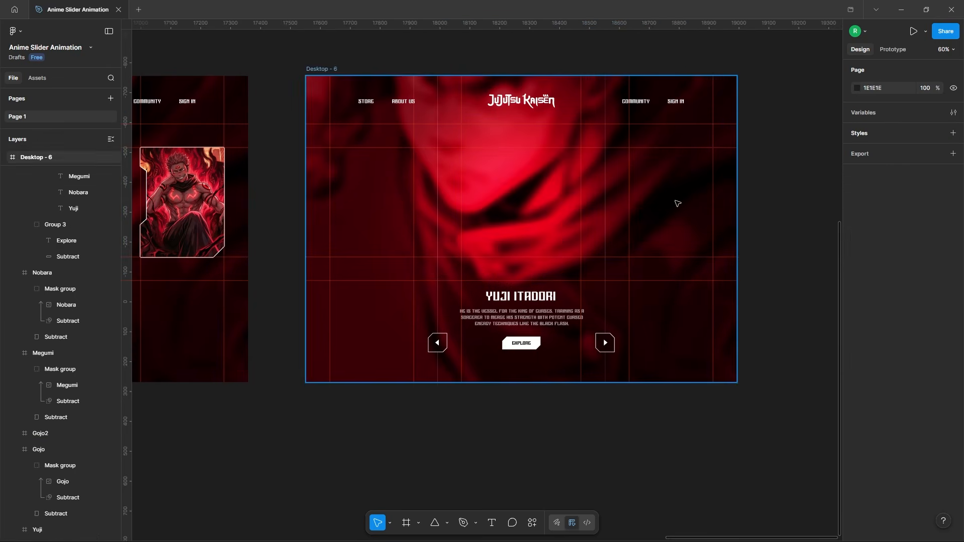
Turn off content clipping on Desktop - 6 to delete the Gojo2 card beyond its right edge, and turn clipping back on.
{"action": "left_click", "coordinate": [320, 74]}
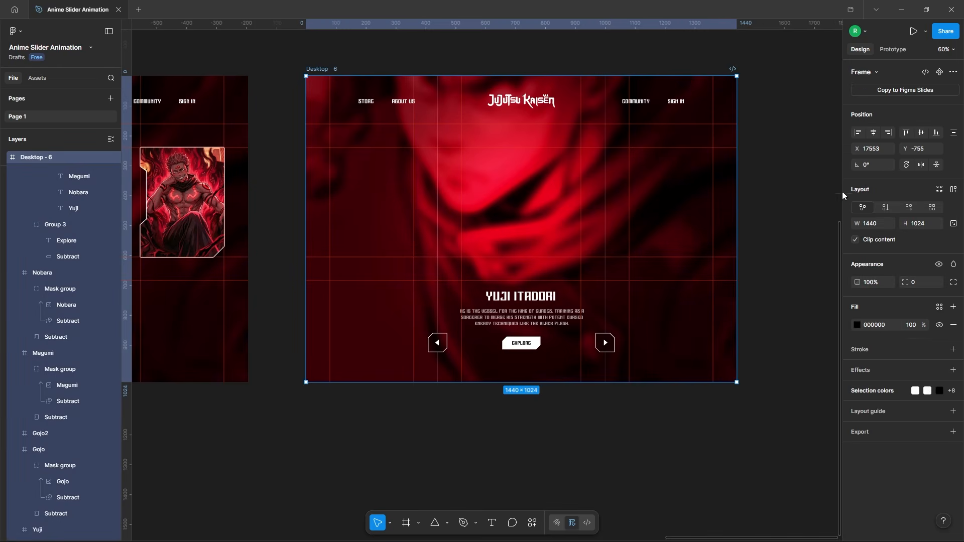
{"action": "left_click", "coordinate": [855, 240]}
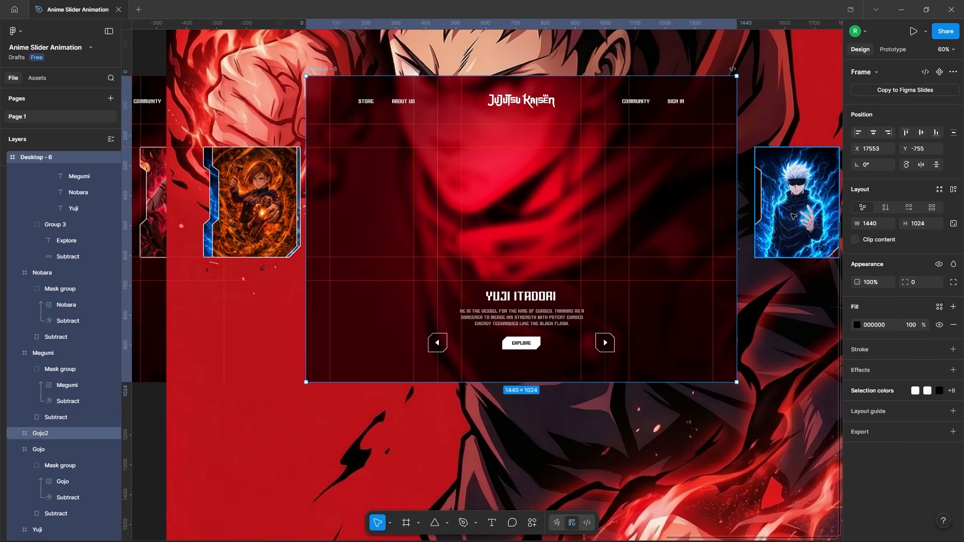
{"action": "left_click", "coordinate": [58, 435]}
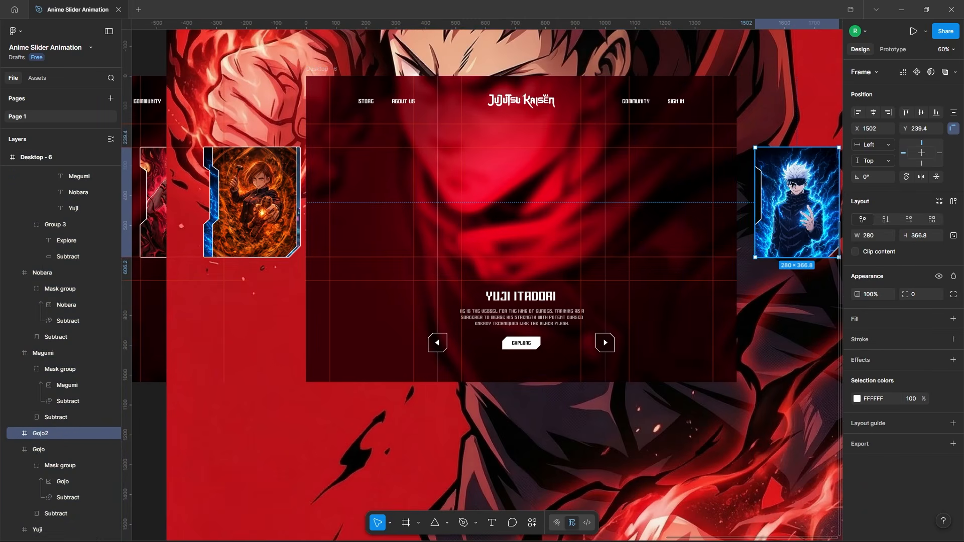
{"action": "key", "text": "Delete"}
{"action": "left_click", "coordinate": [322, 73]}
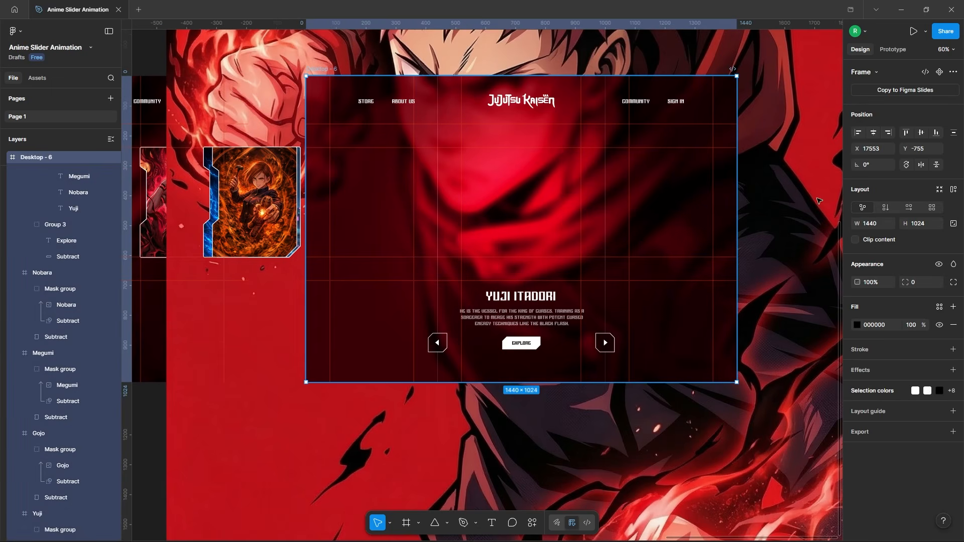
{"action": "left_click", "coordinate": [855, 240]}
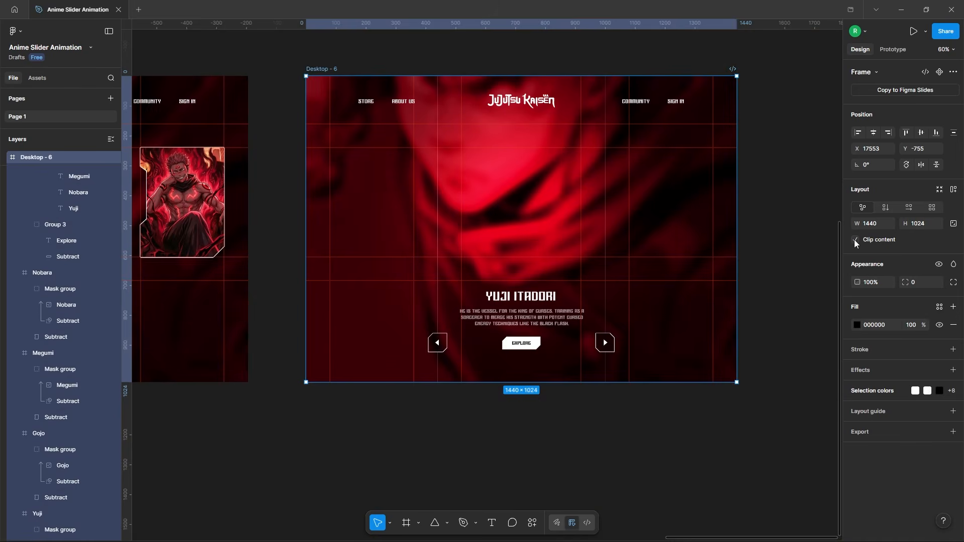
Copy the Yuji, Sukuna and Gojo cards of Desktop - 1 together.
{"action": "left_click", "coordinate": [779, 230]}
{"action": "scroll", "coordinate": [779, 218], "scroll_direction": "down", "scroll_amount": 6}
{"action": "scroll", "coordinate": [432, 203], "scroll_direction": "up", "scroll_amount": 5}
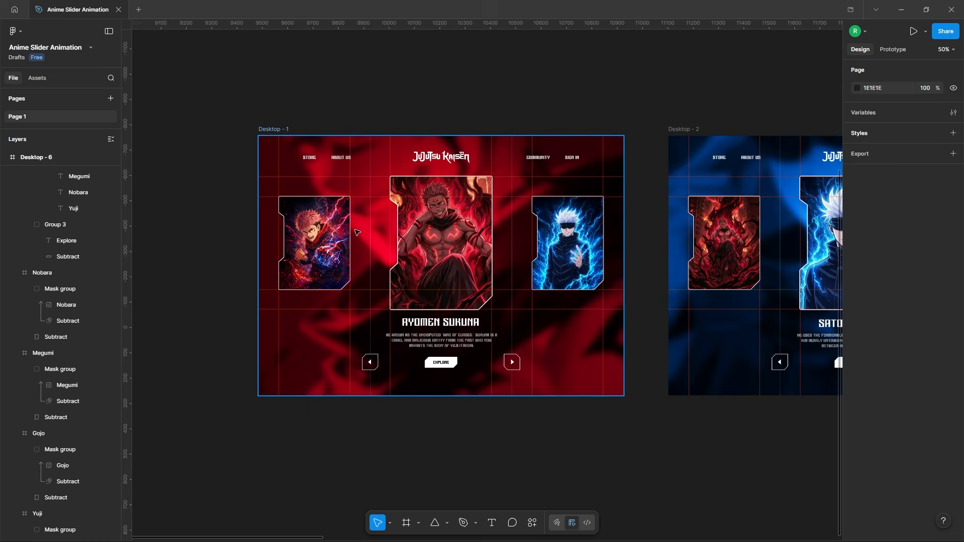
{"action": "left_click", "coordinate": [321, 236]}
{"action": "left_click", "coordinate": [442, 240], "text": "shift"}
{"action": "left_click", "coordinate": [544, 204], "text": "shift"}
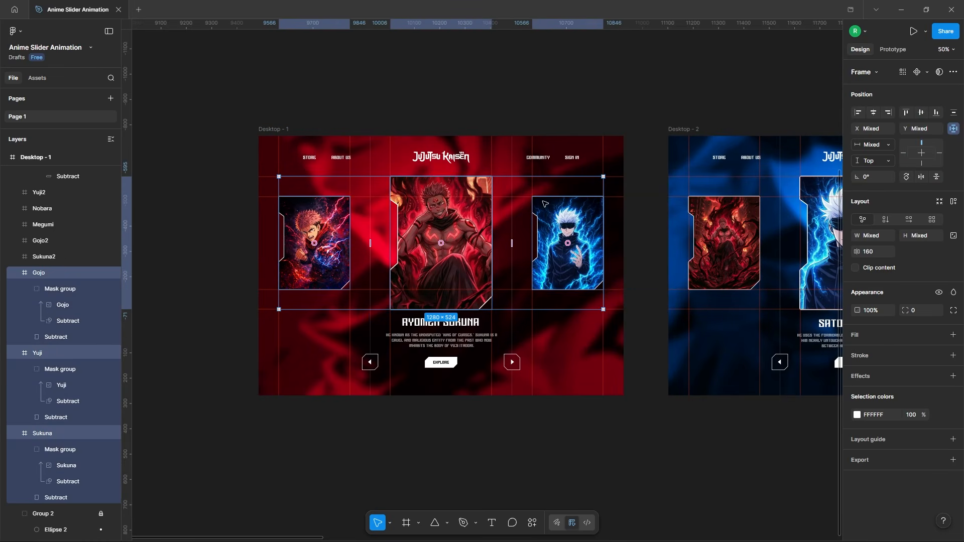
{"action": "right_click", "coordinate": [550, 205]}
{"action": "left_click", "coordinate": [567, 189]}
Paste the copied Yuji, Sukuna and Gojo cards into the Desktop - 6 frame.
{"action": "scroll", "coordinate": [236, 120], "scroll_direction": "down", "scroll_amount": 6}
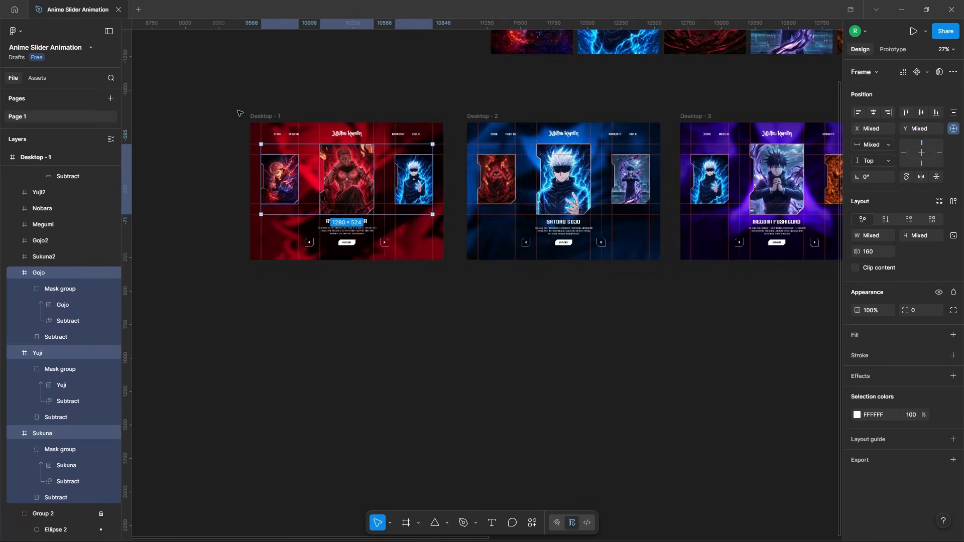
{"action": "scroll", "coordinate": [537, 125], "scroll_direction": "up", "scroll_amount": 6}
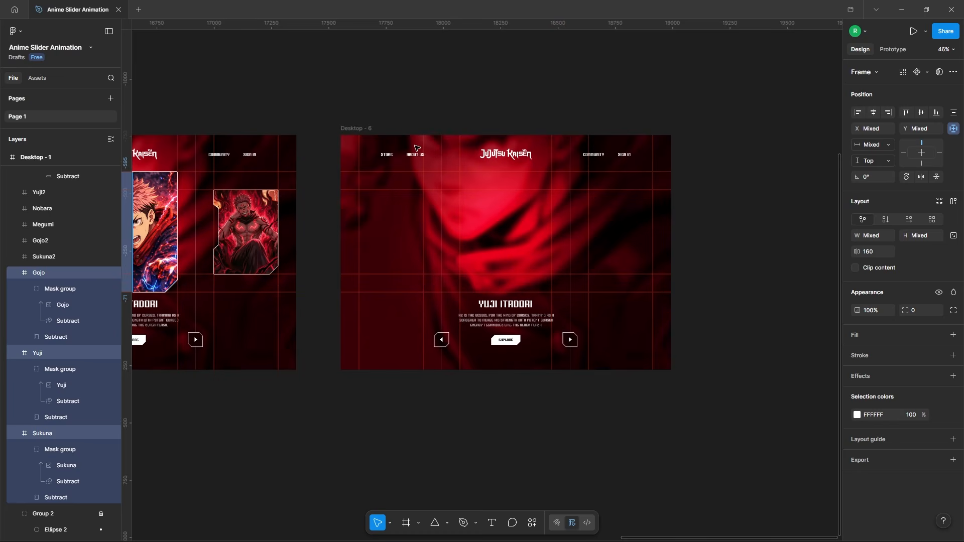
{"action": "left_click", "coordinate": [361, 130]}
{"action": "left_click", "coordinate": [356, 92]}
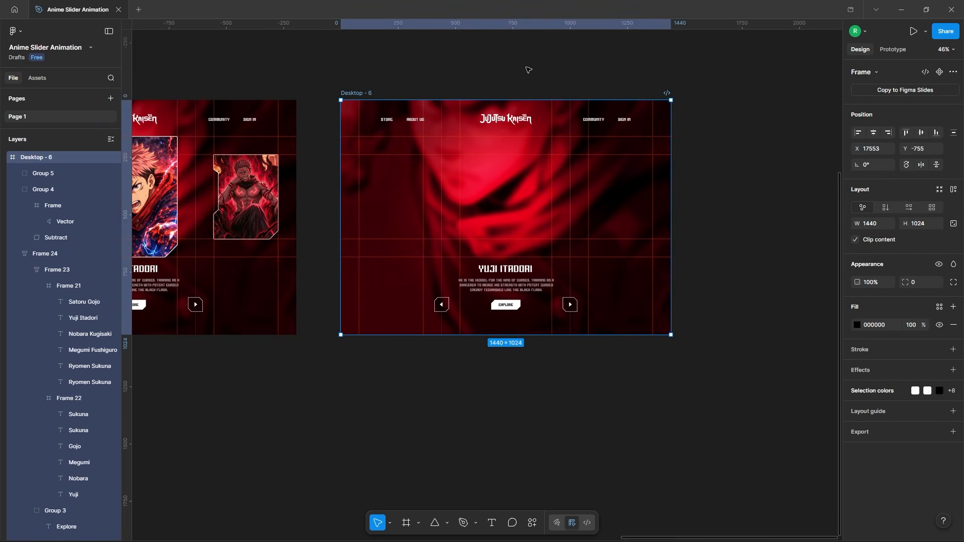
{"action": "key", "text": "ctrl+v"}
{"action": "left_click", "coordinate": [709, 158]}
Rename the pasted card layers in Desktop - 6 as Yuji2, Sukuna2 and Gojo2.
{"action": "left_click", "coordinate": [50, 254]}
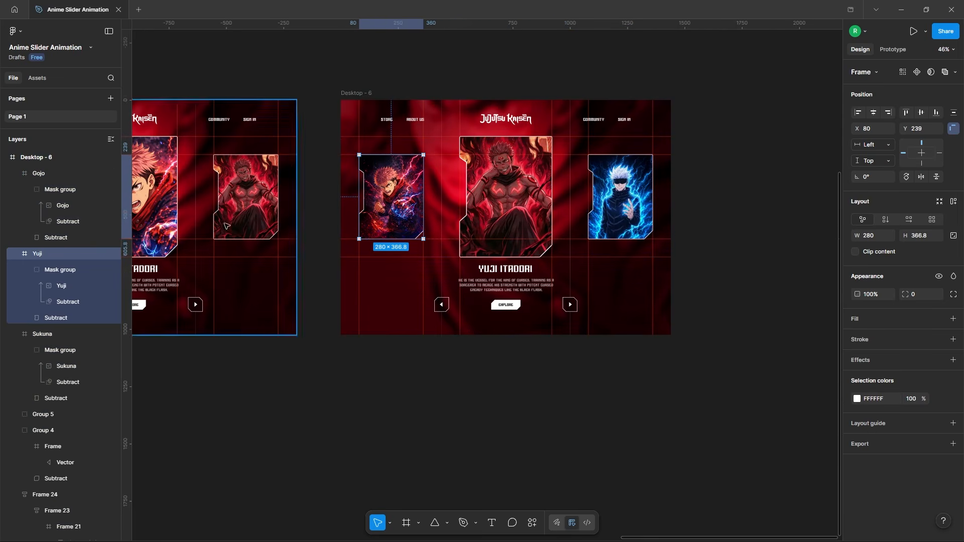
{"action": "double_click", "coordinate": [50, 254]}
{"action": "type", "text": "2"}
{"action": "key", "text": "Return"}
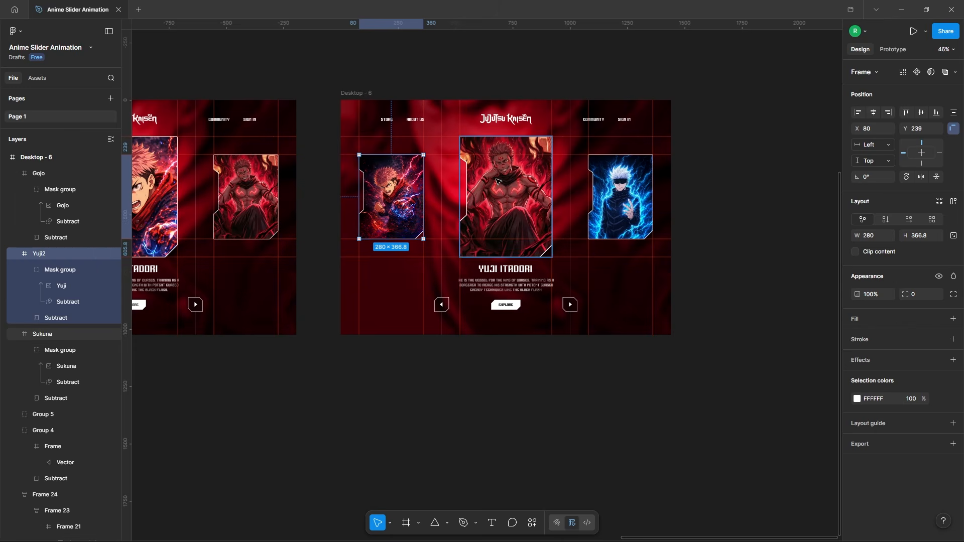
{"action": "double_click", "coordinate": [59, 334]}
{"action": "type", "text": "2"}
{"action": "key", "text": "Return"}
{"action": "double_click", "coordinate": [46, 173]}
{"action": "type", "text": "2"}
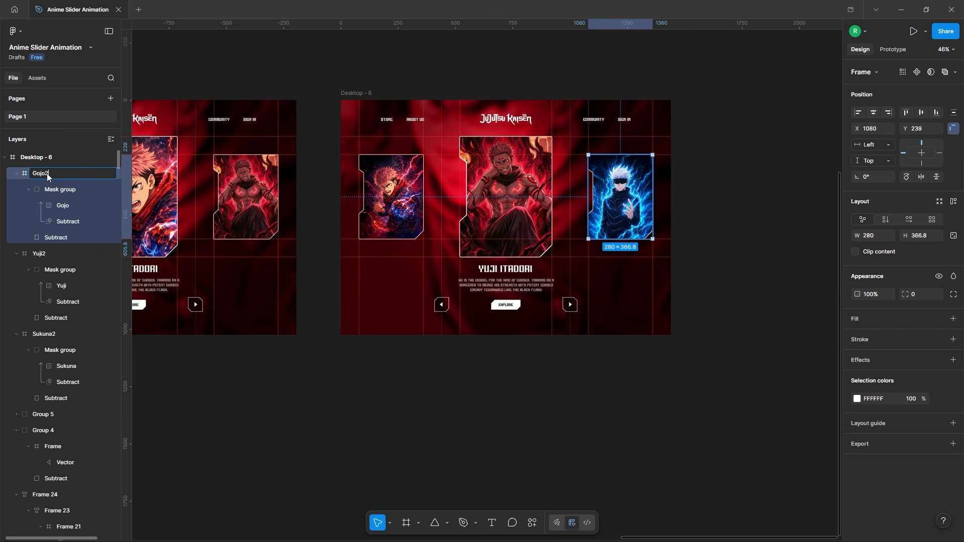
{"action": "key", "text": "Return"}
Swap the background image of Desktop - 6 by setting Yuji BG to 0% opacity and Sukuna BG to 100%.
{"action": "left_click", "coordinate": [693, 182]}
{"action": "double_click", "coordinate": [631, 278]}
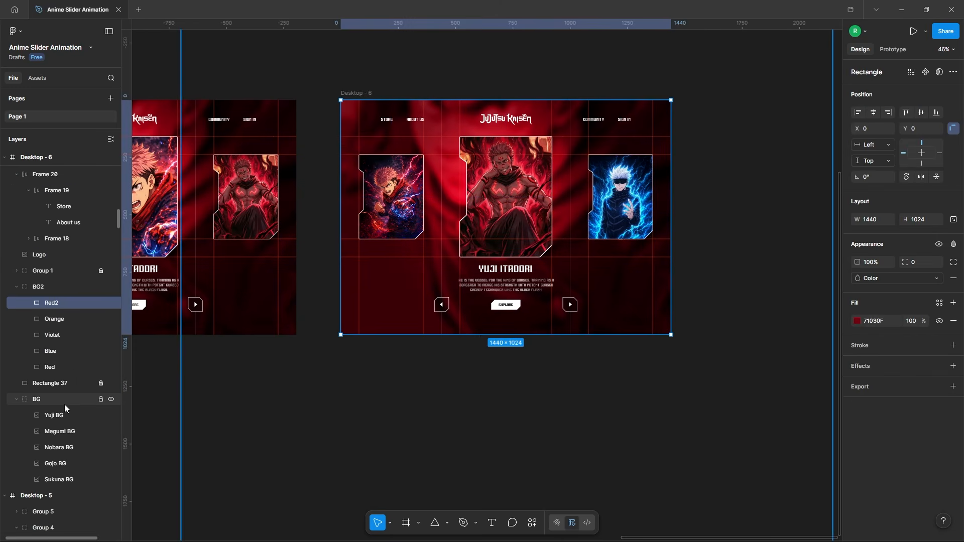
{"action": "left_click", "coordinate": [90, 415]}
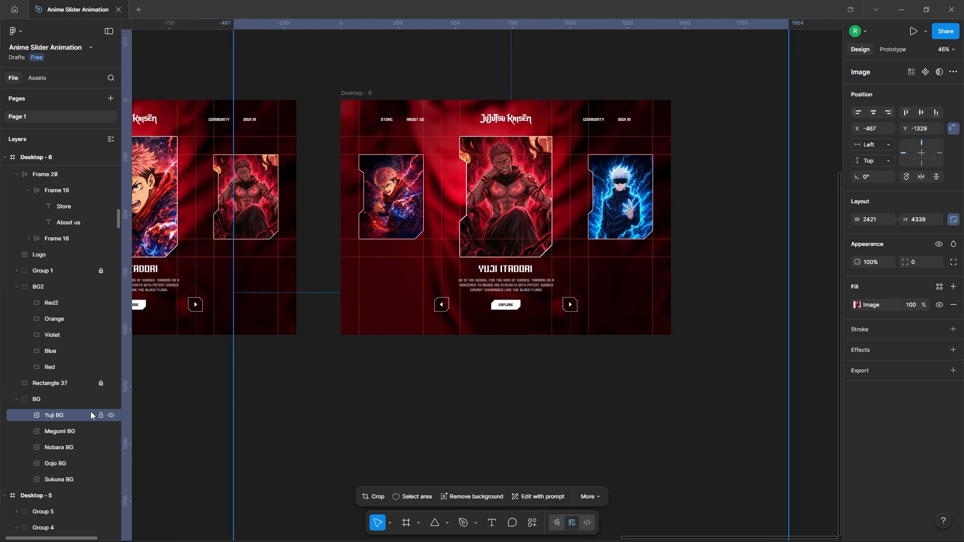
{"action": "key", "text": "Return"}
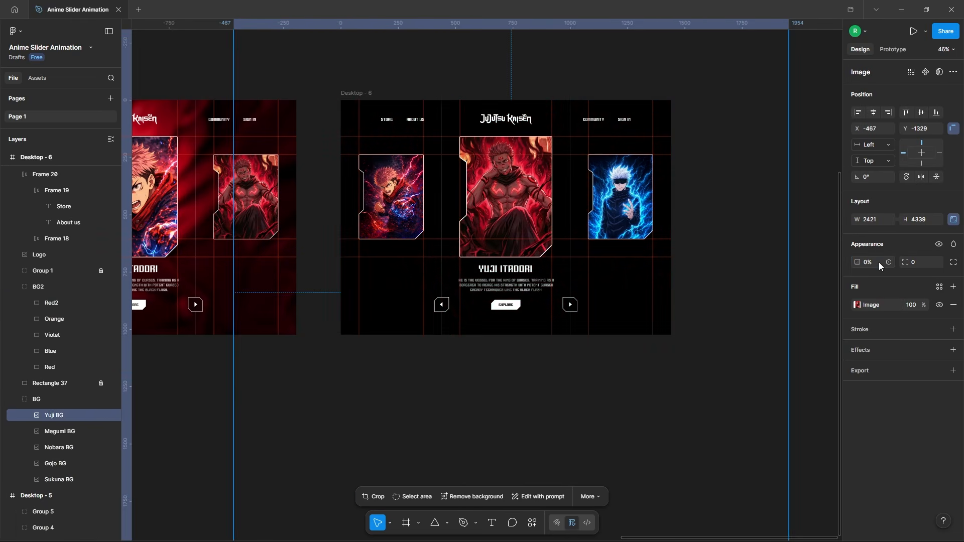
{"action": "left_click", "coordinate": [55, 476]}
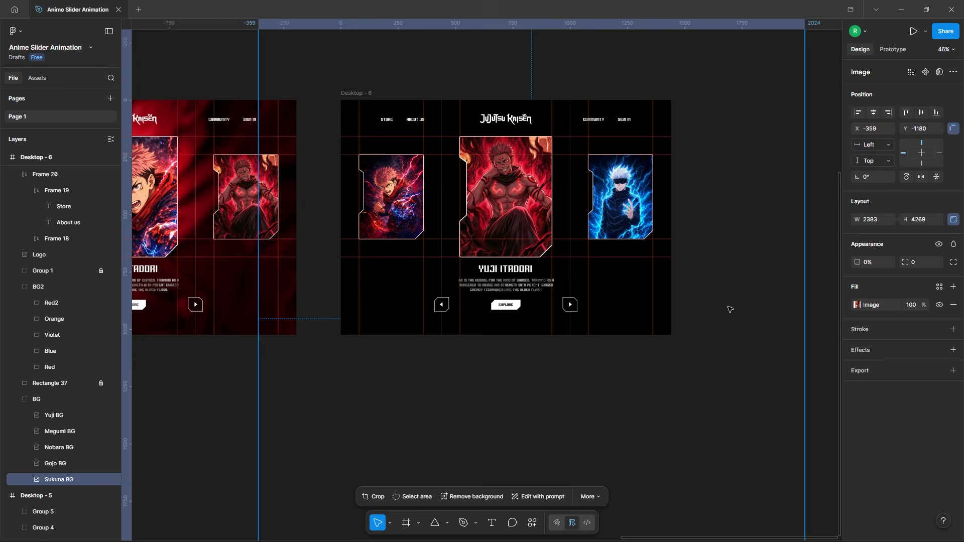
{"action": "key", "text": "0"}
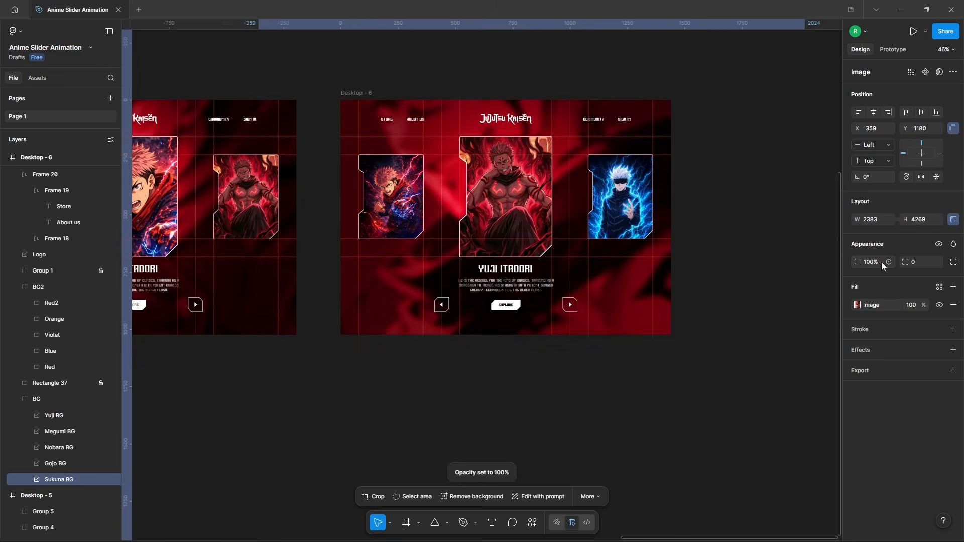
Swap the background tint of Desktop - 6 by setting the Red2 overlay to 0% opacity and the Red overlay to 100%.
{"action": "left_click", "coordinate": [64, 304]}
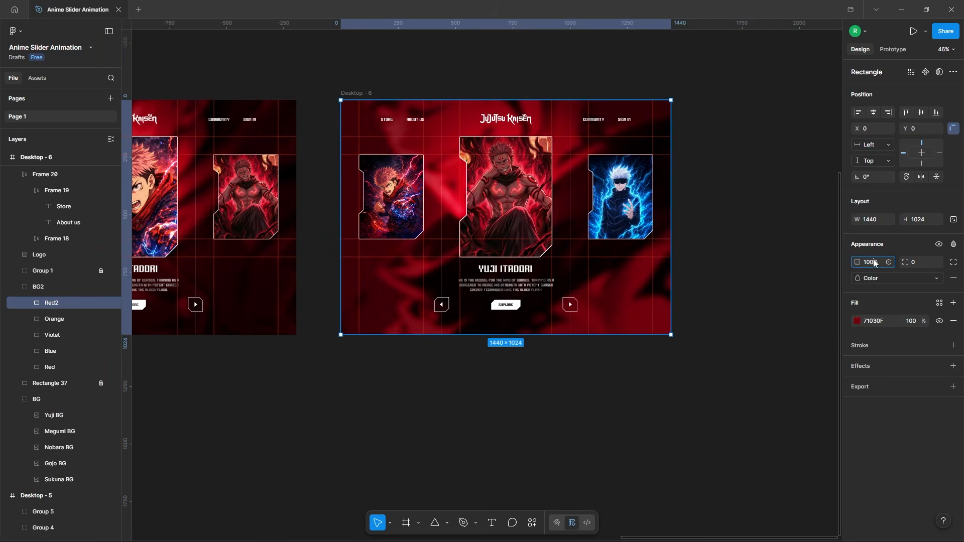
{"action": "key", "text": "Return"}
{"action": "left_click", "coordinate": [68, 363]}
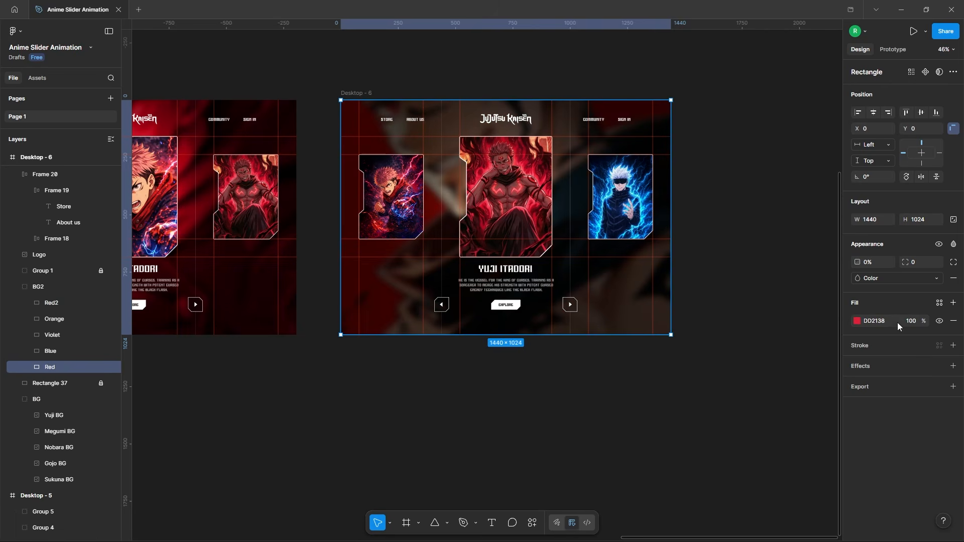
{"action": "left_click", "coordinate": [877, 264]}
{"action": "type", "text": "100"}
{"action": "key", "text": "Return"}
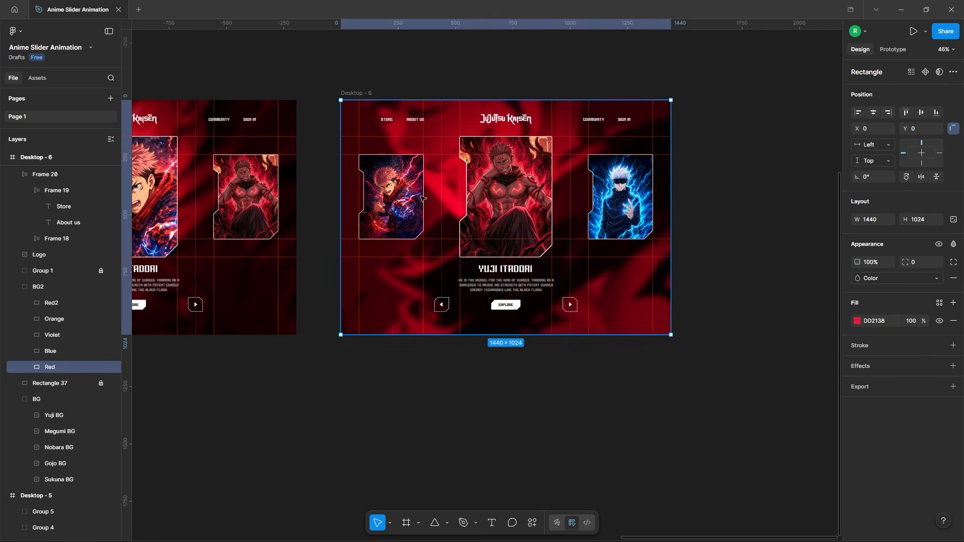
{"action": "left_click", "coordinate": [720, 199]}
Shift the Yuji Itadori and lower Ryomen Sukuna titles in Desktop - 6 upward so the Sukuna title takes the visible slot.
{"action": "left_click", "coordinate": [512, 273], "text": "ctrl"}
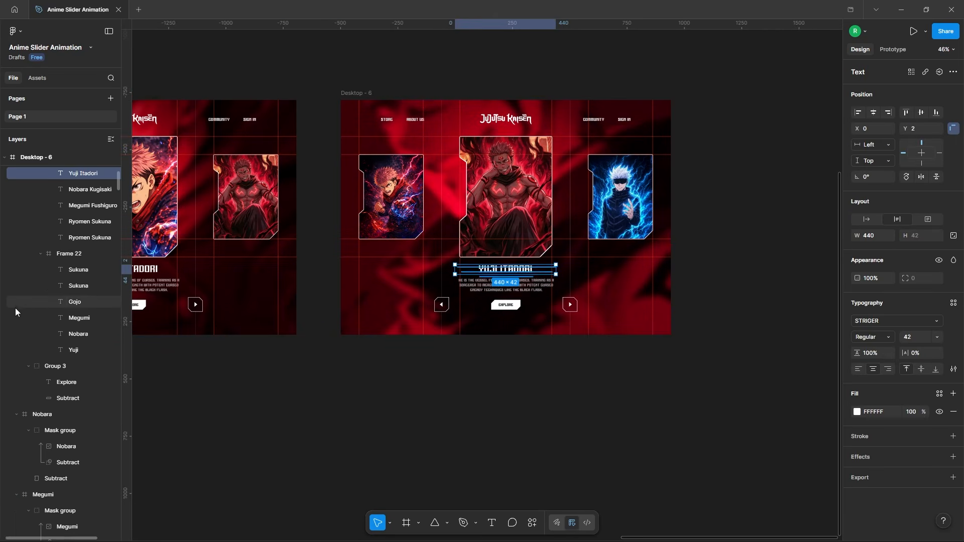
{"action": "scroll", "coordinate": [36, 309], "scroll_direction": "up", "scroll_amount": 1}
{"action": "left_click", "coordinate": [81, 273], "text": "ctrl"}
{"action": "key", "text": "shift+Up"}
{"action": "key", "text": "shift+Up"}
{"action": "key", "text": "shift+Up"}
{"action": "key", "text": "shift+Up"}
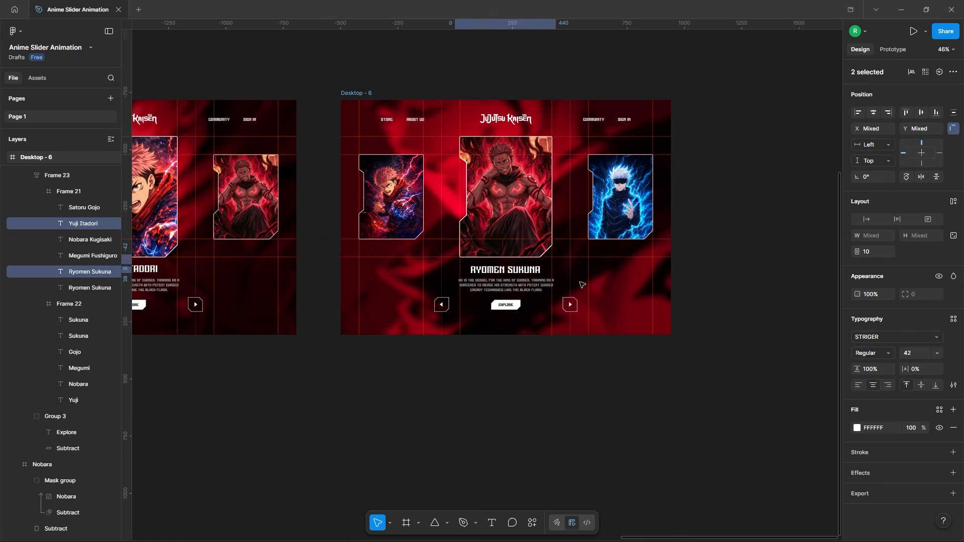
Shift the Yuji and Sukuna descriptions in Desktop - 6 upward so the Sukuna text takes the visible slot.
{"action": "left_click", "coordinate": [498, 287], "text": "ctrl"}
{"action": "left_click", "coordinate": [78, 320], "text": "ctrl"}
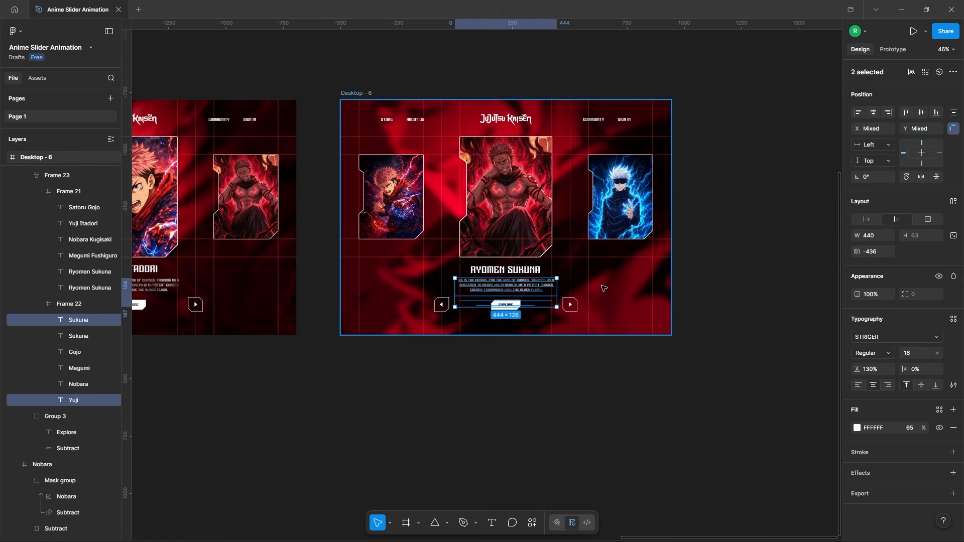
{"action": "key", "text": "shift+Up"}
{"action": "key", "text": "shift+Up"}
{"action": "key", "text": "shift+Up"}
{"action": "key", "text": "shift+Up"}
{"action": "left_click", "coordinate": [734, 257]}
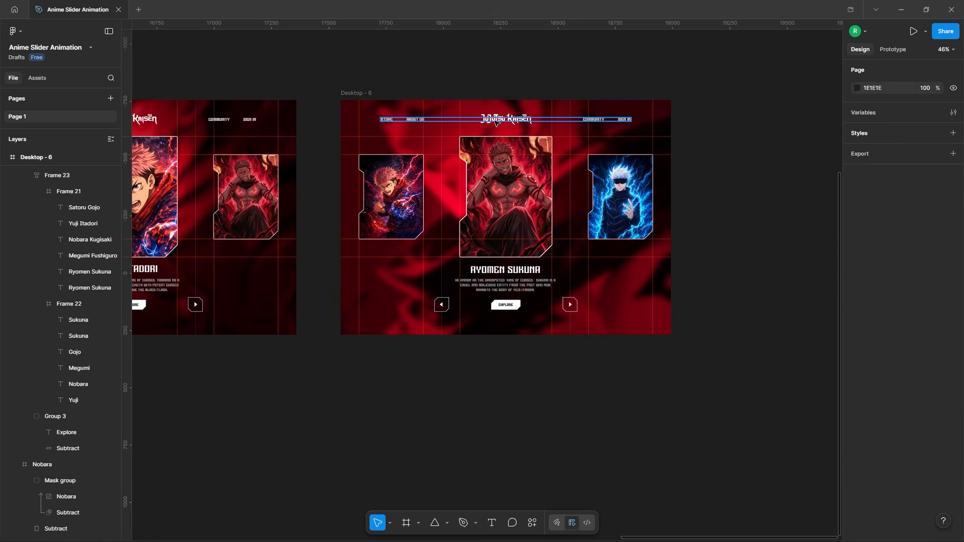
Duplicate the Desktop - 1 frame and place the copy to its left.
{"action": "left_click", "coordinate": [645, 92]}
{"action": "scroll", "coordinate": [732, 162], "scroll_direction": "down", "scroll_amount": 8}
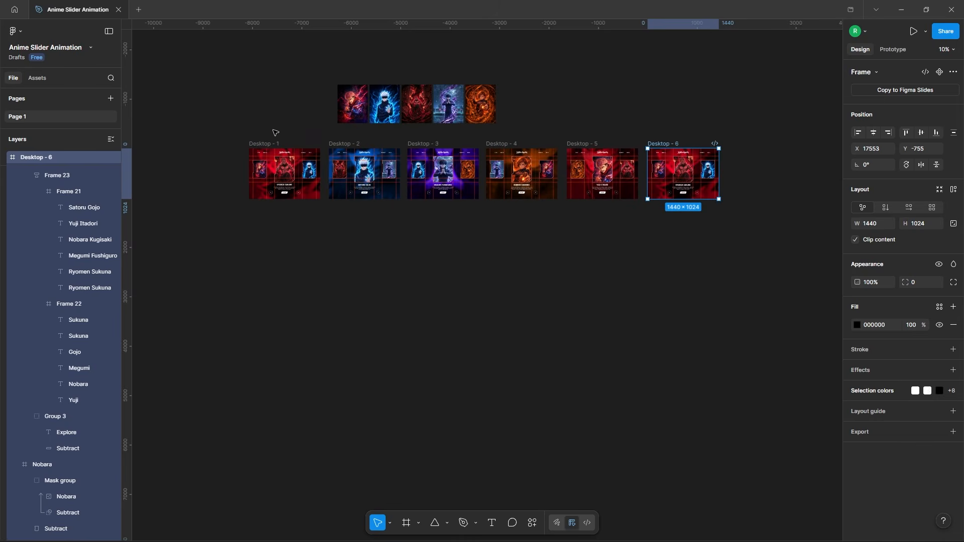
{"action": "left_click", "coordinate": [275, 133]}
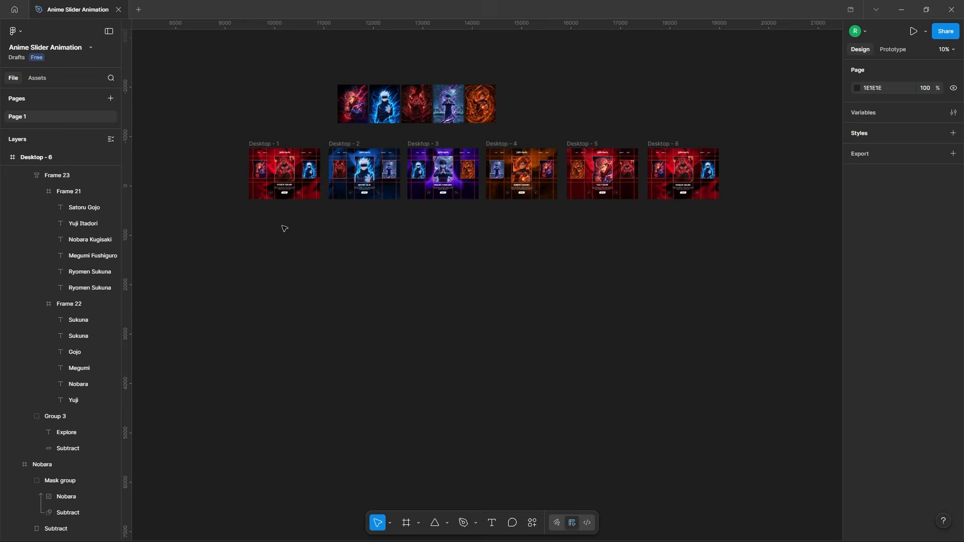
{"action": "scroll", "coordinate": [221, 129], "scroll_direction": "up", "scroll_amount": 5}
{"action": "left_click_drag", "start_coordinate": [371, 344], "coordinate": [468, 350]}
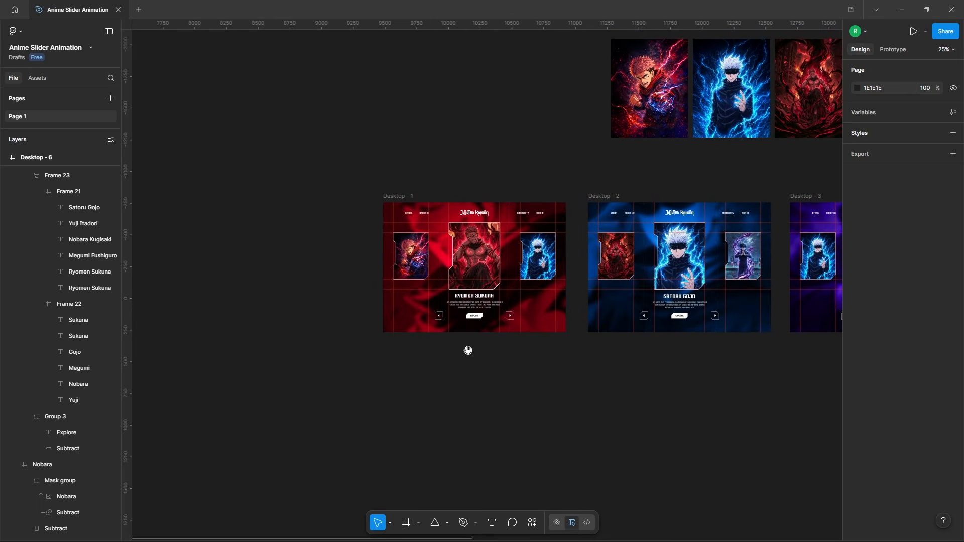
{"action": "left_click", "coordinate": [399, 195]}
{"action": "left_click_drag", "start_coordinate": [399, 196], "coordinate": [187, 195]}
In Desktop - 7, move the navigation links and the logo out of view beyond the frame's top edge.
{"action": "left_click", "coordinate": [289, 133]}
{"action": "left_click_drag", "start_coordinate": [289, 133], "coordinate": [425, 114]}
{"action": "scroll", "coordinate": [281, 281], "scroll_direction": "up", "scroll_amount": 3}
{"action": "left_click", "coordinate": [432, 144]}
{"action": "left_click", "coordinate": [425, 151], "text": "shift"}
{"action": "left_click", "coordinate": [481, 412]}
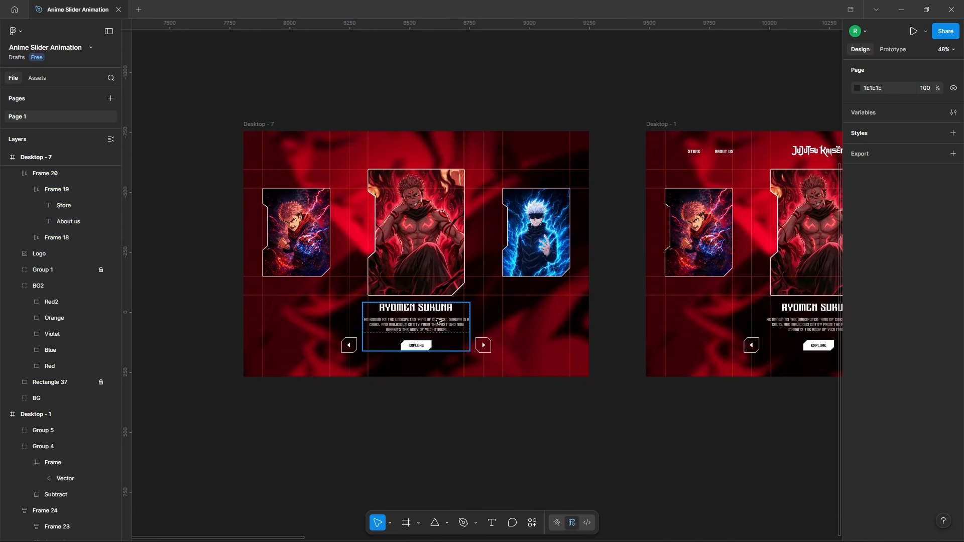
In Desktop - 7, move the character text block and both arrow buttons past the frame's bottom edge.
{"action": "left_click", "coordinate": [426, 336]}
{"action": "left_click", "coordinate": [350, 345], "text": "shift"}
{"action": "left_click", "coordinate": [484, 346], "text": "shift"}
{"action": "left_click_drag", "start_coordinate": [438, 337], "coordinate": [439, 398]}
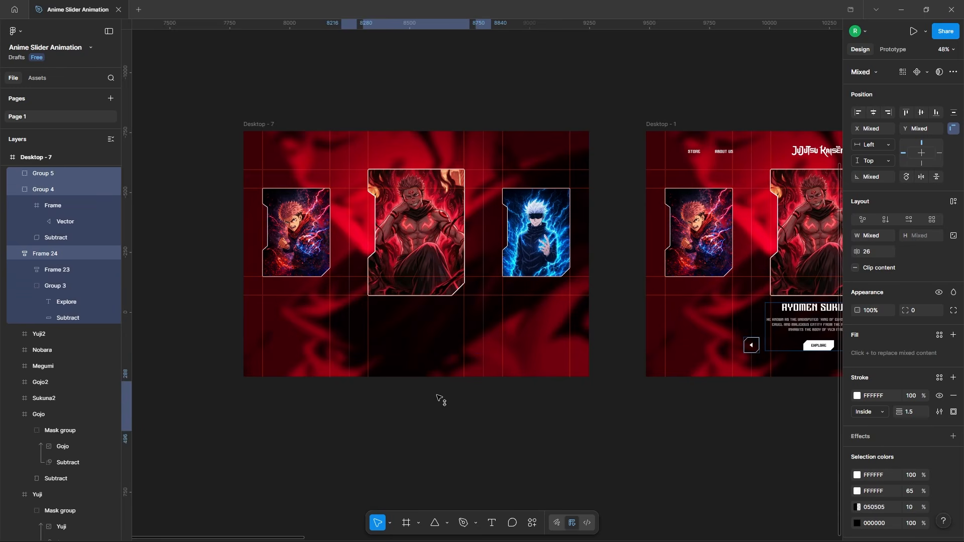
{"action": "left_click", "coordinate": [598, 443]}
In Desktop - 7, shrink the vertical line at X 1000 from its top end down to the frame's bottom edge.
{"action": "double_click", "coordinate": [483, 145]}
{"action": "scroll", "coordinate": [490, 130], "scroll_direction": "up", "scroll_amount": 10}
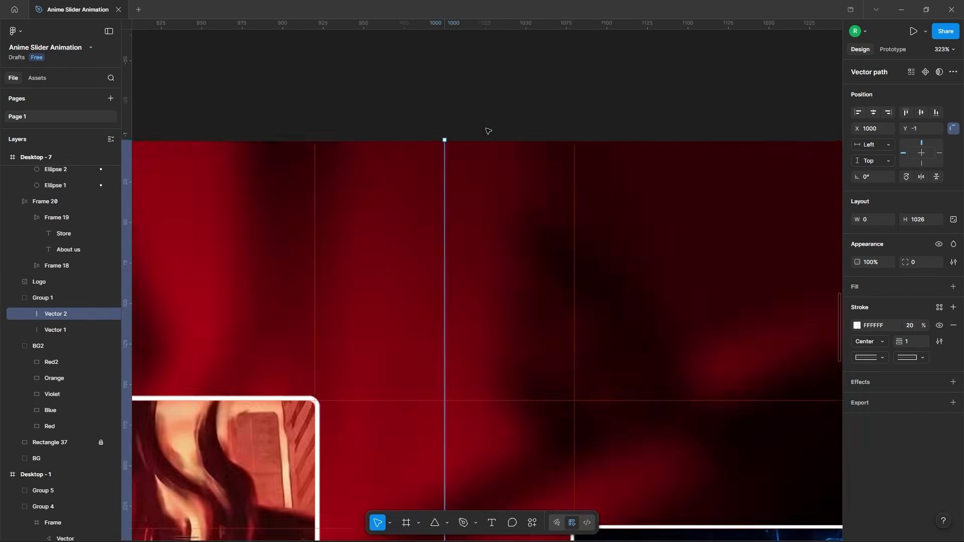
{"action": "left_click_drag", "start_coordinate": [426, 139], "coordinate": [427, 402]}
{"action": "scroll", "coordinate": [381, 143], "scroll_direction": "down", "scroll_amount": 8}
{"action": "left_click_drag", "start_coordinate": [385, 183], "coordinate": [382, 379]}
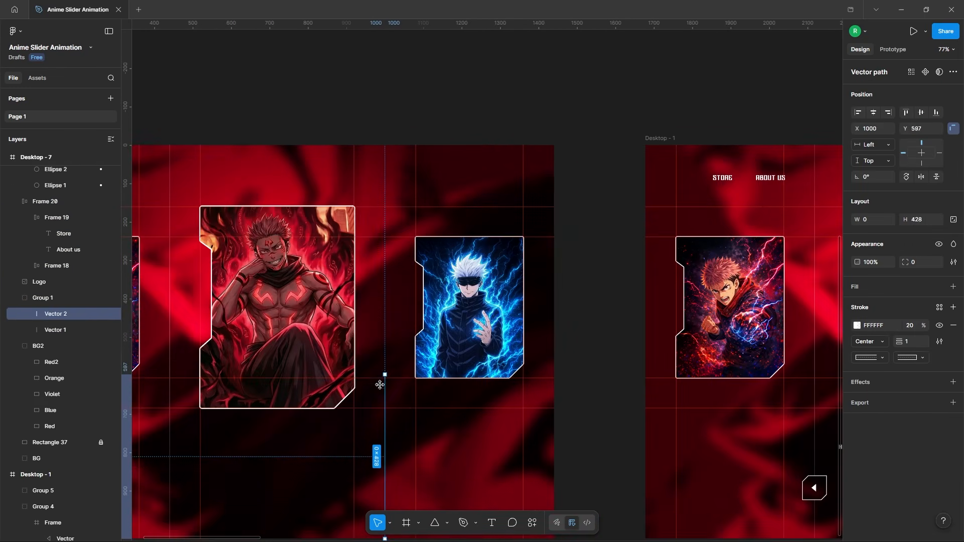
{"action": "scroll", "coordinate": [382, 383], "scroll_direction": "down", "scroll_amount": 2}
{"action": "left_click_drag", "start_coordinate": [384, 266], "coordinate": [385, 402]}
{"action": "scroll", "coordinate": [398, 445], "scroll_direction": "up", "scroll_amount": 8}
{"action": "left_click_drag", "start_coordinate": [372, 146], "coordinate": [365, 317]}
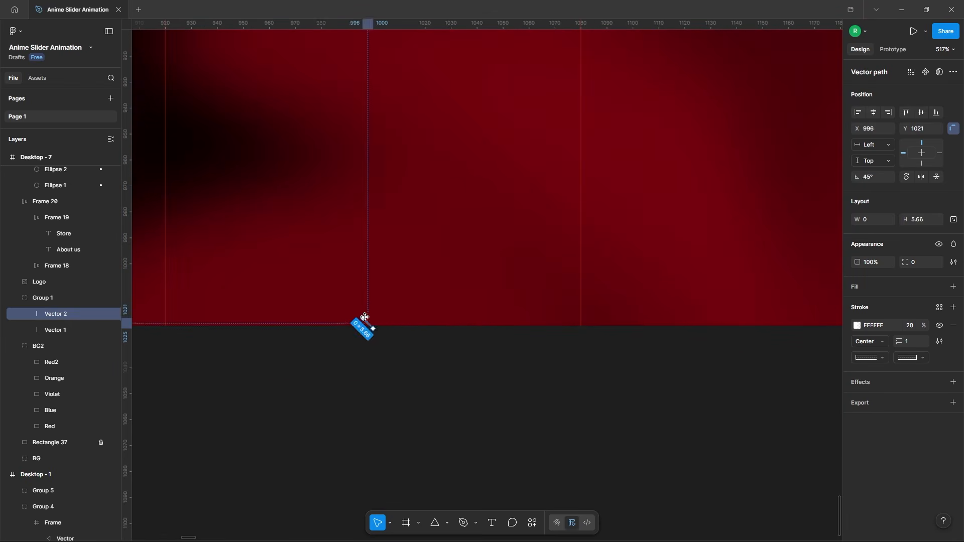
{"action": "left_click", "coordinate": [615, 412]}
In Desktop - 7, shrink the vertical line at X 440 from its top end down to the frame's bottom edge.
{"action": "scroll", "coordinate": [596, 374], "scroll_direction": "down", "scroll_amount": 10}
{"action": "scroll", "coordinate": [473, 172], "scroll_direction": "up", "scroll_amount": 5}
{"action": "double_click", "coordinate": [472, 173]}
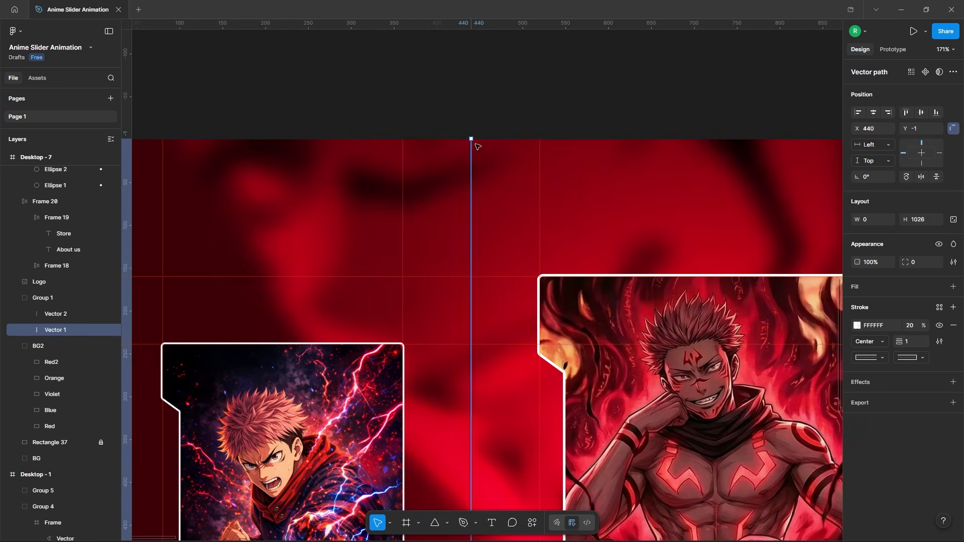
{"action": "left_click_drag", "start_coordinate": [471, 140], "coordinate": [449, 463]}
{"action": "scroll", "coordinate": [431, 301], "scroll_direction": "down", "scroll_amount": 8}
{"action": "left_click_drag", "start_coordinate": [448, 123], "coordinate": [445, 344]}
{"action": "scroll", "coordinate": [456, 381], "scroll_direction": "up", "scroll_amount": 8}
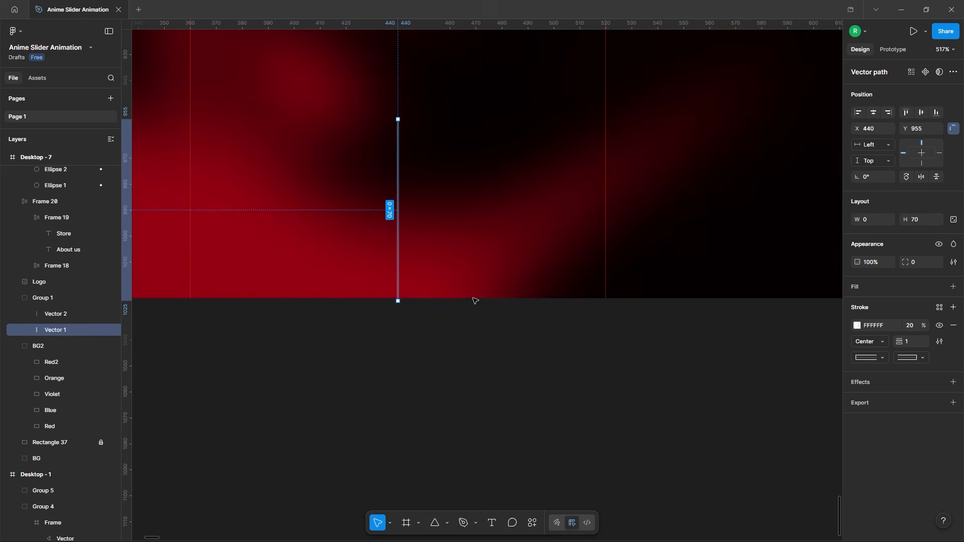
{"action": "left_click_drag", "start_coordinate": [396, 120], "coordinate": [397, 244]}
{"action": "scroll", "coordinate": [496, 410], "scroll_direction": "down", "scroll_amount": 15}
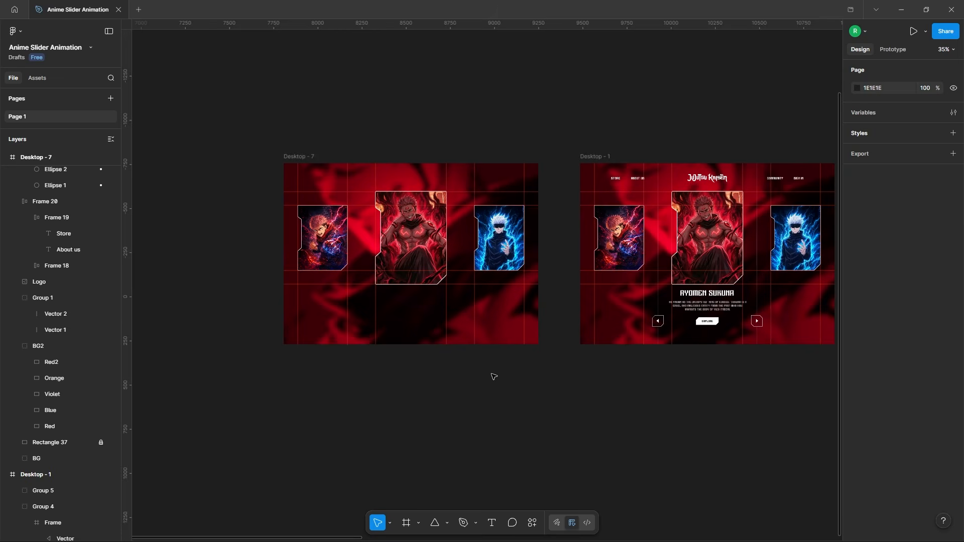
Duplicate the Desktop - 7 frame and place the copy to its left.
{"action": "left_click", "coordinate": [301, 156]}
{"action": "scroll", "coordinate": [646, 93], "scroll_direction": "down", "scroll_amount": 3}
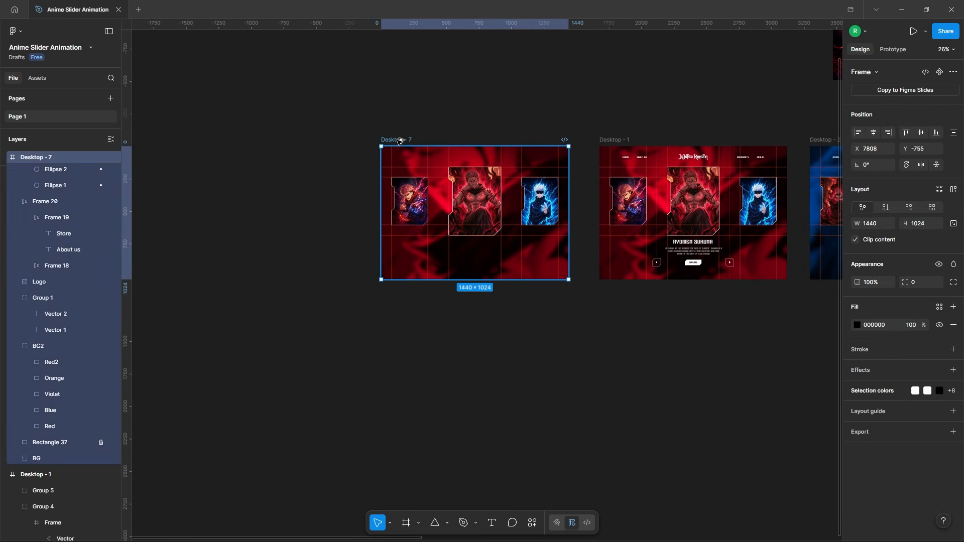
{"action": "left_click_drag", "start_coordinate": [399, 141], "coordinate": [195, 140]}
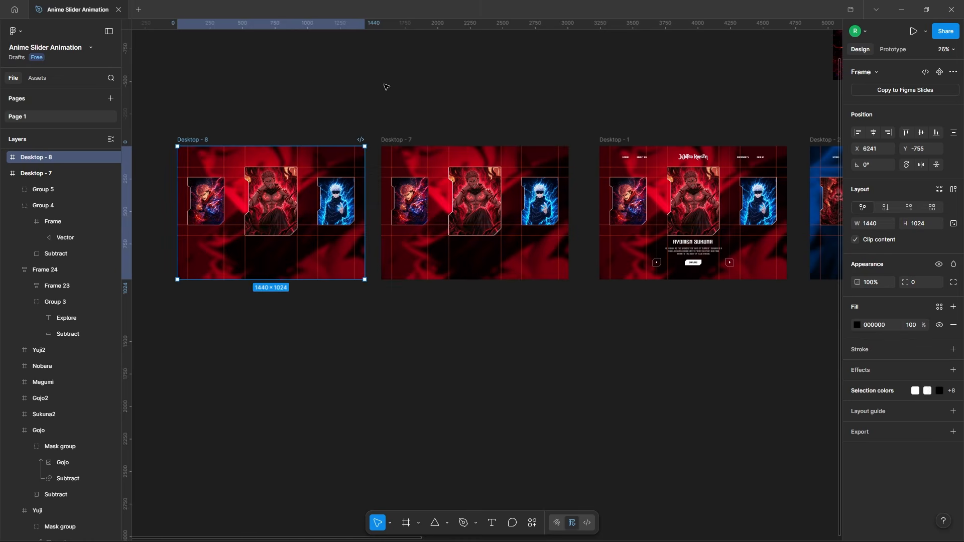
{"action": "left_click", "coordinate": [476, 120]}
In Desktop - 8, move the Sukuna card straight up past the frame's top edge, to about Y -572.
{"action": "scroll", "coordinate": [227, 165], "scroll_direction": "up", "scroll_amount": 4}
{"action": "left_click", "coordinate": [306, 238]}
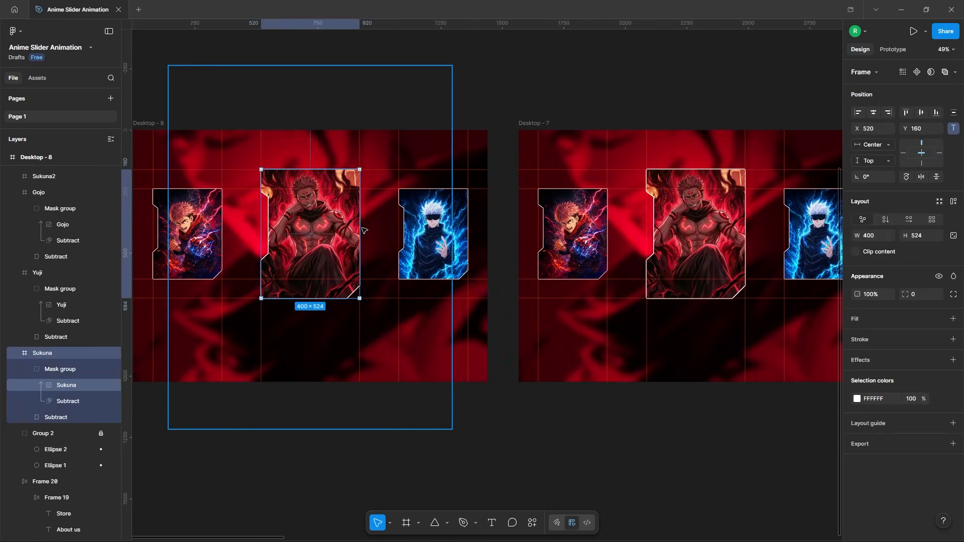
{"action": "left_click", "coordinate": [358, 226], "text": "ctrl"}
{"action": "left_click_drag", "start_coordinate": [452, 217], "coordinate": [365, 207]}
{"action": "key", "text": "alt+v"}
{"action": "left_click", "coordinate": [357, 114]}
{"action": "left_click_drag", "start_coordinate": [320, 251], "coordinate": [322, 49]}
{"action": "scroll", "coordinate": [494, 166], "scroll_direction": "down", "scroll_amount": 3}
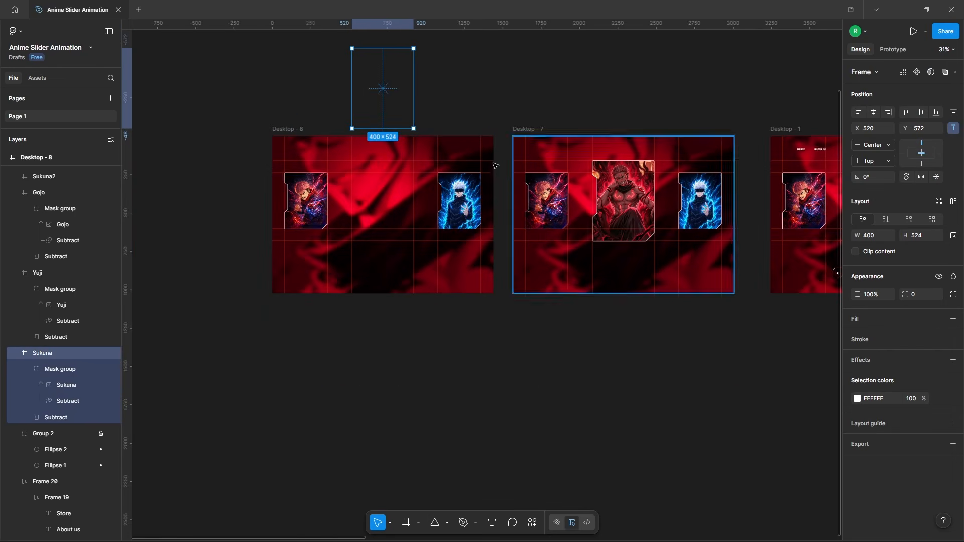
In Desktop - 8, move the Yuji card left outside the frame to about X -319 and the Gojo card straight right past the right edge.
{"action": "left_click_drag", "start_coordinate": [308, 203], "coordinate": [246, 202]}
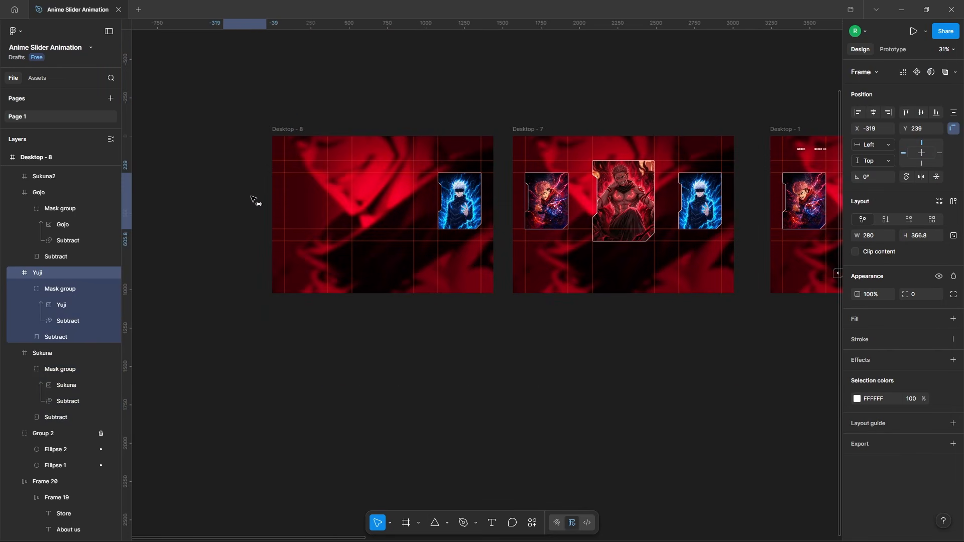
{"action": "left_click_drag", "start_coordinate": [458, 203], "coordinate": [495, 201]}
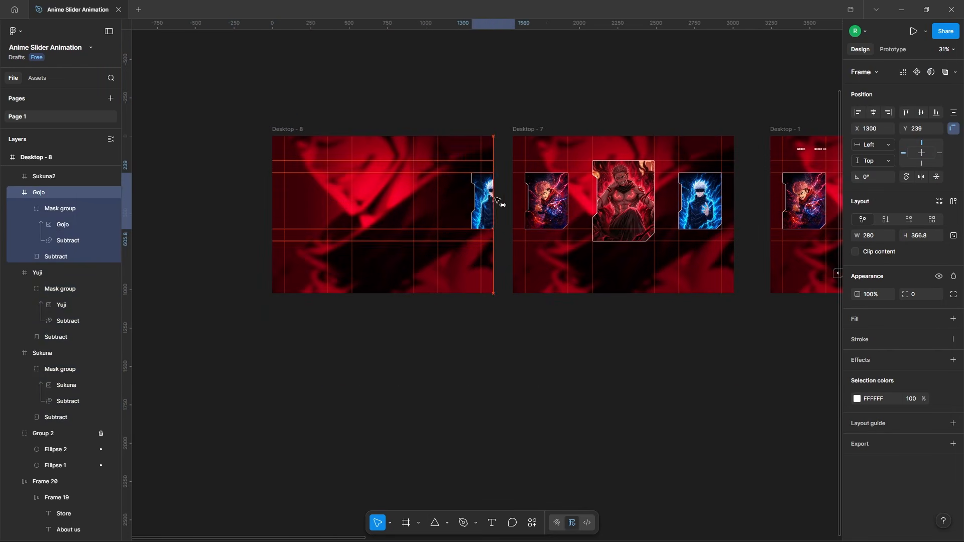
{"action": "left_click", "coordinate": [478, 395]}
In Desktop - 8, set the opacity of the Sukuna BG image in the BG group to 0%.
{"action": "double_click", "coordinate": [386, 266]}
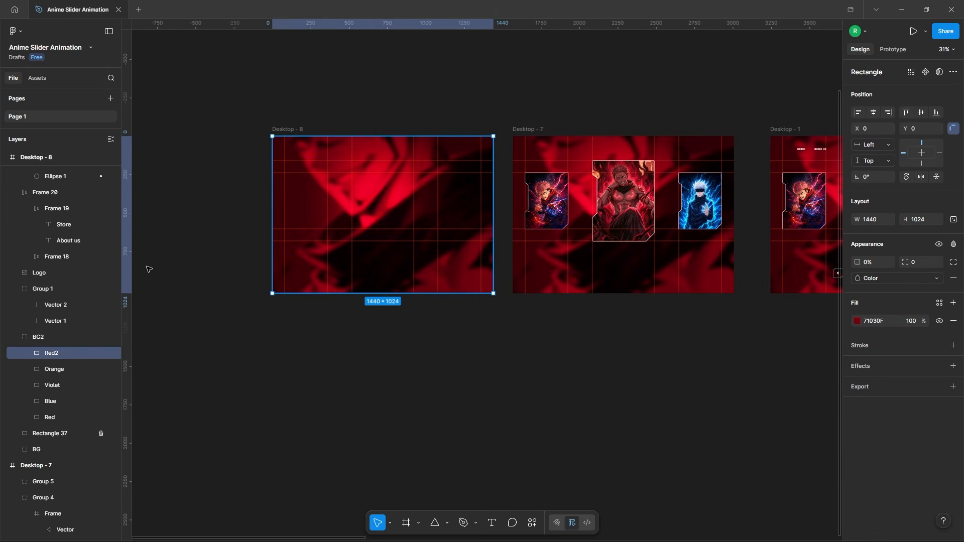
{"action": "scroll", "coordinate": [62, 285], "scroll_direction": "down", "scroll_amount": 3}
{"action": "left_click", "coordinate": [15, 299]}
{"action": "left_click", "coordinate": [59, 379]}
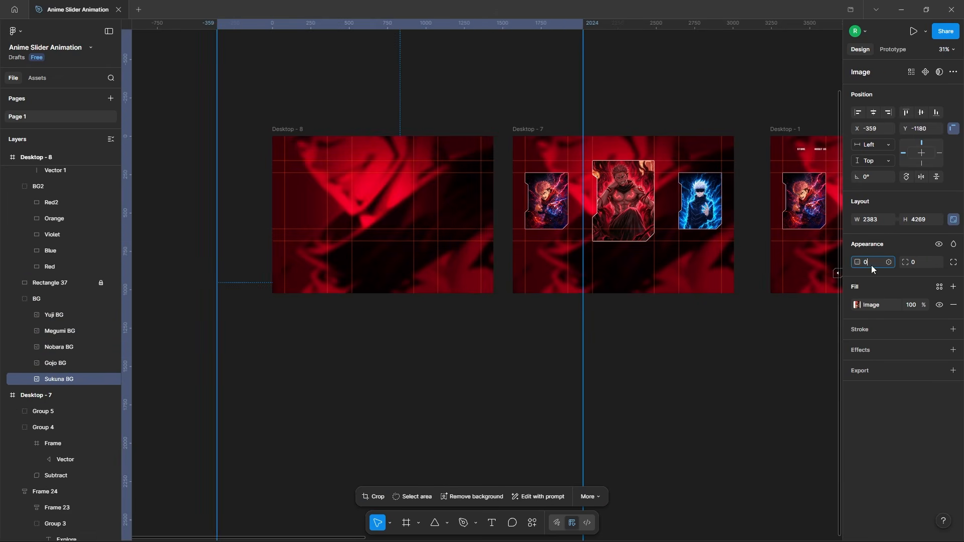
{"action": "left_click", "coordinate": [871, 267]}
{"action": "type", "text": "0"}
{"action": "key", "text": "Return"}
{"action": "left_click", "coordinate": [650, 350]}
Make the Desktop - 8 frame the prototype's flow starting point.
{"action": "scroll", "coordinate": [436, 168], "scroll_direction": "down", "scroll_amount": 2}
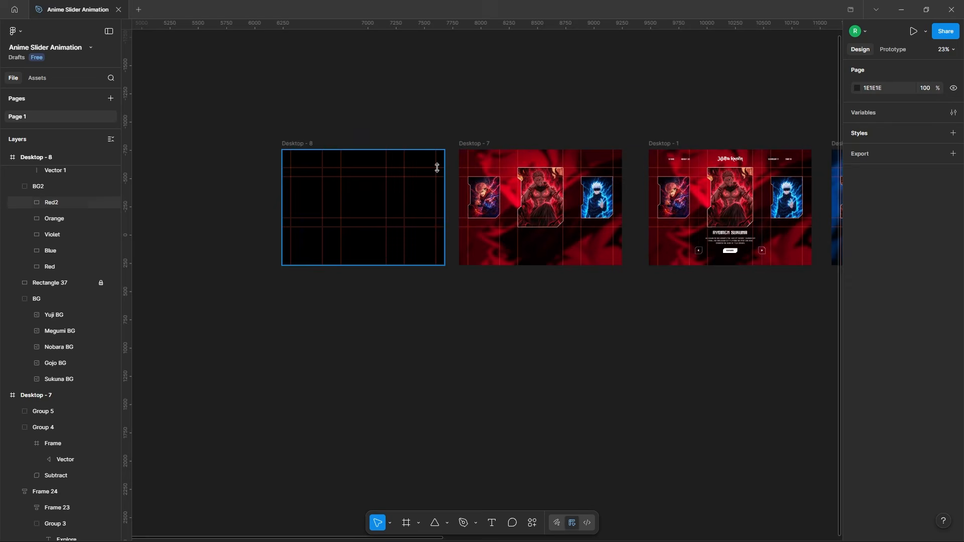
{"action": "scroll", "coordinate": [331, 157], "scroll_direction": "down", "scroll_amount": 3}
{"action": "scroll", "coordinate": [552, 168], "scroll_direction": "up", "scroll_amount": 2}
{"action": "scroll", "coordinate": [658, 303], "scroll_direction": "up", "scroll_amount": 1}
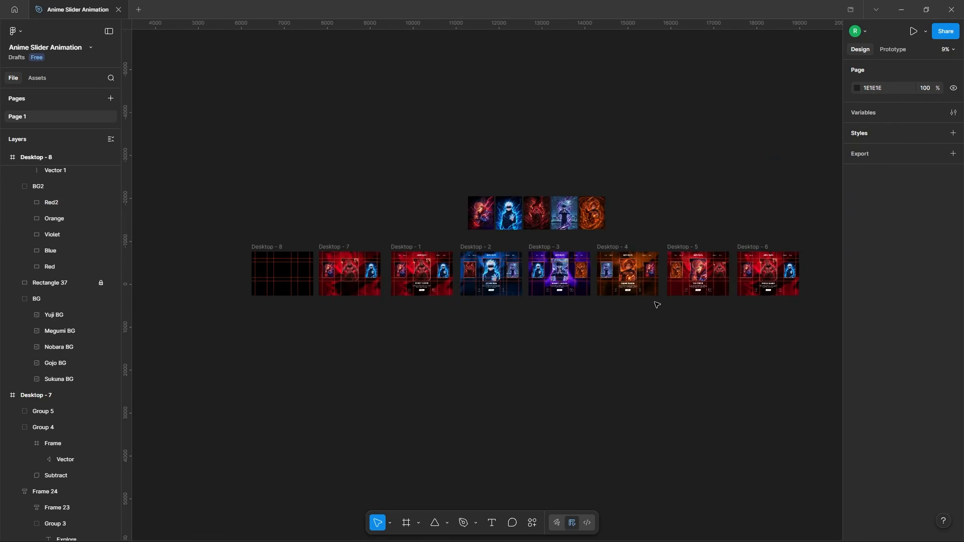
{"action": "left_click", "coordinate": [255, 242]}
{"action": "left_click", "coordinate": [891, 50]}
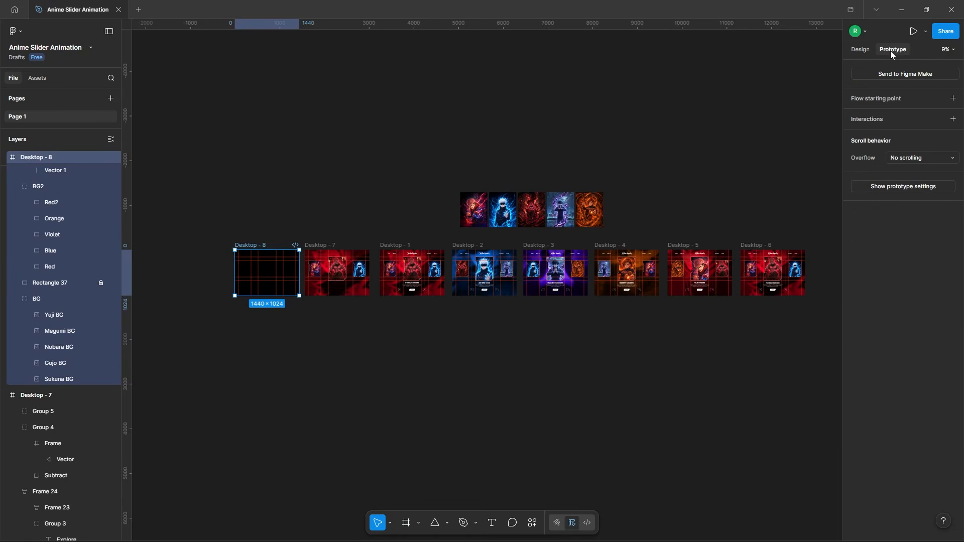
{"action": "left_click", "coordinate": [893, 101]}
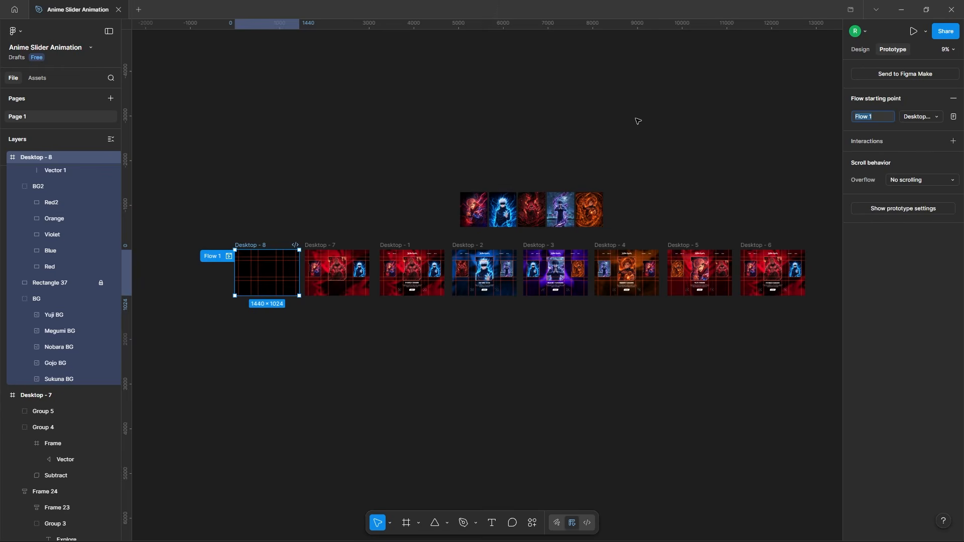
Connect Desktop - 8 to Desktop - 7 with an After delay trigger of 150 ms.
{"action": "scroll", "coordinate": [276, 278], "scroll_direction": "up", "scroll_amount": 5}
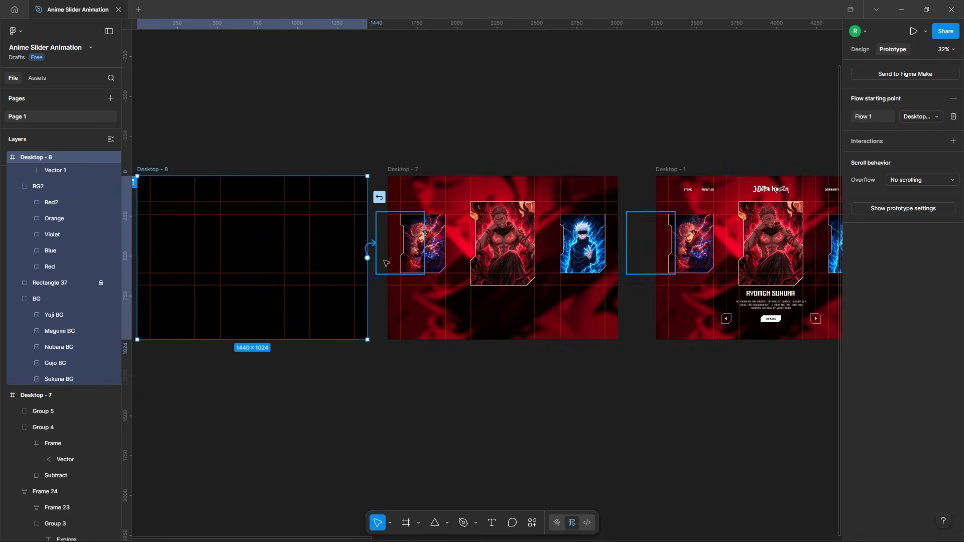
{"action": "left_click_drag", "start_coordinate": [386, 263], "coordinate": [402, 261]}
{"action": "left_click", "coordinate": [416, 310]}
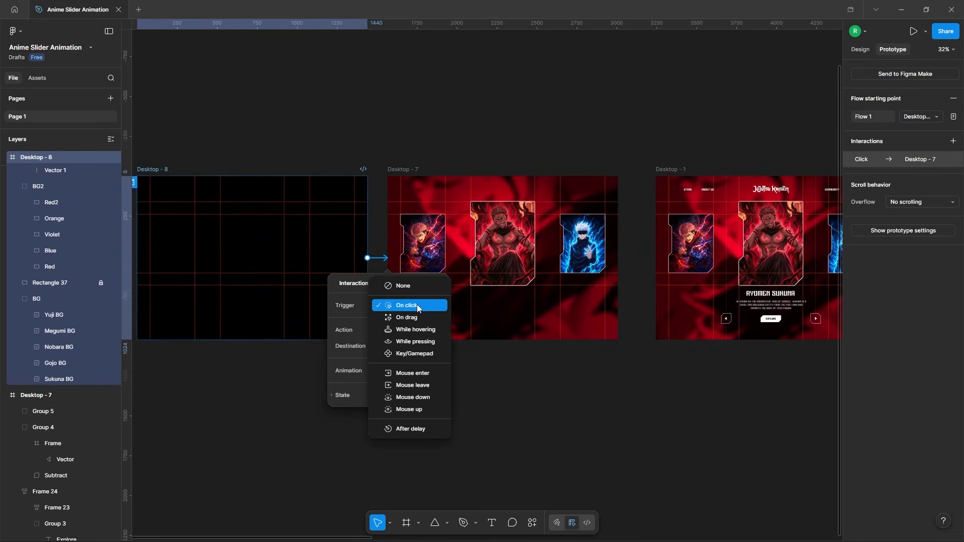
{"action": "left_click", "coordinate": [409, 428]}
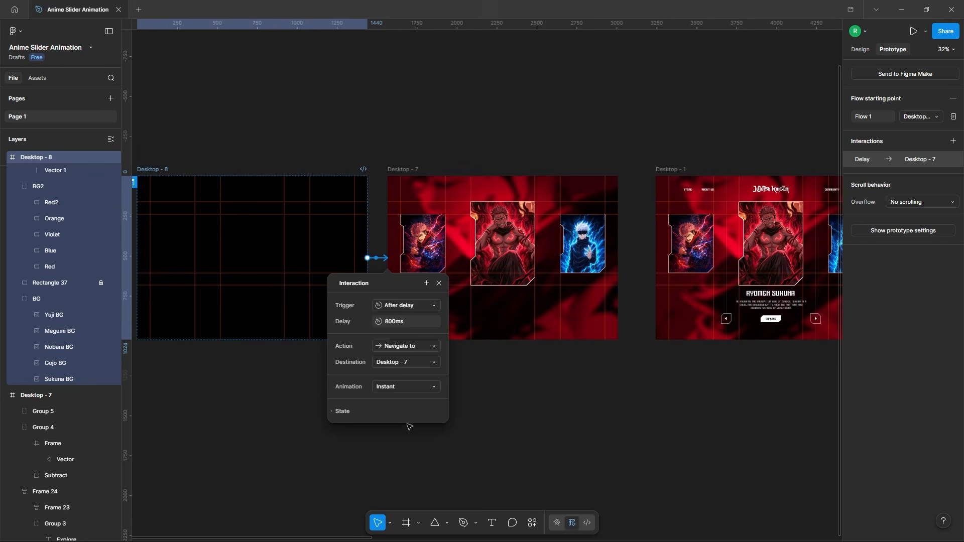
{"action": "left_click", "coordinate": [411, 325]}
{"action": "type", "text": "150"}
{"action": "key", "text": "Return"}
Set the Desktop - 8 transition to Smart animate with a custom bezier of about 0.88, 0.14, 0.14, 0.86 and a 1500 ms duration.
{"action": "left_click", "coordinate": [417, 386]}
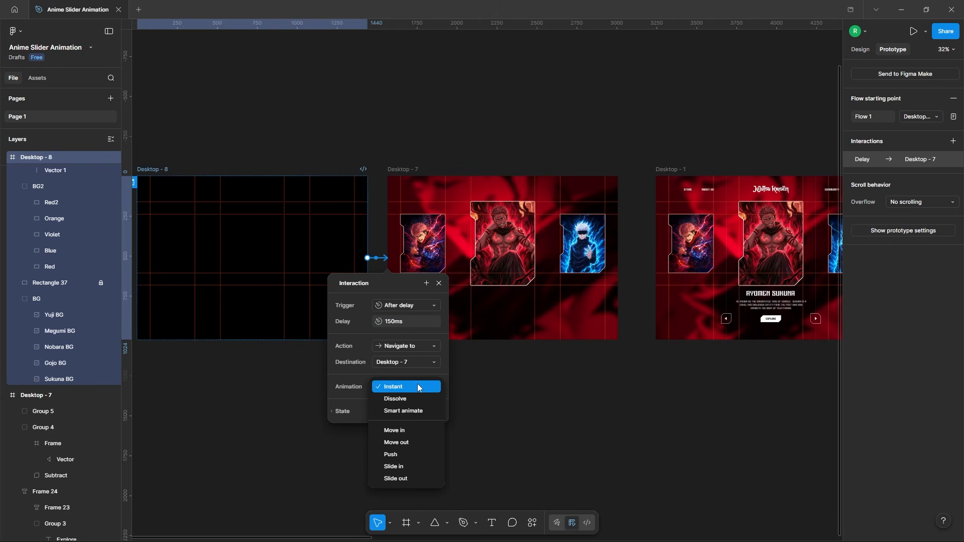
{"action": "left_click", "coordinate": [418, 411]}
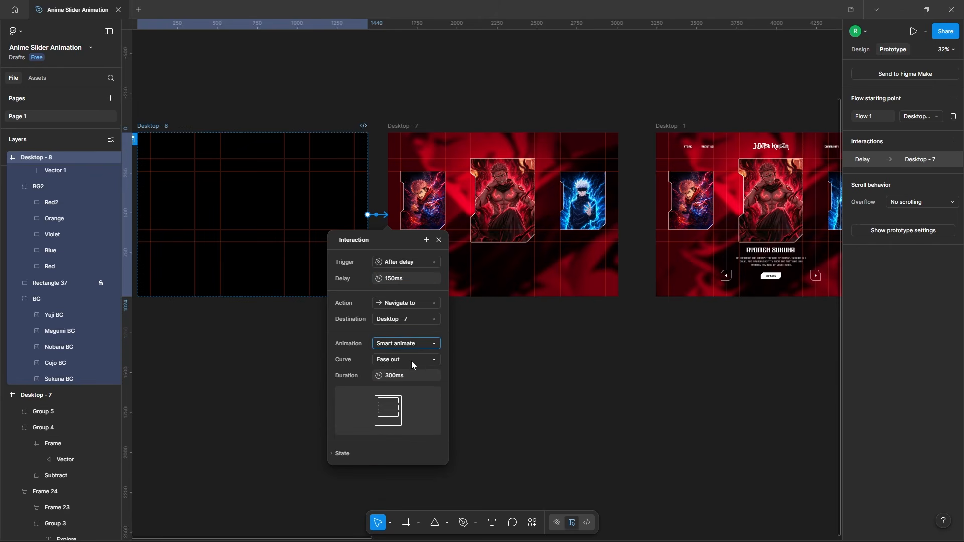
{"action": "left_click", "coordinate": [411, 361]}
{"action": "left_click", "coordinate": [408, 419]}
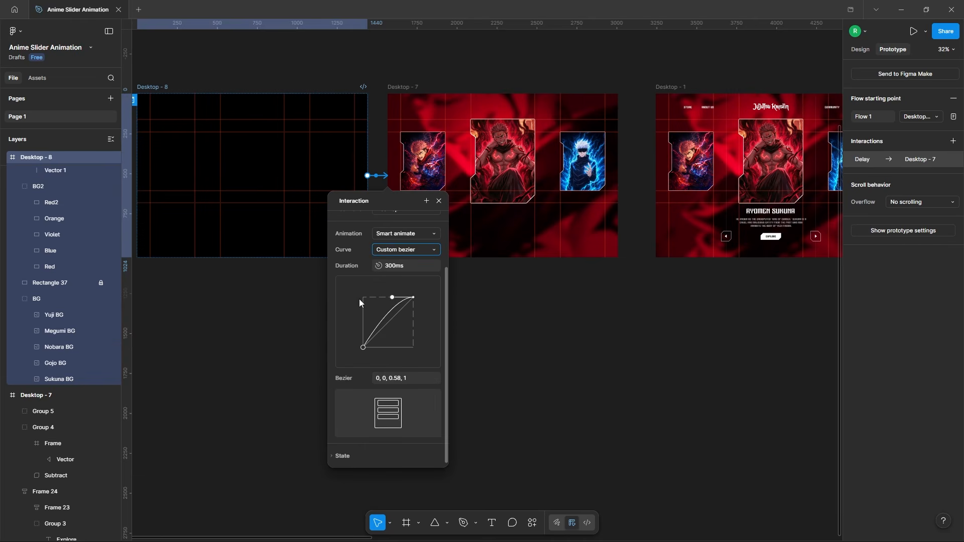
{"action": "left_click_drag", "start_coordinate": [377, 304], "coordinate": [369, 304]}
{"action": "left_click_drag", "start_coordinate": [363, 348], "coordinate": [408, 340]}
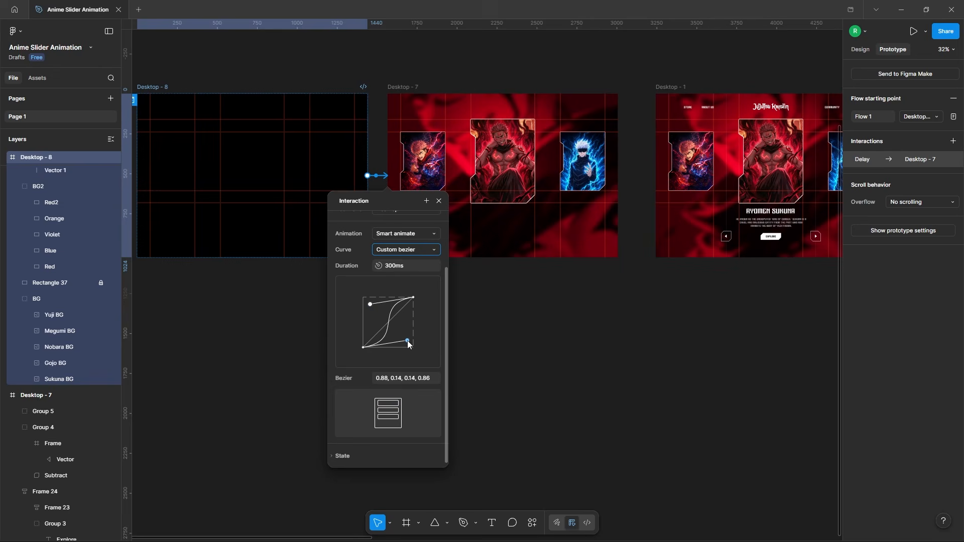
{"action": "left_click", "coordinate": [415, 270]}
{"action": "type", "text": "15"}
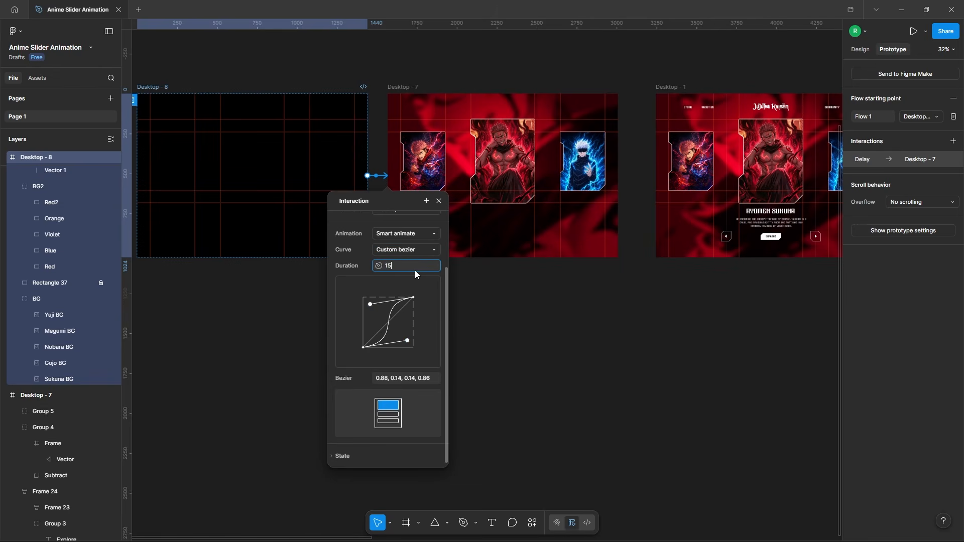
{"action": "type", "text": "00"}
{"action": "key", "text": "Return"}
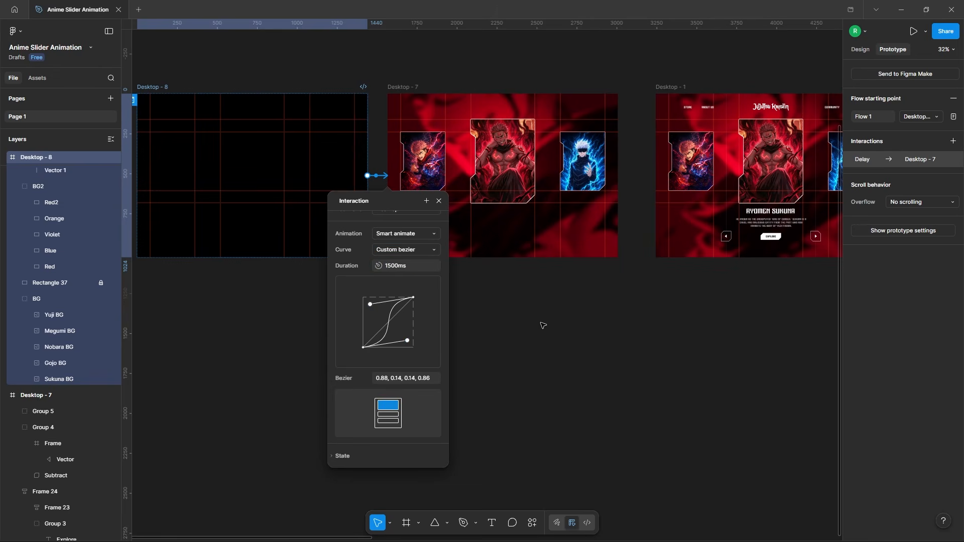
{"action": "left_click", "coordinate": [525, 329]}
Connect Desktop - 7 to Desktop - 1 with an After delay trigger of 1 ms, keeping the 1500 ms Smart animate transition.
{"action": "scroll", "coordinate": [335, 319], "scroll_direction": "down", "scroll_amount": 2}
{"action": "left_click", "coordinate": [399, 147]}
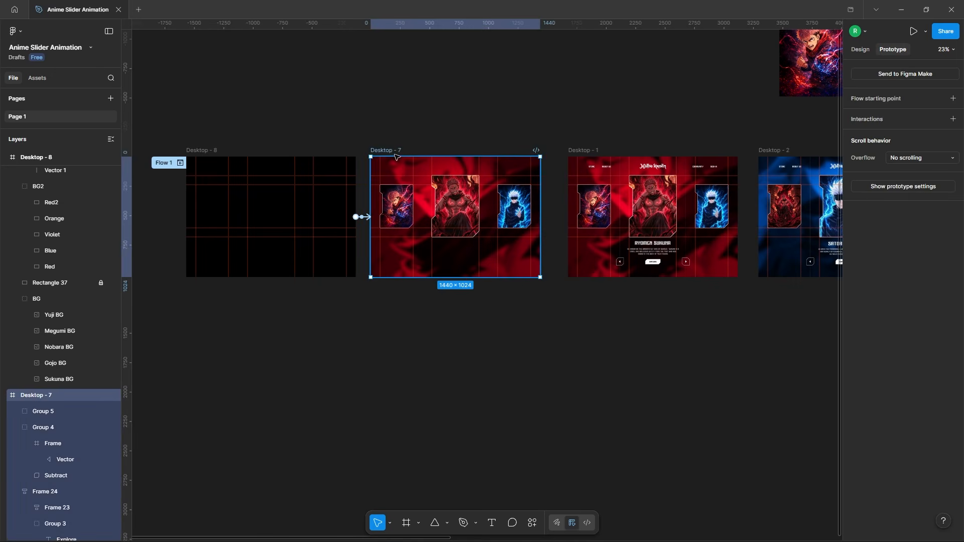
{"action": "left_click_drag", "start_coordinate": [539, 217], "coordinate": [615, 227]}
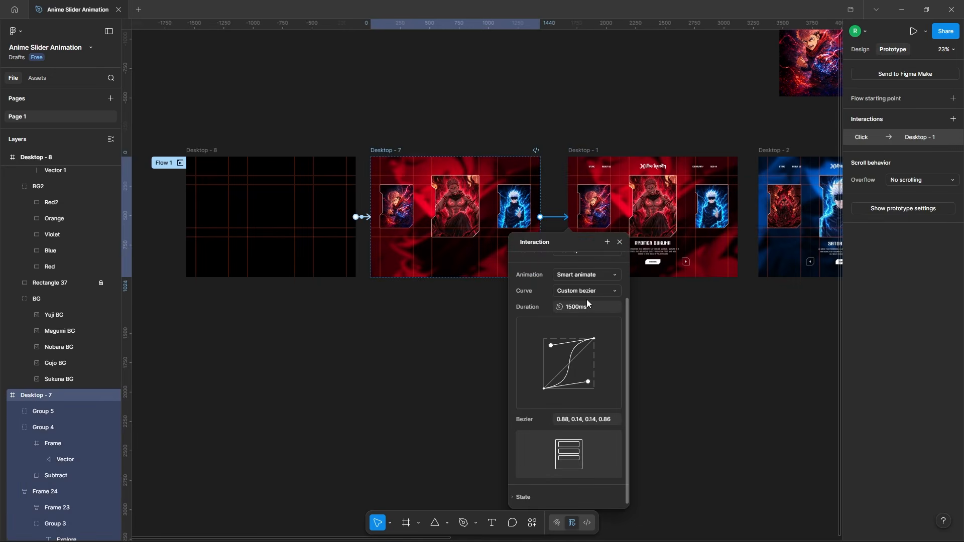
{"action": "scroll", "coordinate": [587, 299], "scroll_direction": "up", "scroll_amount": 2}
{"action": "left_click", "coordinate": [598, 264]}
{"action": "left_click", "coordinate": [607, 387]}
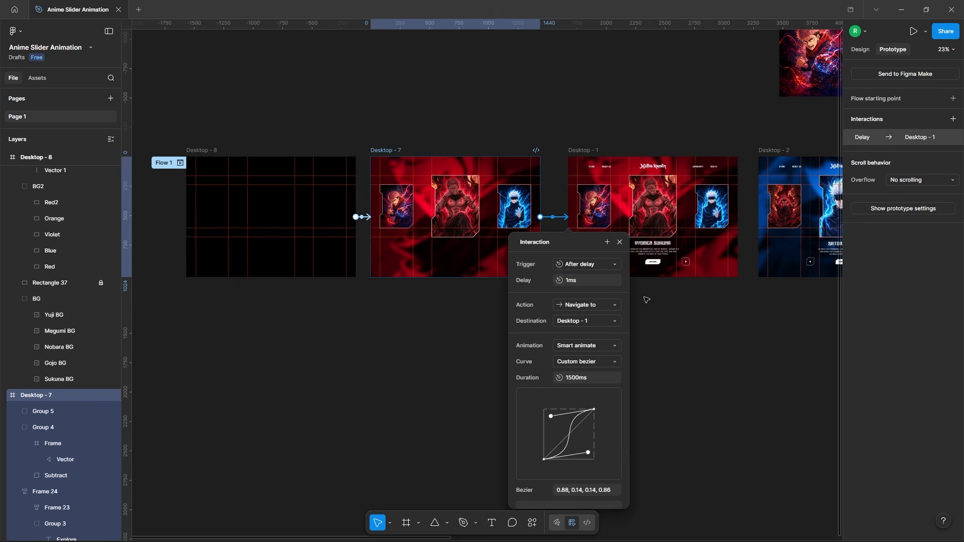
{"action": "left_click", "coordinate": [719, 339]}
Link Desktop - 1's next arrow to Desktop - 2 with an On click Smart animate interaction.
{"action": "scroll", "coordinate": [327, 151], "scroll_direction": "down", "scroll_amount": 1}
{"action": "scroll", "coordinate": [452, 181], "scroll_direction": "right", "scroll_amount": 3}
{"action": "scroll", "coordinate": [525, 178], "scroll_direction": "up", "scroll_amount": 4}
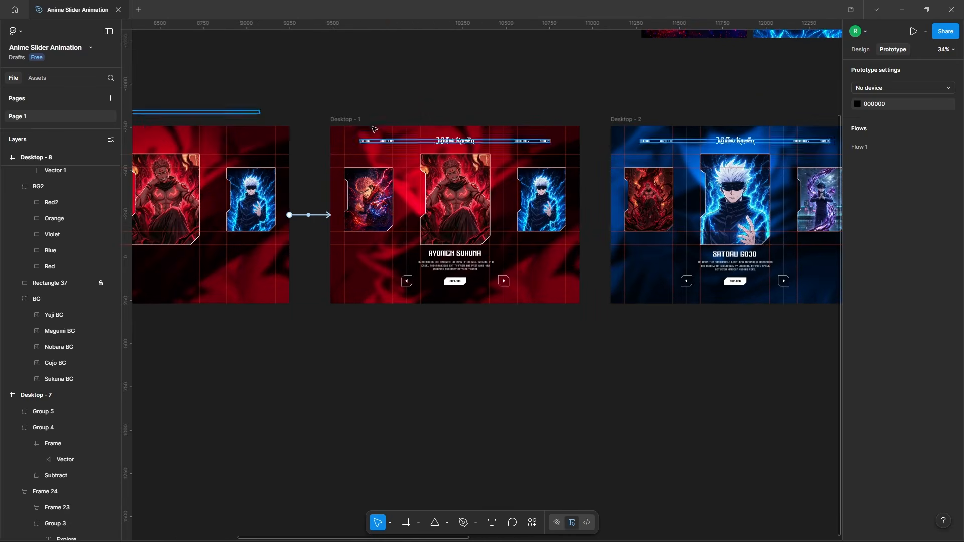
{"action": "scroll", "coordinate": [612, 270], "scroll_direction": "up", "scroll_amount": 2, "text": "ctrl"}
{"action": "left_click", "coordinate": [465, 285]}
{"action": "left_click_drag", "start_coordinate": [472, 284], "coordinate": [682, 196]}
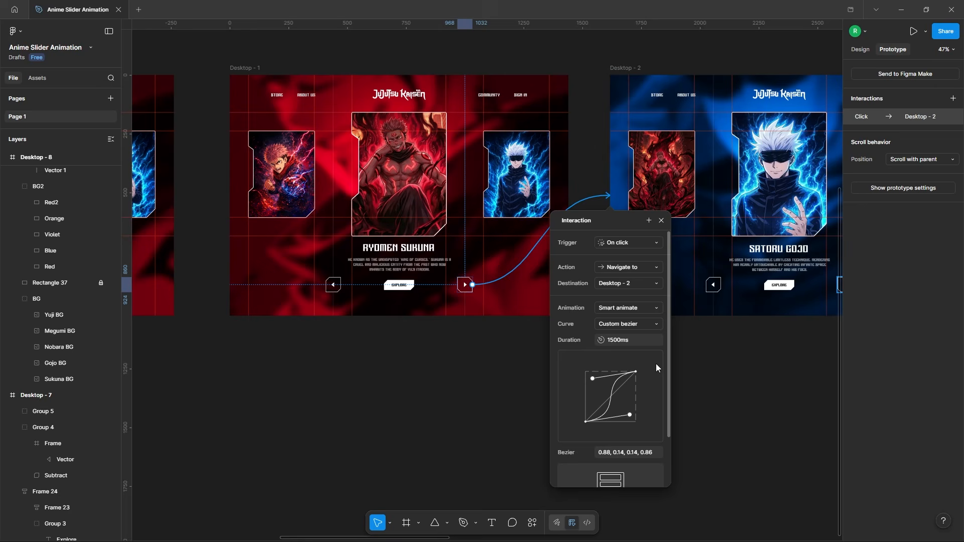
{"action": "scroll", "coordinate": [654, 363], "scroll_direction": "down", "scroll_amount": 2}
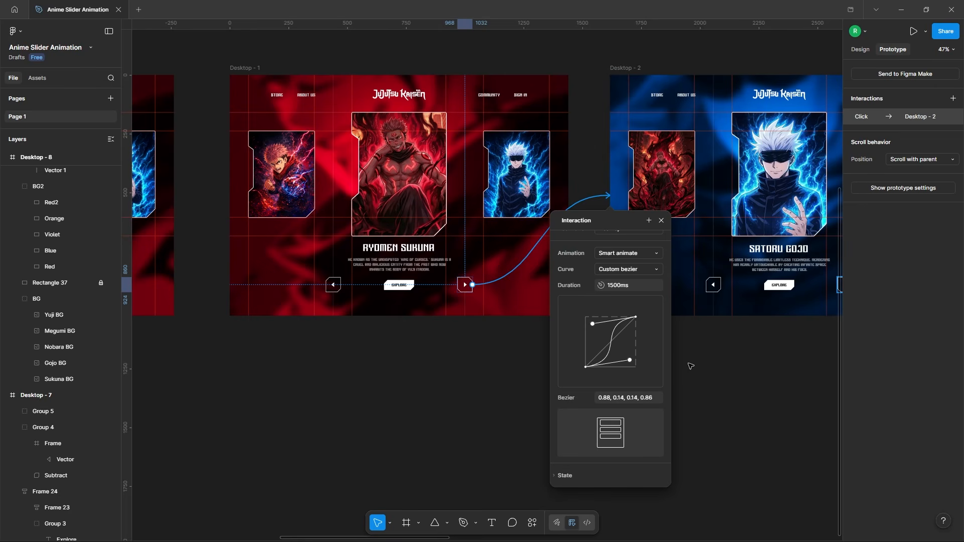
{"action": "left_click", "coordinate": [703, 359]}
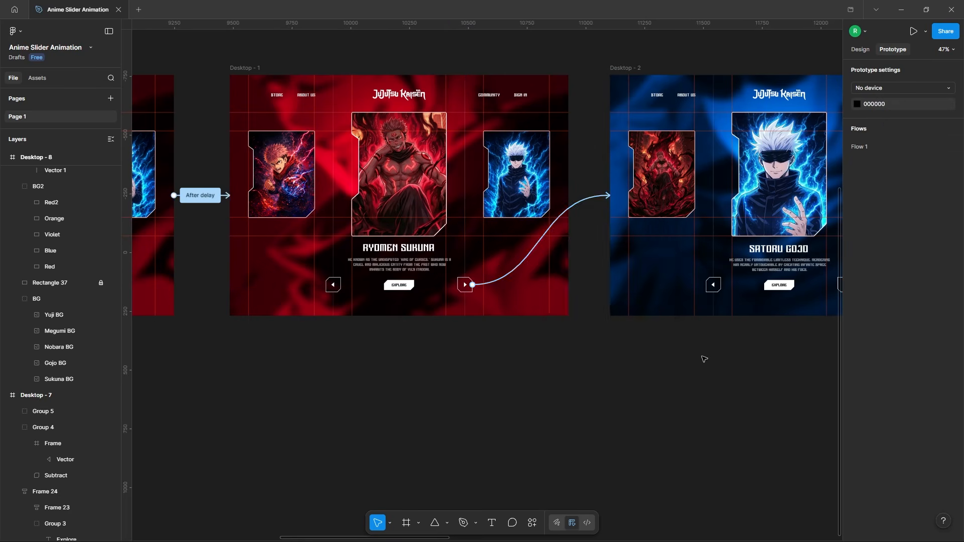
Link Desktop - 2's previous arrow back to Desktop - 1 with an On click Smart animate interaction.
{"action": "scroll", "coordinate": [630, 289], "scroll_direction": "down", "scroll_amount": 2}
{"action": "left_click", "coordinate": [661, 286]}
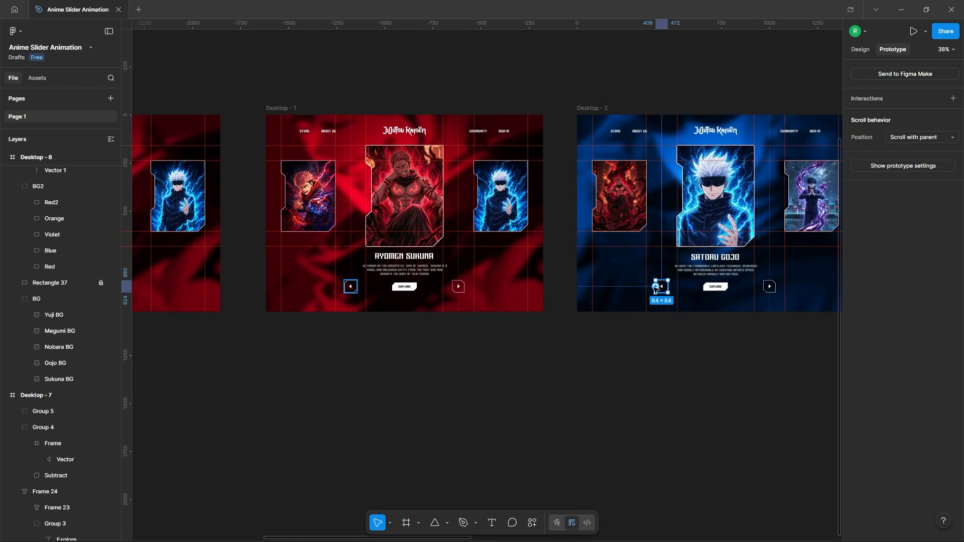
{"action": "left_click_drag", "start_coordinate": [669, 286], "coordinate": [461, 190]}
{"action": "scroll", "coordinate": [597, 381], "scroll_direction": "up", "scroll_amount": 2}
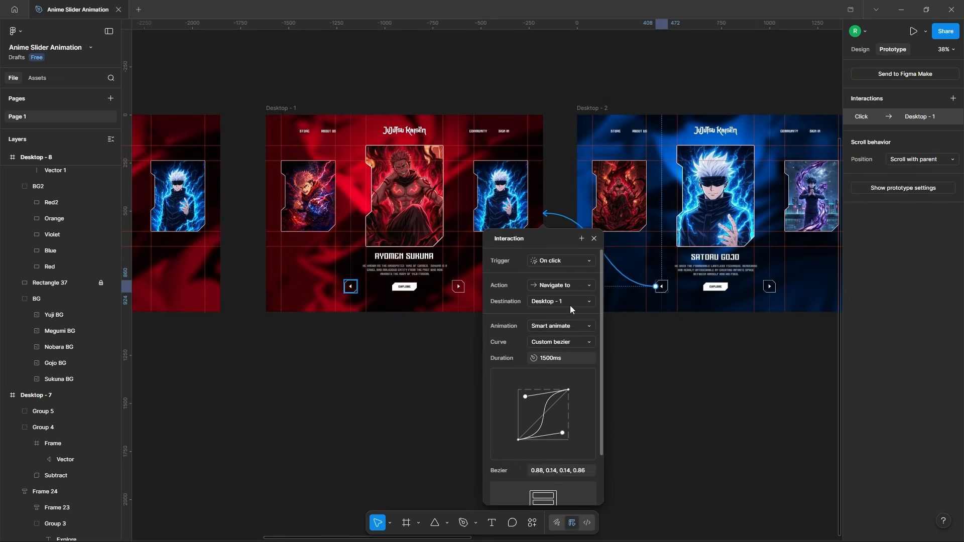
{"action": "left_click", "coordinate": [655, 399]}
Link Desktop - 2's next arrow to Desktop - 3, and Desktop - 3's previous arrow back to Desktop - 2.
{"action": "scroll", "coordinate": [362, 249], "scroll_direction": "down", "scroll_amount": 3}
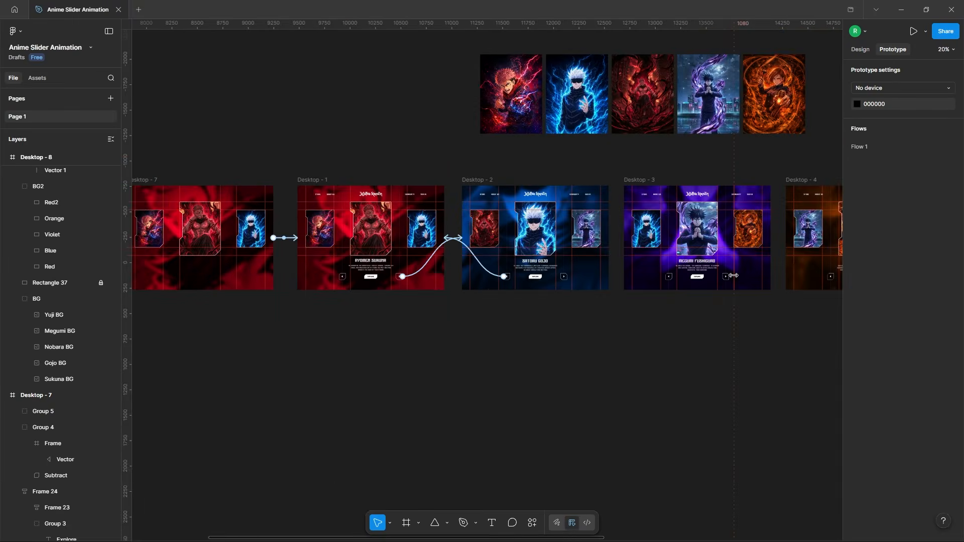
{"action": "scroll", "coordinate": [723, 274], "scroll_direction": "up", "scroll_amount": 2}
{"action": "left_click", "coordinate": [463, 279]}
{"action": "left_click_drag", "start_coordinate": [466, 278], "coordinate": [595, 211]}
{"action": "scroll", "coordinate": [594, 351], "scroll_direction": "up", "scroll_amount": 2}
{"action": "left_click", "coordinate": [673, 346]}
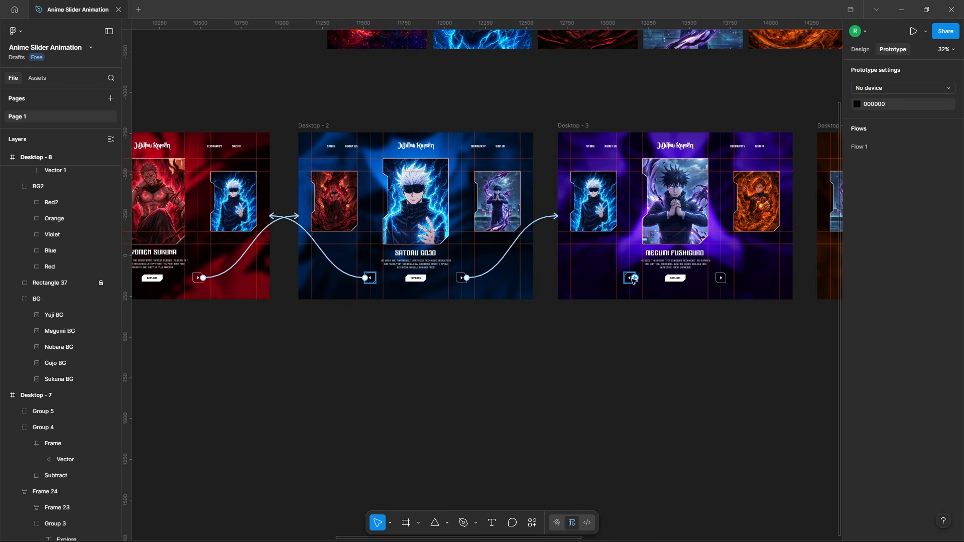
{"action": "left_click_drag", "start_coordinate": [633, 278], "coordinate": [502, 211]}
{"action": "left_click", "coordinate": [674, 369]}
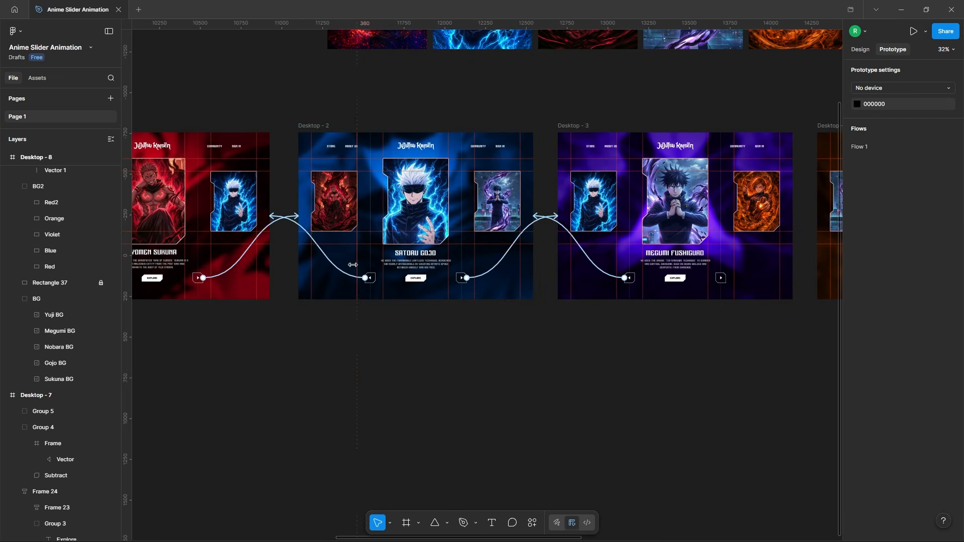
Link Desktop - 3's next arrow to Desktop - 4, and Desktop - 4's previous arrow back to Desktop - 3.
{"action": "scroll", "coordinate": [353, 264], "scroll_direction": "down", "scroll_amount": 3}
{"action": "scroll", "coordinate": [663, 248], "scroll_direction": "up", "scroll_amount": 4}
{"action": "left_click", "coordinate": [491, 295]}
{"action": "left_click_drag", "start_coordinate": [497, 295], "coordinate": [643, 208]}
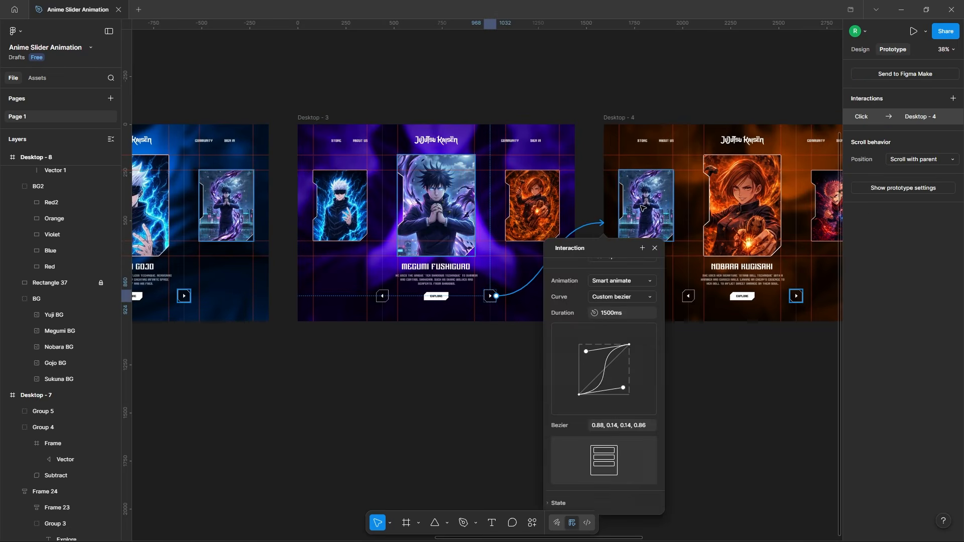
{"action": "left_click", "coordinate": [743, 394]}
{"action": "left_click", "coordinate": [687, 296]}
{"action": "left_click_drag", "start_coordinate": [682, 295], "coordinate": [482, 216]}
{"action": "left_click", "coordinate": [740, 407]}
Link Desktop - 4's next arrow to Desktop - 5, and Desktop - 5's previous arrow back to Desktop - 4.
{"action": "scroll", "coordinate": [375, 245], "scroll_direction": "down", "scroll_amount": 3}
{"action": "scroll", "coordinate": [655, 260], "scroll_direction": "up", "scroll_amount": 3}
{"action": "left_click", "coordinate": [547, 284]}
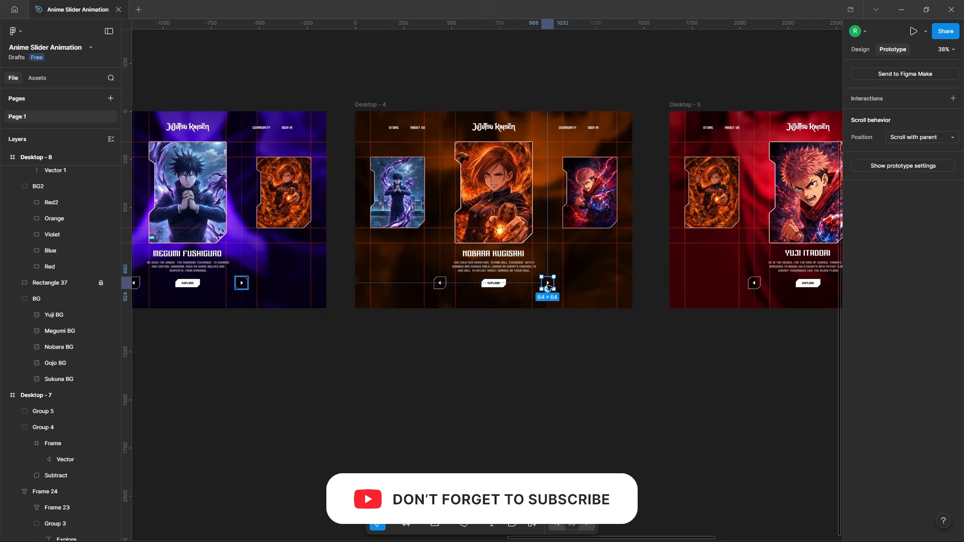
{"action": "left_click_drag", "start_coordinate": [547, 284], "coordinate": [703, 211]}
{"action": "left_click", "coordinate": [763, 385]}
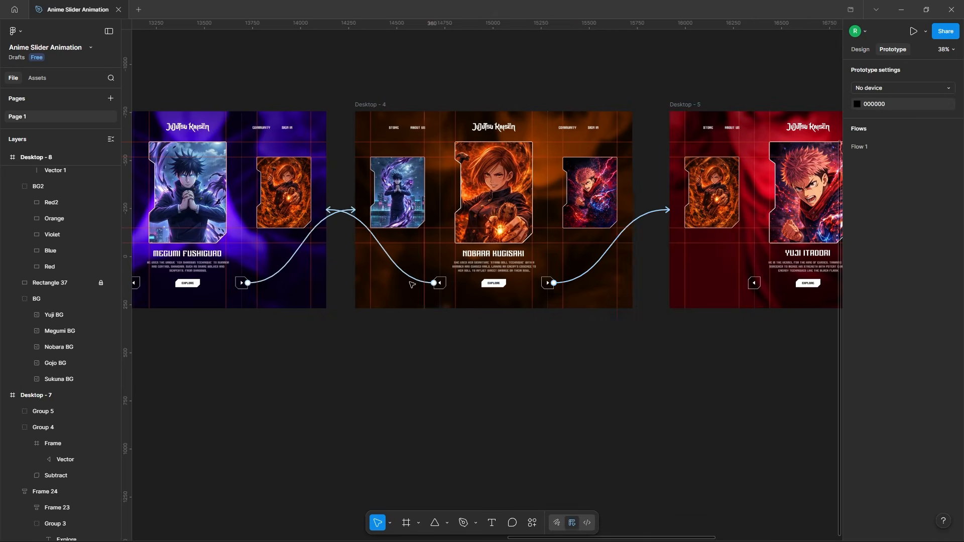
{"action": "scroll", "coordinate": [412, 284], "scroll_direction": "down", "scroll_amount": 4}
{"action": "scroll", "coordinate": [651, 282], "scroll_direction": "up", "scroll_amount": 3}
{"action": "left_click", "coordinate": [557, 284]}
{"action": "left_click_drag", "start_coordinate": [551, 284], "coordinate": [383, 198]}
{"action": "left_click", "coordinate": [675, 383]}
Link Desktop - 5's next arrow to Desktop - 6 with an On click Smart animate interaction.
{"action": "scroll", "coordinate": [384, 252], "scroll_direction": "down", "scroll_amount": 3}
{"action": "scroll", "coordinate": [611, 251], "scroll_direction": "up", "scroll_amount": 3}
{"action": "left_click", "coordinate": [484, 293]}
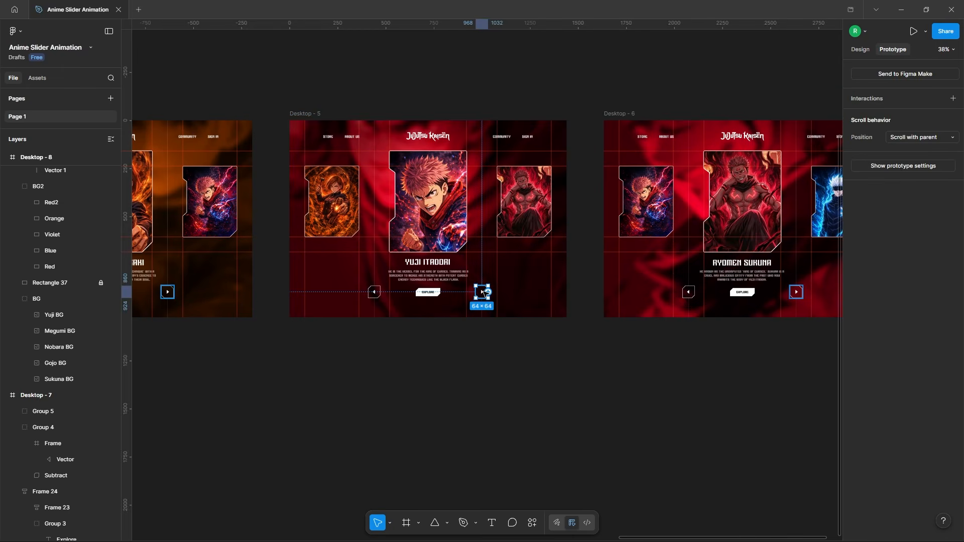
{"action": "left_click_drag", "start_coordinate": [487, 292], "coordinate": [633, 166]}
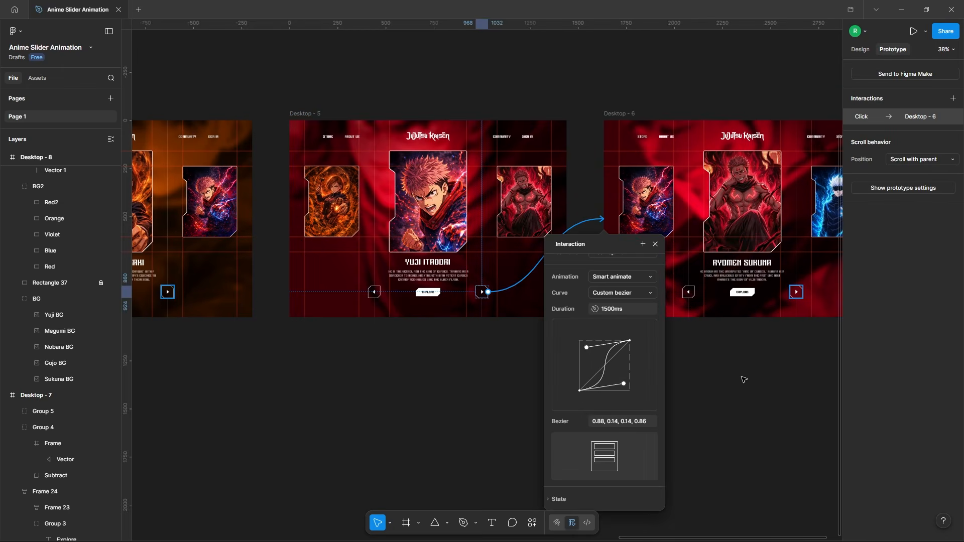
{"action": "left_click", "coordinate": [744, 379]}
{"action": "scroll", "coordinate": [461, 158], "scroll_direction": "down", "scroll_amount": 3}
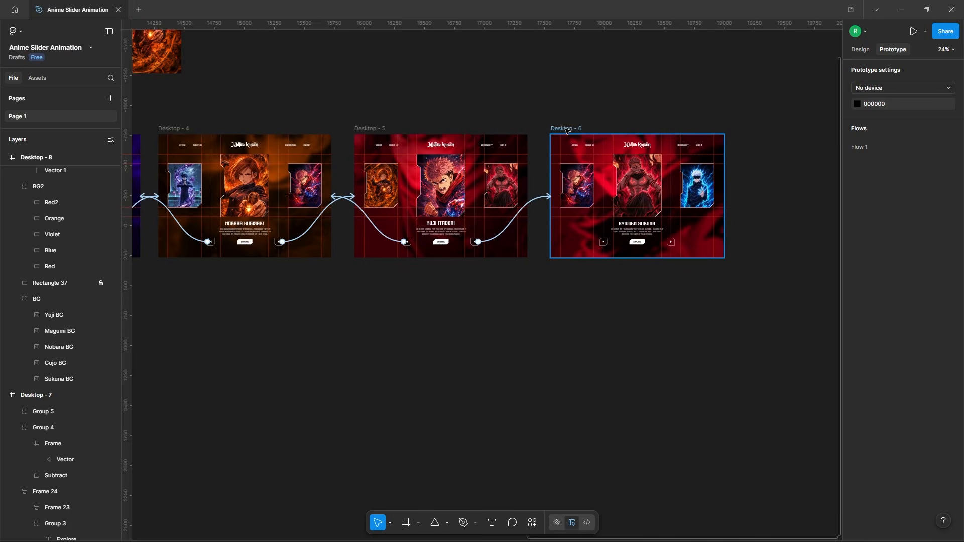
Link the Desktop - 6 frame back to Desktop - 1 with an After delay trigger of 1ms and Instant animation.
{"action": "left_click", "coordinate": [567, 131]}
{"action": "scroll", "coordinate": [746, 197], "scroll_direction": "down", "scroll_amount": 3}
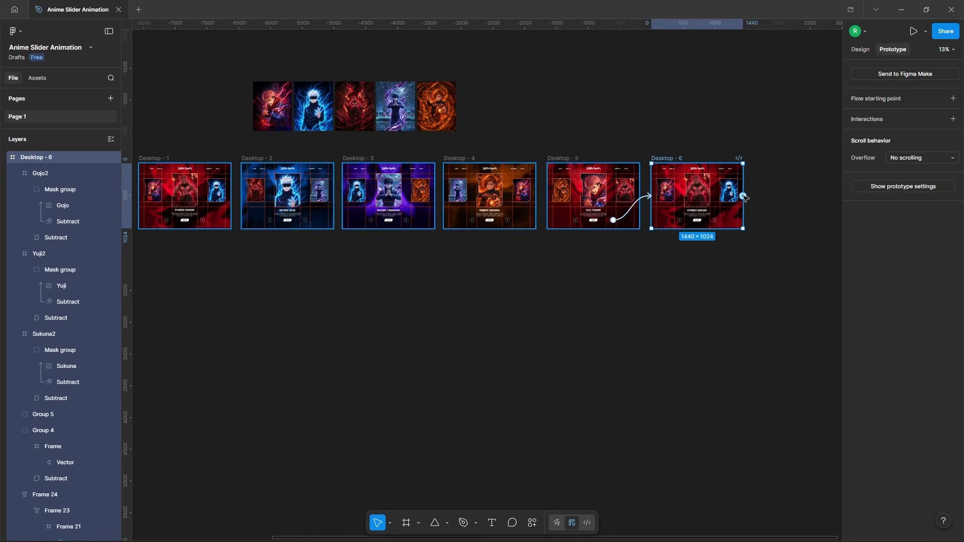
{"action": "left_click_drag", "start_coordinate": [744, 197], "coordinate": [515, 195]}
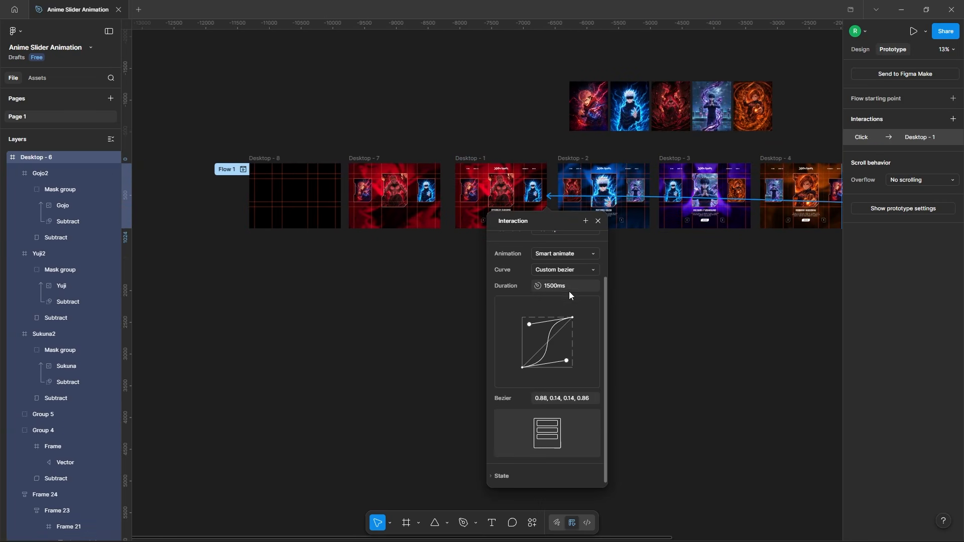
{"action": "scroll", "coordinate": [568, 291], "scroll_direction": "up", "scroll_amount": 2}
{"action": "left_click", "coordinate": [574, 243]}
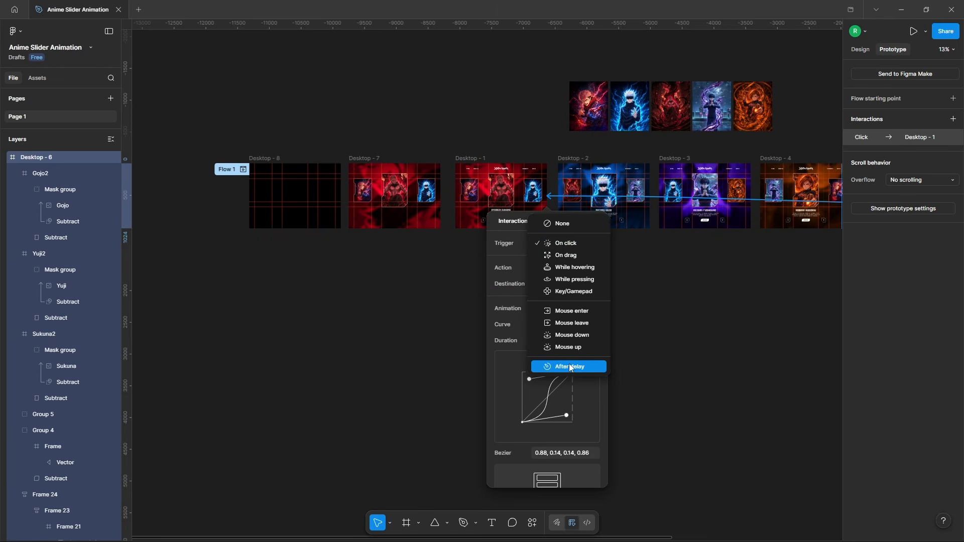
{"action": "left_click", "coordinate": [569, 366]}
{"action": "type", "text": "1"}
{"action": "key", "text": "Return"}
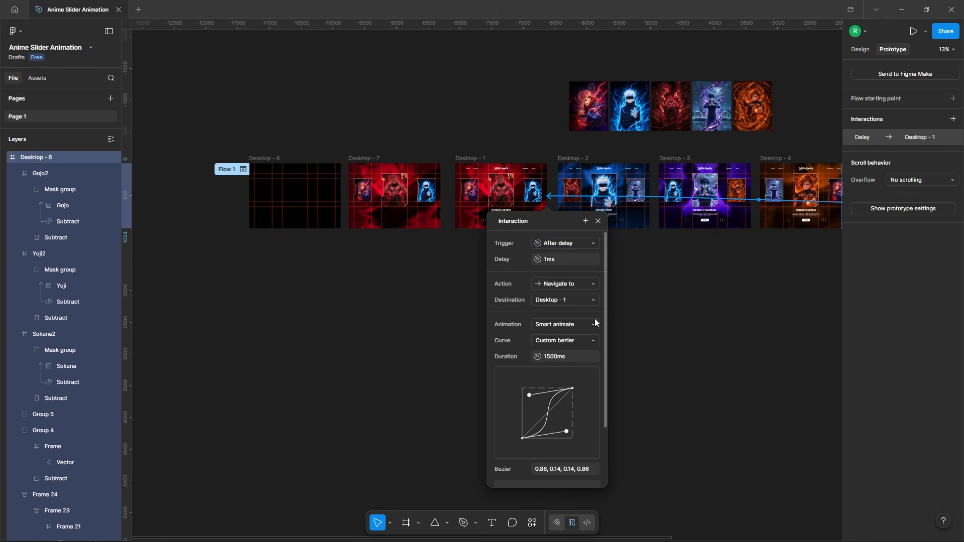
{"action": "left_click", "coordinate": [577, 325]}
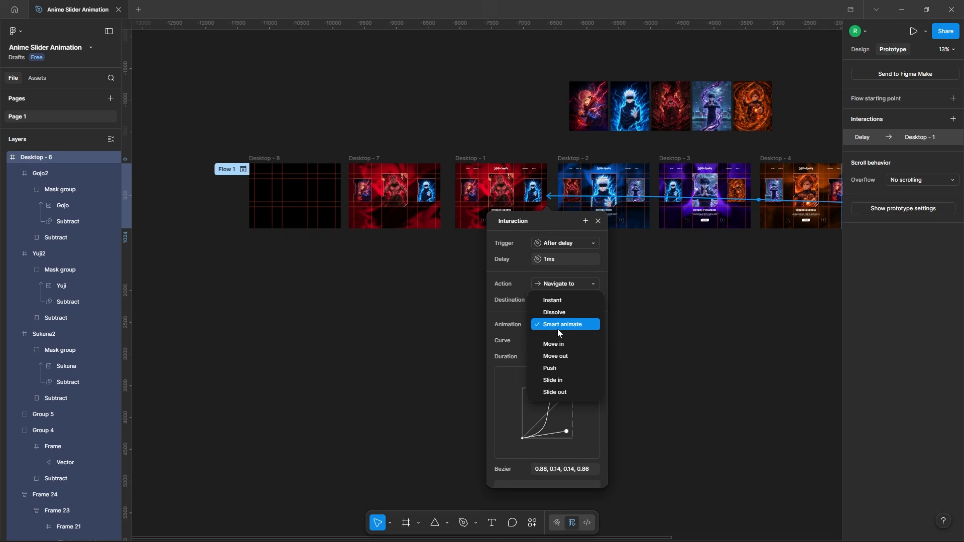
{"action": "left_click", "coordinate": [555, 301]}
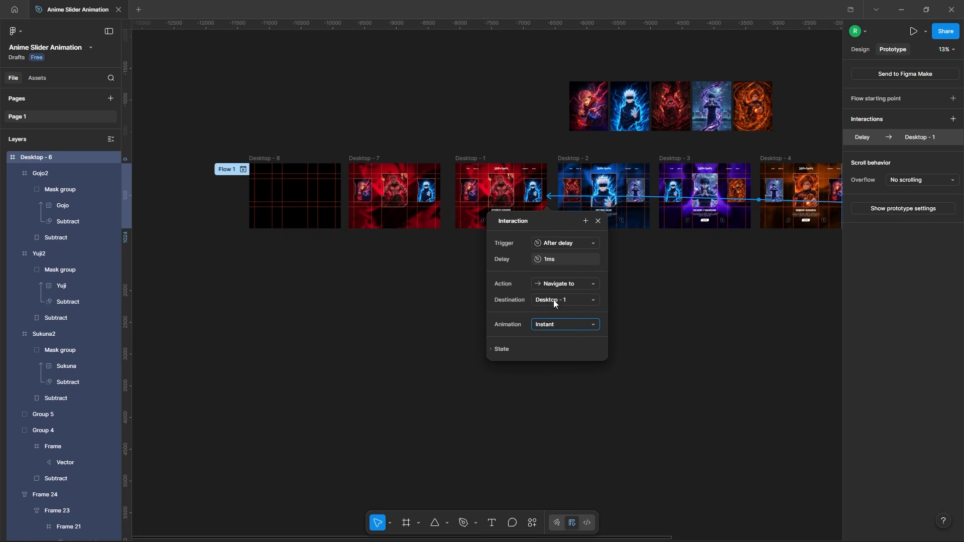
{"action": "left_click", "coordinate": [670, 329]}
Present the prototype from the Desktop - 8 flow start in full screen and restart it from the beginning.
{"action": "scroll", "coordinate": [341, 209], "scroll_direction": "down", "scroll_amount": 3}
{"action": "left_click", "coordinate": [295, 174]}
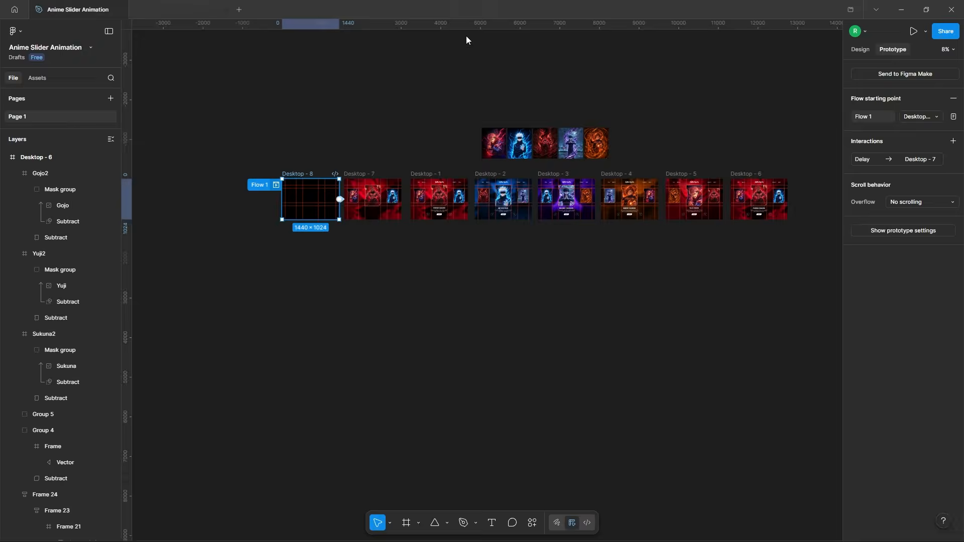
{"action": "left_click", "coordinate": [913, 32]}
{"action": "left_click", "coordinate": [927, 32]}
{"action": "left_click", "coordinate": [883, 124]}
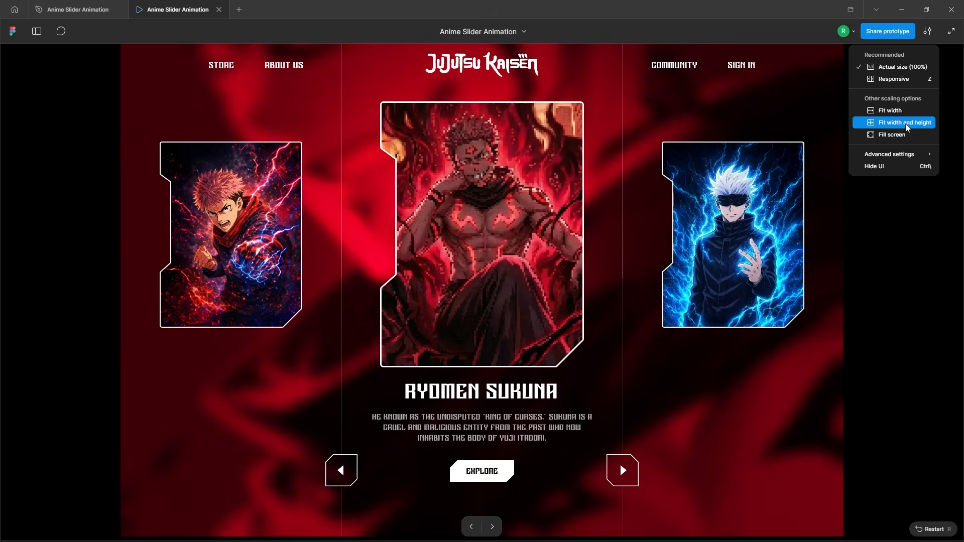
{"action": "left_click", "coordinate": [860, 351]}
{"action": "key", "text": "f"}
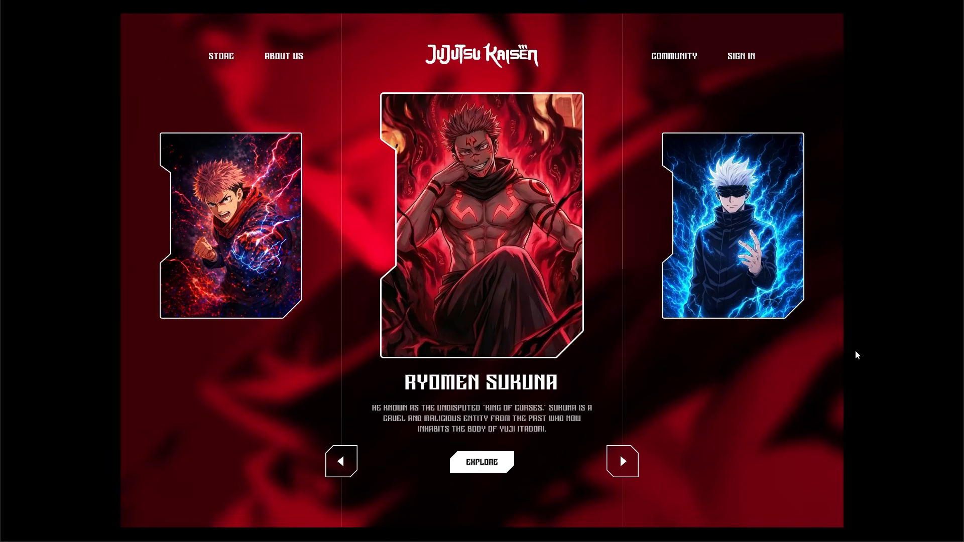
{"action": "key", "text": "r"}
Test both slider arrows by advancing from Ryomen Sukuna to Nobara Kugisaki and returning to Megumi Fushiguro.
{"action": "left_click", "coordinate": [625, 461]}
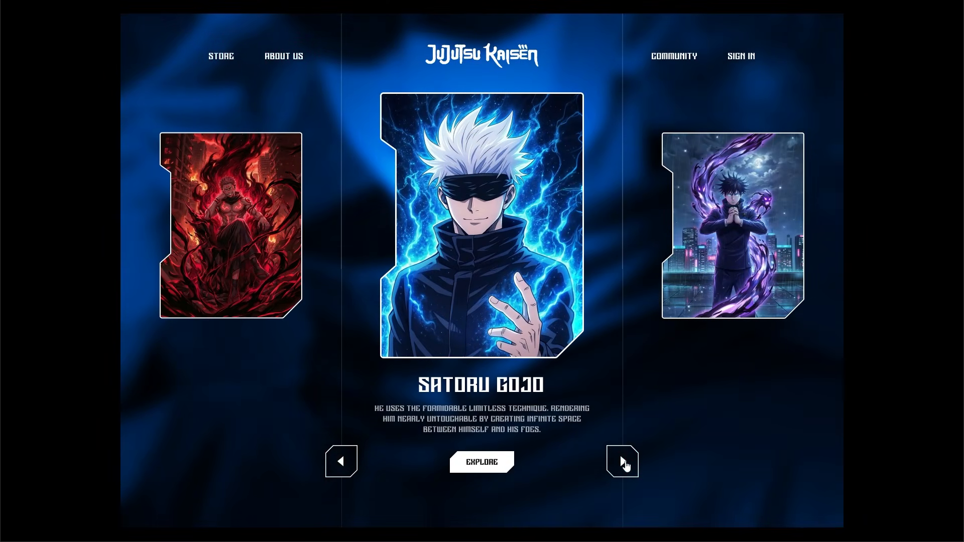
{"action": "left_click", "coordinate": [625, 462]}
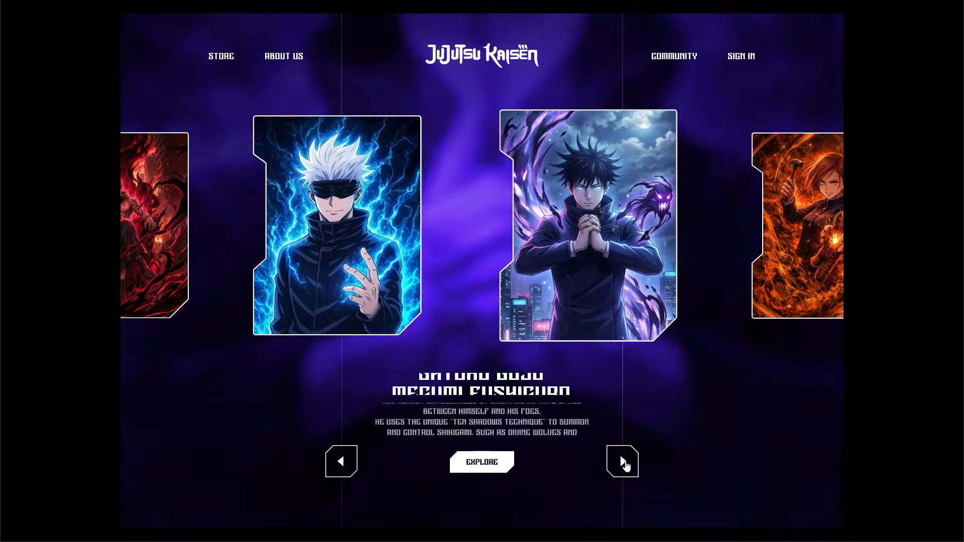
{"action": "left_click", "coordinate": [623, 461]}
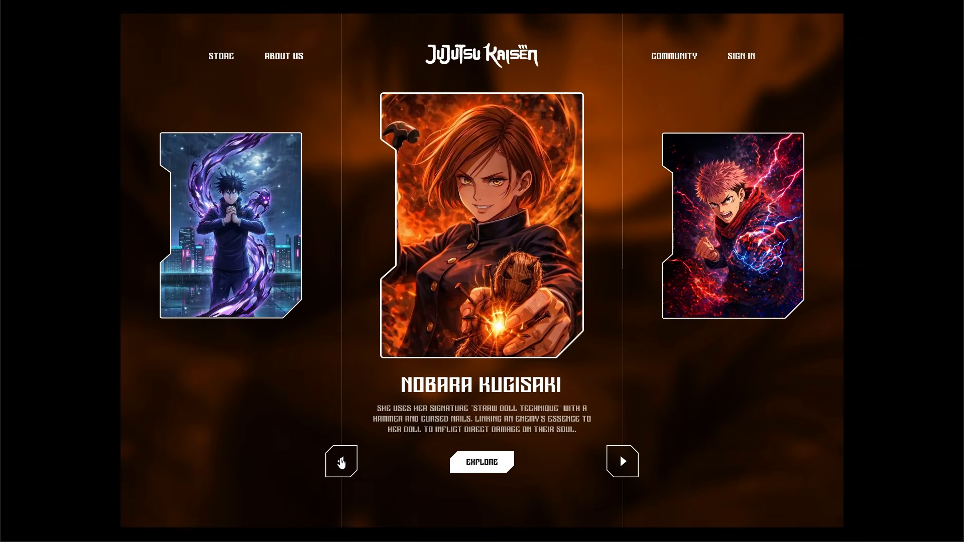
{"action": "left_click", "coordinate": [341, 461]}
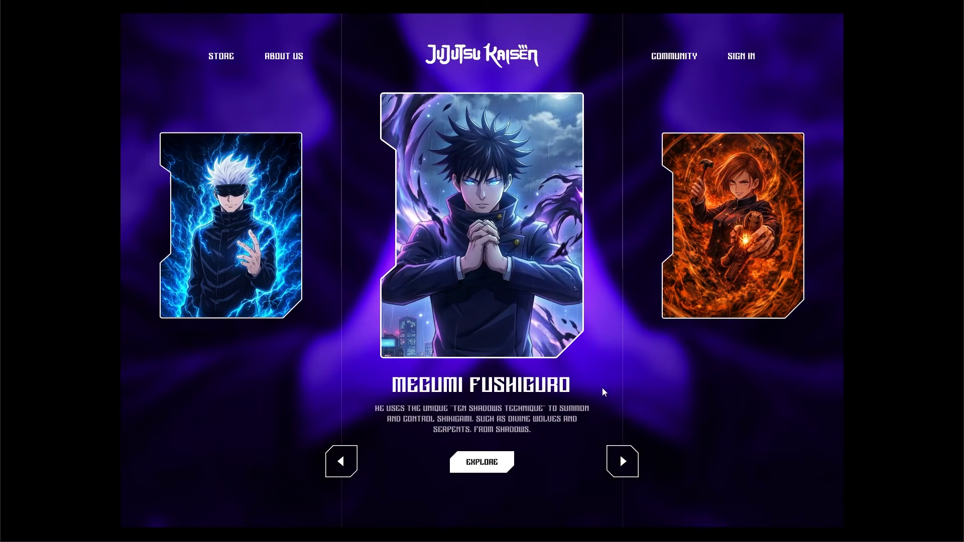
Test the slider's looping by advancing from Megumi Fushiguro through all the characters and around again to Yuji Itadori.
{"action": "left_click", "coordinate": [623, 460]}
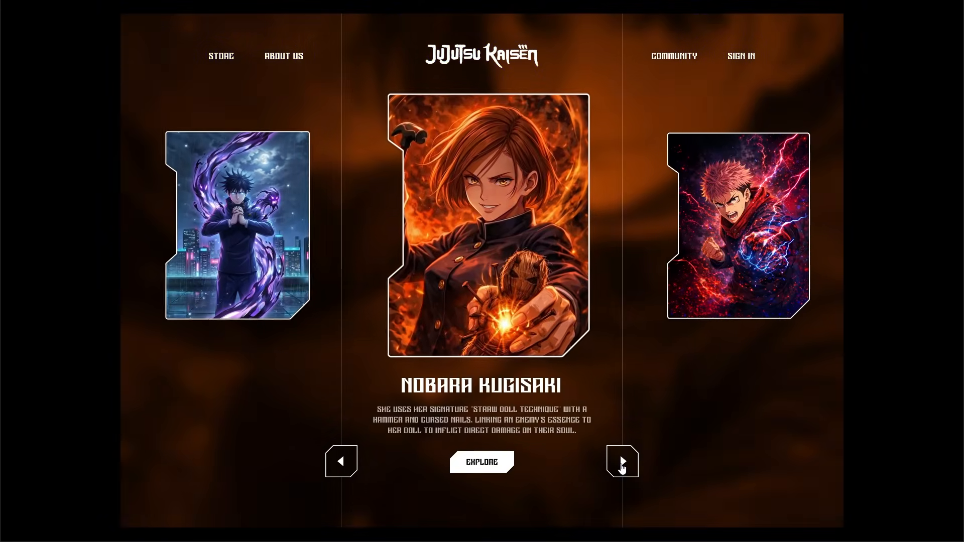
{"action": "left_click", "coordinate": [622, 466]}
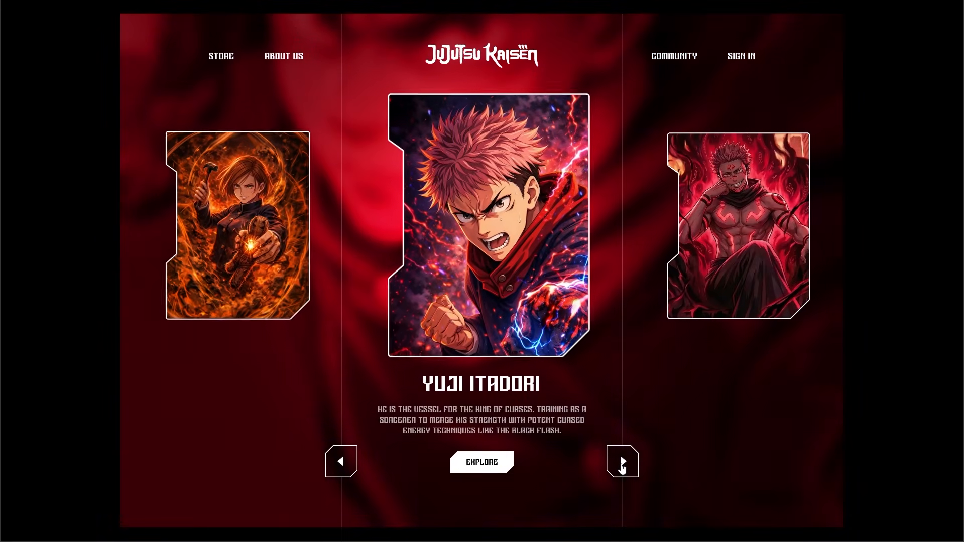
{"action": "left_click", "coordinate": [623, 466]}
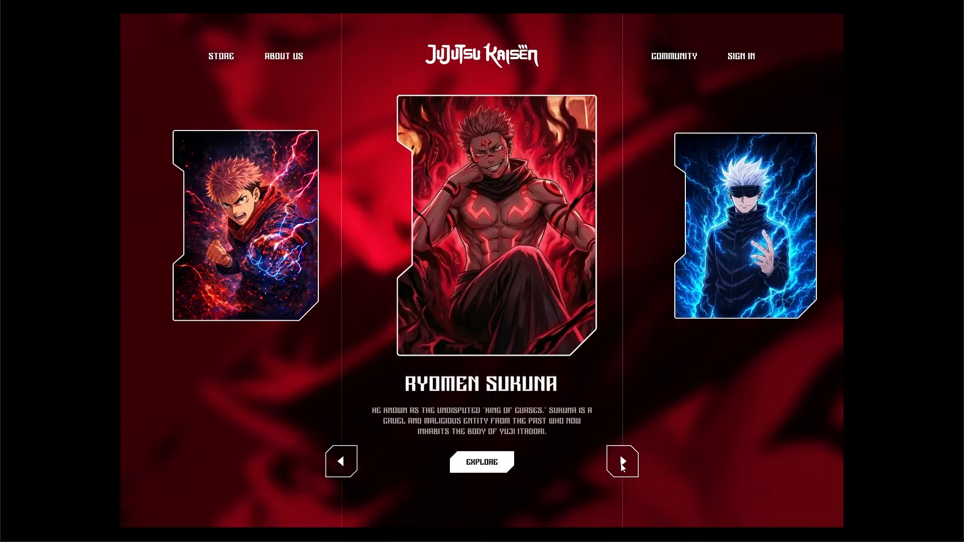
{"action": "left_click", "coordinate": [623, 466]}
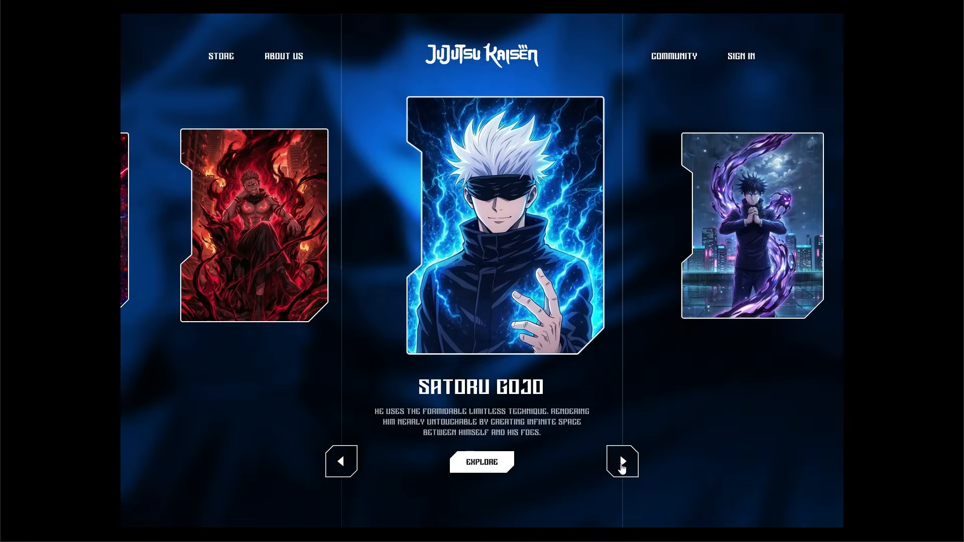
{"action": "left_click", "coordinate": [622, 466]}
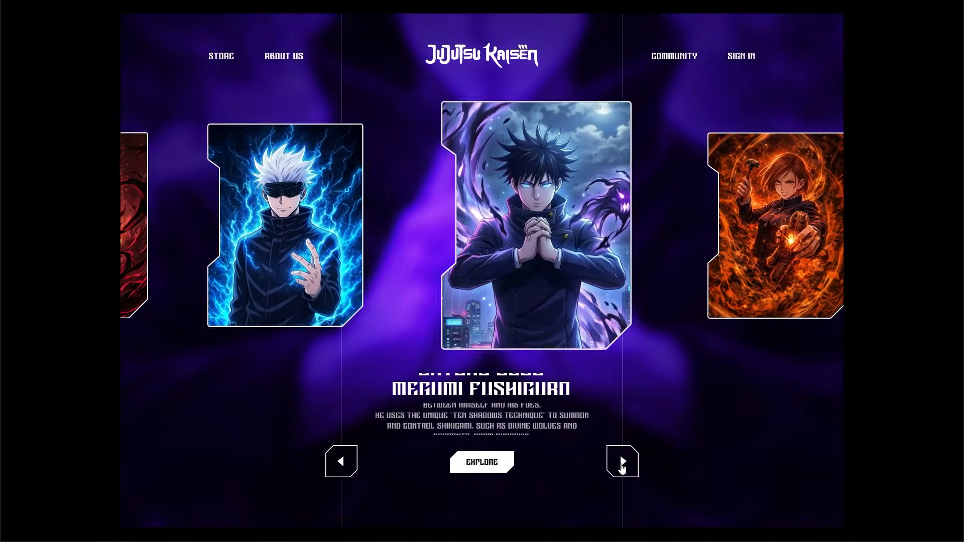
{"action": "left_click", "coordinate": [622, 466]}
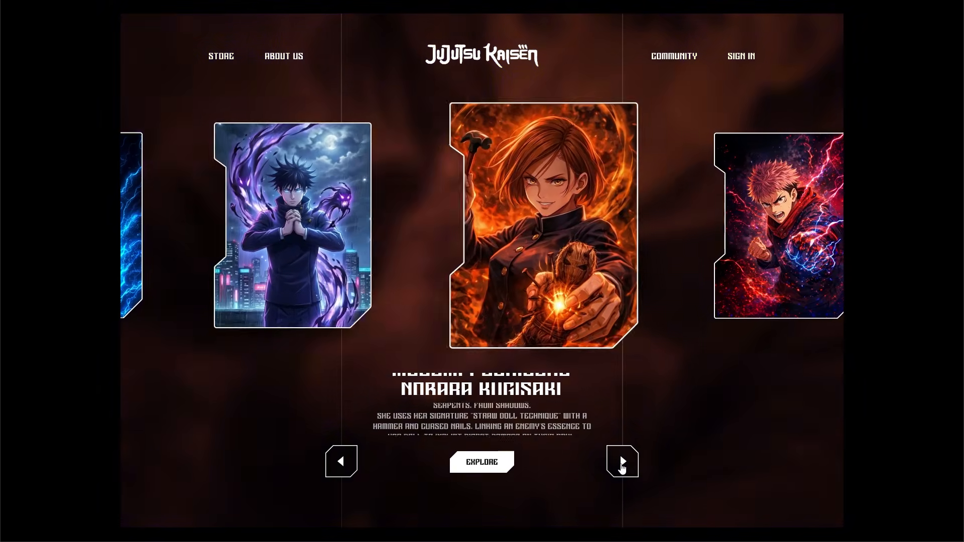
{"action": "left_click", "coordinate": [623, 465]}
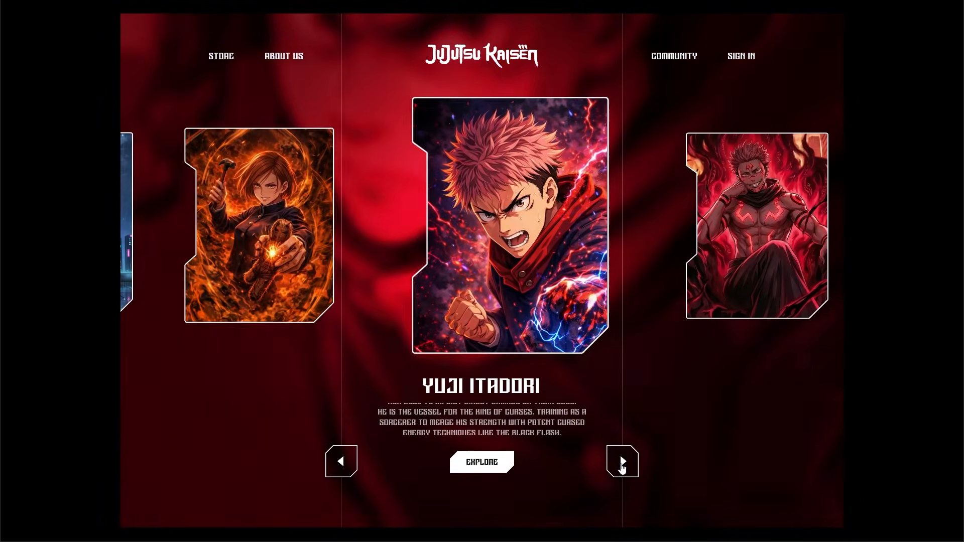